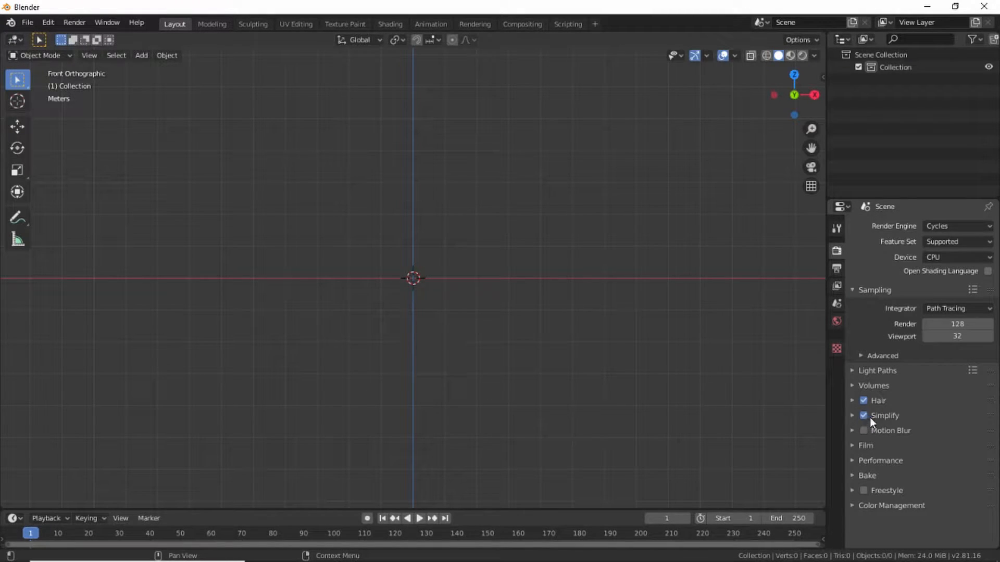
left_click(883, 370)
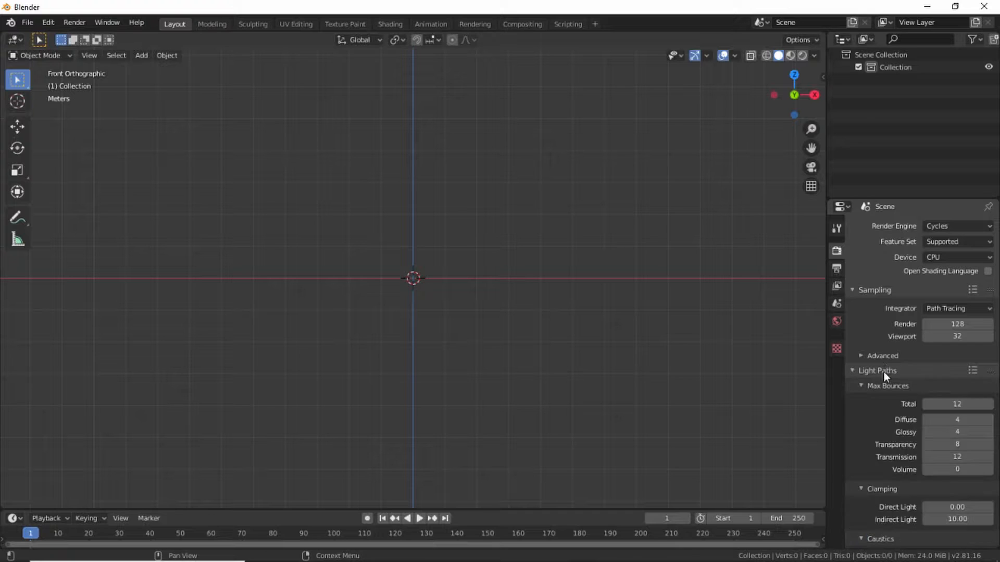
left_click(928, 405)
left_click(929, 405)
left_click(929, 405)
left_click(854, 372)
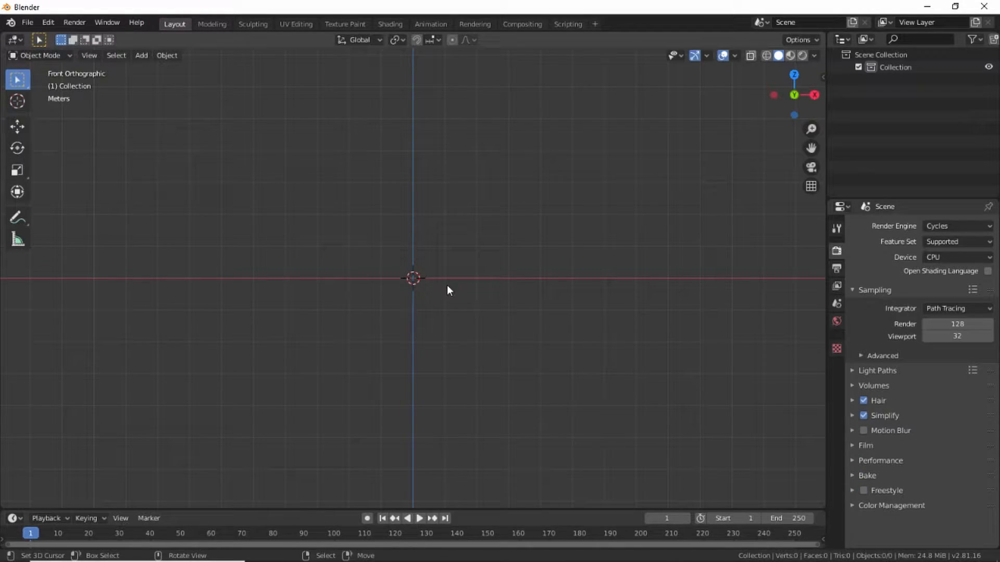
- Add a cube mesh at the origin
key("shift+a")
mouse_move(437, 286)
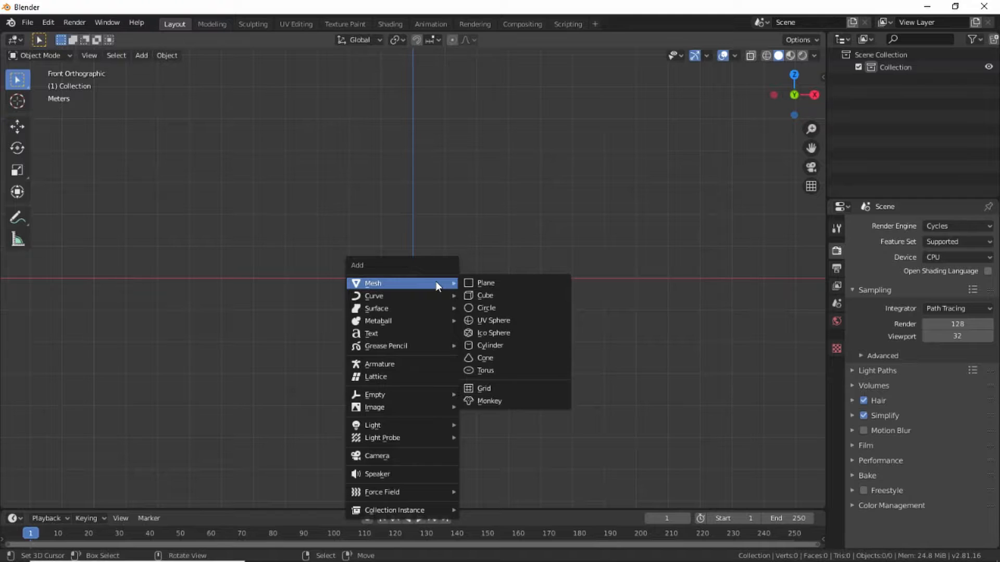
left_click(523, 294)
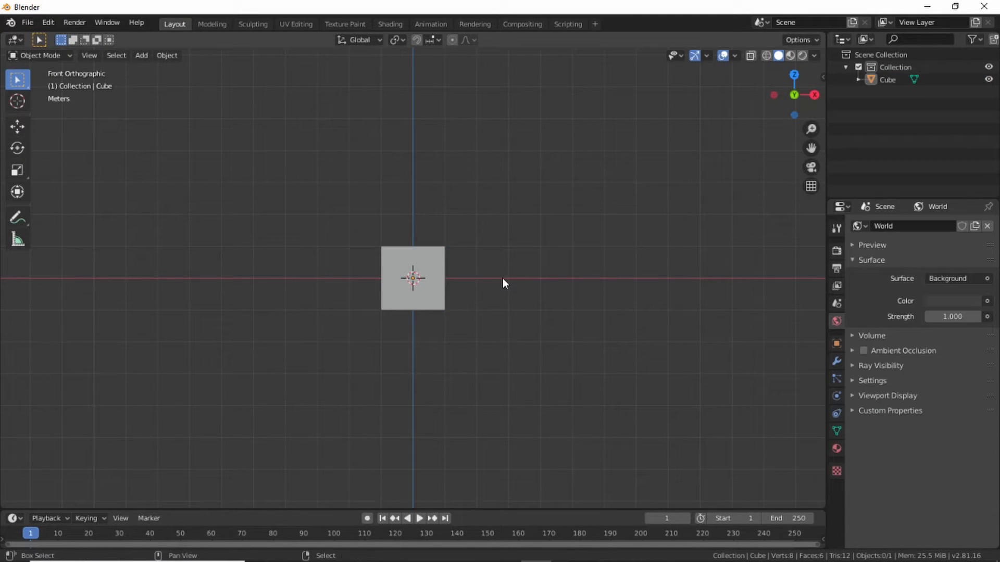
- Load IMG_8259.JPG from the Documents folder as a background image in the front view
key("shift+a")
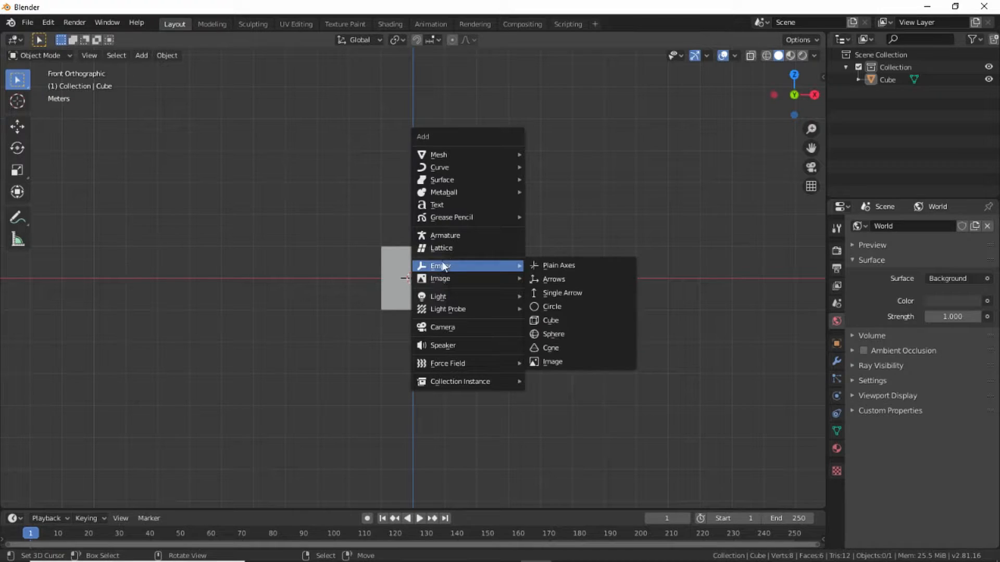
mouse_move(460, 280)
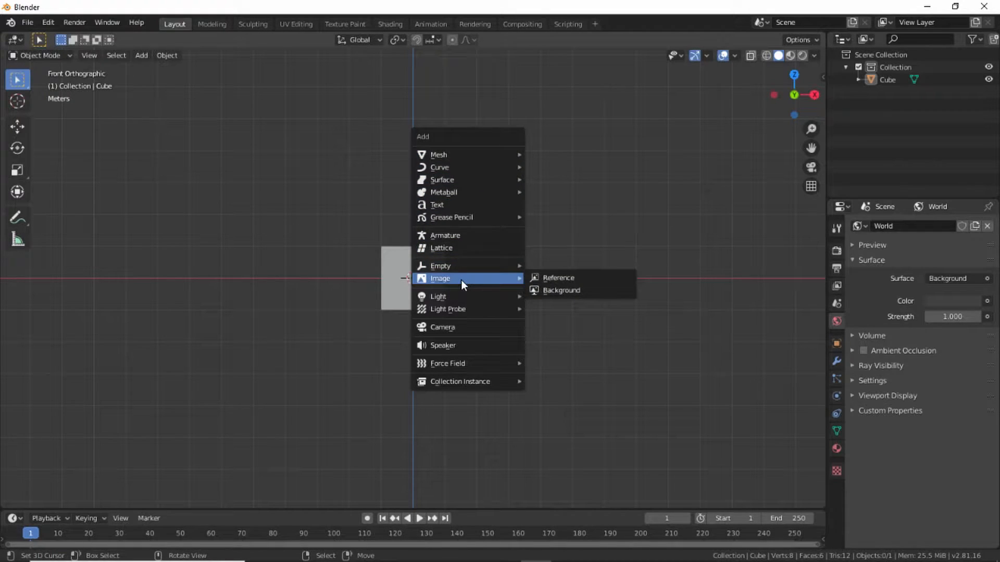
left_click(558, 292)
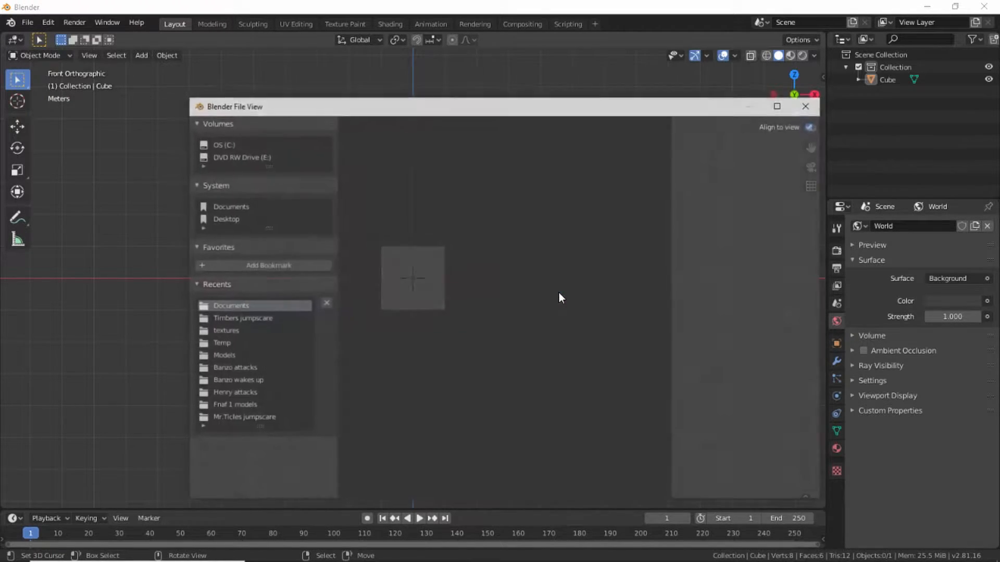
scroll(588, 354, "down", 3)
scroll(589, 354, "down", 10)
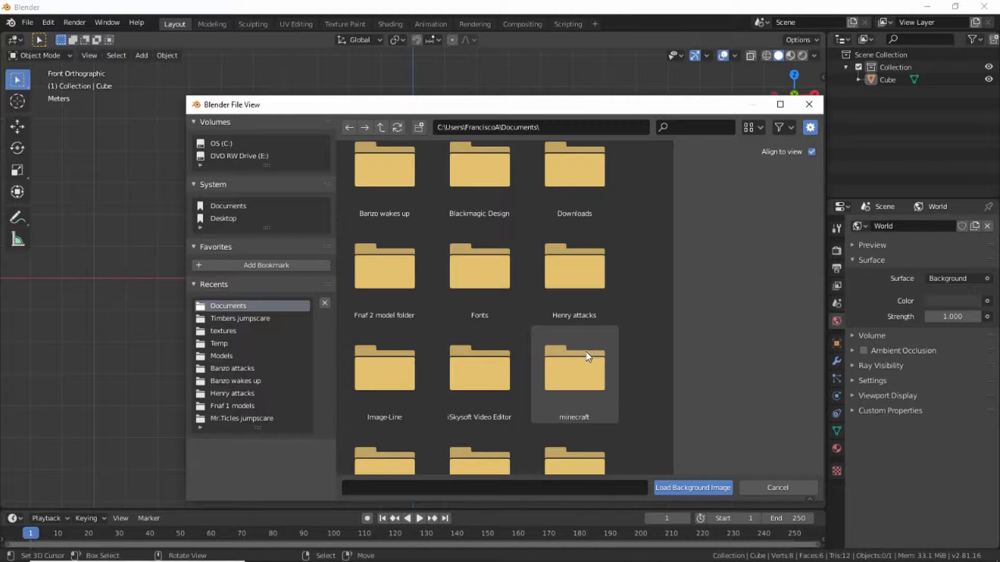
scroll(568, 354, "down", 12)
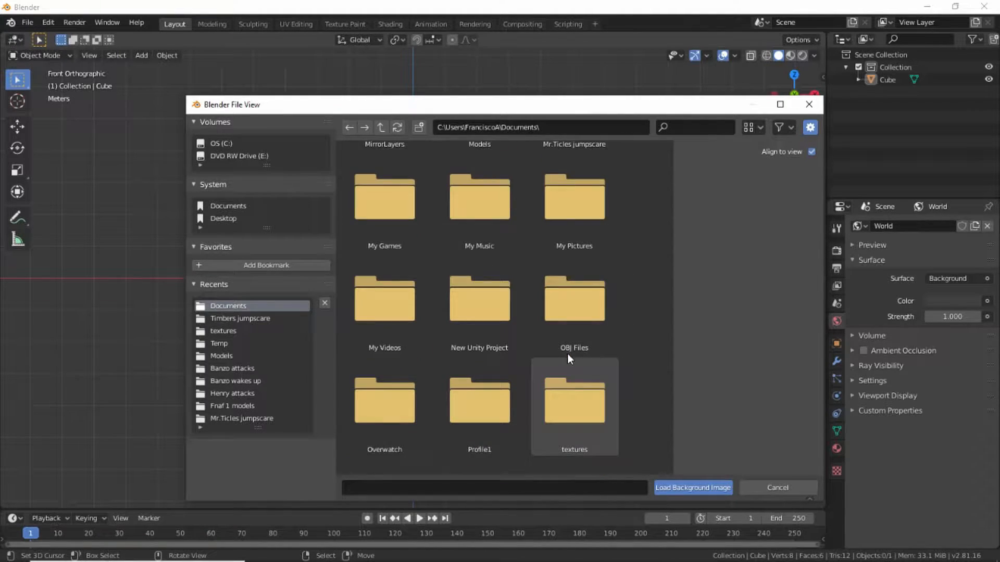
scroll(566, 354, "down", 12)
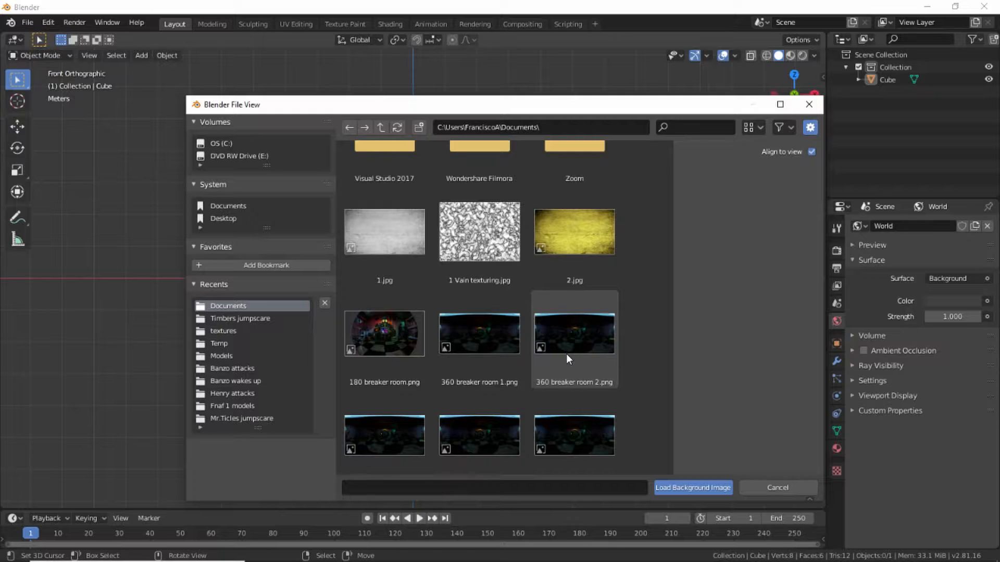
scroll(567, 358, "down", 12)
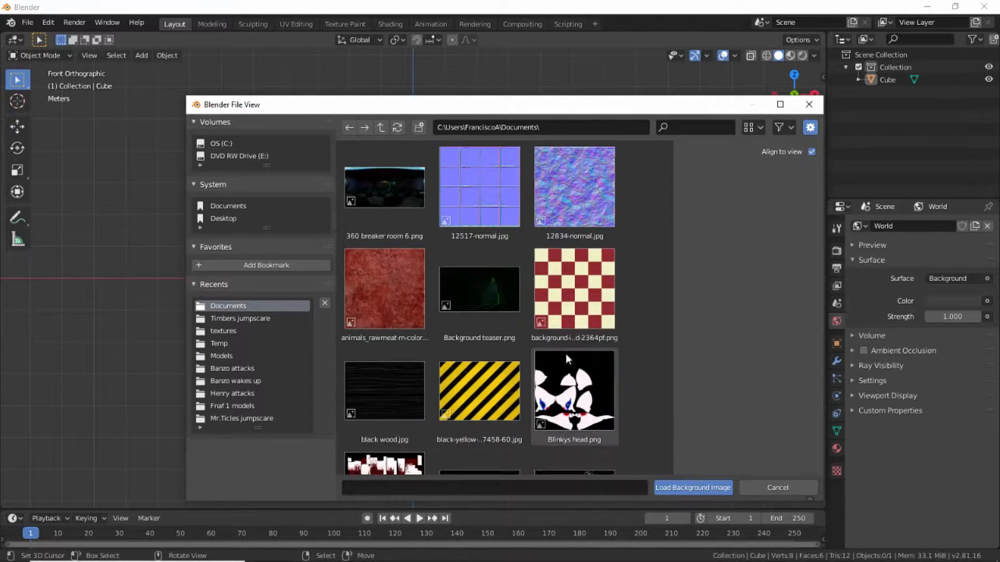
scroll(566, 358, "down", 12)
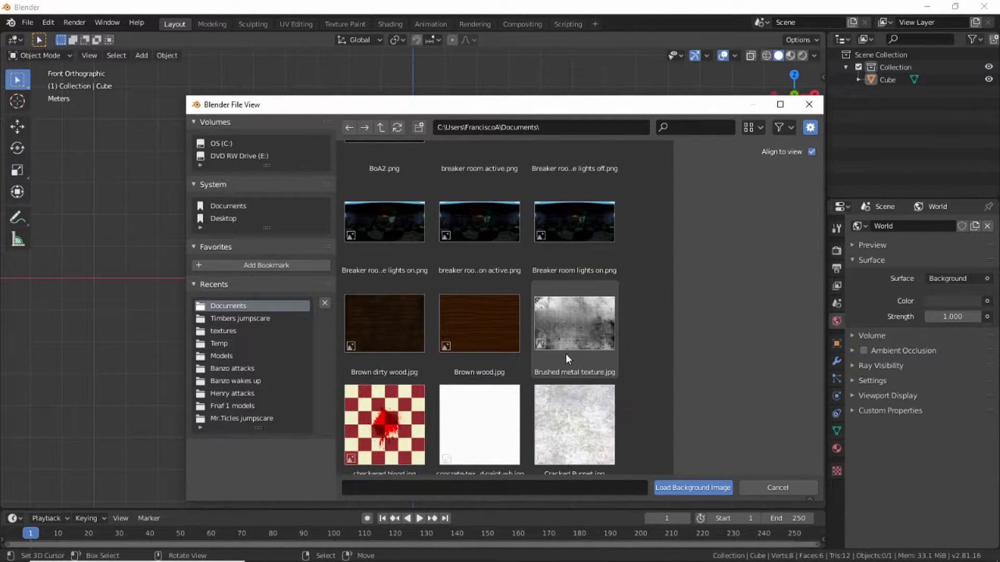
scroll(566, 354, "down", 9)
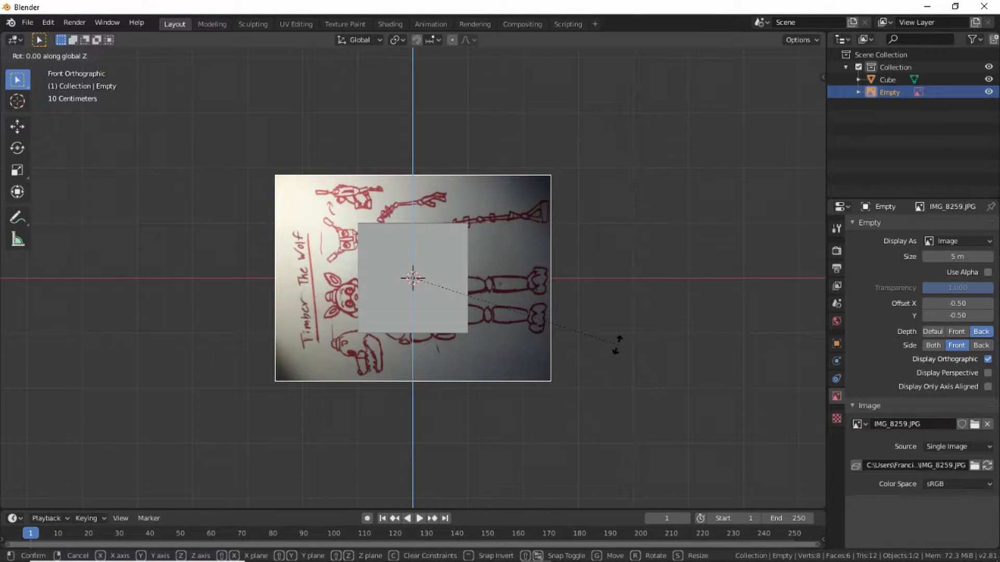
- Rotate the background image 90° about the global Y axis so the drawing stands upright
key("y")
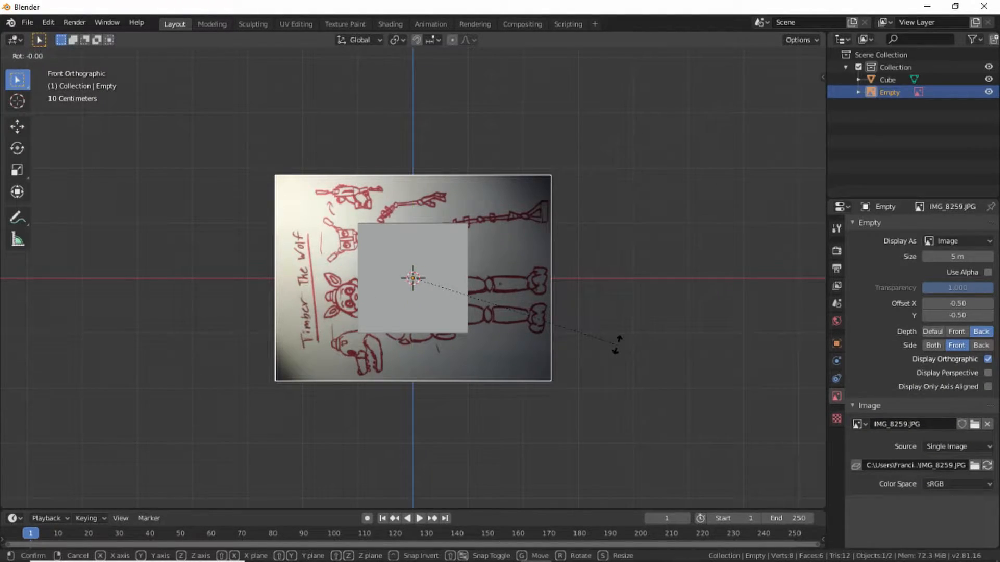
key("y")
key("y")
key("y")
type("90")
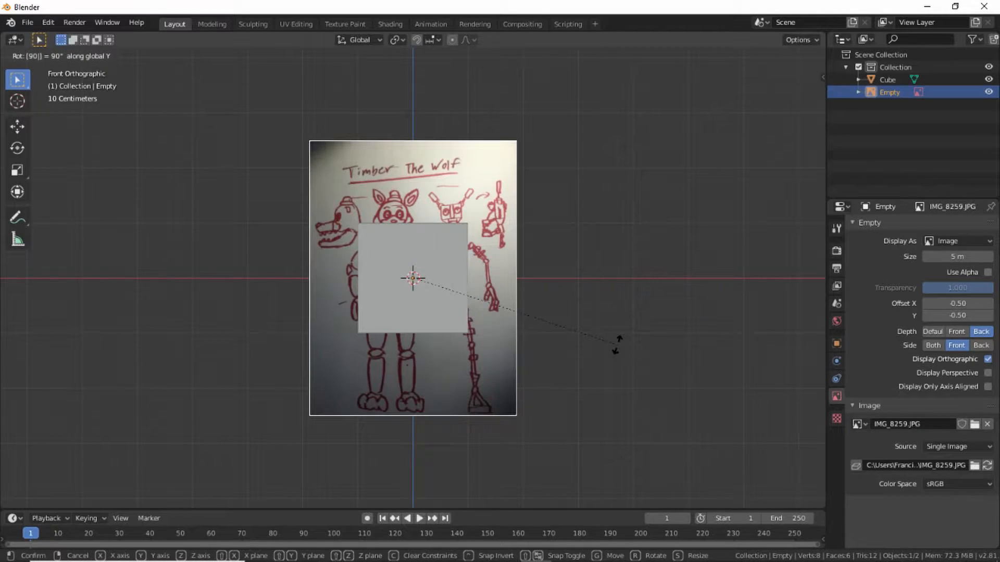
key("Return")
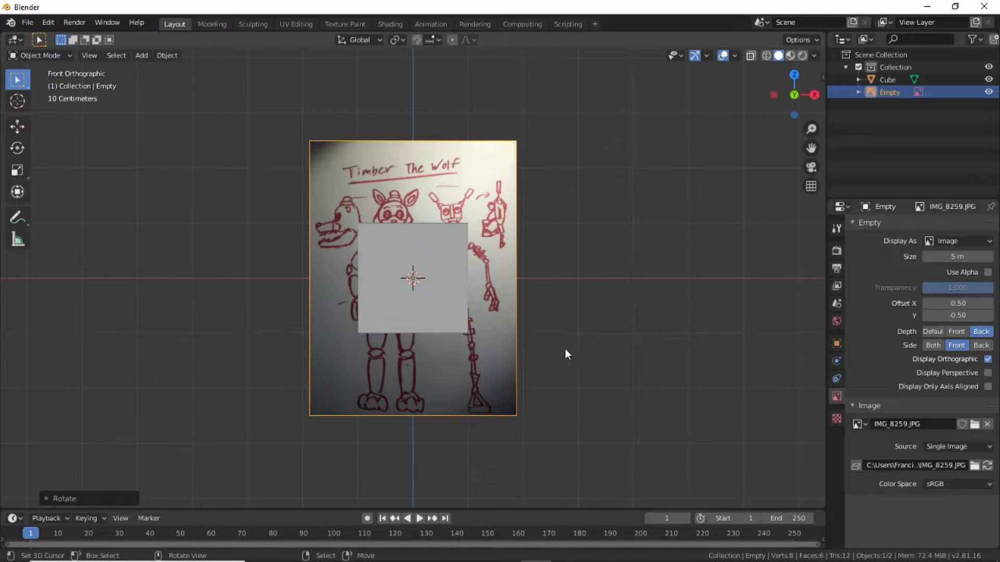
- Enlarge the background image to about twice its size and move it along X to center the endoskeleton on the vertical axis
key("s")
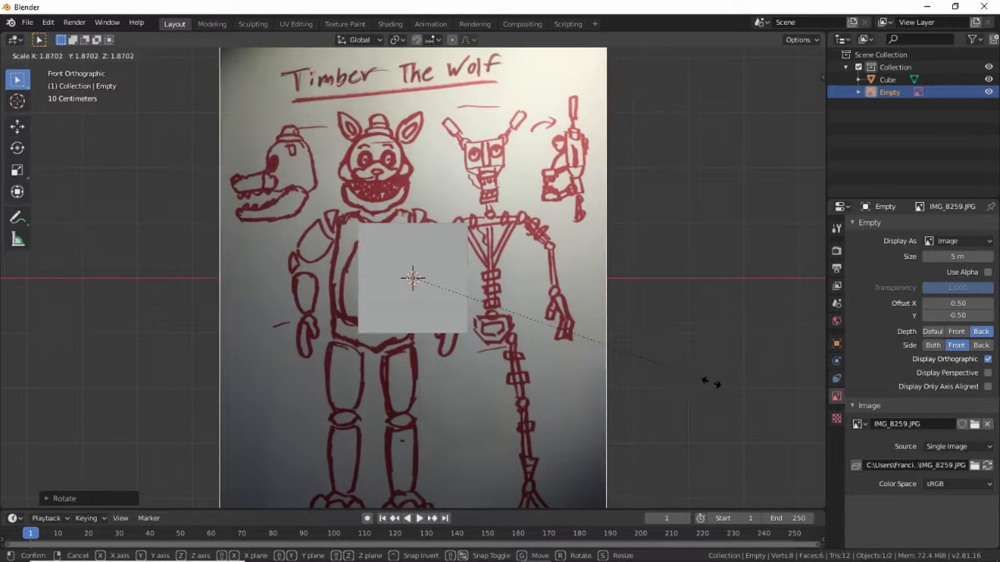
left_click(723, 389)
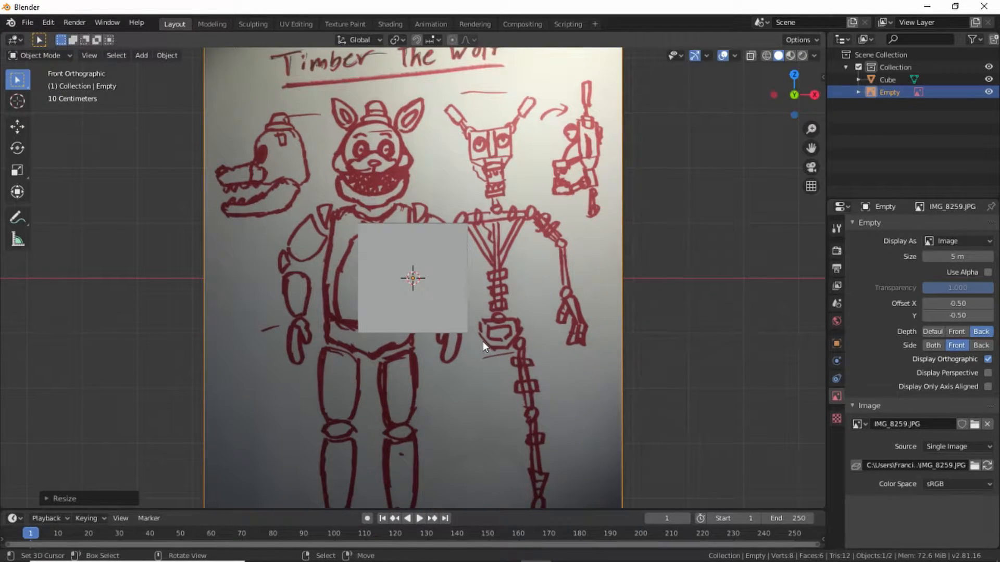
key("g")
key("x")
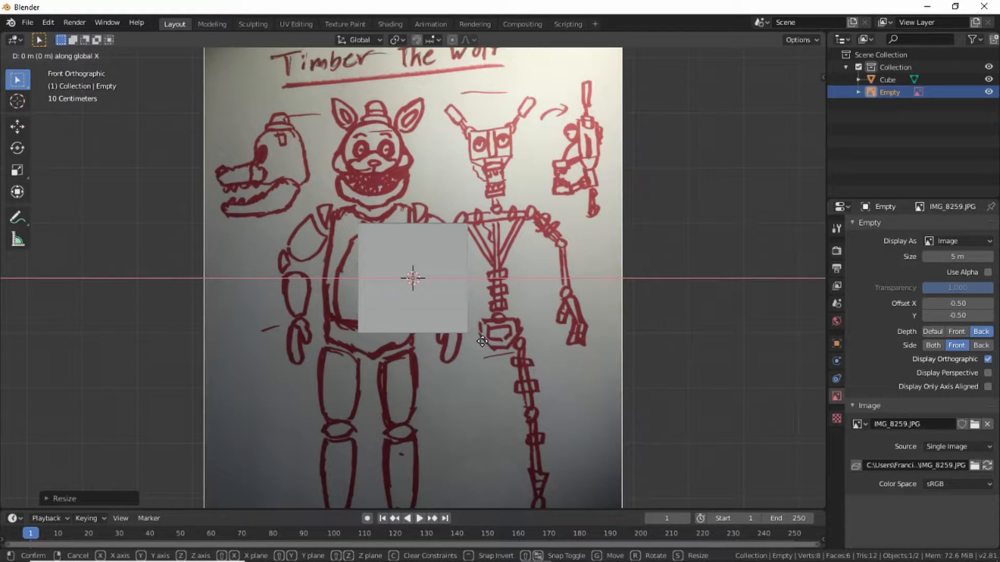
key("x")
key("x")
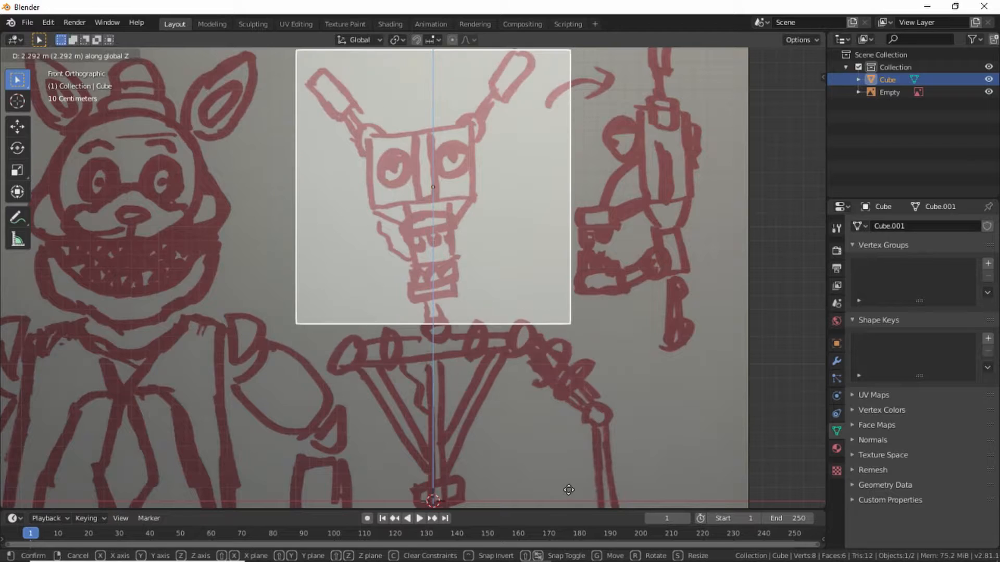
- Raise the cube along Z onto the drawn endoskeleton head and scale it, wider along X, to fit the head's upper block
left_click(568, 476)
middle_click_drag(593, 332, 581, 495, "shift")
scroll(690, 440, "up", 2)
key("s")
left_click(542, 408)
key("s")
key("x")
left_click(599, 414)
scroll(598, 415, "down", 1)
key("s")
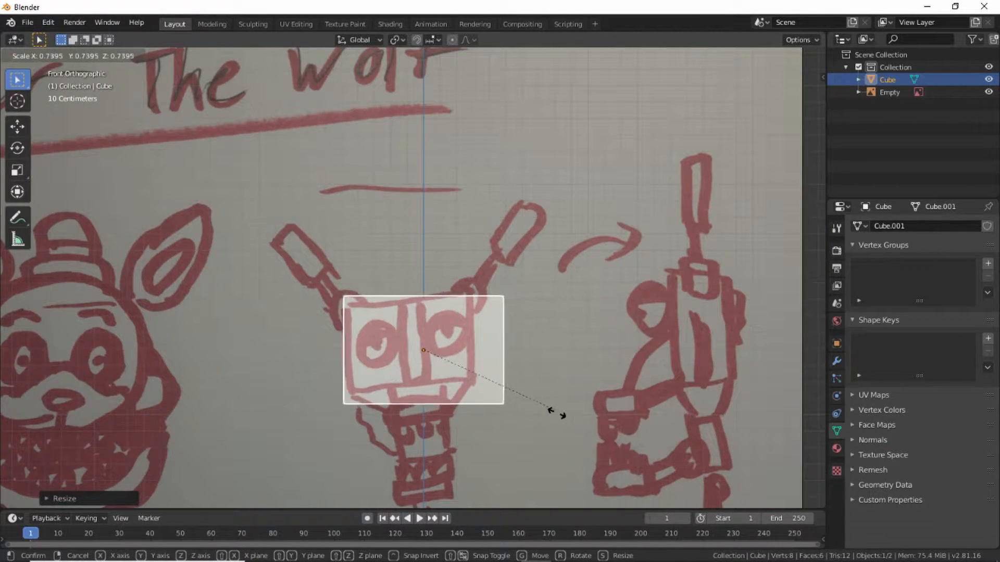
left_click(555, 412)
- Scale the cube's depth along Y in the side view, then return to the front view
key("KP_3")
key("s")
key("y")
left_click(533, 414)
key("KP_1")
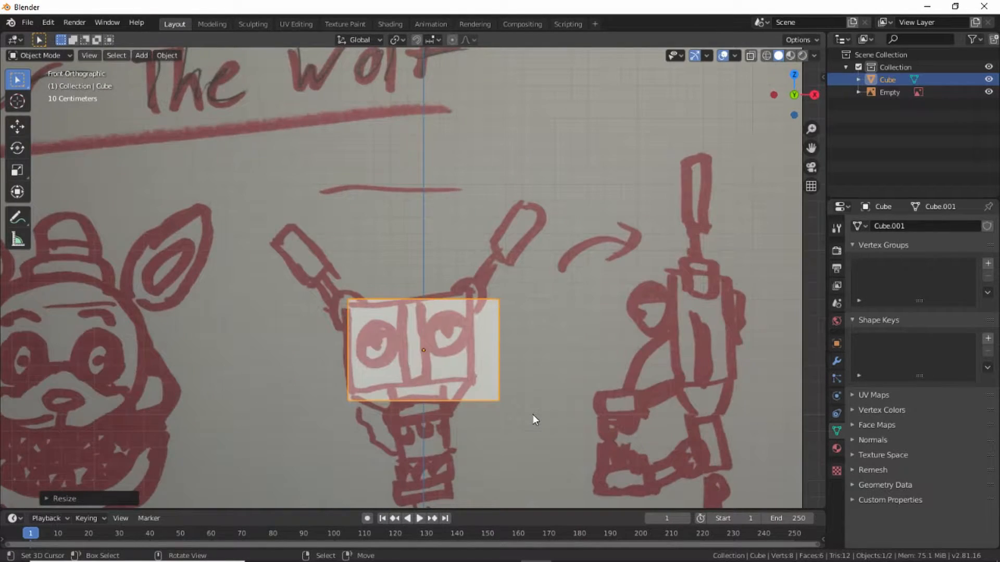
- Load IMG_8259.JPG as a second background image aligned to the right side view
key("KP_3")
key("shift+a")
mouse_move(511, 407)
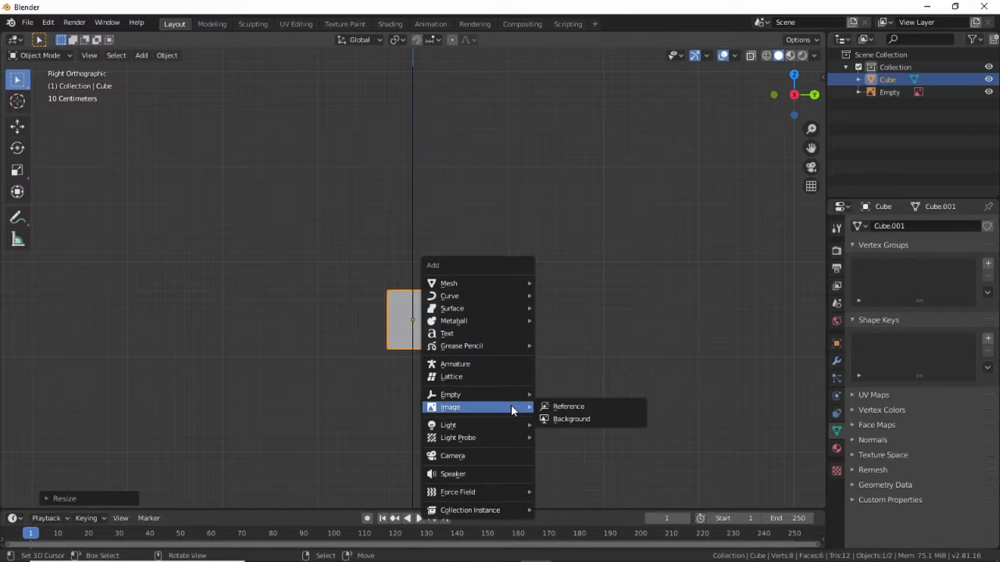
left_click(569, 420)
scroll(568, 411, "down", 10)
scroll(557, 421, "down", 15)
scroll(556, 422, "down", 10)
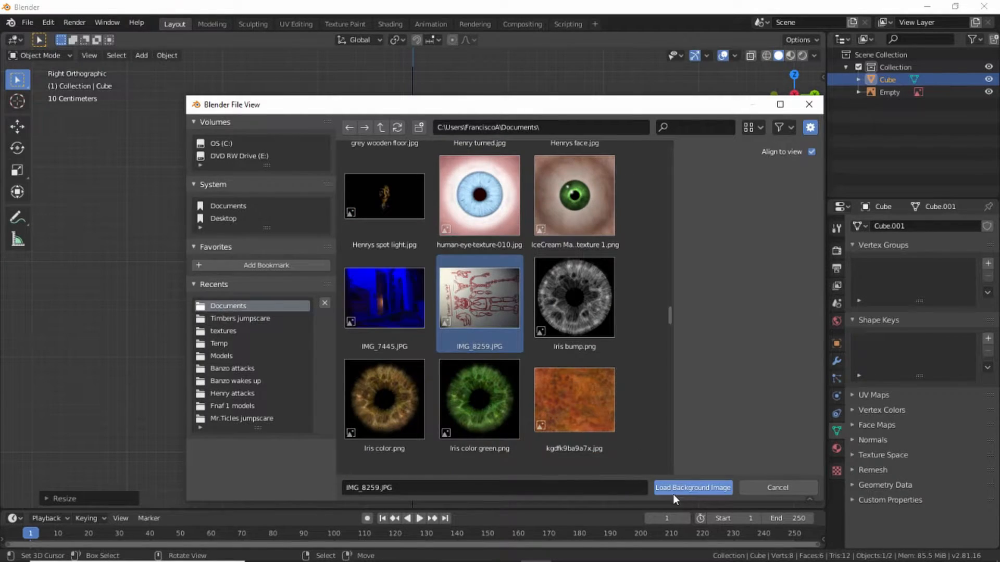
left_click(673, 488)
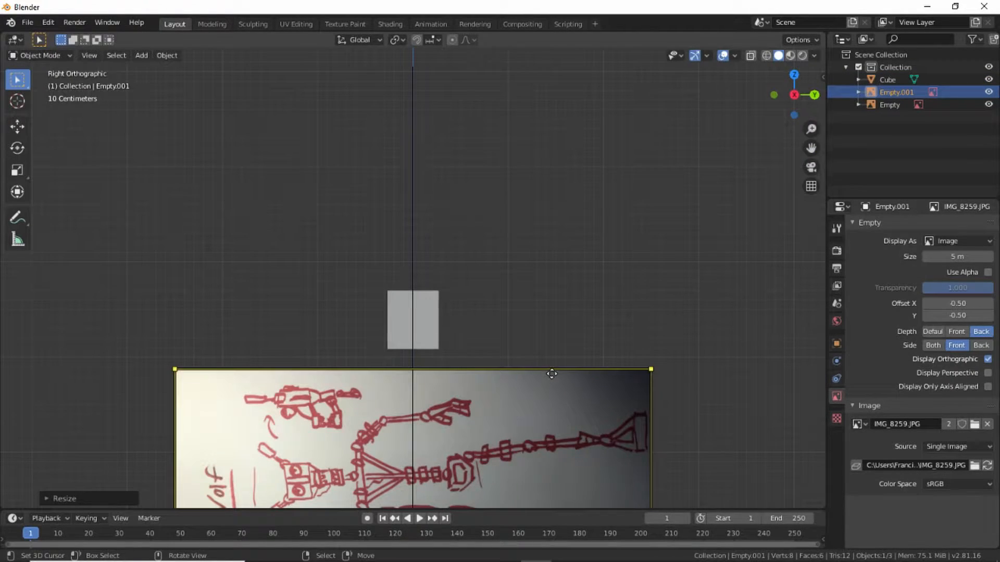
- Rotate the side-view background image 90° and move it up behind the cube
type("r90")
key("Return")
key("g")
left_click(507, 325)
- Scale the side-view image and move it so the drawn side profile of the endoskeleton head lies over the cube
key("s")
left_click(522, 338)
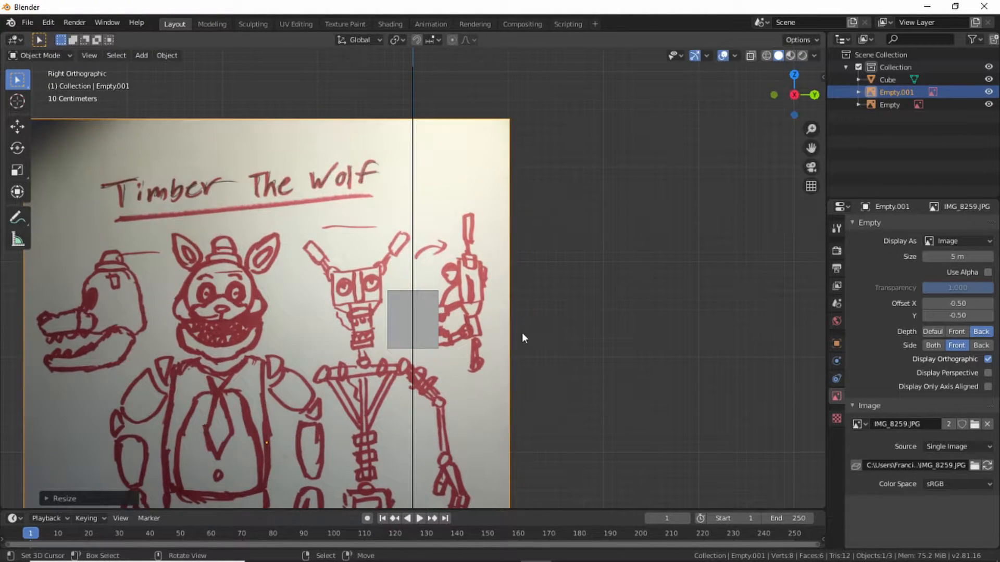
key("g")
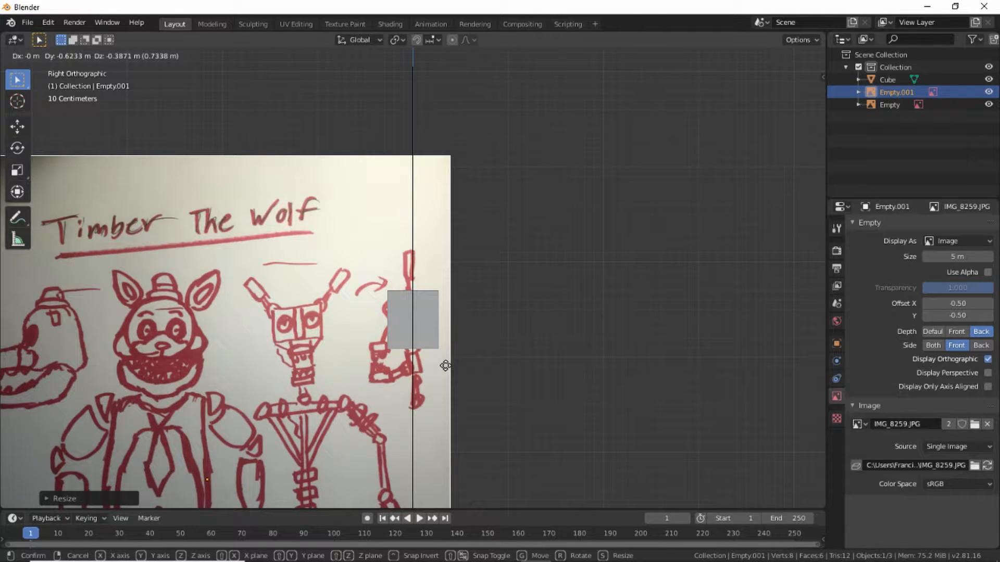
left_click(464, 362)
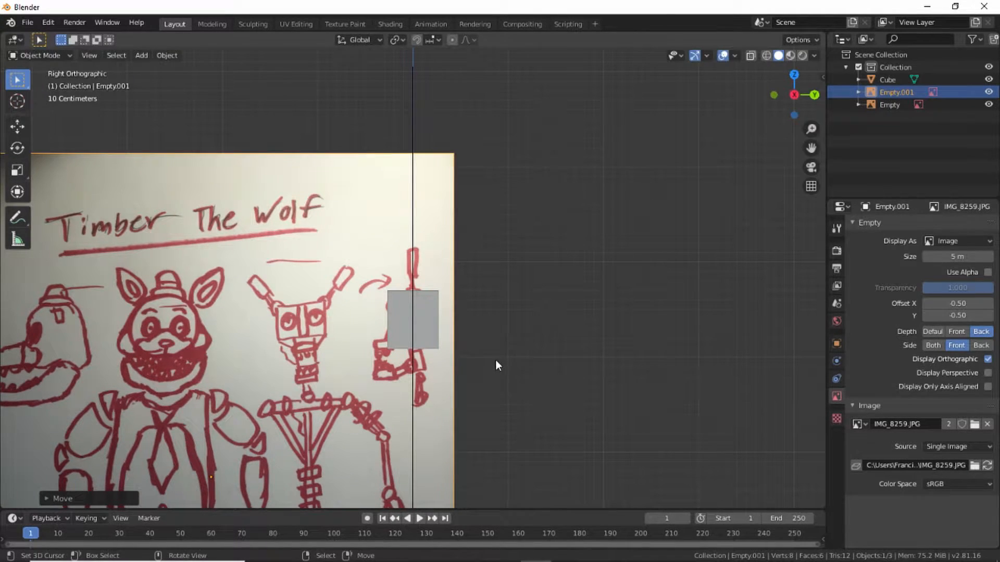
- Set the side-view image's depth to Front, enable Use Alpha and set its transparency to 0.509
scroll(460, 357, "up", 4)
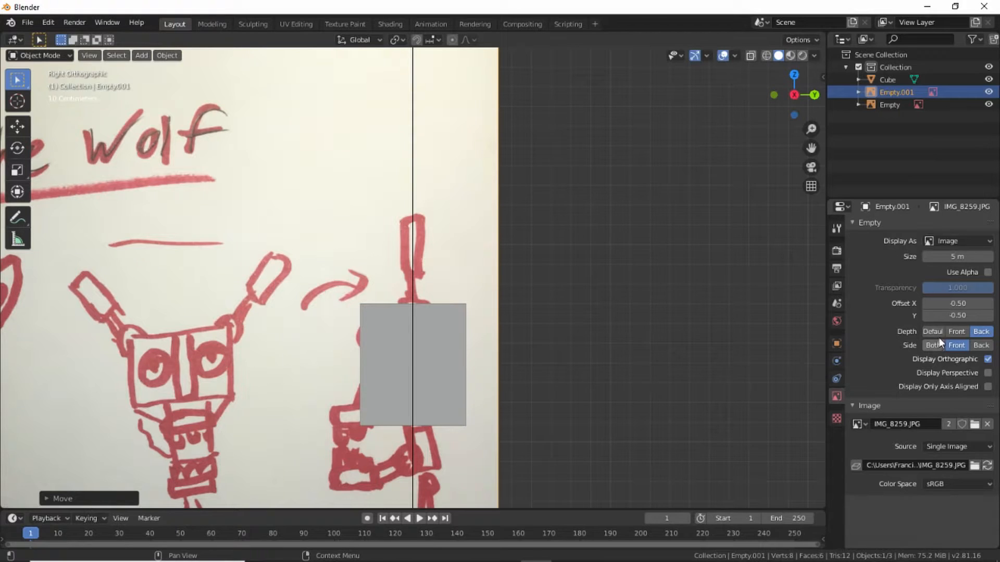
left_click(955, 331)
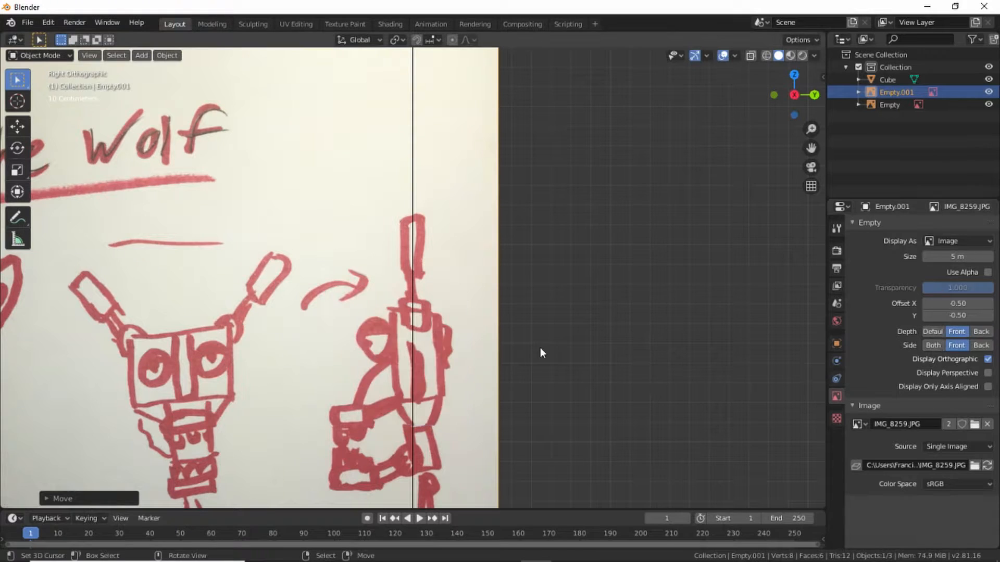
left_click(988, 272)
left_click_drag(984, 288, 955, 287)
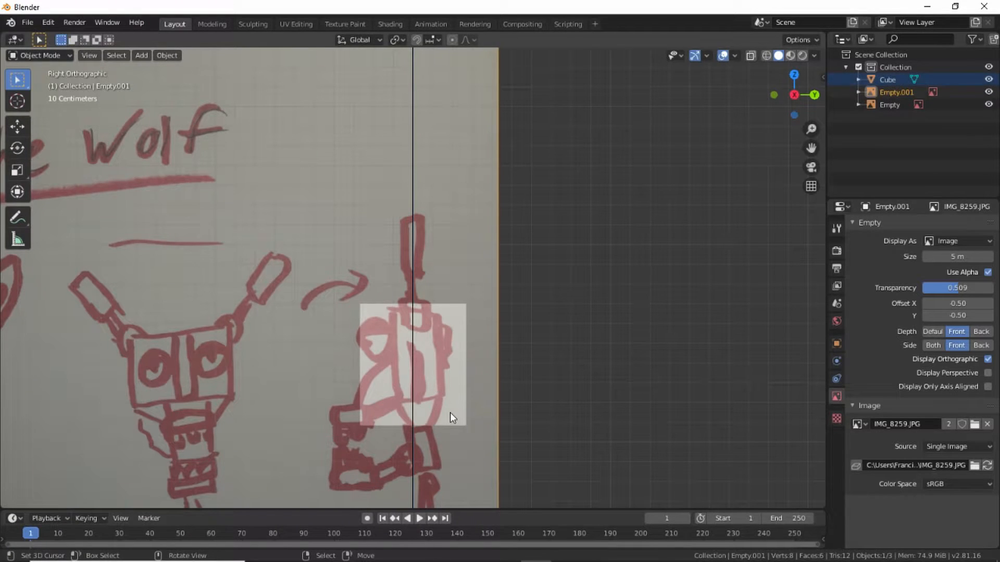
- Scale the cube narrower along Y to match the thickness of the head's upper block in the side drawing
left_click(891, 82)
key("s")
key("y")
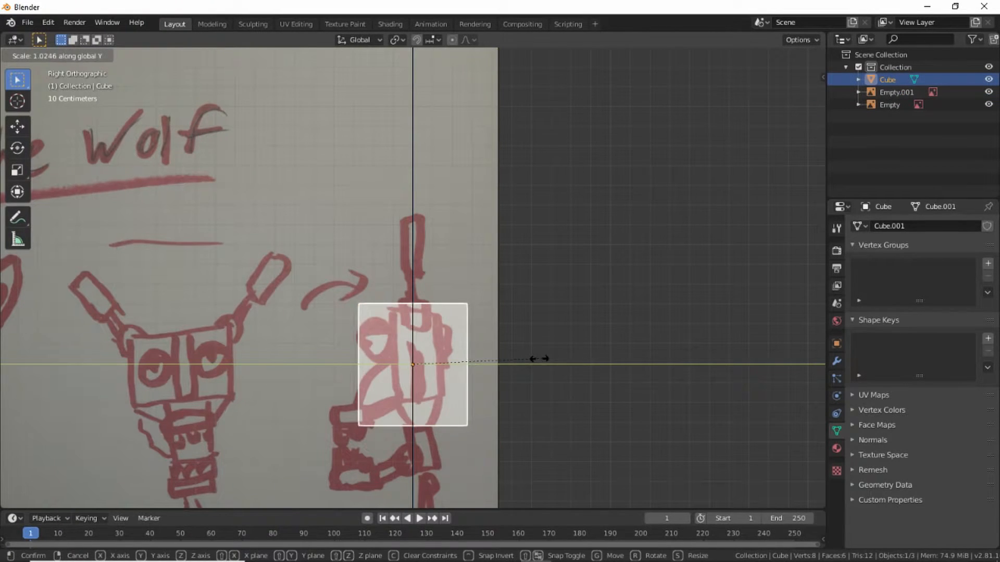
left_click(477, 369)
- Shift the side-view background image slightly along Y to line its head up with the cube
left_click(476, 369)
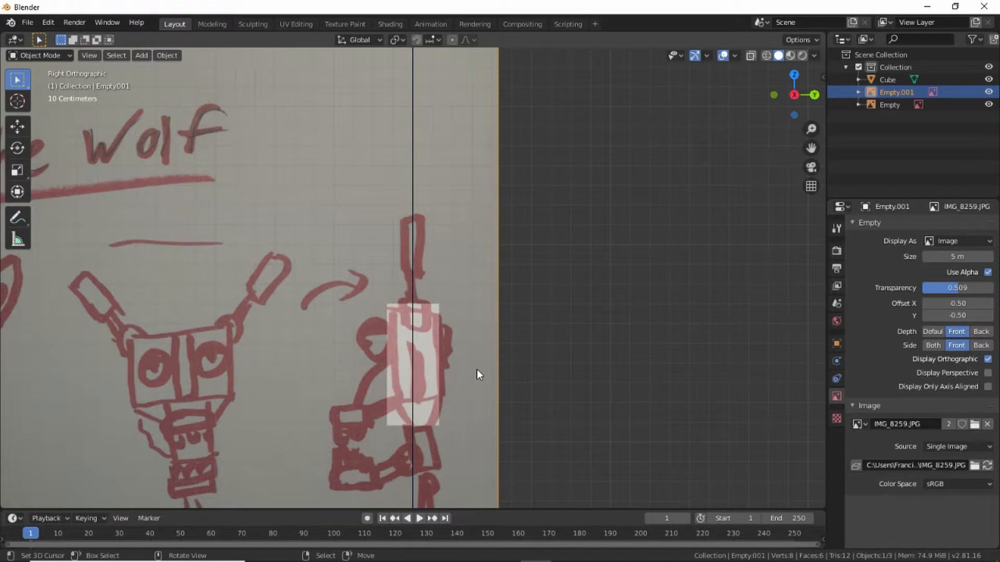
key("g")
key("y")
left_click(473, 372)
- Put the cube in Edit Mode with face selection, select one of its faces and return to the front view
left_click(906, 80)
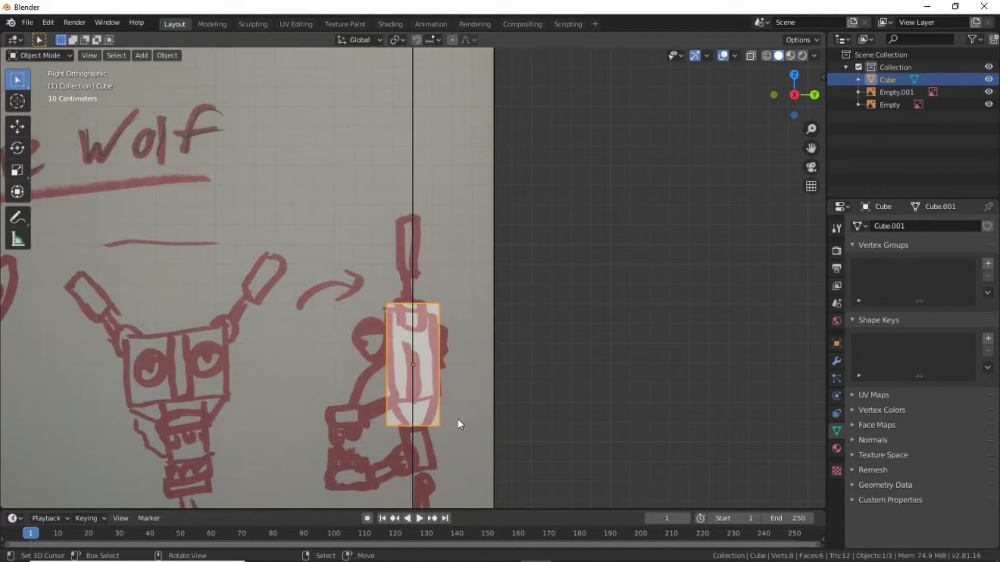
key("KP_1")
key("KP_3")
scroll(639, 422, "up", 2)
middle_click_drag(520, 435, 519, 218, "shift")
scroll(510, 219, "up", 1)
key("Tab")
middle_click_drag(506, 272, 579, 263)
left_click(106, 56)
middle_click_drag(346, 210, 328, 237, "shift")
right_click(397, 318)
key("KP_1")
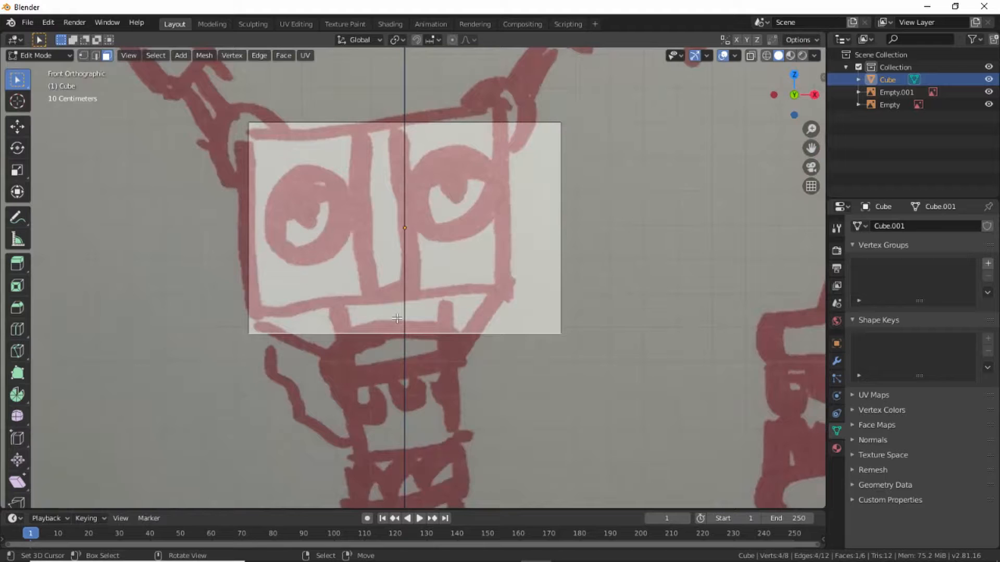
- Extrude the cube's bottom face downward by about 0.12 m
left_click(30, 22)
key("e")
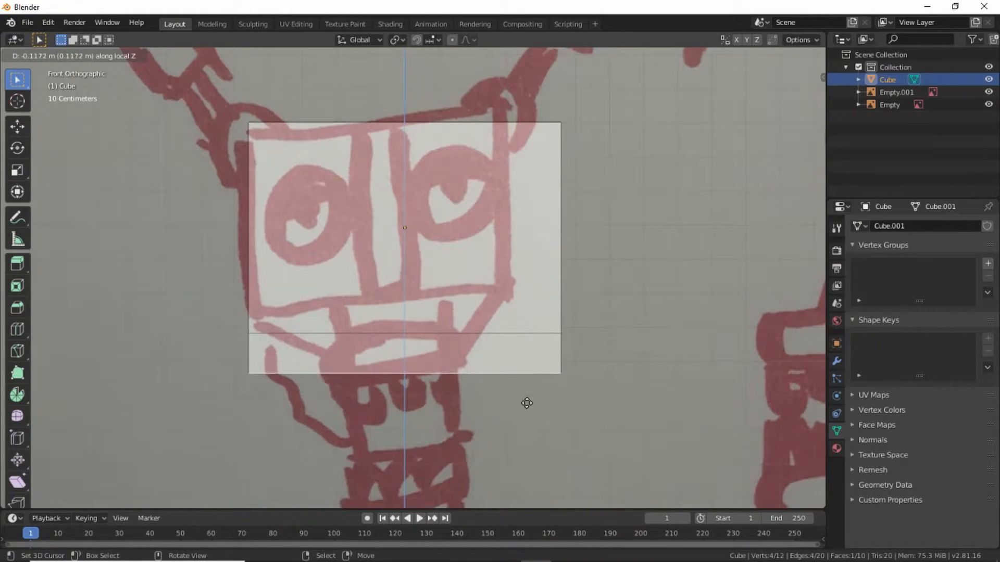
left_click(526, 402)
- Select the ring of faces around the extruded bottom section and raise it along Z to the drawing's cheek line
key("KP_3")
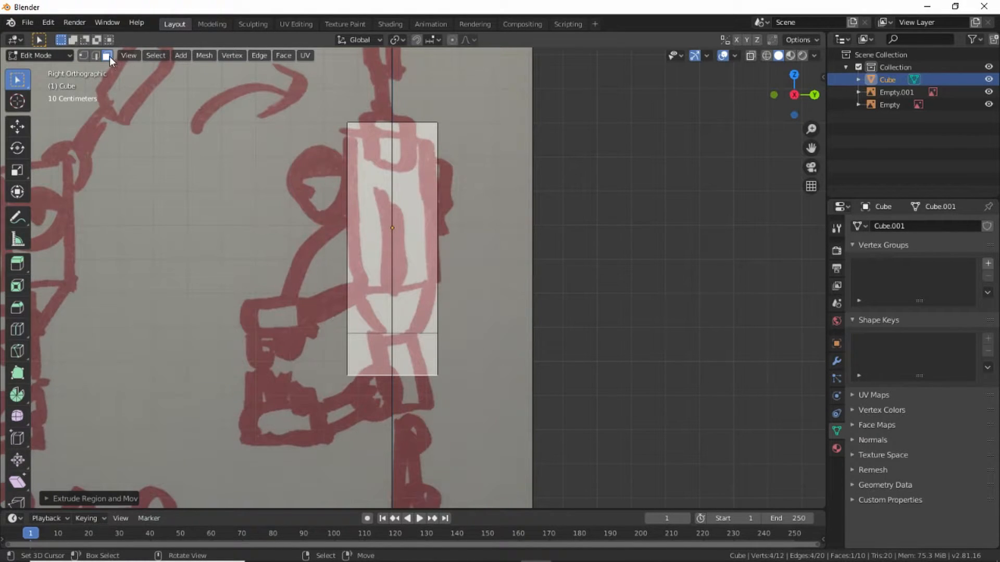
left_click(429, 350, "alt")
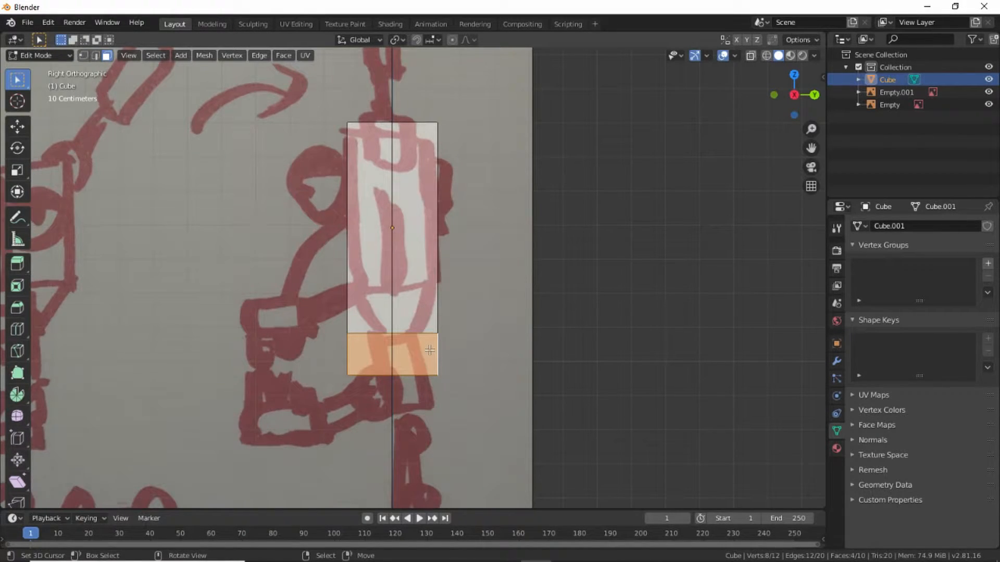
key("z")
key("g")
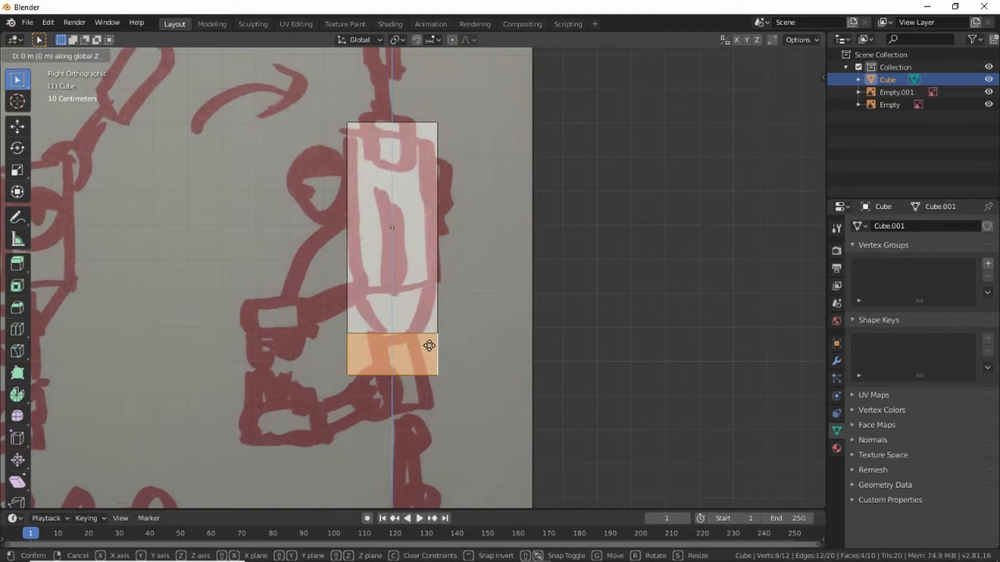
key("z")
left_click(430, 313)
- Select the head's bottom face, narrow it along X to about half its width and move it down to form the cheek taper
key("KP_1")
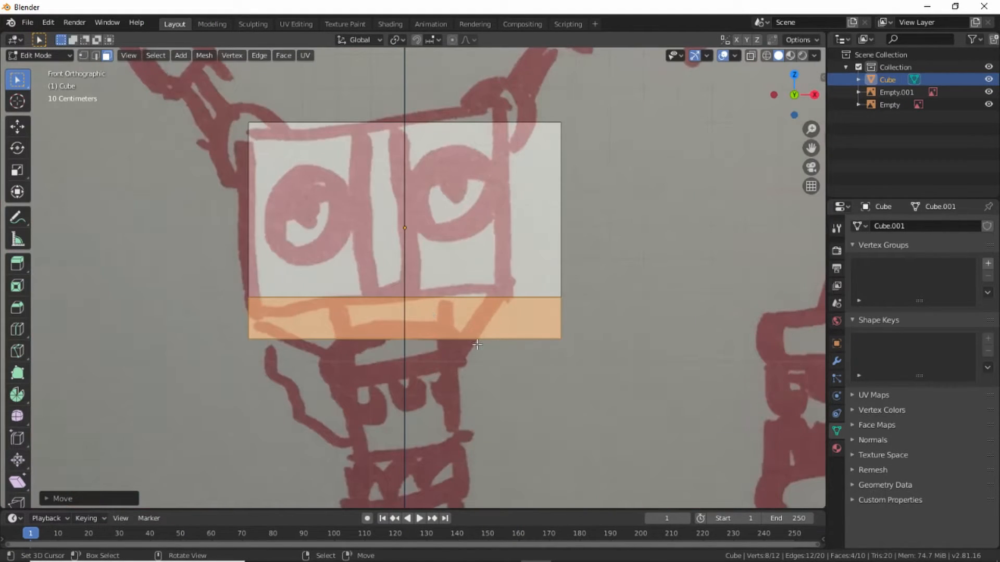
middle_click_drag(491, 348, 515, 306)
right_click(515, 306)
key("KP_1")
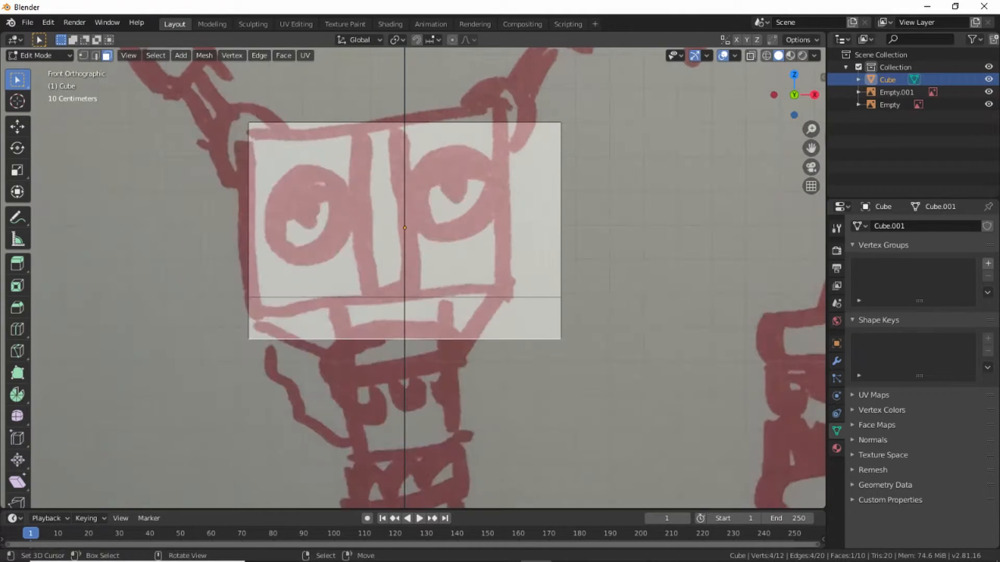
key("s")
key("x")
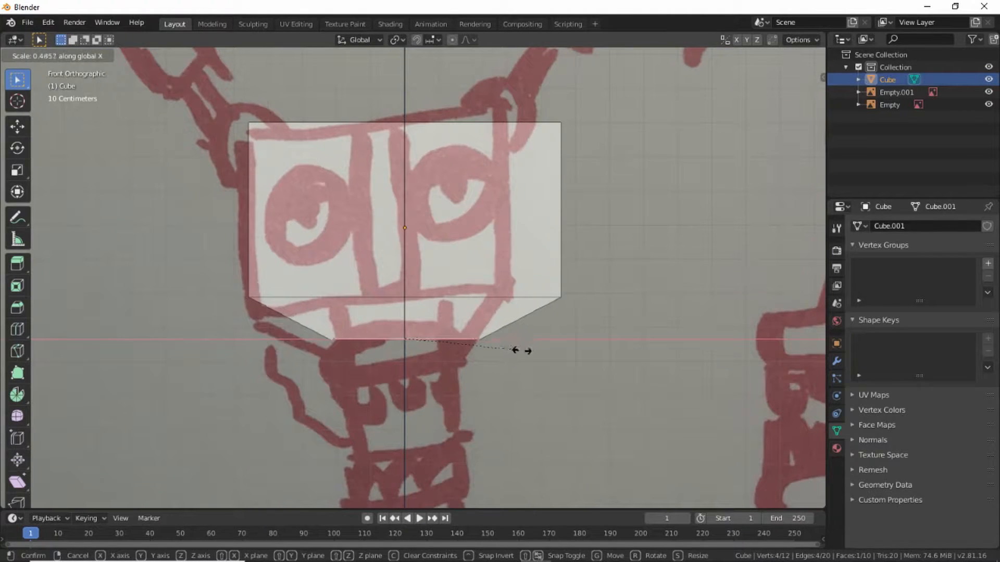
left_click(521, 351)
key("g")
left_click(513, 367)
- Scale the head's bottom face along Y to about 0.53 to match the taper in the side drawing
key("KP_3")
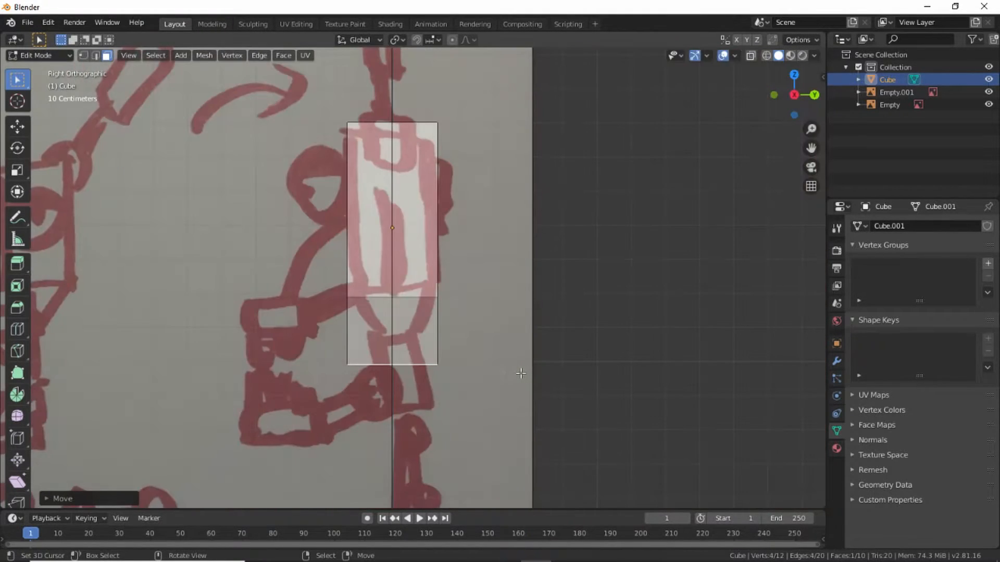
key("s")
key("y")
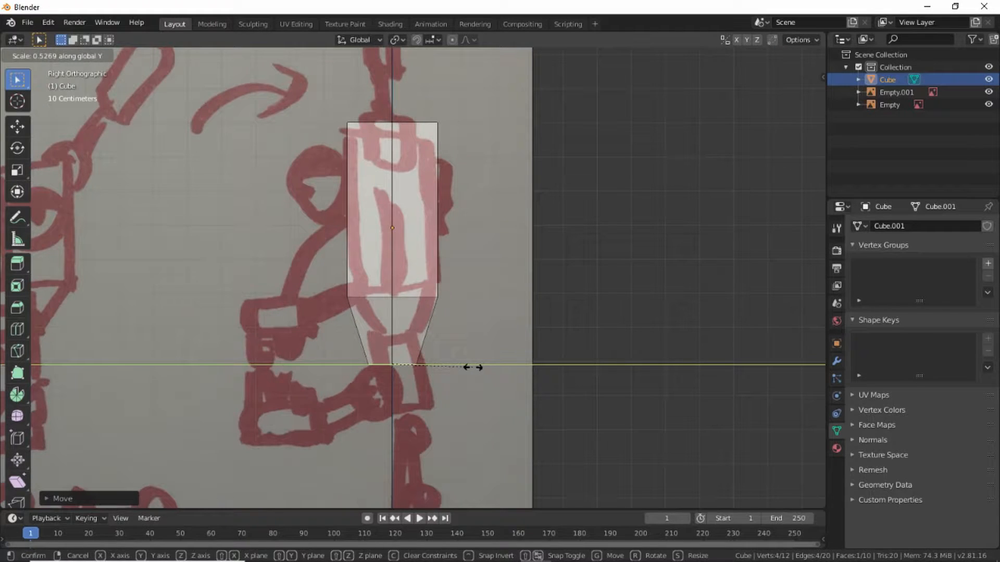
left_click(473, 367)
- Extrude the narrowed bottom face straight down to form the block behind the jaw
key("KP_1")
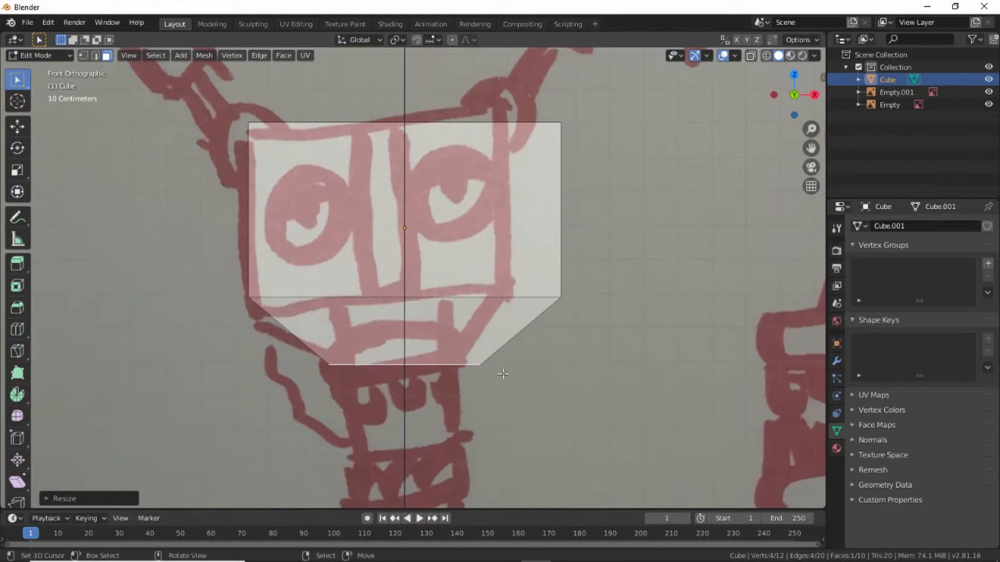
key("e")
left_click(489, 467)
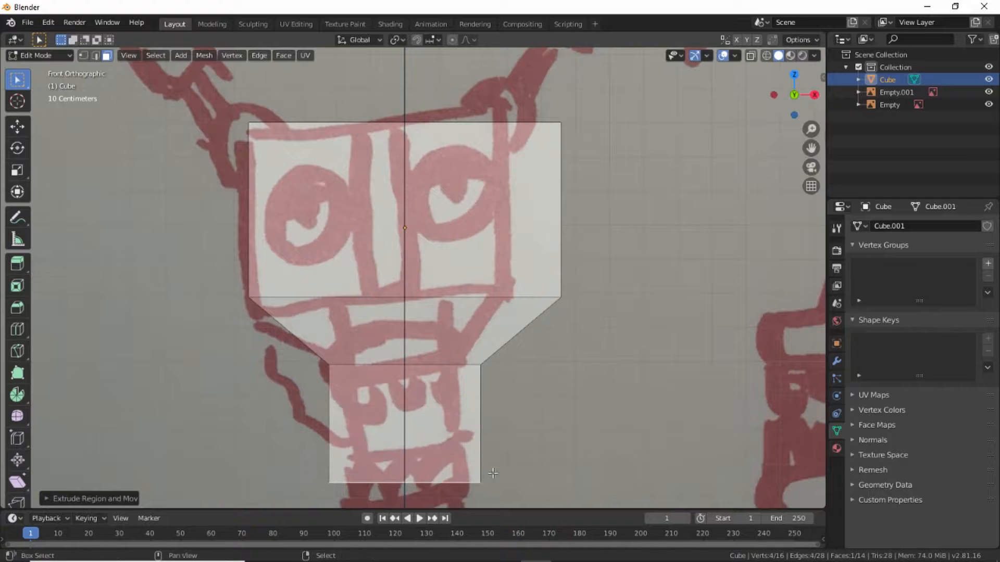
middle_click_drag(490, 468, 493, 403, "shift")
- In Object Mode, enlarge the side-view background image and move it to line its head up with the model
key("KP_3")
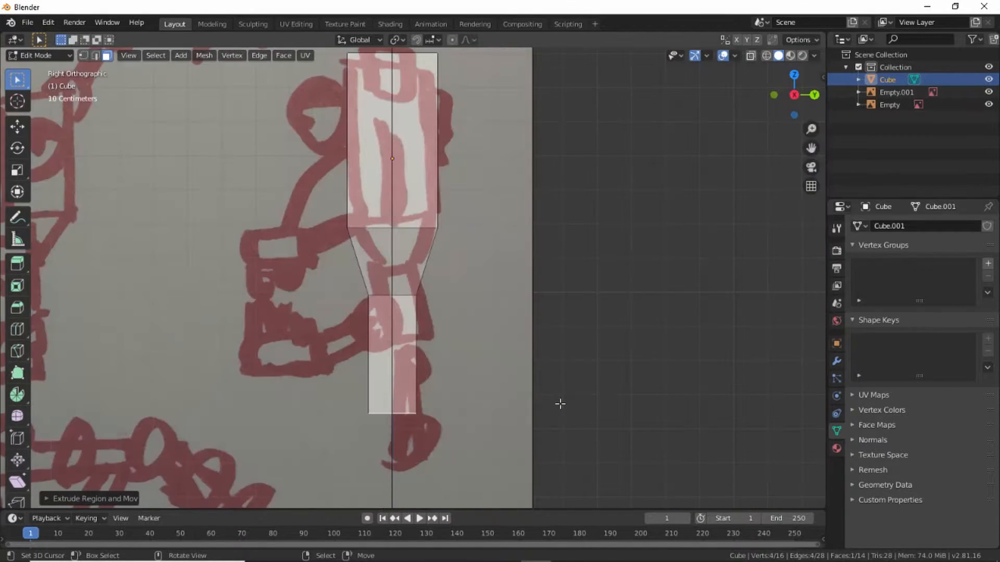
scroll(458, 395, "down", 3)
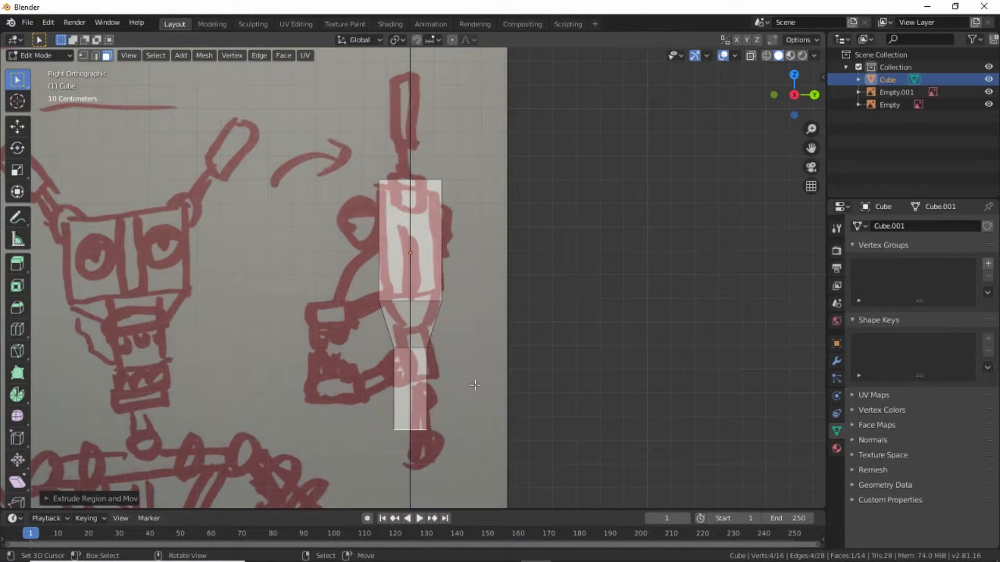
key("Tab")
left_click(495, 368)
key("s")
left_click(566, 342)
key("g")
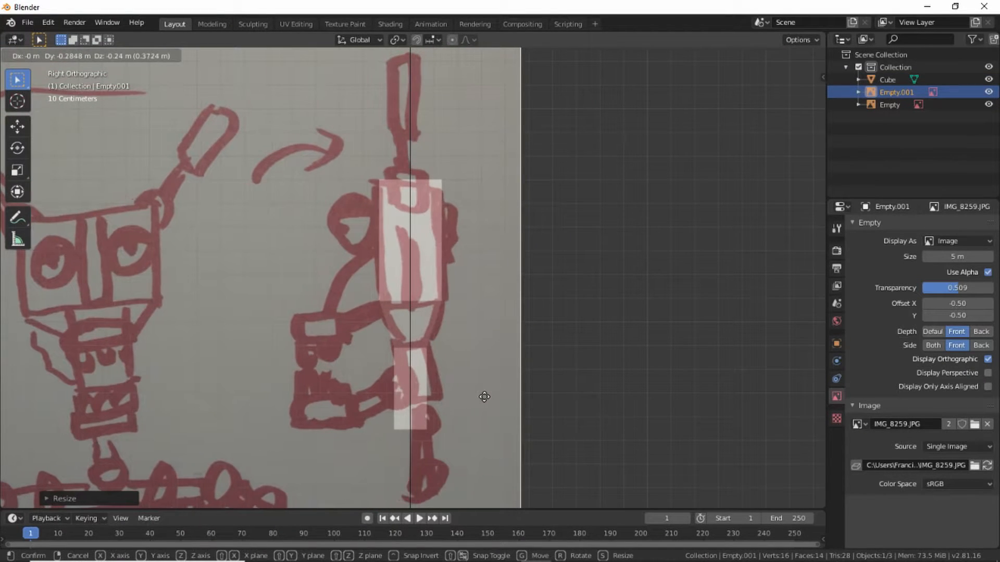
left_click(485, 399)
- Add a new cube and scale it down for the bar connecting the muzzle to the head
key("KP_1")
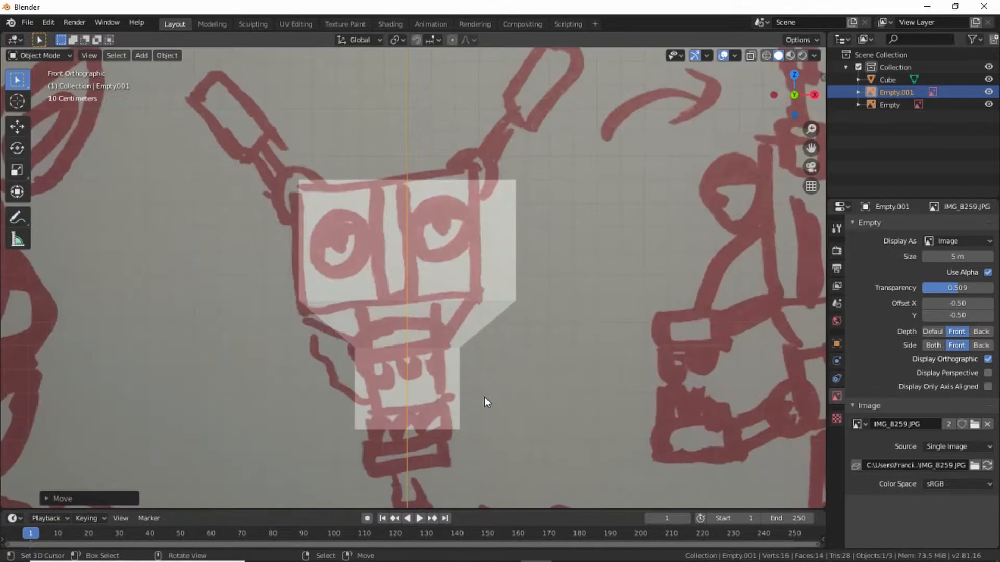
middle_click_drag(528, 364, 451, 346)
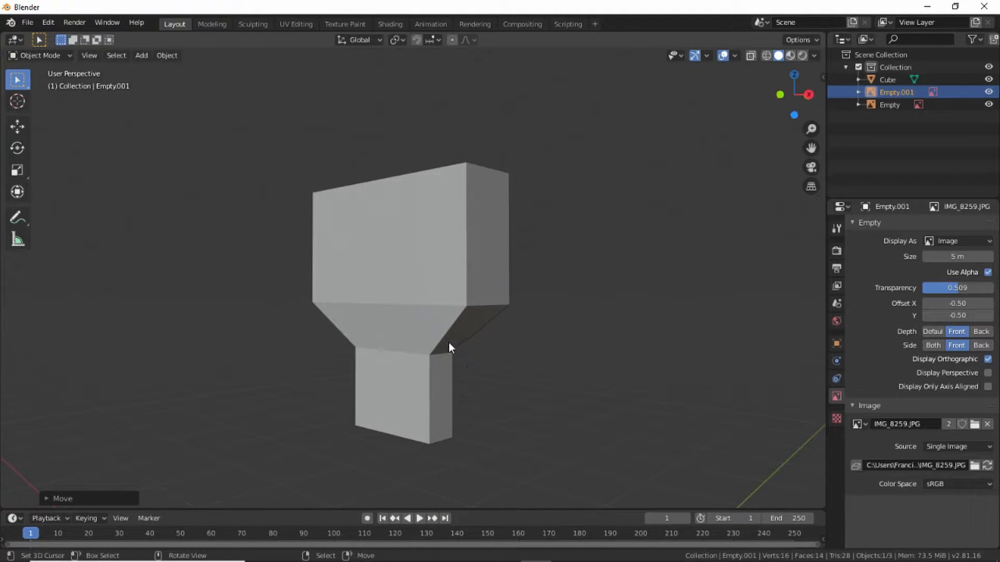
right_click(449, 342)
key("s")
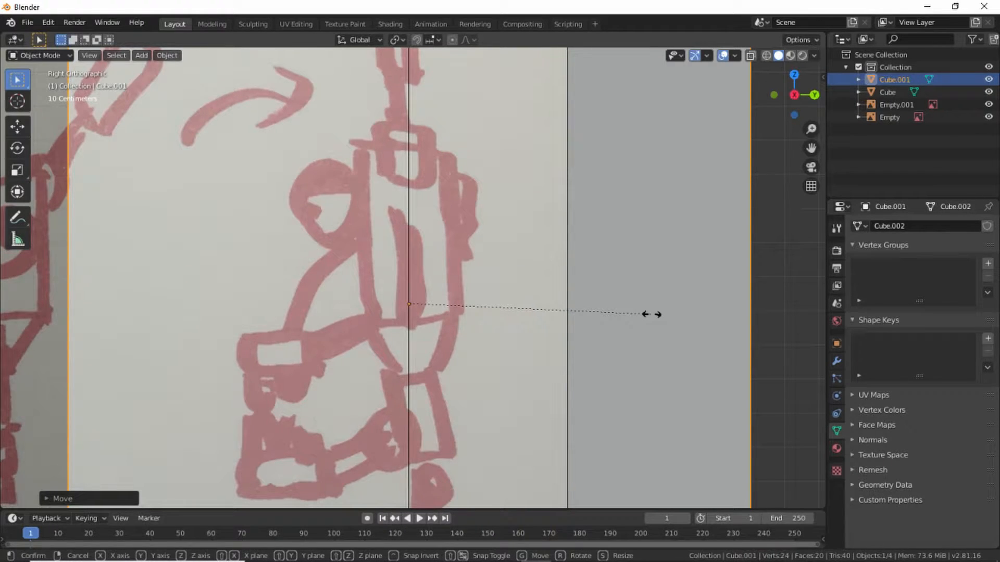
left_click(431, 296)
- Move the small cube in front of the head, flatten it along Z and tilt it to follow the drawn connecting bar
key("g")
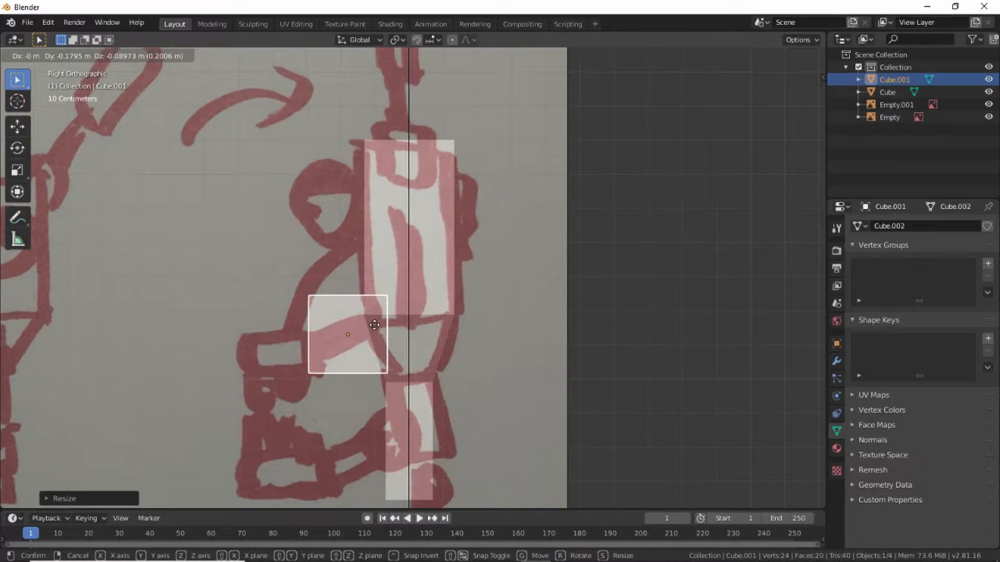
left_click(369, 324)
key("s")
key("z")
left_click(382, 336)
key("r")
left_click(469, 301)
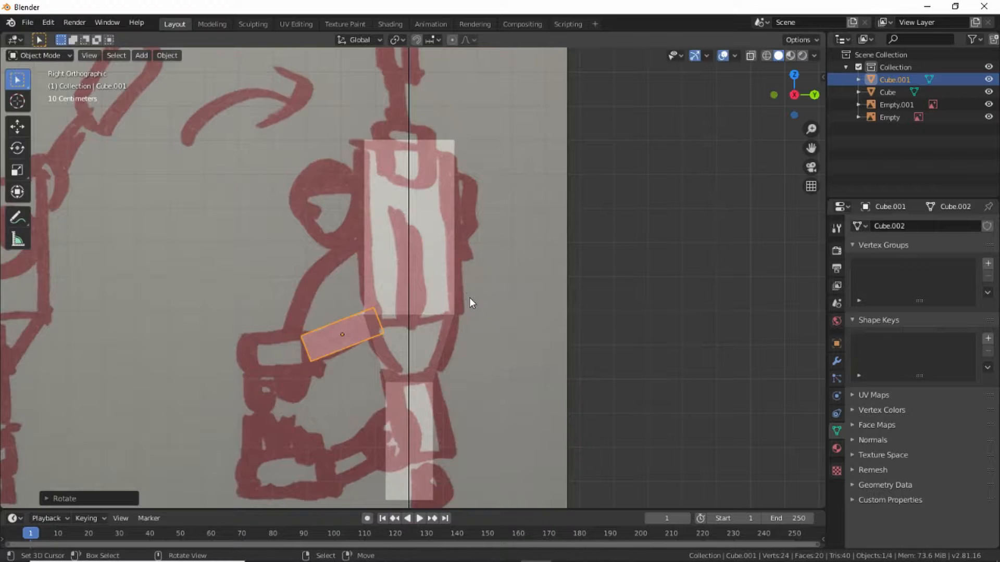
- Widen the connecting bar along X to the drawn muzzle width and lower it slightly along Z
key("KP_1")
key("s")
key("x")
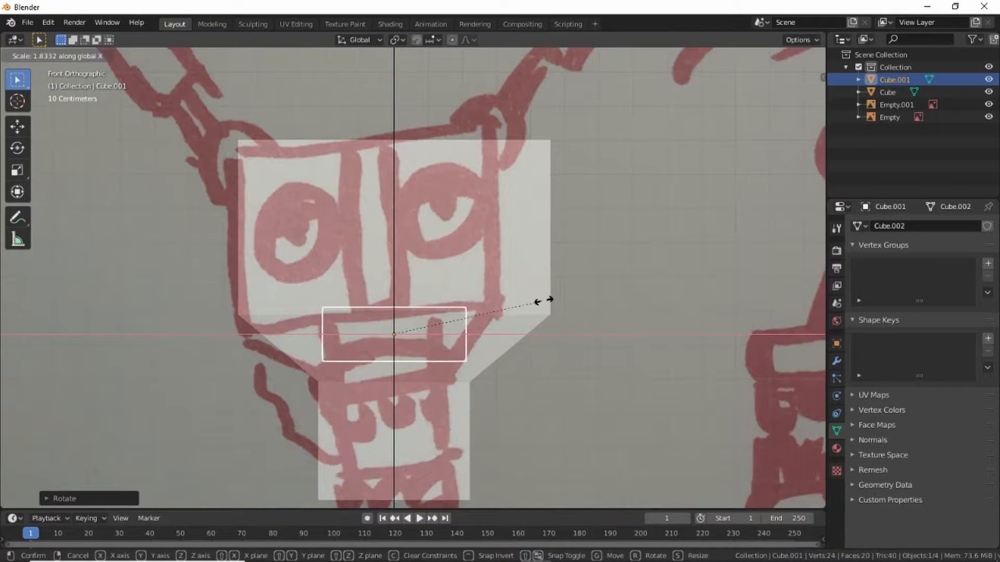
left_click(558, 302)
key("g")
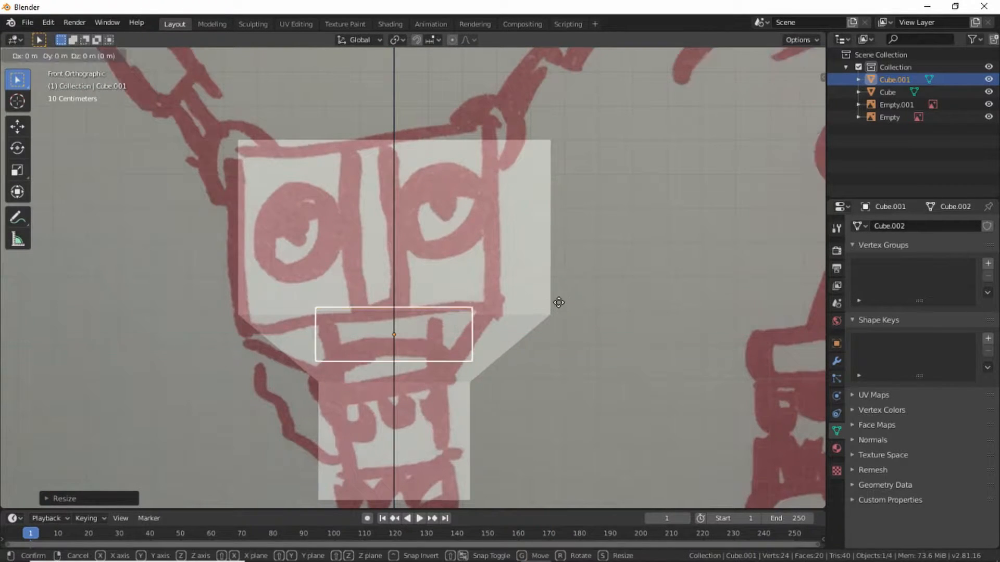
key("z")
left_click(548, 345)
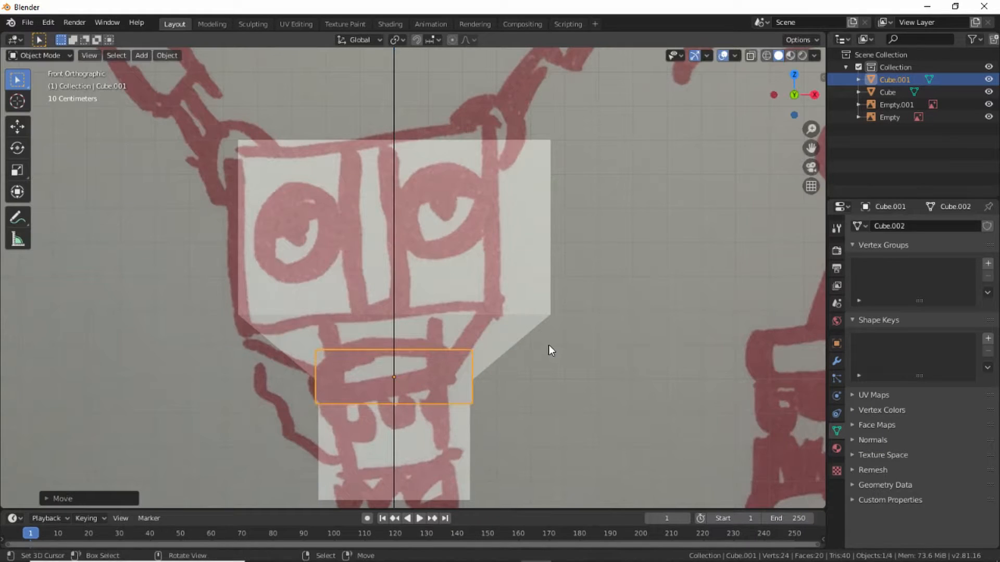
key("g")
key("z")
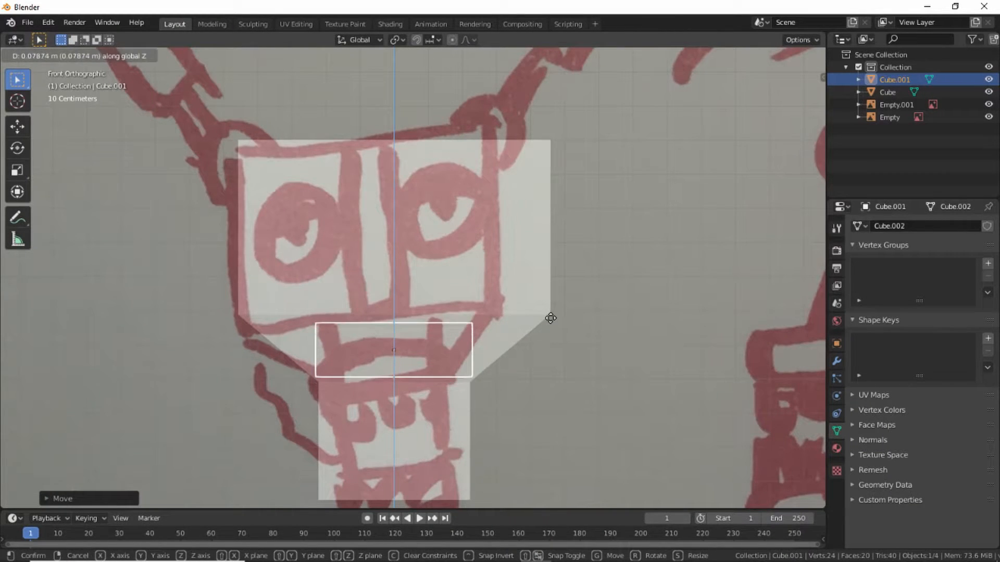
left_click(548, 318)
- Snap the 3D cursor to the selected connecting bar in the side view
key("KP_3")
middle_click_drag(402, 346, 480, 344, "shift")
key("shift+s")
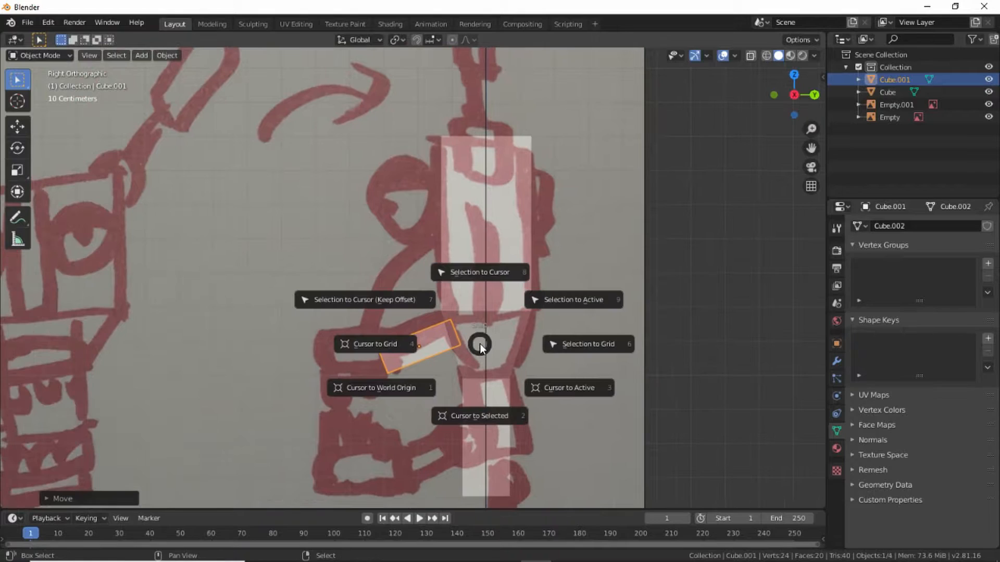
left_click(458, 416)
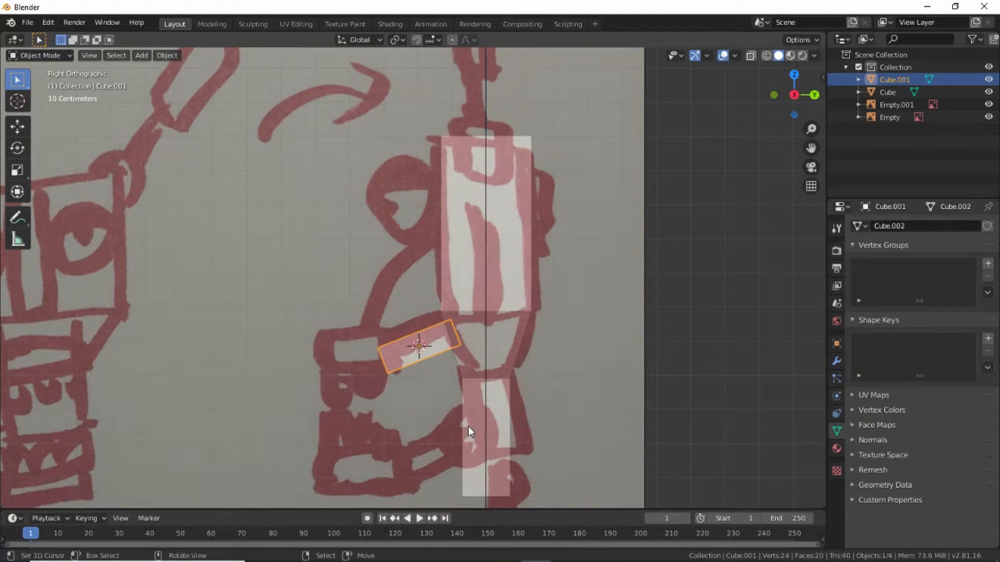
key("shift+a")
mouse_move(420, 319)
left_click(500, 323)
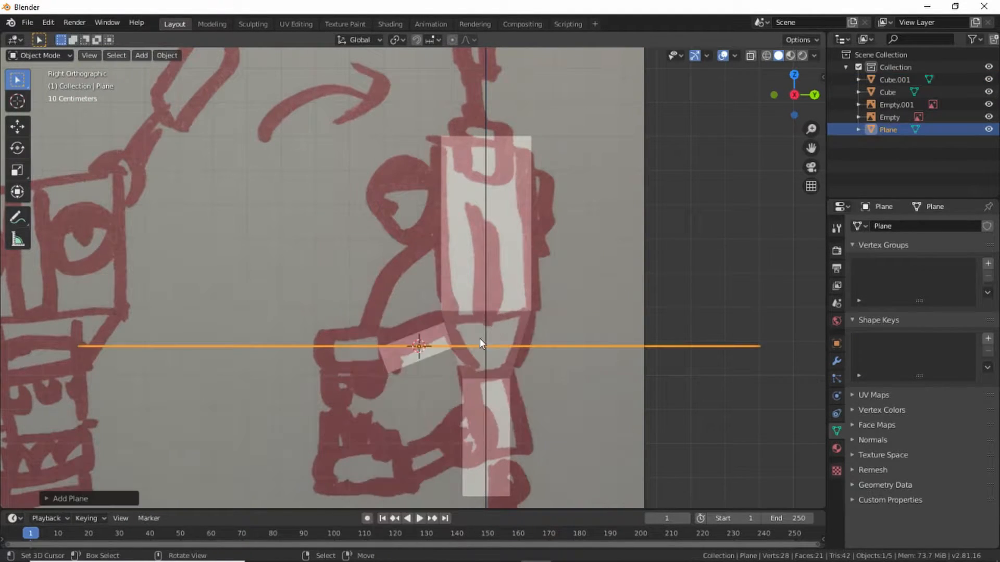
scroll(473, 348, "up", 2)
key("Delete")
- Add a cube at the 3D cursor, scale it down and move it over the upper muzzle in the side drawing
key("shift+a")
mouse_move(481, 321)
left_click(514, 332)
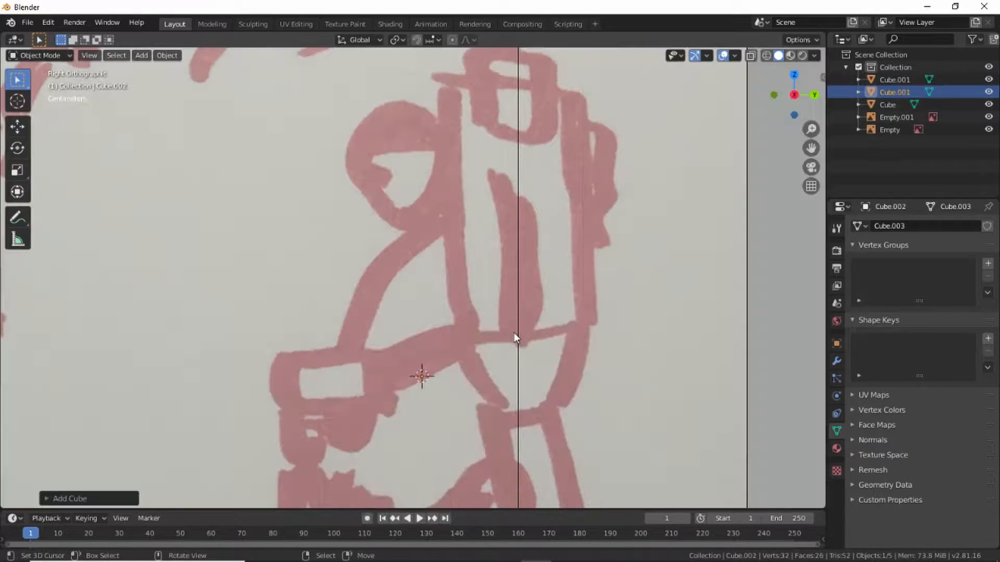
key("s")
left_click(469, 388)
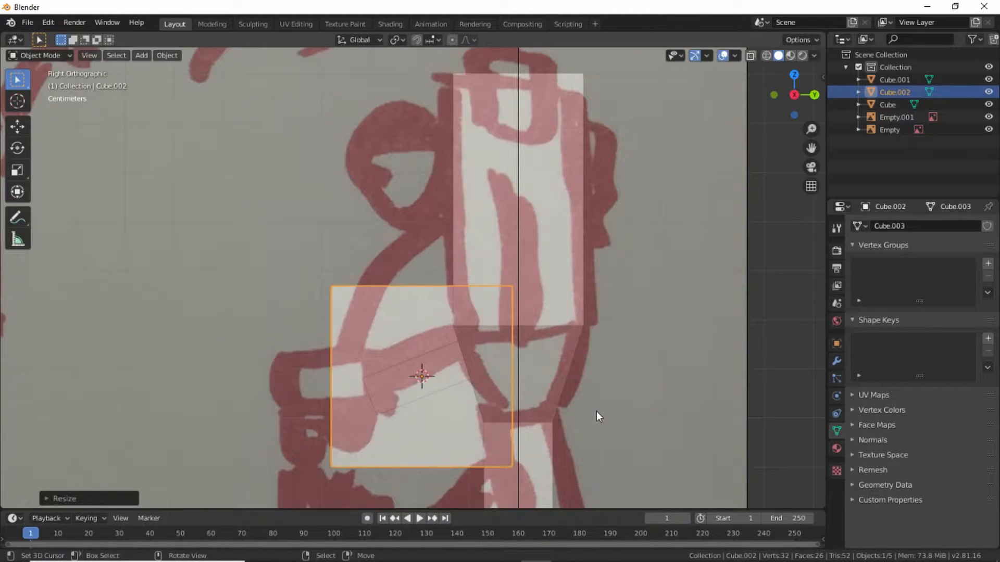
key("g")
left_click(527, 426)
- Shrink the muzzle cube along Z and Y and position it on the drawn upper muzzle
key("s")
key("z")
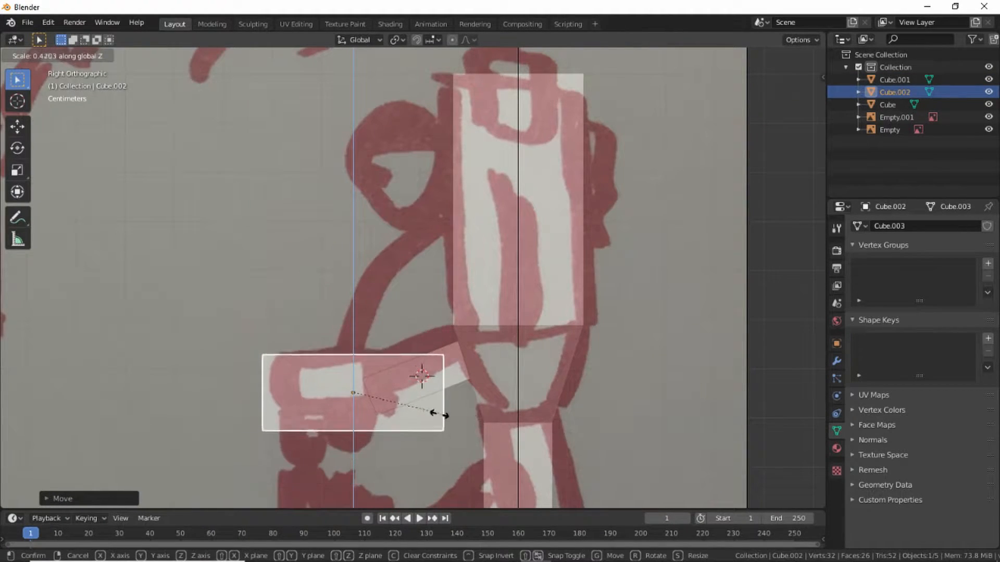
left_click(439, 413)
key("s")
key("y")
left_click(475, 414)
key("g")
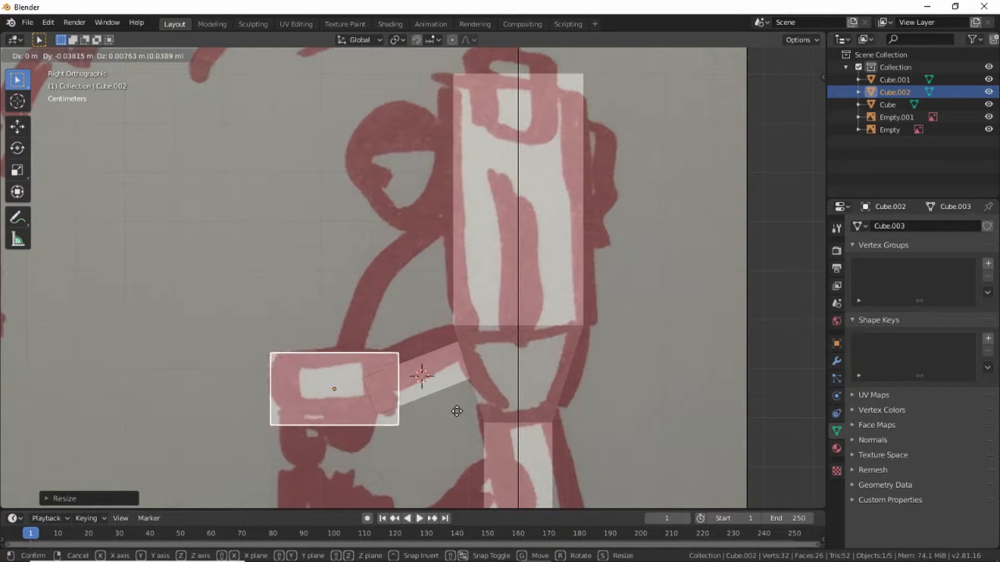
left_click(454, 410)
- Flatten the muzzle block further along Z and adjust its height to the side drawing
key("s")
key("z")
left_click(498, 417)
key("g")
key("z")
left_click(494, 423)
- Widen the muzzle block along X in the front view
key("KP_1")
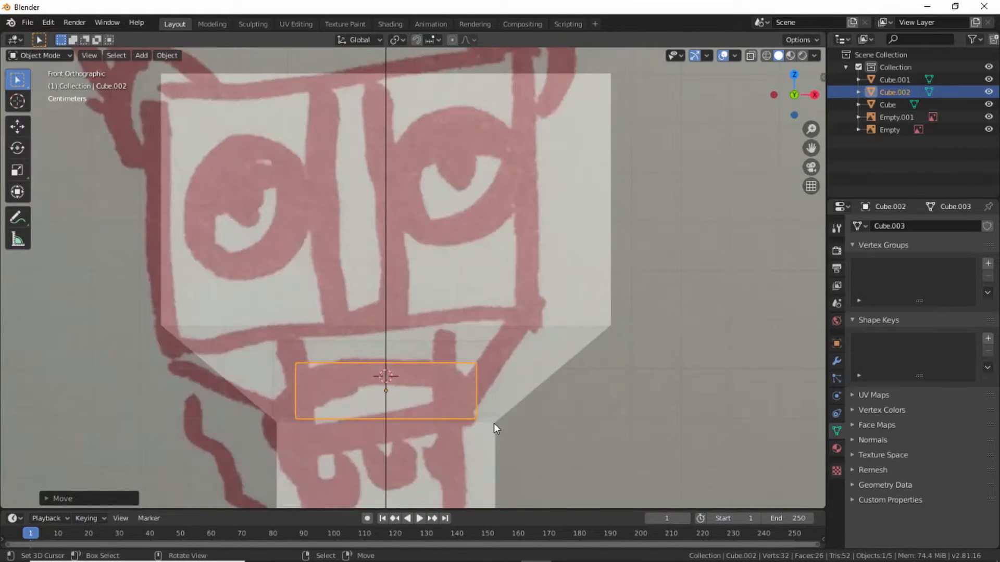
key("s")
key("x")
left_click(532, 415)
- Select the connecting bar behind the muzzle and narrow it along X
scroll(502, 295, "down", 3)
middle_click_drag(501, 295, 374, 356)
scroll(562, 323, "up", 2)
left_click(439, 319)
key("s")
key("x")
left_click(487, 329)
- Put the muzzle block in Edit Mode and add two evenly spaced loop cuts running front to back
left_click(373, 356)
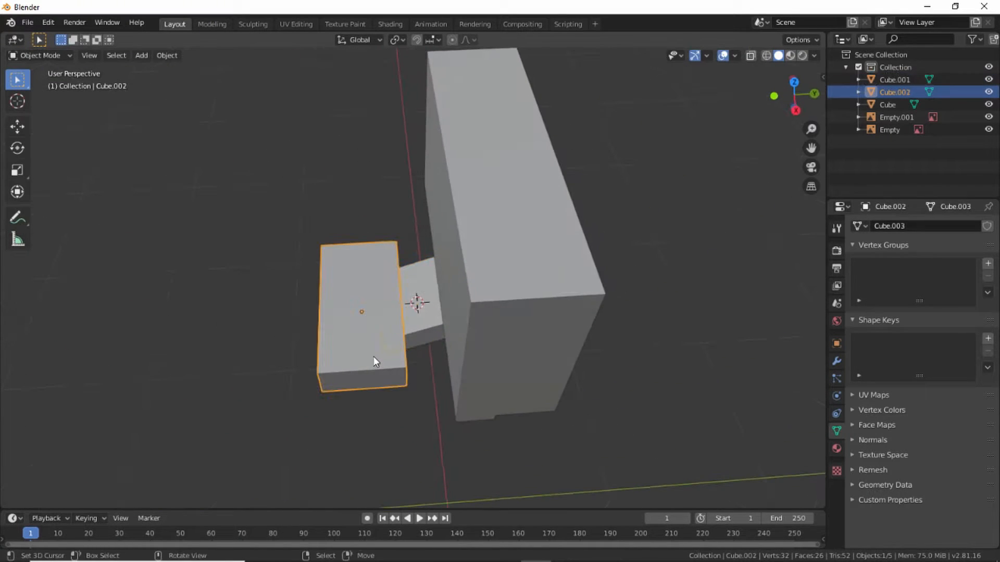
middle_click_drag(395, 423, 497, 423)
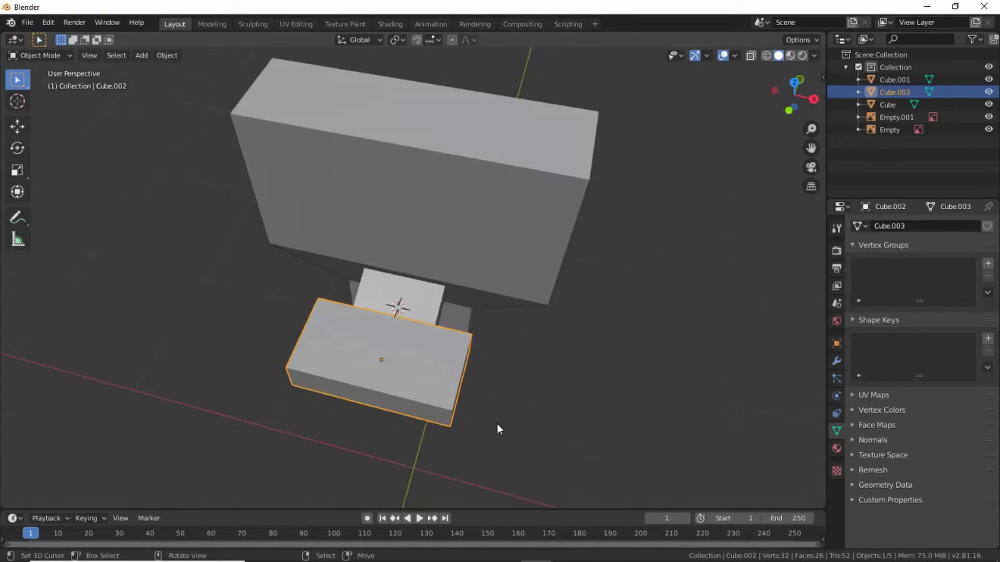
key("Tab")
key("KP_7")
key("ctrl+r")
scroll(417, 300, "up", 1)
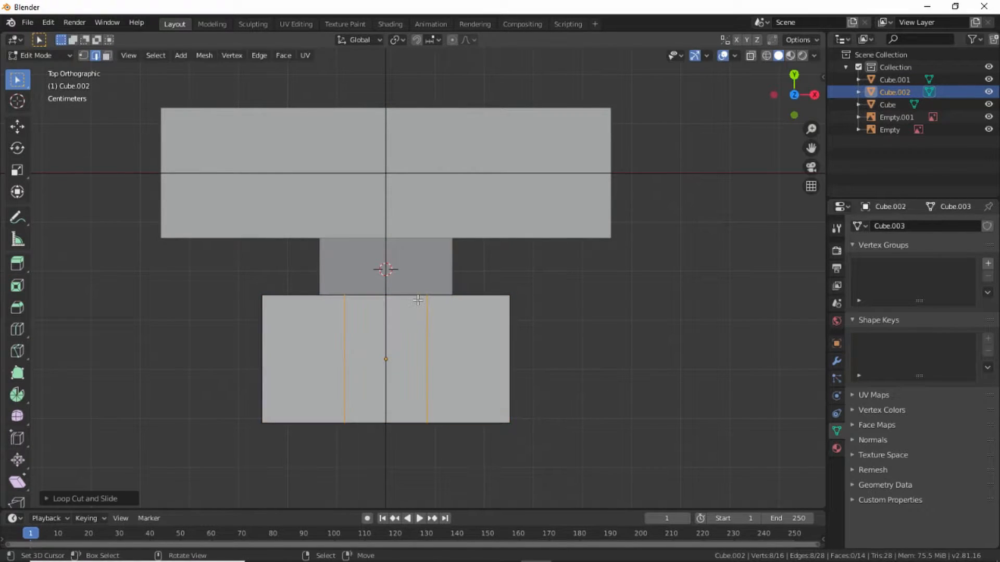
- Pull the muzzle block's middle front face forward along Y so that the front is angled
middle_click_drag(388, 339, 354, 388)
key("KP_7")
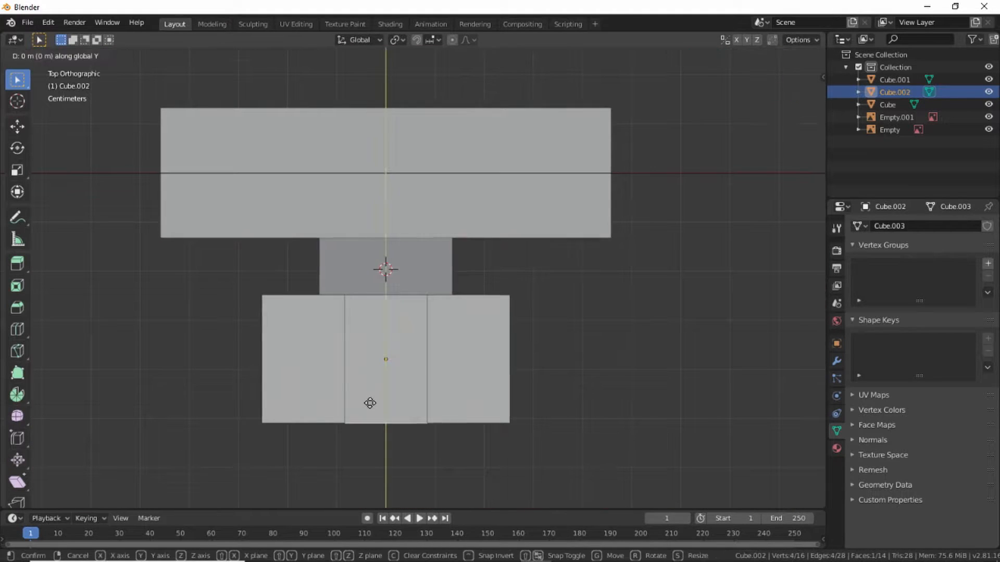
middle_click_drag(571, 446, 569, 419)
key("Tab")
scroll(467, 409, "up", 3)
key("Tab")
scroll(467, 409, "up", 2)
middle_click_drag(551, 352, 559, 274, "shift")
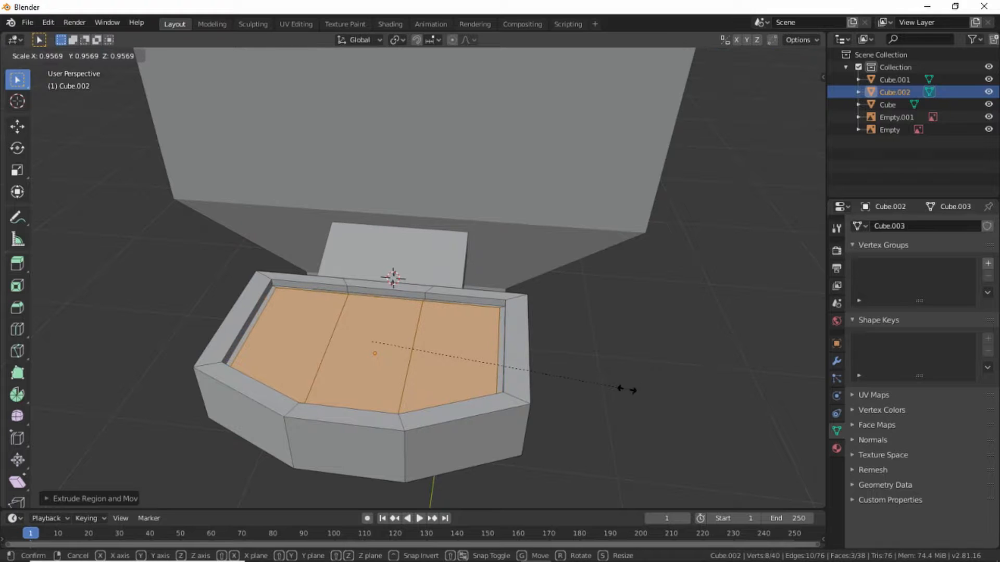
- Scale the raised, inset top faces of the muzzle block down slightly and leave Edit Mode
left_click(626, 373)
mouse_move(625, 373)
middle_mouse_down()
mouse_move(515, 370)
mouse_move(631, 359)
mouse_move(732, 325)
mouse_move(494, 405)
mouse_move(496, 433)
mouse_move(619, 338)
mouse_move(501, 334)
mouse_move(492, 317)
middle_mouse_up()
key("alt+a")
key("Tab")
key("alt+a")
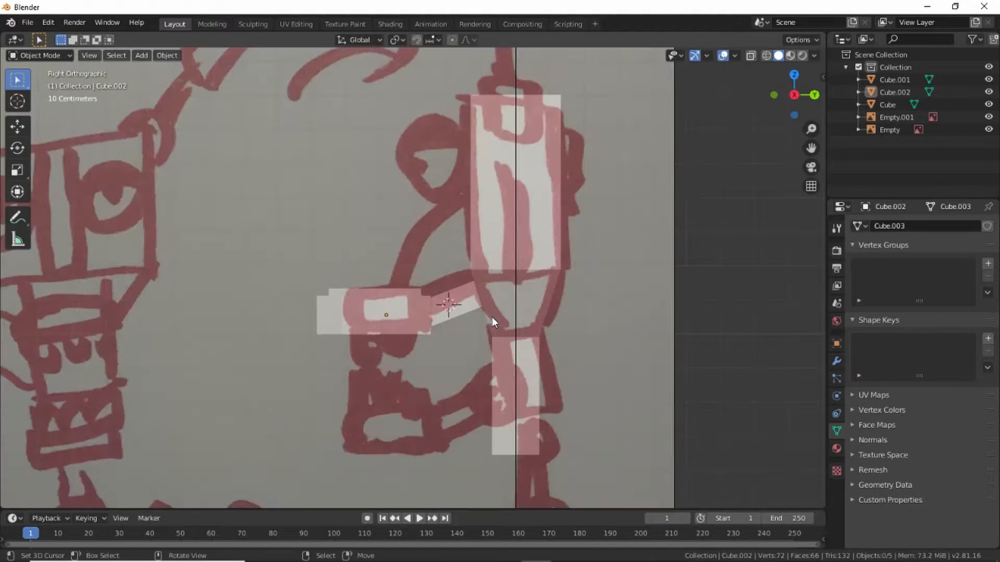
- Duplicate the upper muzzle block with its connecting bar and move the copies down onto the drawn lower jaw
left_click(432, 318)
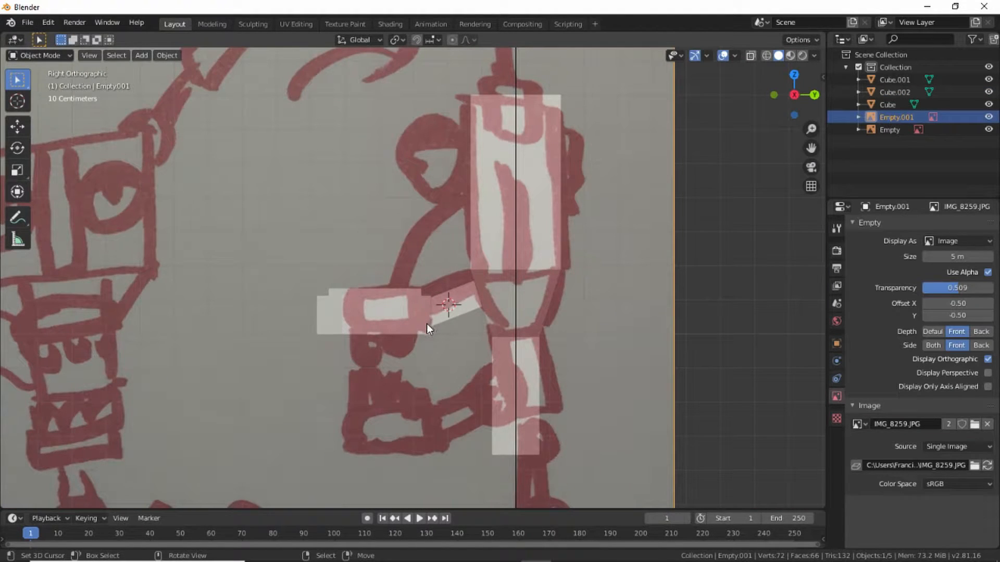
middle_click_drag(377, 312, 514, 363)
left_click(427, 304)
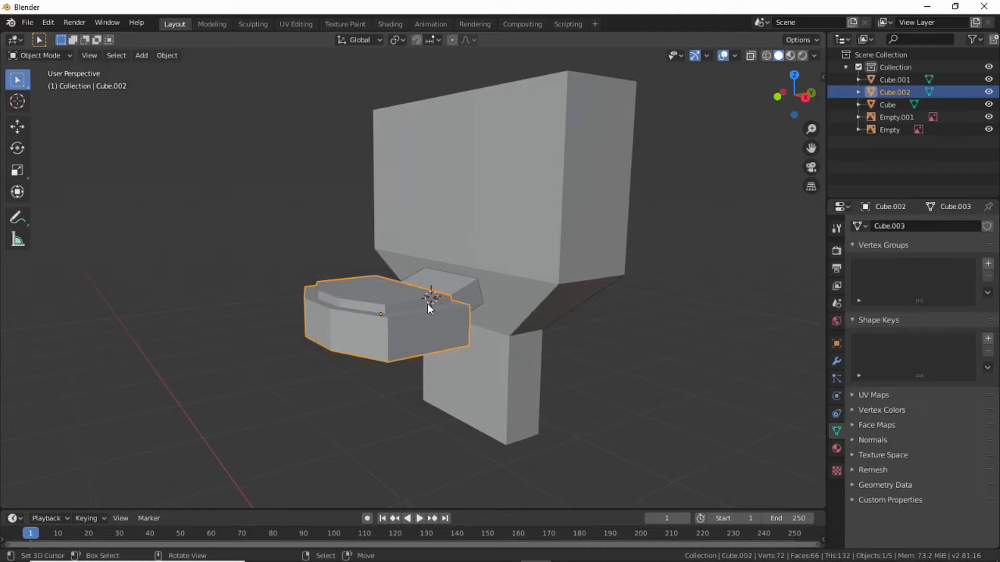
left_click(433, 280, "shift")
key("KP_3")
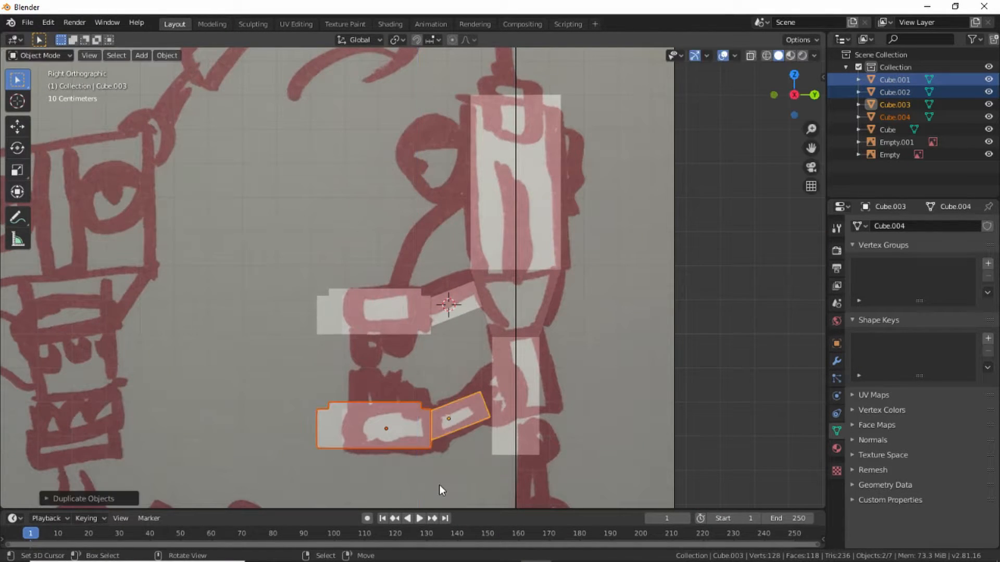
- Flip the duplicated lower jaw block upside down so its raised face points downward
right_click(427, 427)
middle_click_drag(400, 434, 486, 472)
right_click(445, 424)
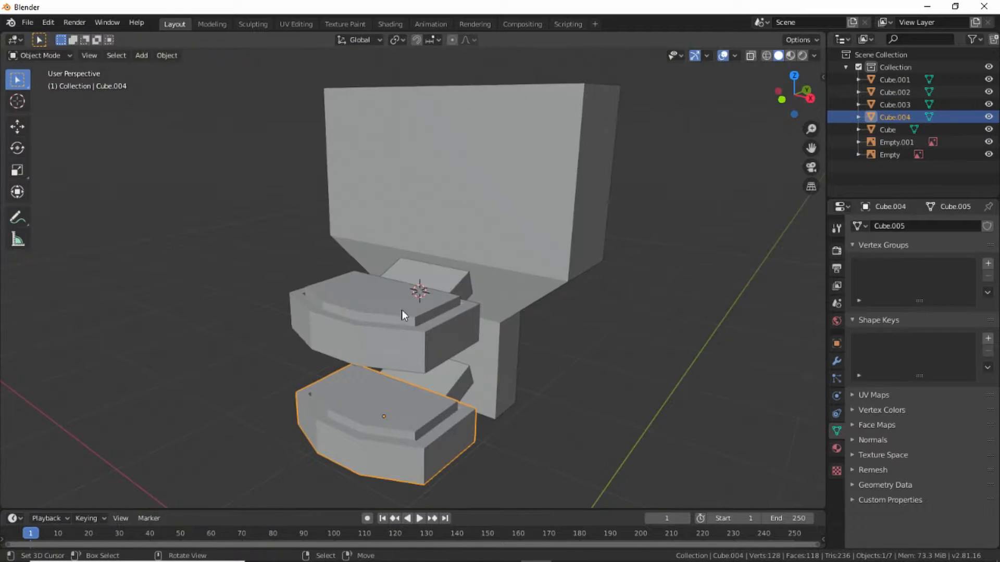
right_click_drag(383, 314, 380, 409)
key("ctrl+z")
right_click(436, 419)
middle_click_drag(436, 420, 469, 407)
key("r")
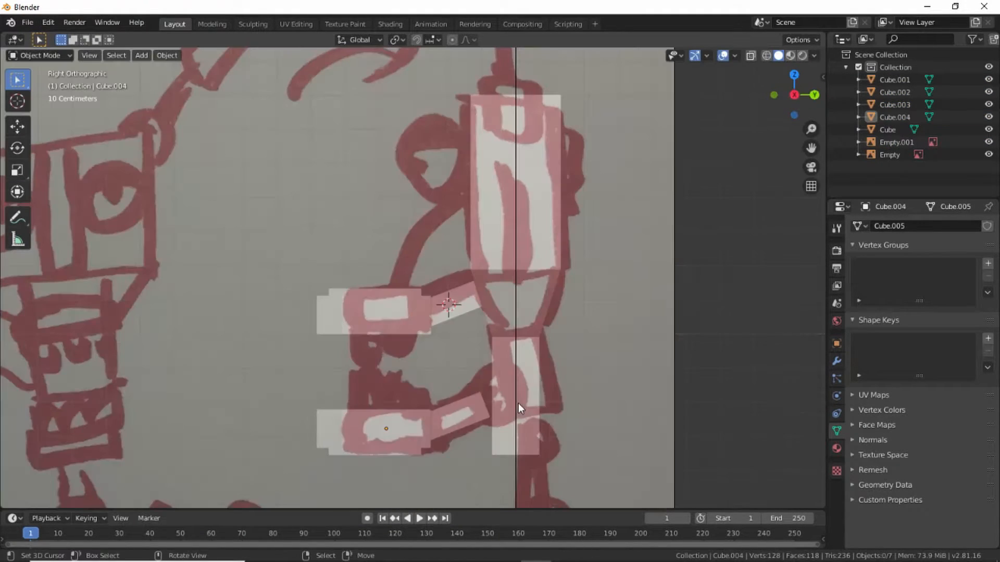
- Add a cylinder at the jaw hinge, fitted to the side drawing and spanning the jaw along X, with wider collars at its ends
key("shift+a")
left_click(524, 378)
key("Tab")
key("r")
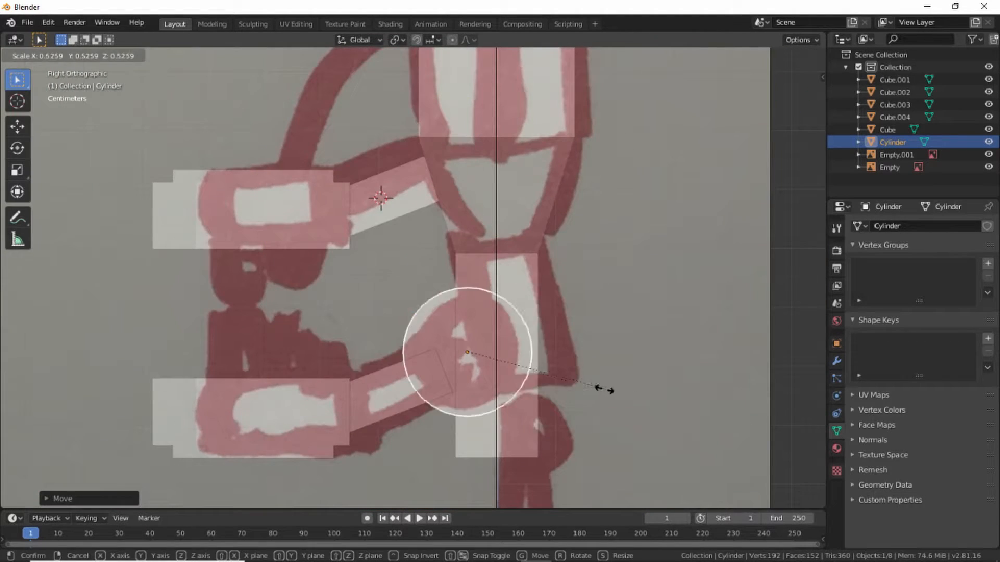
key("s")
key("x")
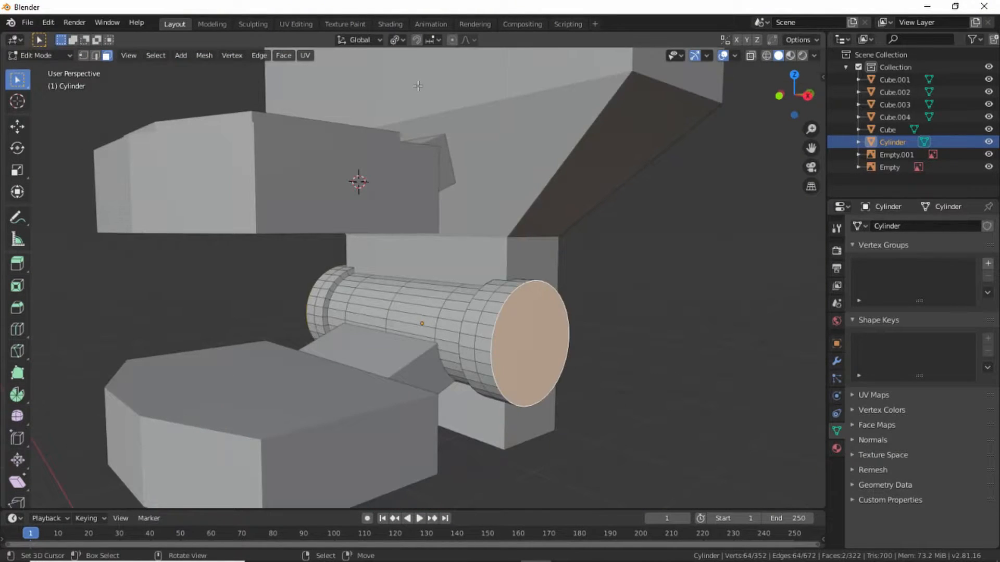
left_click(538, 356)
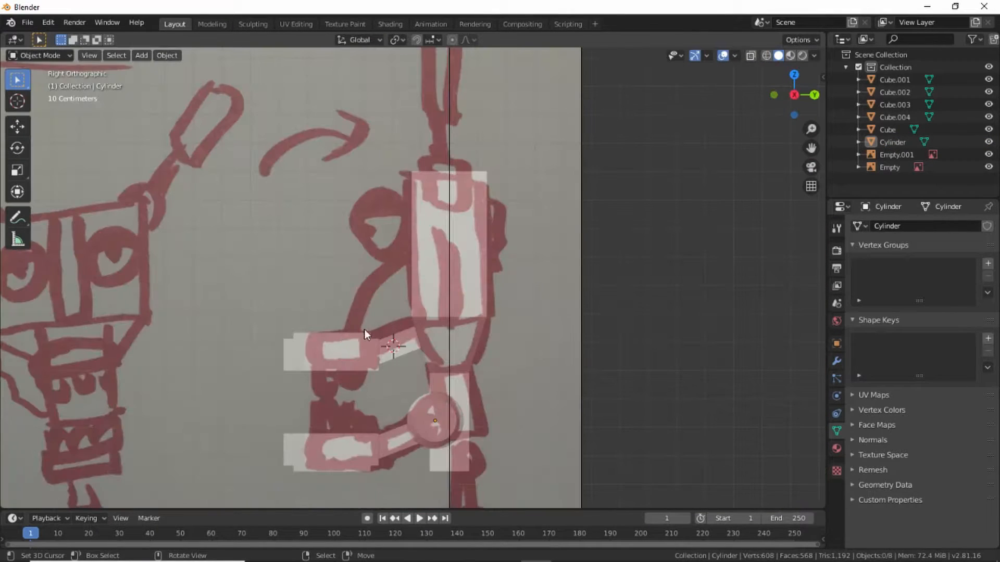
- Make a narrow open ring from a cylinder without end faces and give it a Solidify modifier 0.2 m thick
key("shift+a")
mouse_move(365, 320)
left_click(452, 382)
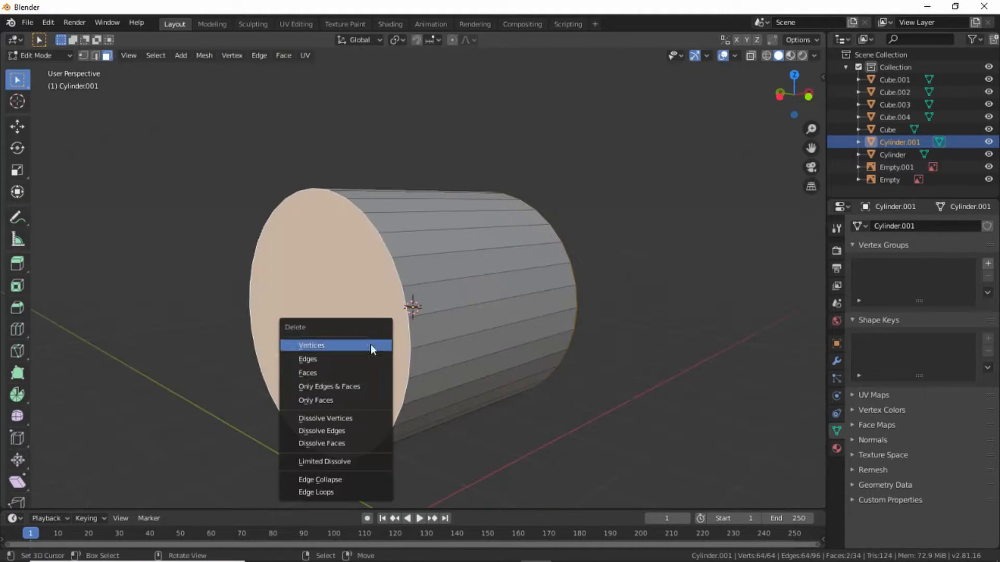
left_click(365, 374)
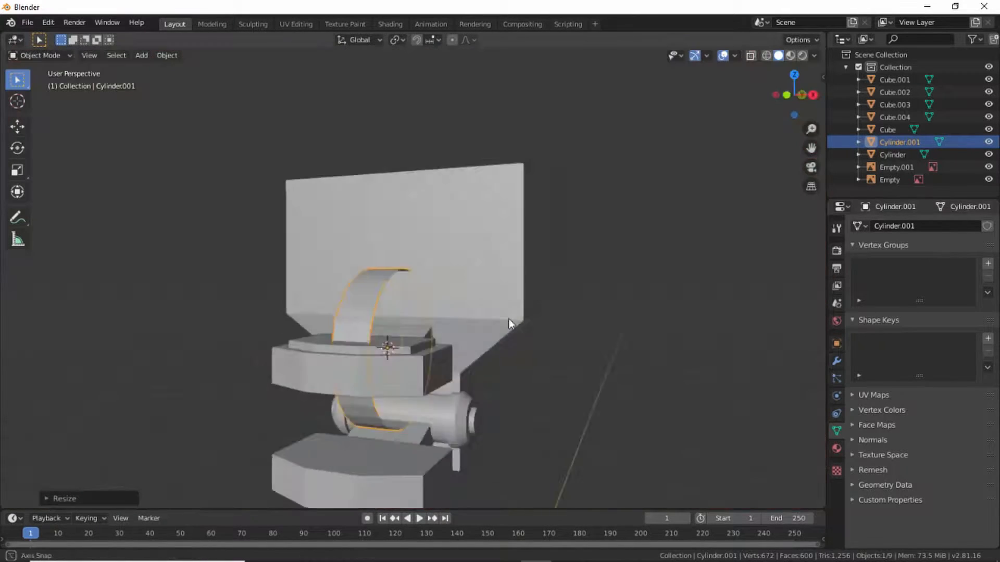
left_click(760, 420)
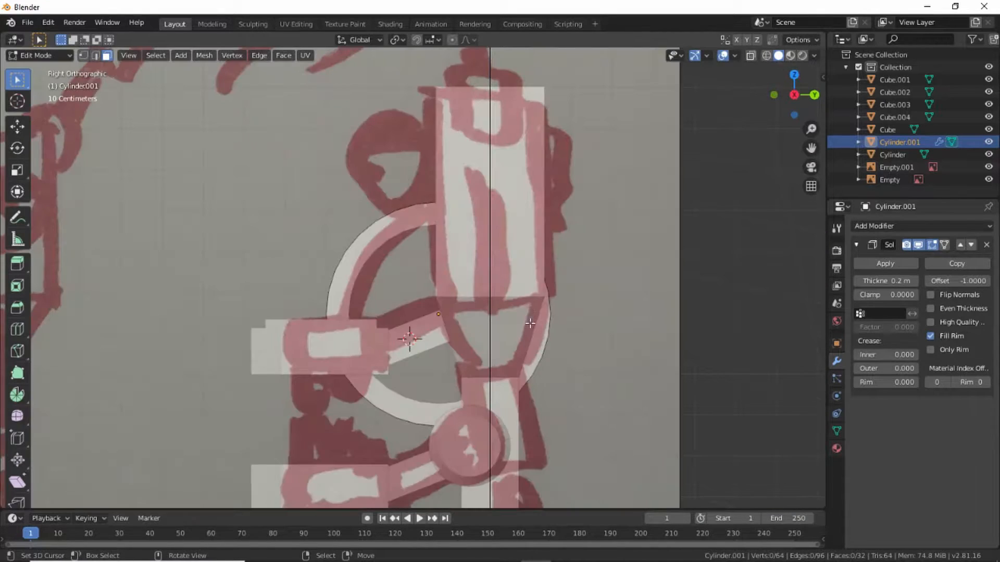
- Delete the ring's rear faces inside the head, keeping only the front arc down to the muzzle
key("c")
left_click_drag(447, 207, 535, 380)
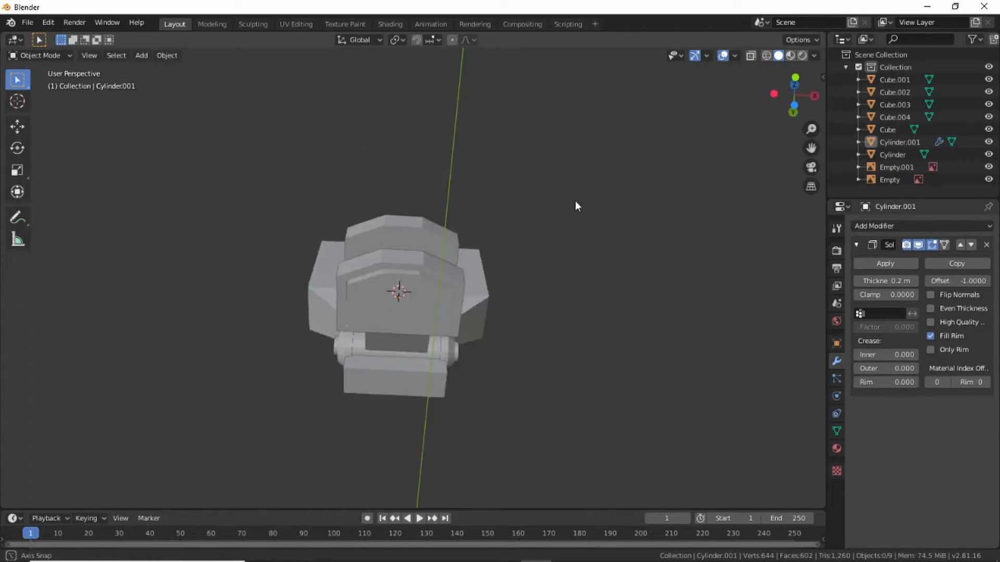
middle_click_drag(575, 206, 450, 315)
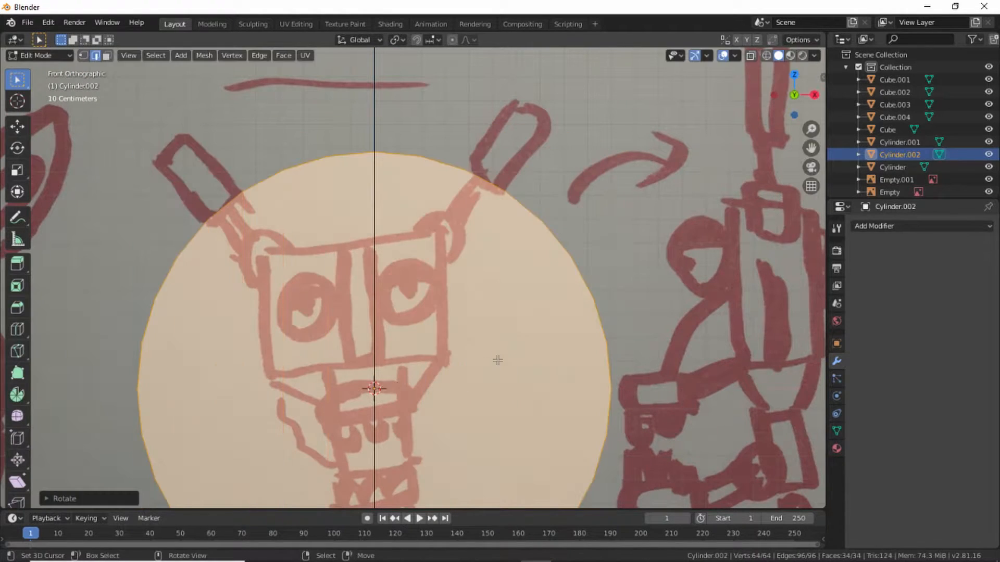
- Scale down a front-facing cylinder in the front view for the ear joint
key("s")
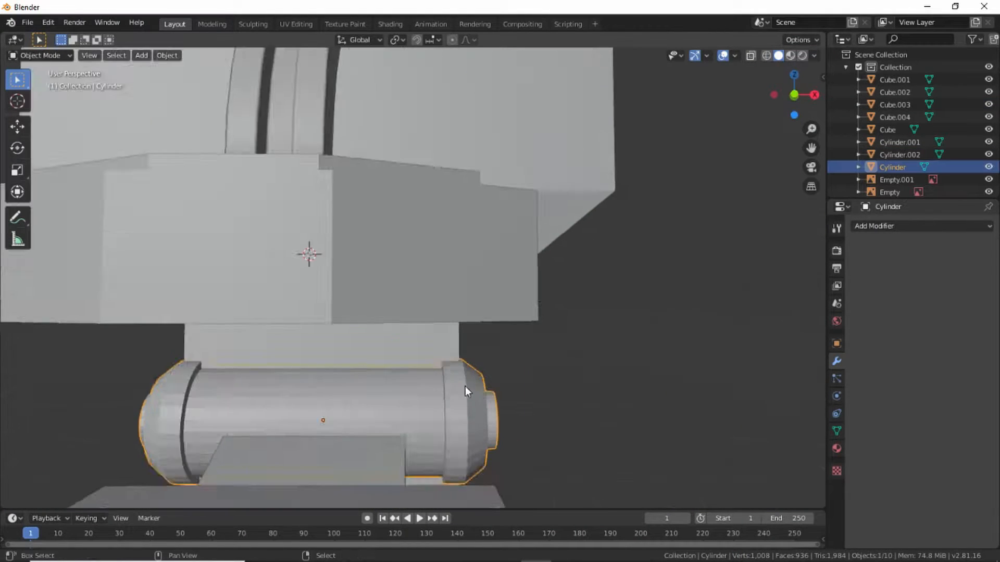
- Shade the jaw hinge cylinder smooth and add supporting loop cuts around its collars and end pins
left_click(283, 55)
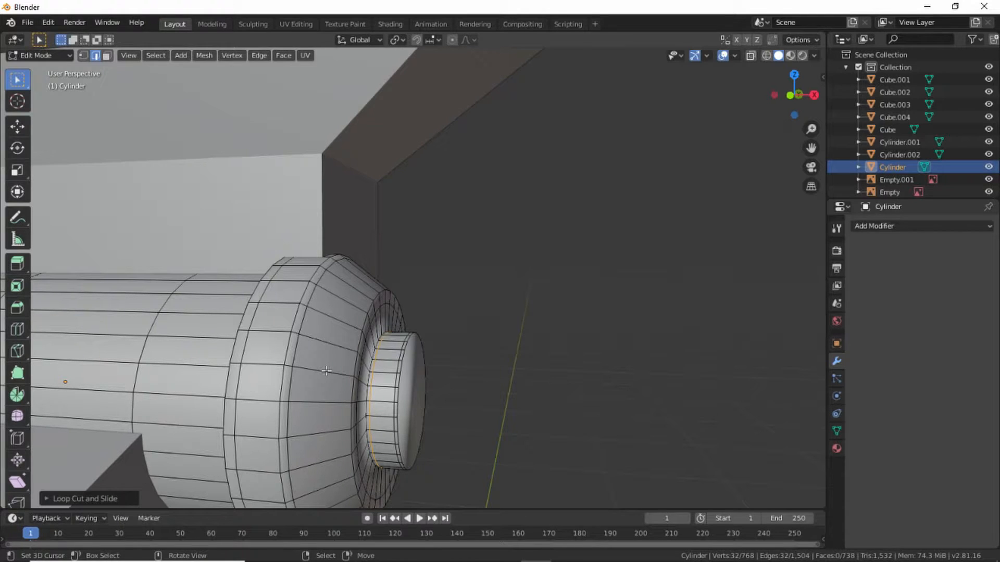
middle_click_drag(327, 370, 385, 365)
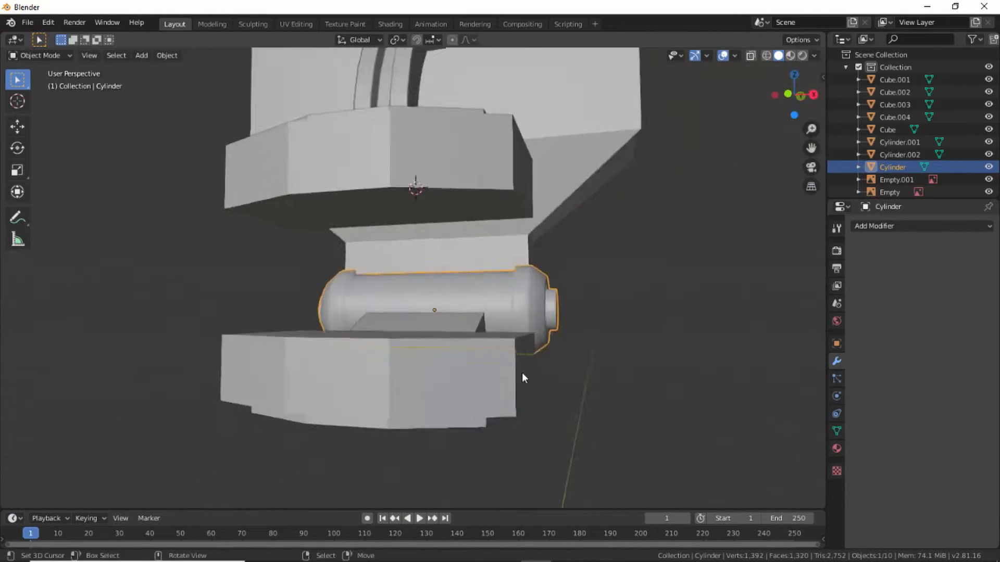
middle_click_drag(522, 373, 360, 379)
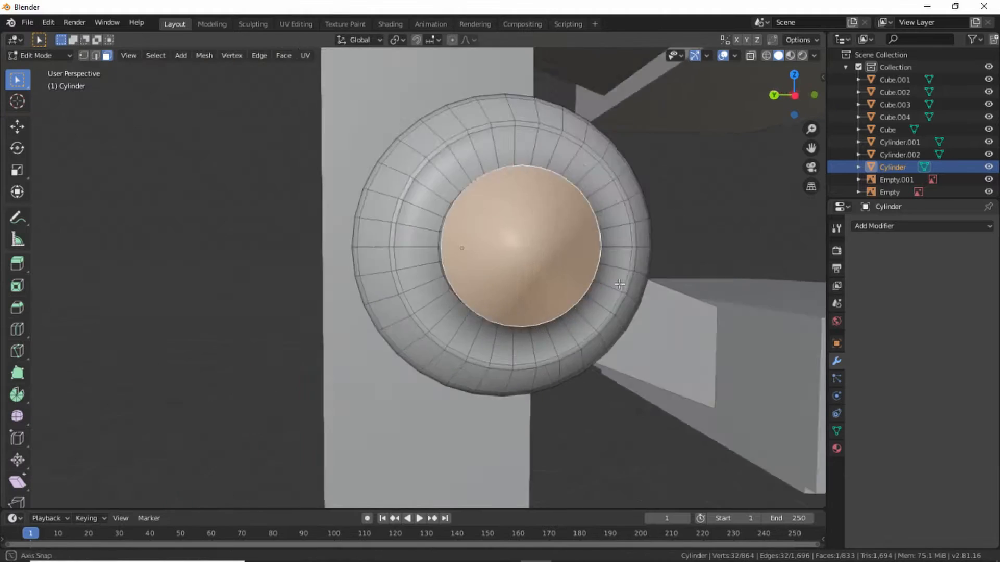
- Remove the flat end face of the hinge pin and close the opening by merging its inner loop at the centre
key("x")
middle_click_drag(619, 285, 458, 295)
key("1")
left_click(542, 349, "alt")
key("alt+m")
key("c")
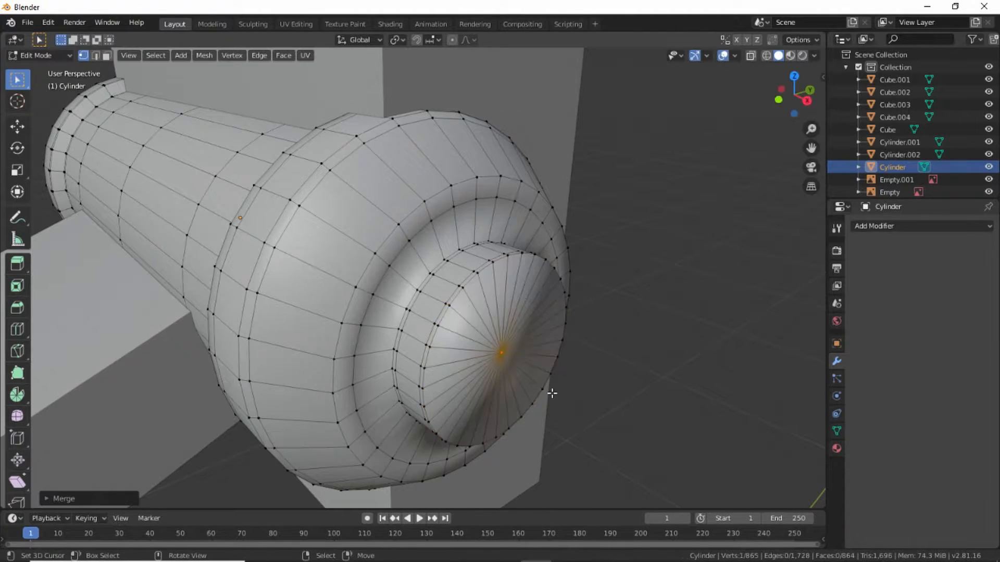
- Extrude and scale the open rim at the opposite end of the hinge cylinder to form a matching closed pin
key("alt+a")
middle_click_drag(551, 392, 502, 399)
scroll(474, 425, "up", 2)
key("e")
key("s")
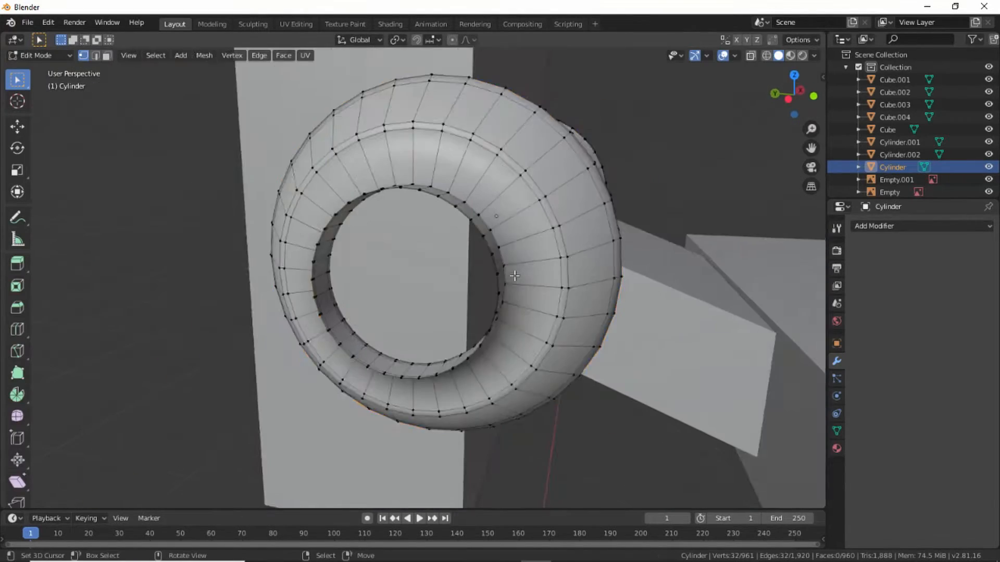
scroll(616, 285, "up", 3)
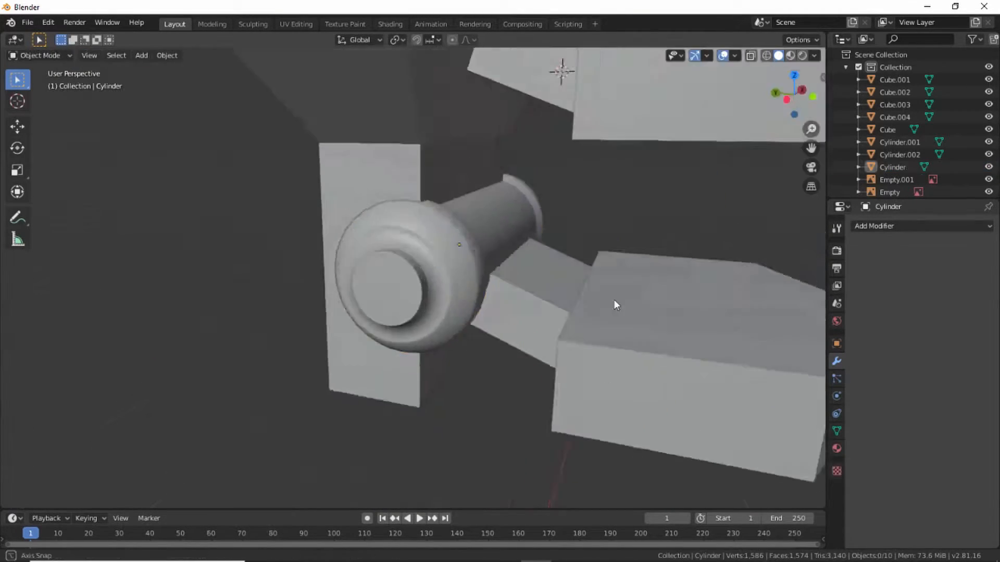
- Shape a scaled-down cube with two lengthwise loop cuts into the ear plate and tilt it along the drawn ear
middle_click_drag(613, 299, 419, 367)
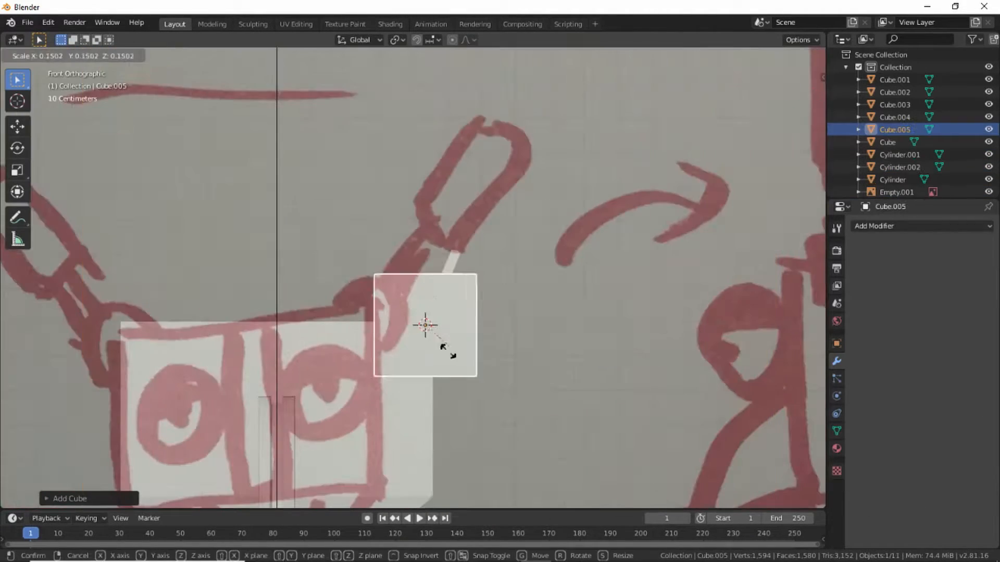
left_click(447, 349)
scroll(469, 312, "up", 3)
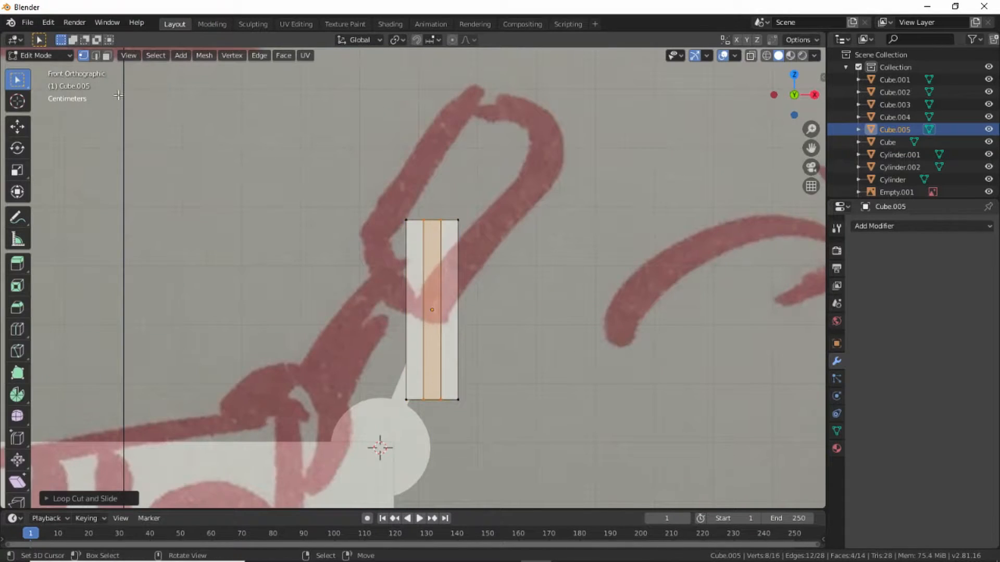
key("a")
key("r")
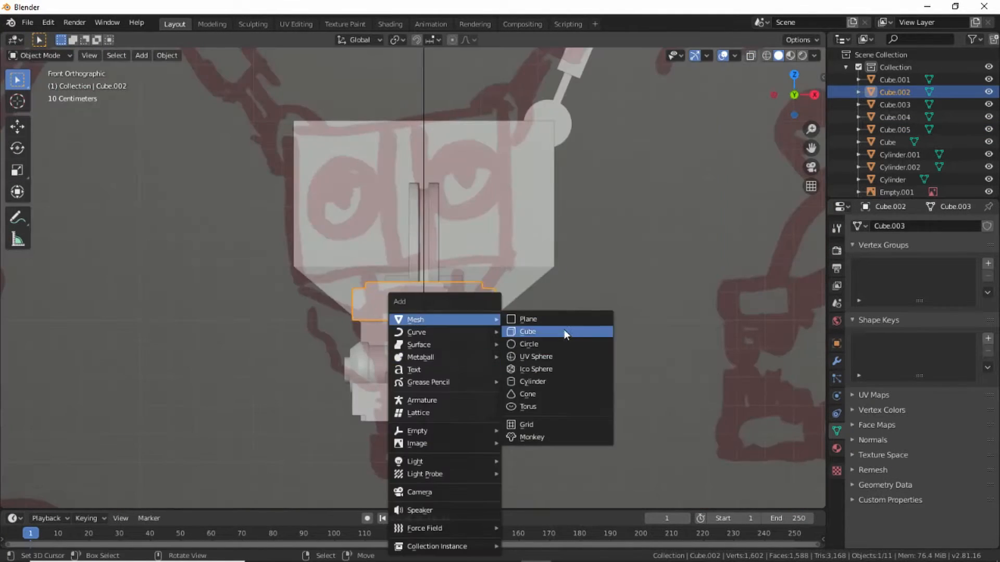
- Add a cube at the upper muzzle in the front view as the base for the teeth
left_click(564, 329)
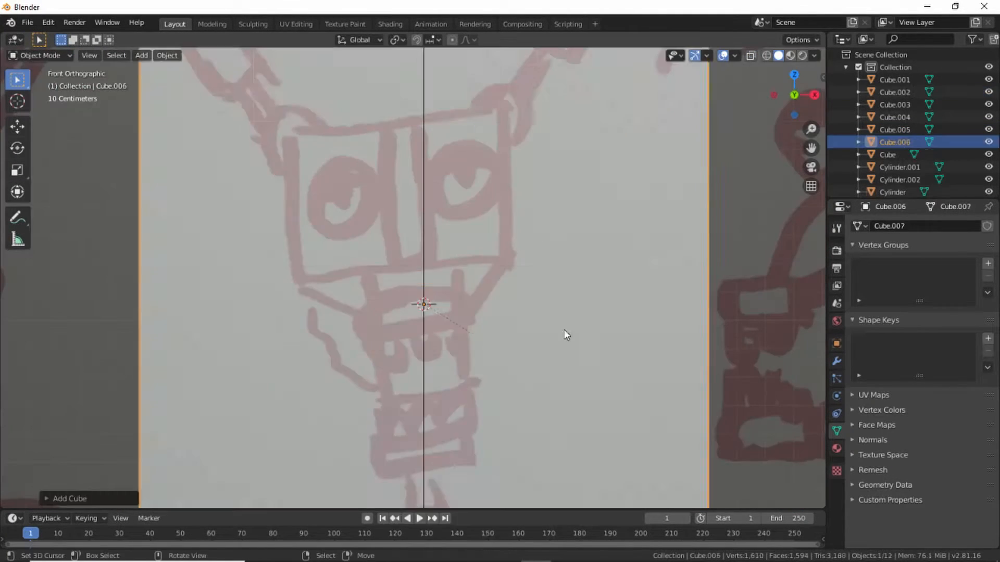
scroll(440, 334, "up", 5)
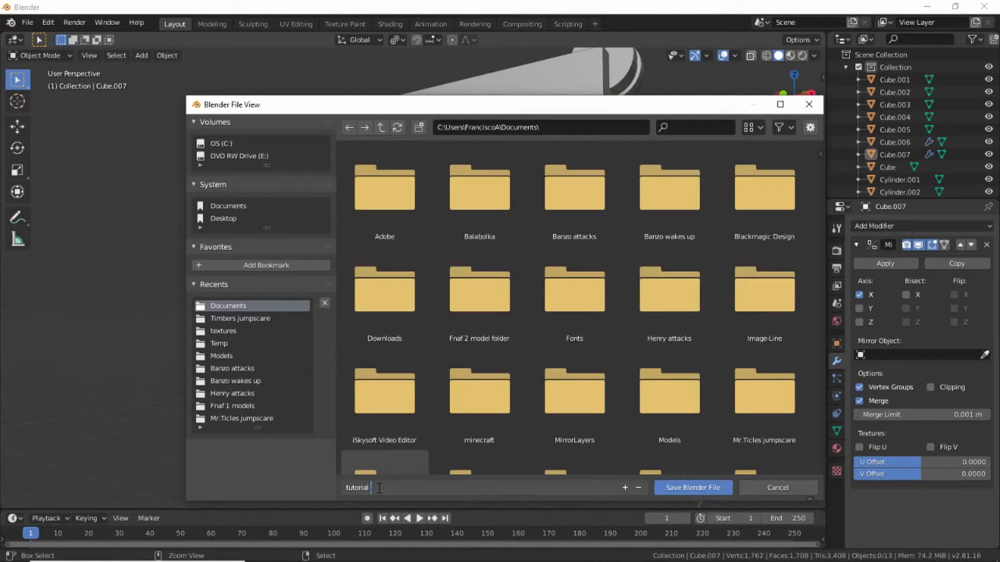
- Save the file in Documents as "tutorial animatronic"
left_click(693, 487)
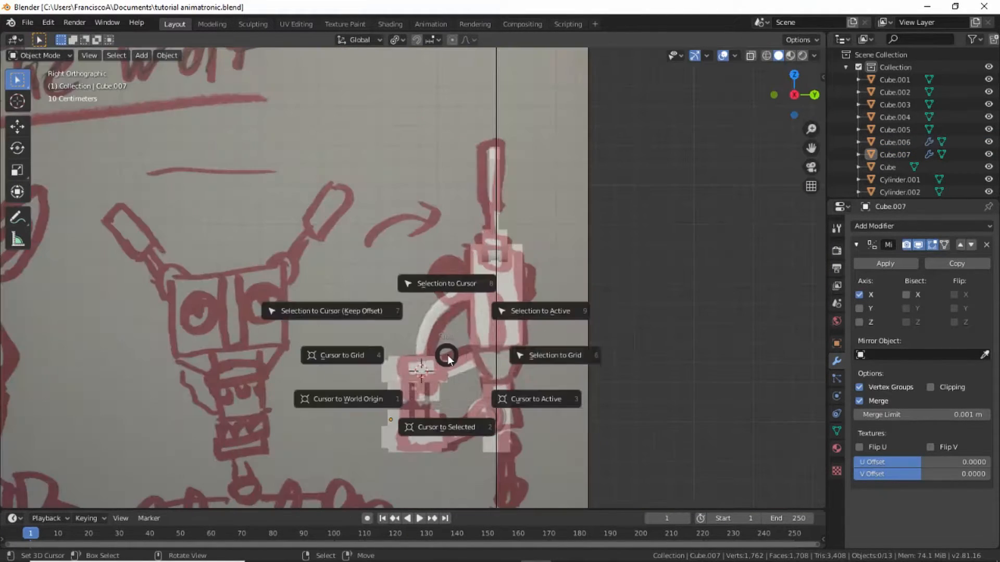
- Add a sphere as the eye on the head's front and duplicate it into rotated upper and lower eyelid shells
key("shift+a")
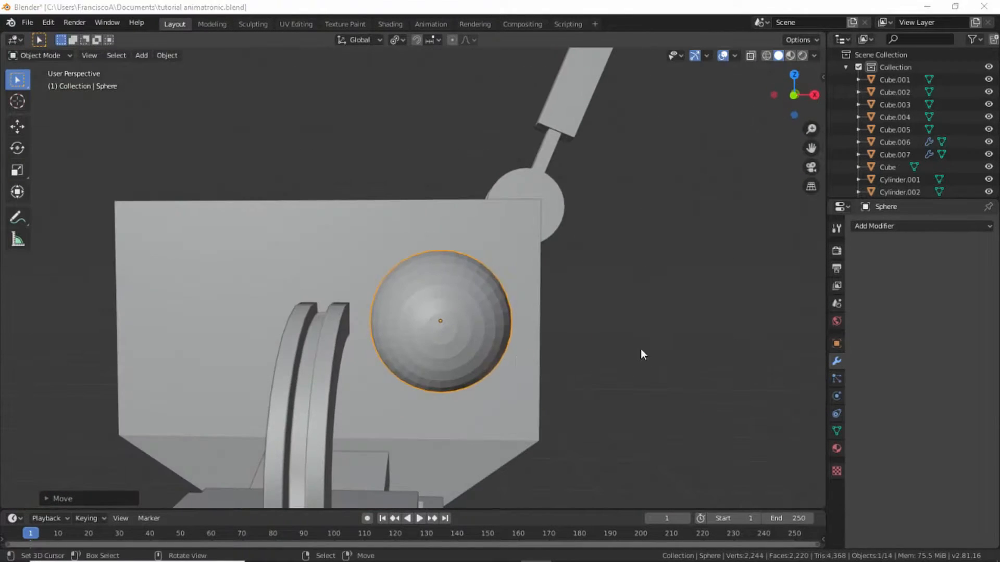
key("shift+d")
key("r")
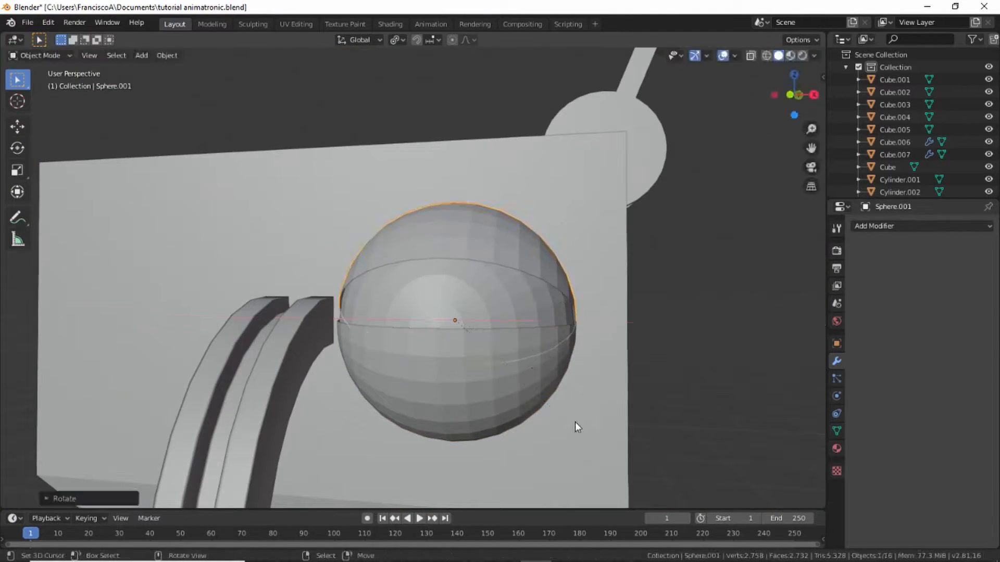
middle_click_drag(576, 429, 453, 397)
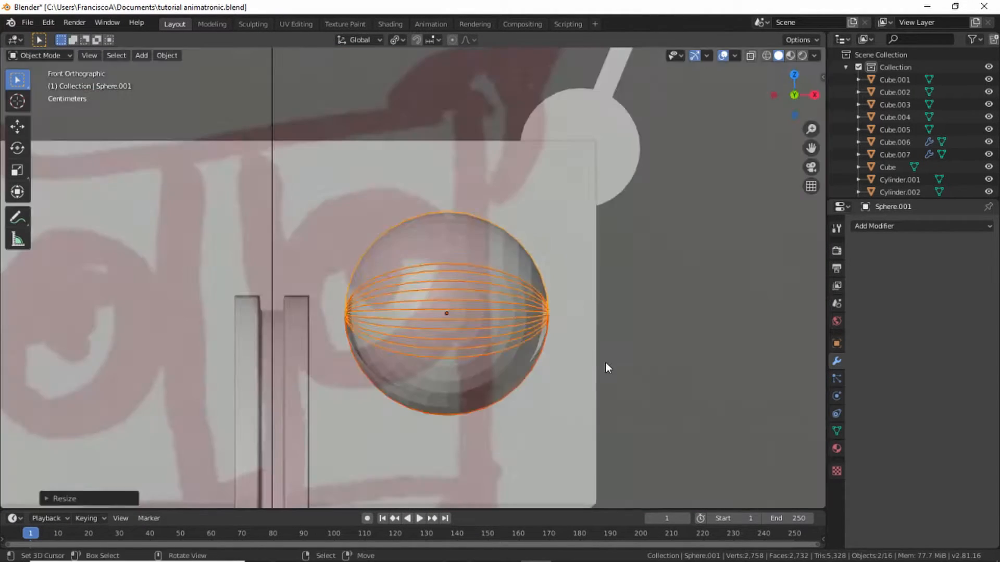
- Add modifiers to the upper and lower eyelid shells around the eye
left_click(885, 226)
left_click(875, 469)
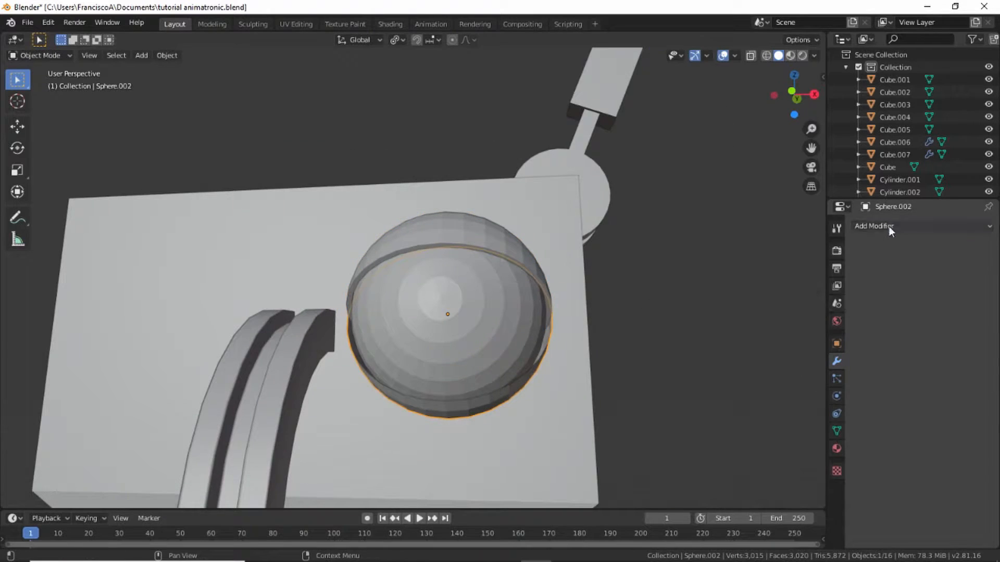
left_click(889, 227)
left_click(874, 395)
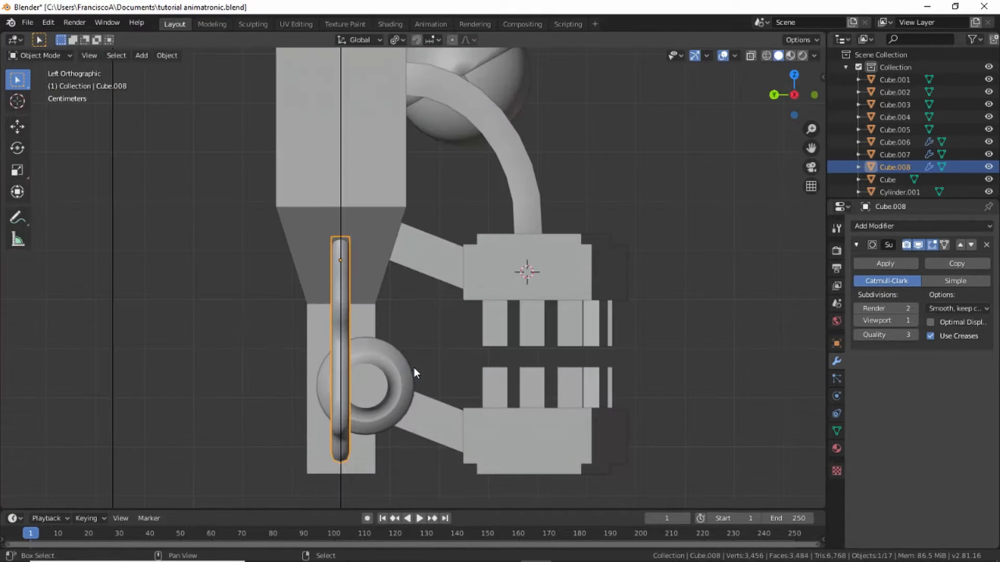
- Duplicate the thin smoothed cable piece beside the jaw hinge in the left view
key("shift+d")
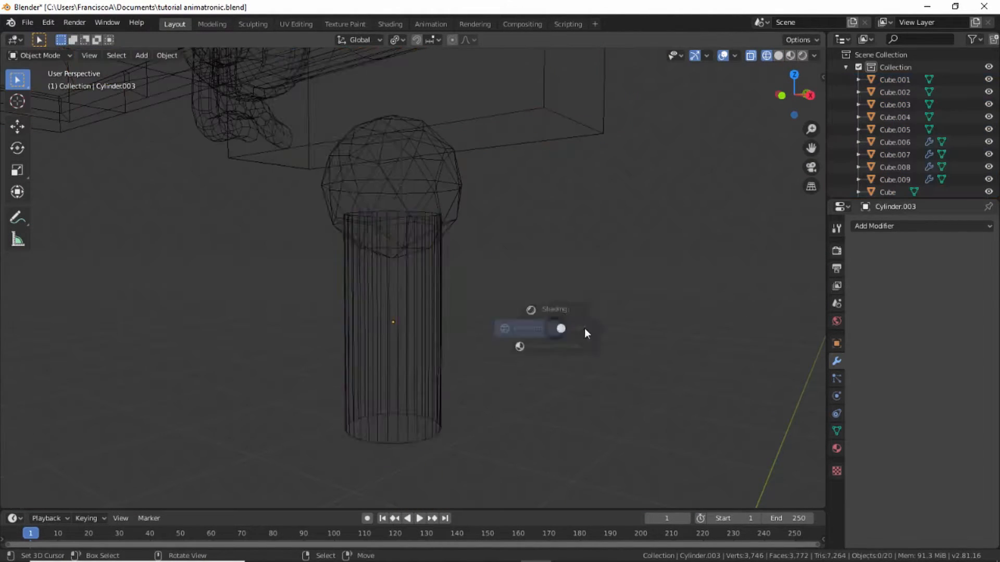
- Add a cube below the neck's lower ball joint and stretch it along X into a horizontal shoulder bar
left_click(584, 328)
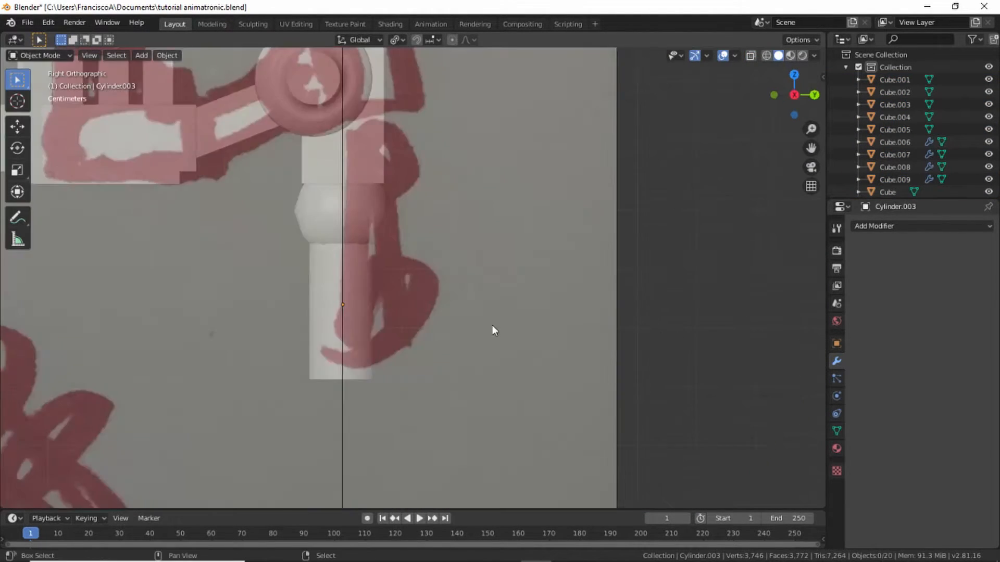
left_click(458, 116)
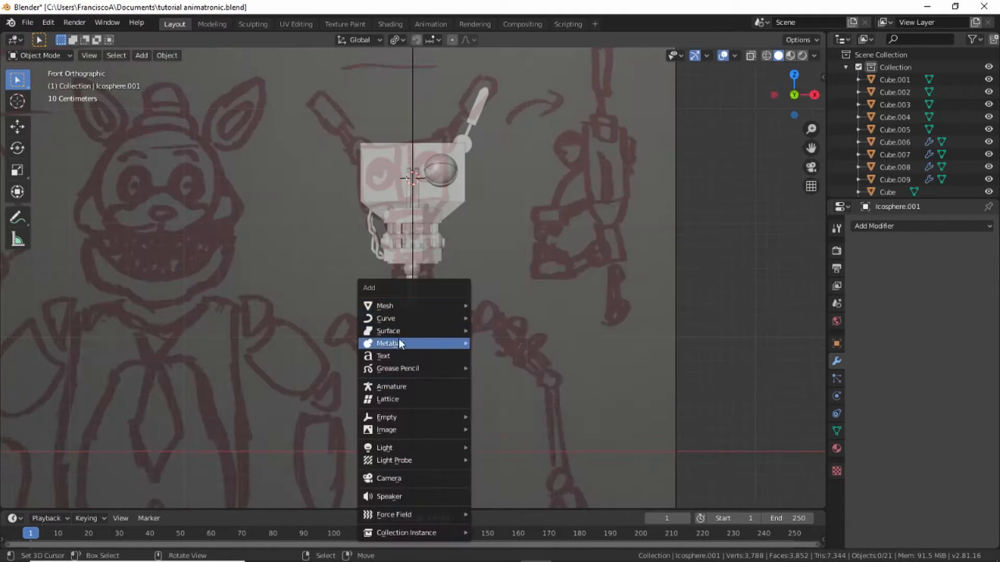
mouse_move(458, 306)
left_click(495, 318)
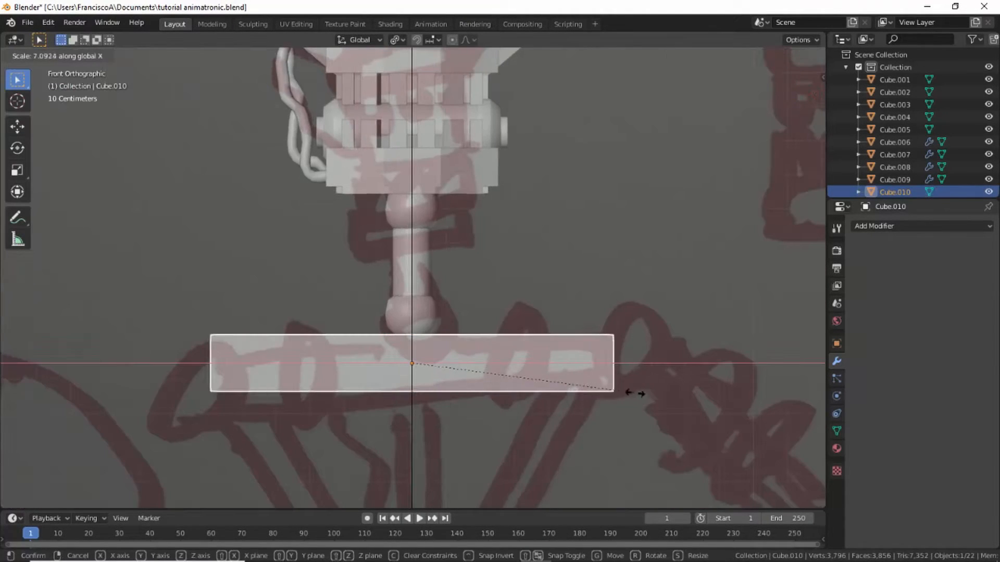
left_click(634, 394)
- Add a Subdivision Surface modifier to the shoulder bar and remove its end faces to make a rounded open tube
left_click(920, 226)
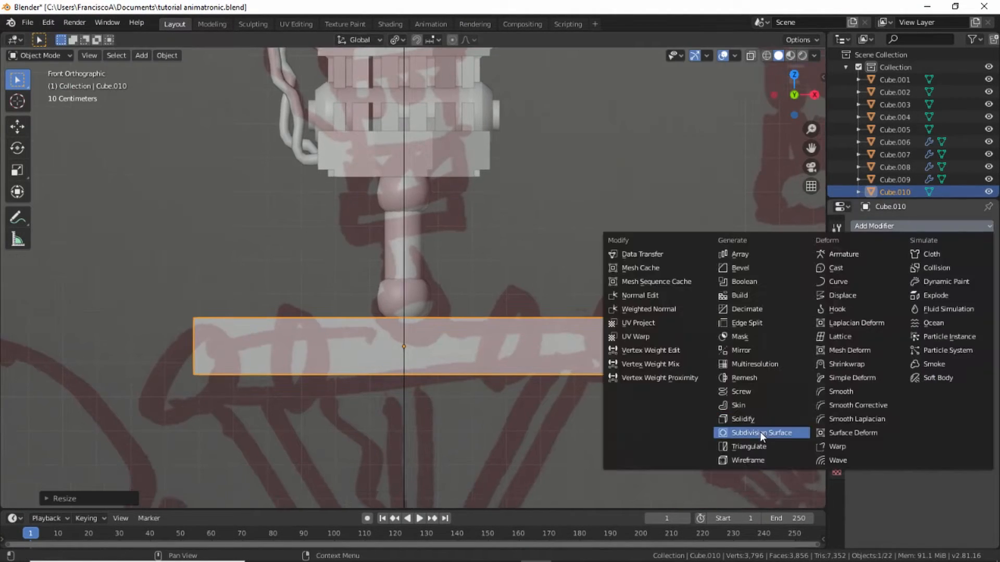
left_click(760, 432)
key("Tab")
middle_click_drag(656, 344, 593, 373)
key("a")
key("Tab")
middle_click_drag(624, 312, 542, 350)
right_click(542, 351)
- Move the shoulder bar vertically so it meets the neck's lower ball joint
key("KP_1")
key("g")
key("z")
left_click(431, 310)
middle_click_drag(431, 309, 540, 314)
key("KP_1")
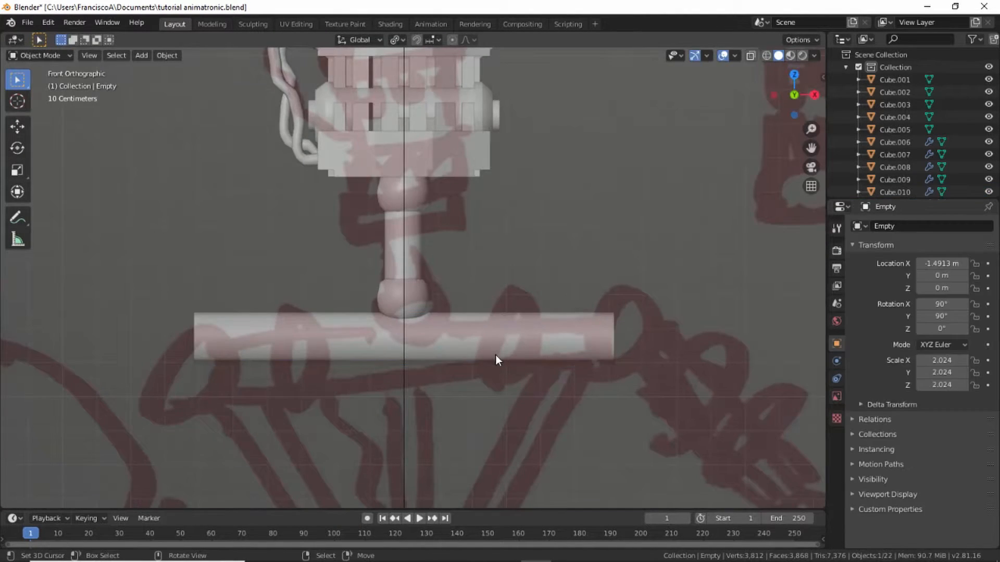
- Cut edge loops around the shoulder bar and form a raised collar on each side to match the front drawing
key("Tab")
key("ctrl+r")
left_click(623, 400)
middle_click_drag(623, 399, 513, 432)
scroll(513, 364, "up", 4)
key("KP_1")
key("ctrl+r")
left_click(571, 309)
left_click(494, 307)
middle_click_drag(349, 385, 303, 306, "shift")
- Add tight edge loops at the collar edges and set the shoulder bar's render subdivisions to 3
key("ctrl+r")
left_click(296, 307)
left_click(270, 253)
key("ctrl+r")
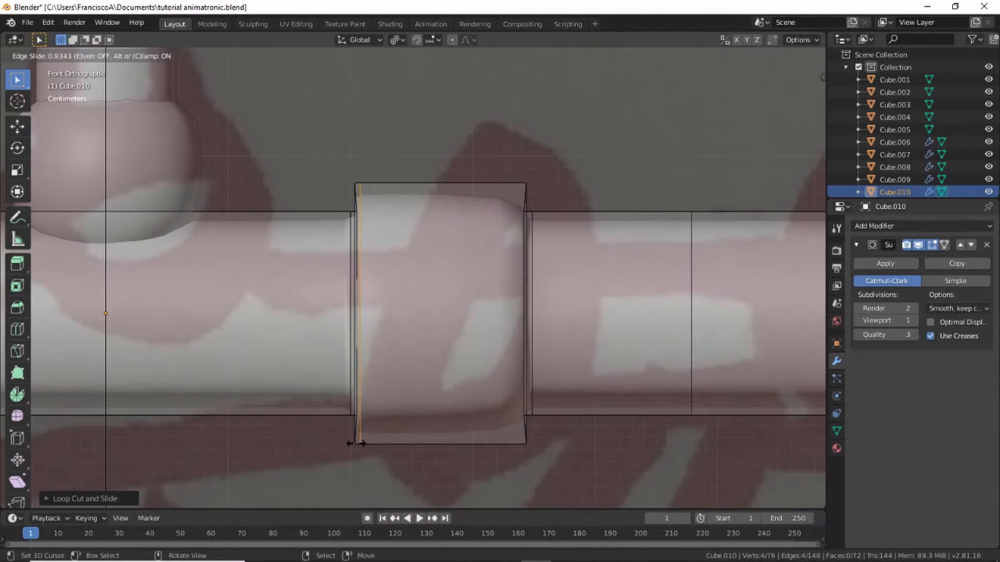
left_click(357, 442)
key("Tab")
scroll(517, 370, "down", 7)
middle_click_drag(517, 370, 495, 326)
left_click(859, 319)
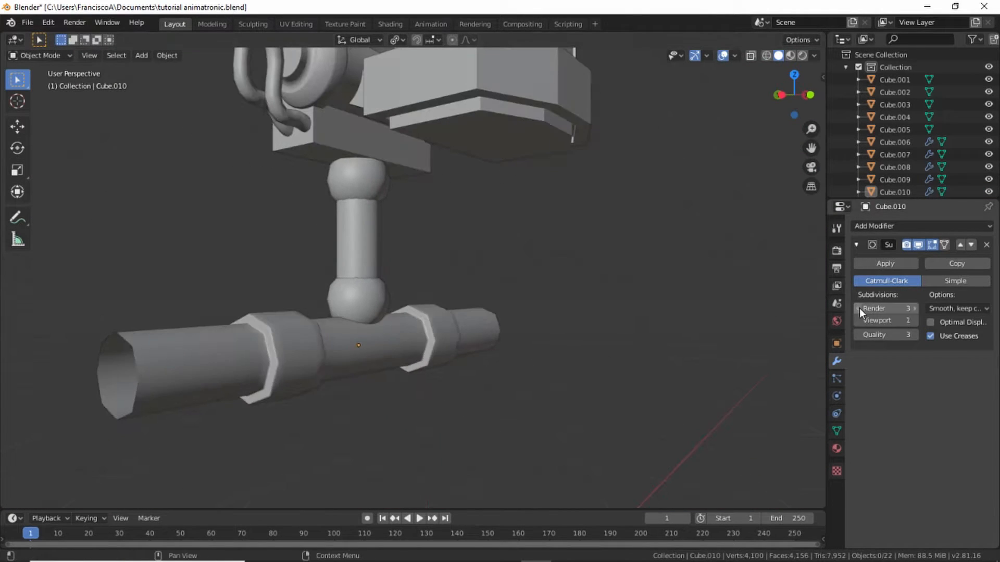
- Duplicate the neck's ball joint sphere in the front view, leaving the copy in place
middle_click_drag(589, 348, 482, 385)
scroll(482, 385, "down", 2)
key("KP_1")
scroll(485, 331, "down", 5)
right_click(485, 331)
scroll(485, 331, "up", 7)
right_click(320, 242)
key("shift+d")
right_click(520, 281)
right_click(408, 292)
- Snap the 3D cursor to the shoulder bar's centre and snap the duplicated ball onto the cursor
middle_click_drag(408, 292, 381, 299)
right_click(382, 299)
key("shift+s")
right_click(314, 243)
key("shift+s")
right_click(313, 242)
key("shift+s")
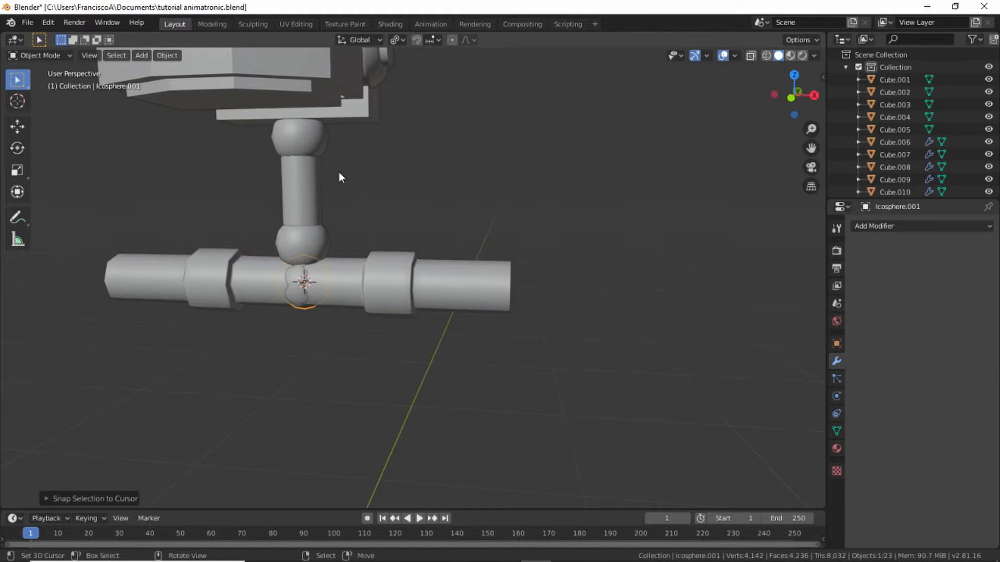
- Move the duplicated ball along X to the shoulder bar's outer end and scale it to match the drawn shoulder joint
key("KP_1")
key("g")
key("x")
left_click(562, 196)
key("s")
left_click(541, 324)
scroll(513, 290, "down", 2)
middle_click_drag(513, 289, 588, 150, "shift")
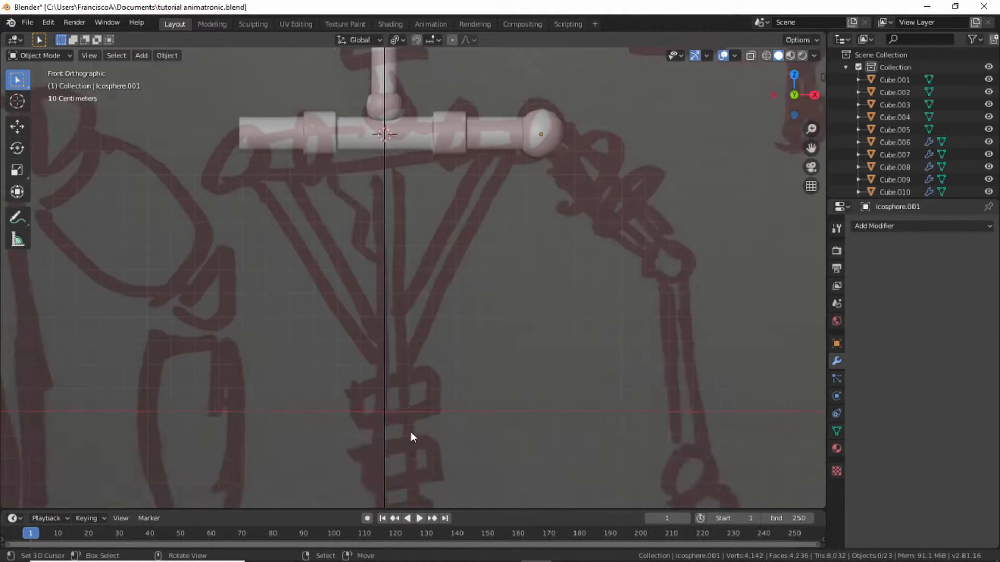
- Add a cube for the spine, scale it down and move it along Z below the shoulder bar
key("shift+a")
left_click(486, 288)
key("s")
left_click(390, 166)
key("g")
key("z")
left_click(431, 372)
- Stretch the spine cube along Z and move its bottom vertices down towards the drawn pelvis
key("s")
key("z")
middle_click_drag(383, 426, 383, 328, "shift")
key("Tab")
key("z")
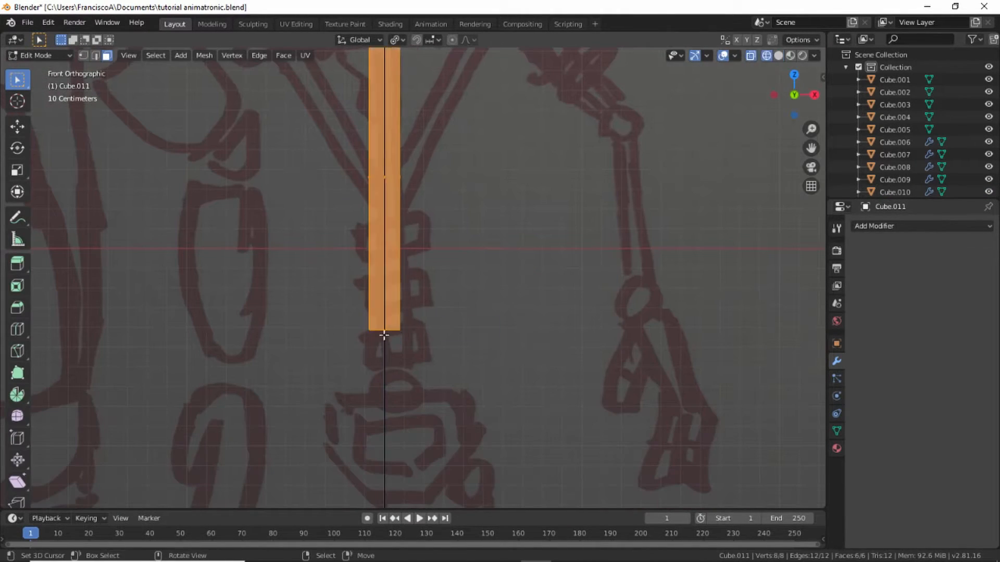
left_click(283, 335)
right_click(384, 333)
key("g")
key("z")
left_click(388, 382)
middle_click_drag(419, 285, 442, 69, "shift")
- Add a level 1 Subdivision Surface modifier to the spine column and inspect its rounded shape in solid shading
key("Tab")
key("ctrl+1")
middle_click_drag(435, 255, 364, 279)
key("z")
left_click(461, 284)
key("KP_1")
middle_click_drag(495, 295, 404, 335)
- Adjust the spine column's mesh where it meets the shoulder bar
scroll(404, 335, "up", 4)
key("KP_1")
key("Tab")
key("a")
left_click(447, 170)
key("Tab")
scroll(469, 234, "down", 5)
middle_click_drag(484, 234, 562, 261)
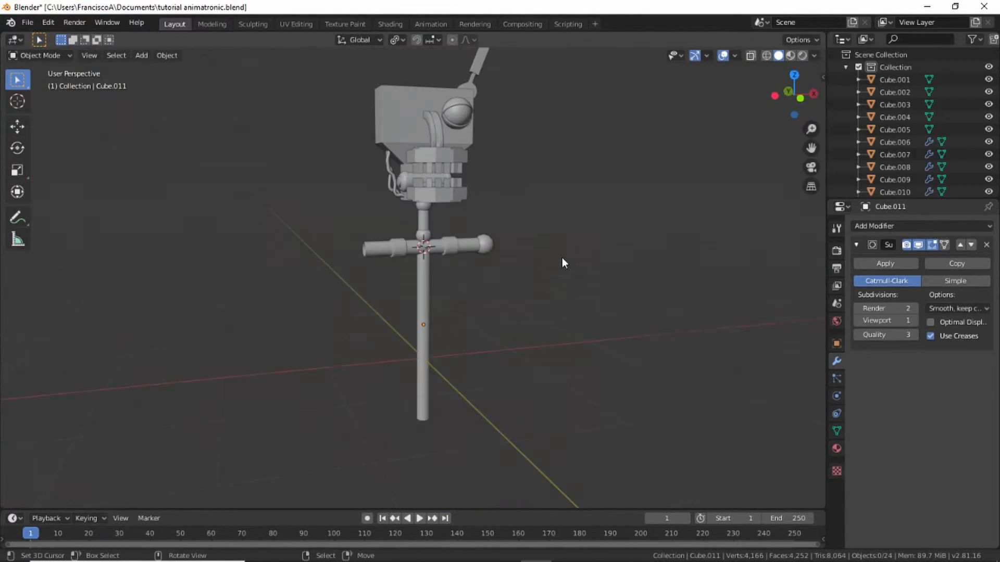
- Cut horizontal edge loops along the spine column to mark out the drawn vertebrae
key("KP_1")
left_click(429, 337)
left_click(427, 333)
key("Tab")
key("ctrl+r")
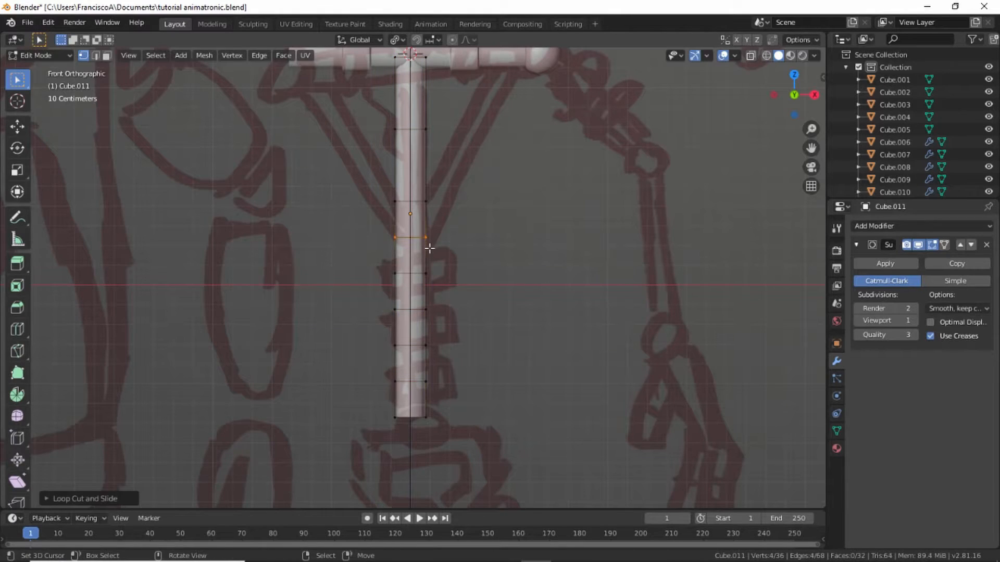
- Widen alternate bands of the lower spine column into three vertebra blocks
left_click(501, 341)
scroll(606, 350, "up", 4)
key("z")
left_click(585, 314)
middle_click_drag(583, 318, 571, 199, "shift")
- Add tight edge loops at the ends of the narrow spine sections between and above the vertebra blocks
key("ctrl+r")
left_click(428, 195)
left_click(427, 237)
key("ctrl+r")
left_click(426, 201)
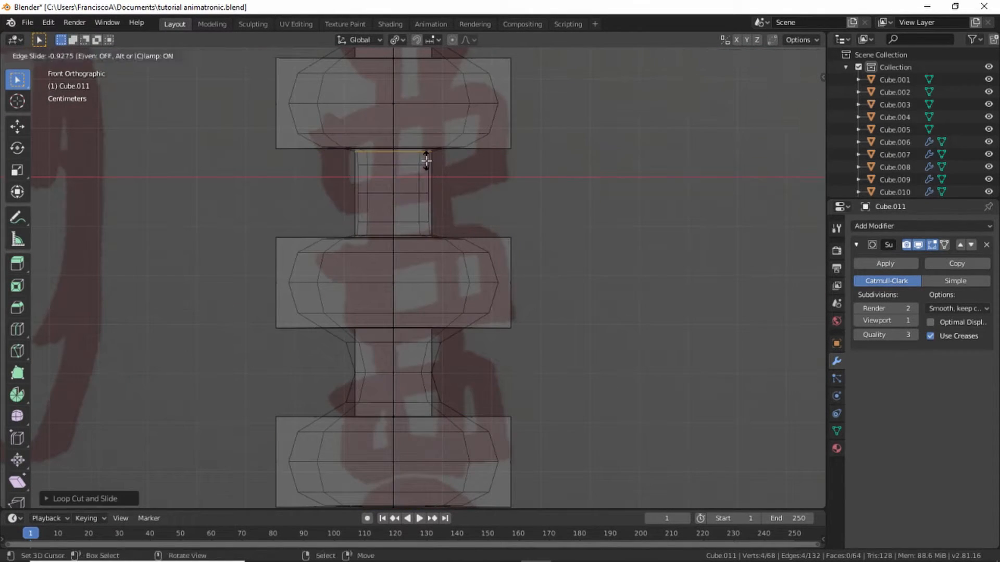
middle_click_drag(443, 104, 432, 342, "shift")
key("ctrl+r")
left_click(409, 259)
left_click(401, 302)
- Add tight edge loops near the upper and lower edges of the vertebra blocks to sharpen their rims
middle_click_drag(486, 379, 470, 217, "shift")
key("ctrl+r")
left_click(463, 341)
left_click(461, 320)
key("ctrl+r")
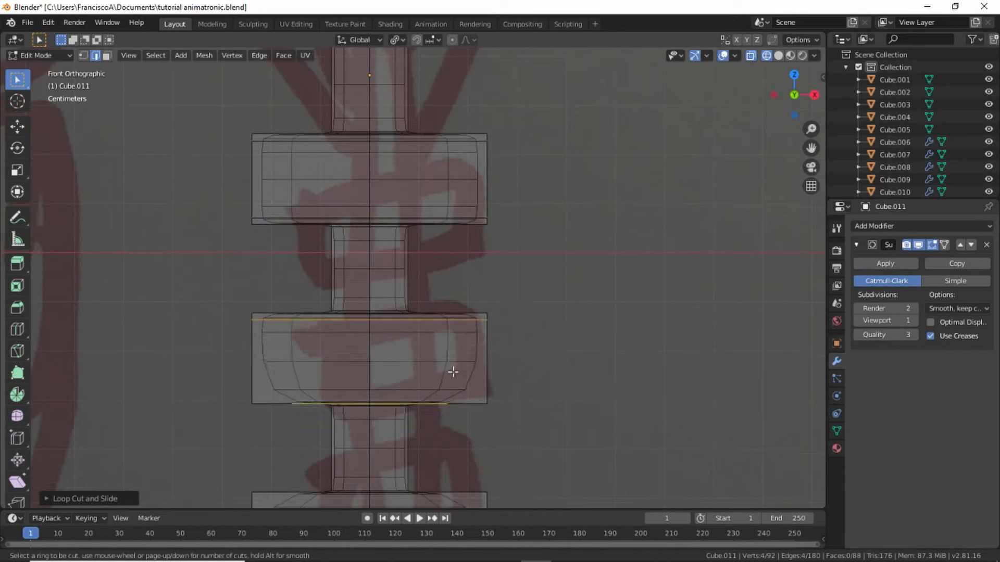
left_click(451, 368)
left_click(450, 399)
middle_click_drag(450, 400, 438, 248, "shift")
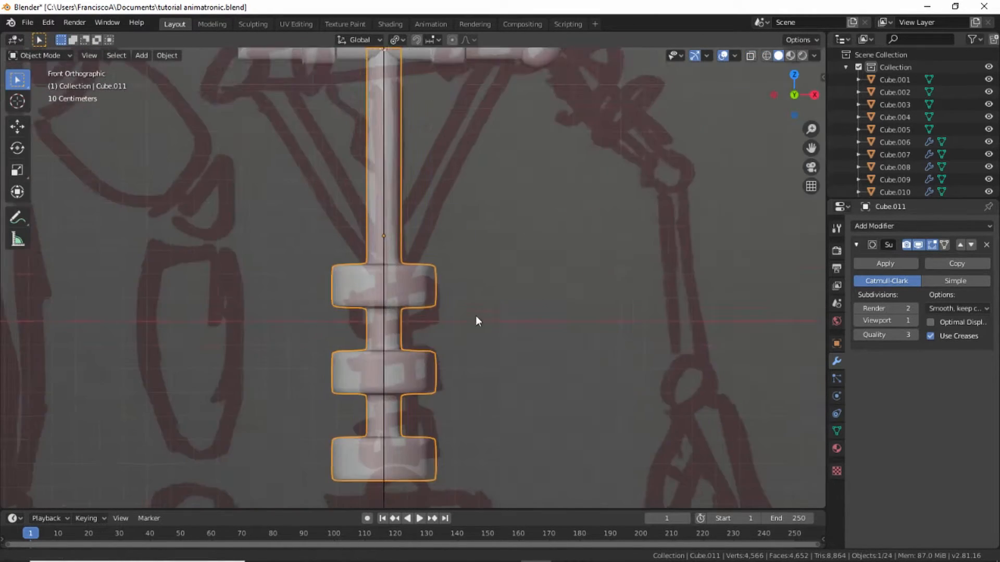
- Try to dissolve the selected face loops around the three vertebra blocks
left_click(474, 181, "alt")
left_click(474, 437, "alt+shift")
left_click(473, 431, "alt+shift")
middle_click_drag(473, 432, 484, 284)
key("ctrl+x")
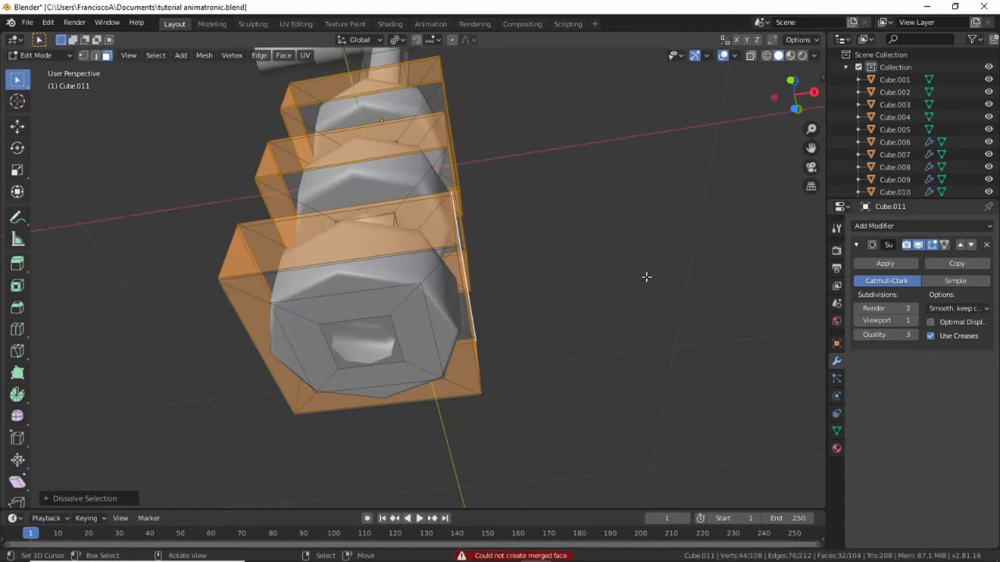
right_click(446, 347, "ctrl")
middle_click_drag(445, 347, 480, 359)
key("ctrl+z")
- Narrow the three vertebra blocks around the spine and adjust the lowest block's bottom edge
right_click(486, 420, "alt+shift")
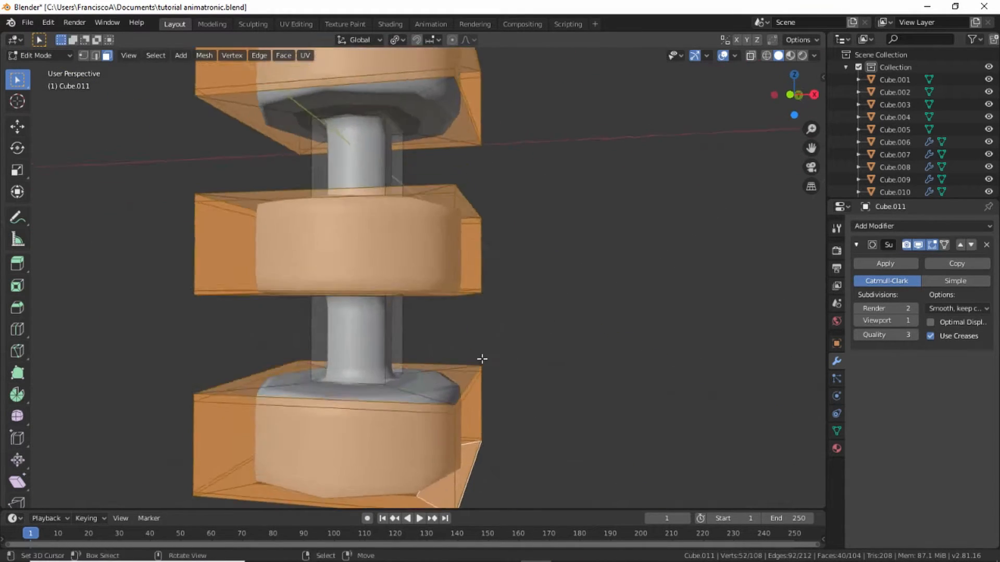
key("KP_1")
scroll(542, 312, "down", 3)
scroll(542, 313, "up", 5)
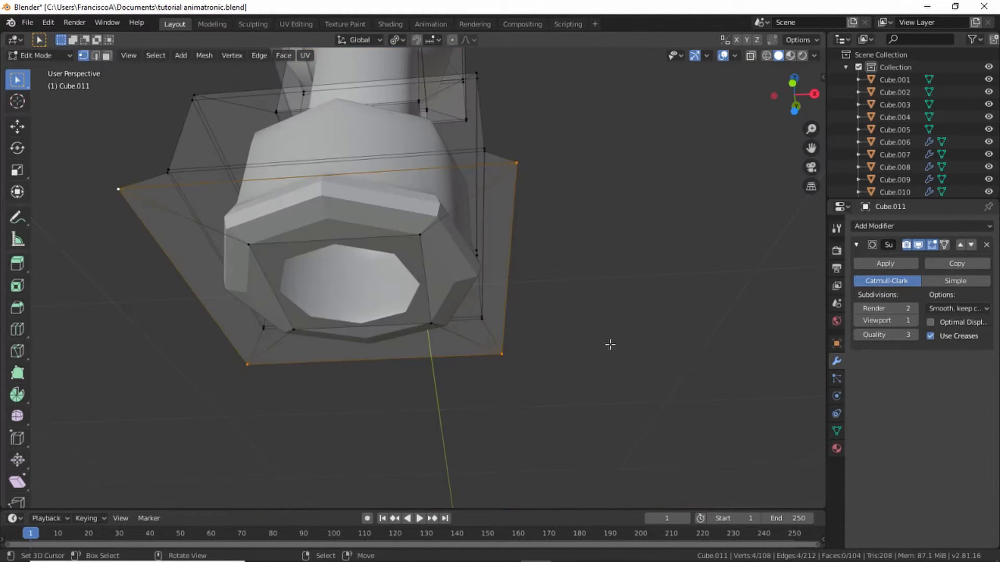
middle_click_drag(623, 346, 420, 329)
key("KP_1")
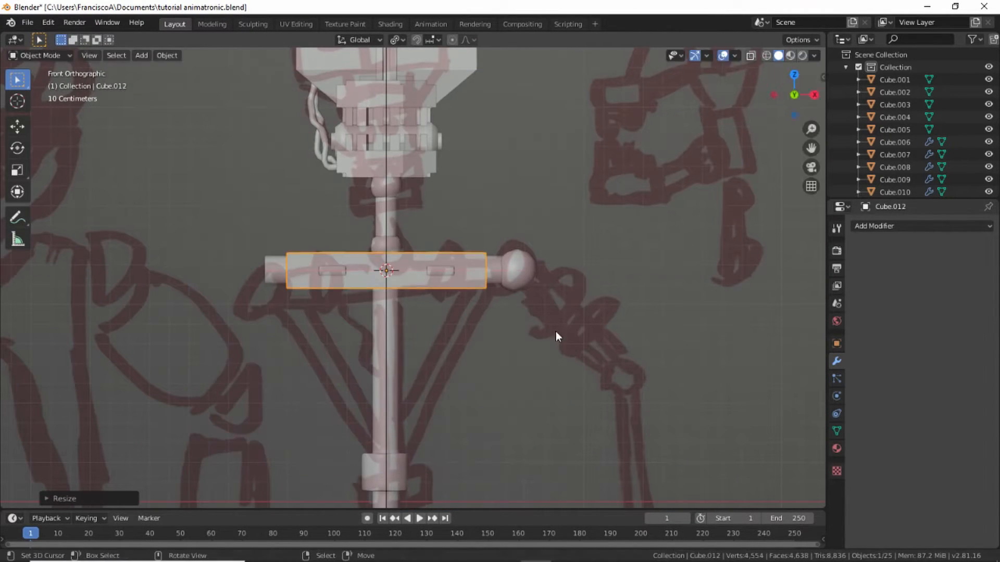
- Mirror the new bar across X and angle it into two diagonal struts running from the shoulder bar to the spine
left_click(885, 226)
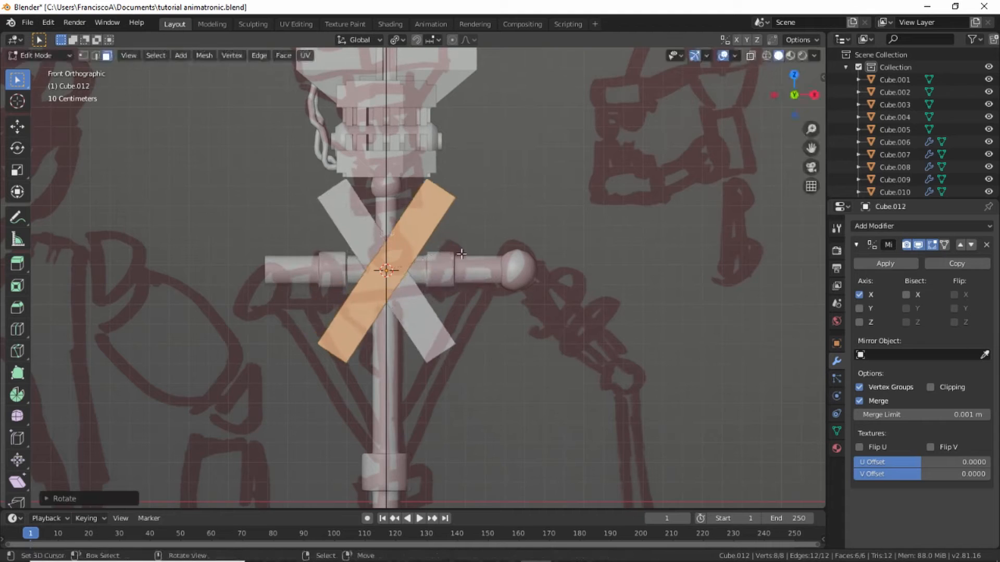
key("ctrl+Tab")
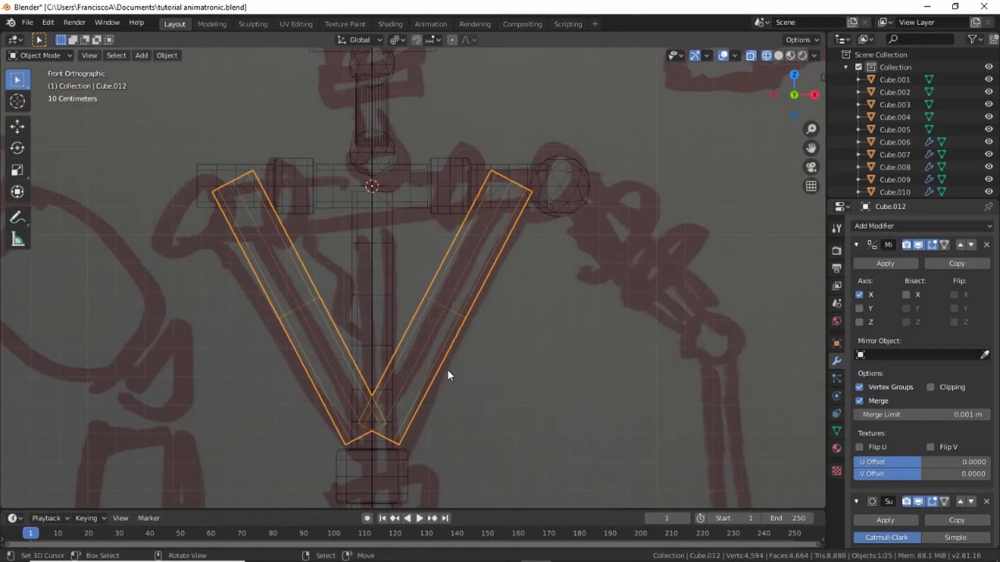
scroll(367, 249, "up", 3)
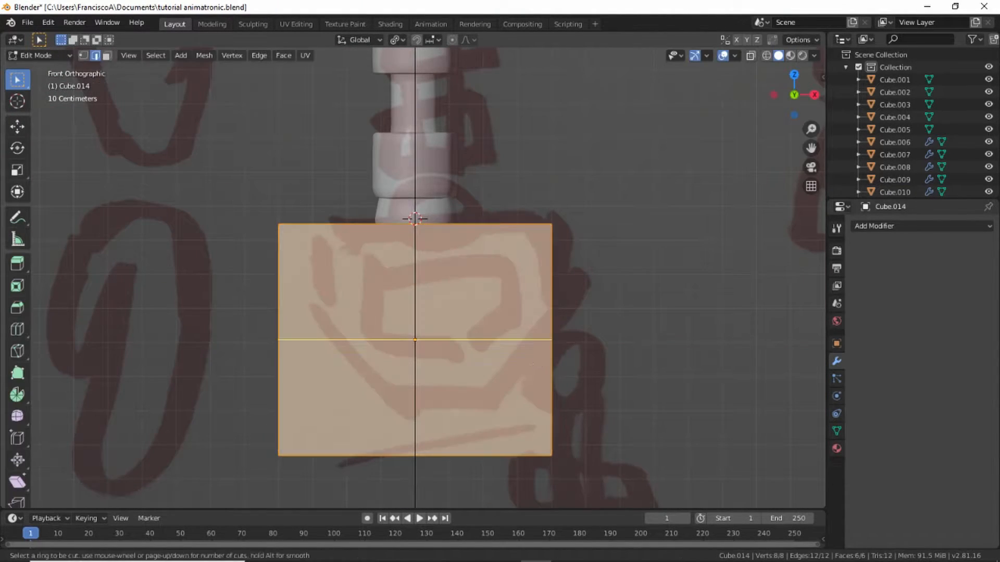
- Widen the pelvis block along X and taper its lower half below a horizontal edge loop to follow the drawing
key("a")
key("s")
key("x")
left_click(617, 338)
right_click(517, 406)
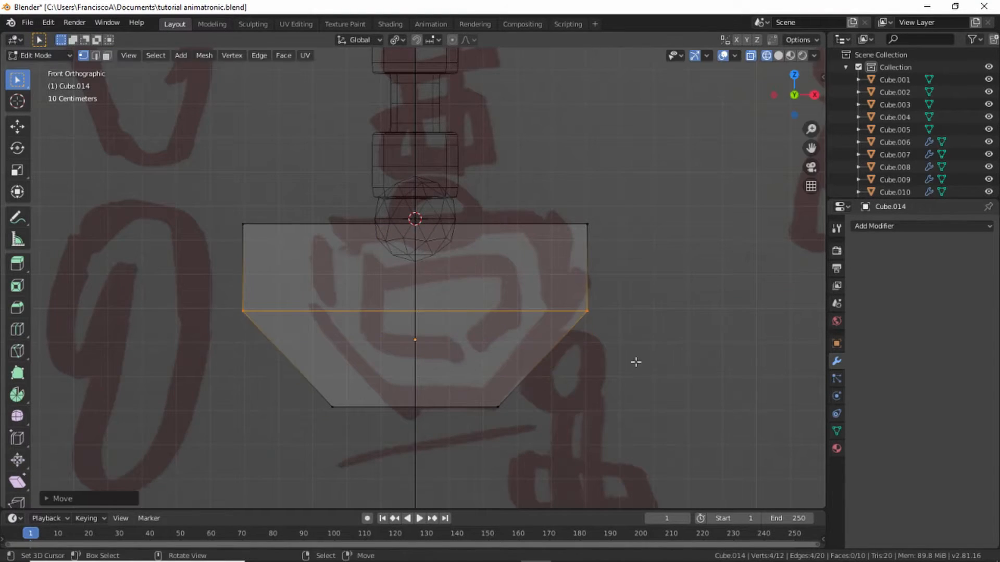
- Scale the pelvis block along Y in the side view to adjust its depth
key("Tab")
key("KP_3")
scroll(639, 356, "down", 2)
key("s")
key("y")
left_click(528, 364)
- Narrow the bottom vertices of the pelvis block in the side view to taper its lower half
key("KP_1")
scroll(529, 364, "up", 2)
middle_click_drag(541, 362, 505, 280, "shift")
key("Tab")
key("KP_3")
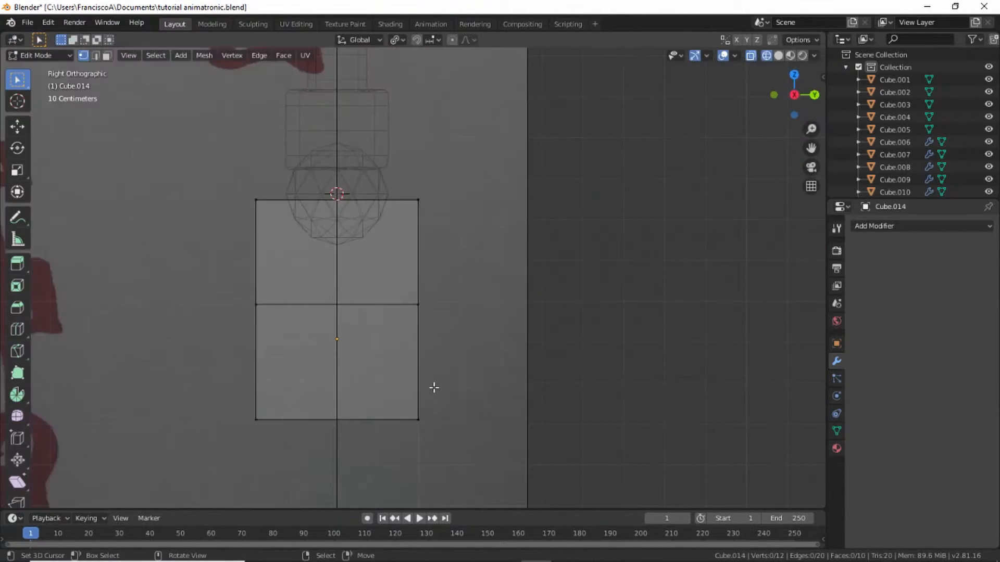
left_click_drag(434, 388, 235, 446)
key("s")
- Extrude the two front faces of the pelvis block and scale them inward as an inset border
key("KP_1")
left_click(106, 55)
right_click(422, 260)
key("e")
key("s")
left_click(610, 375)
key("KP_3")
key("shift+z")
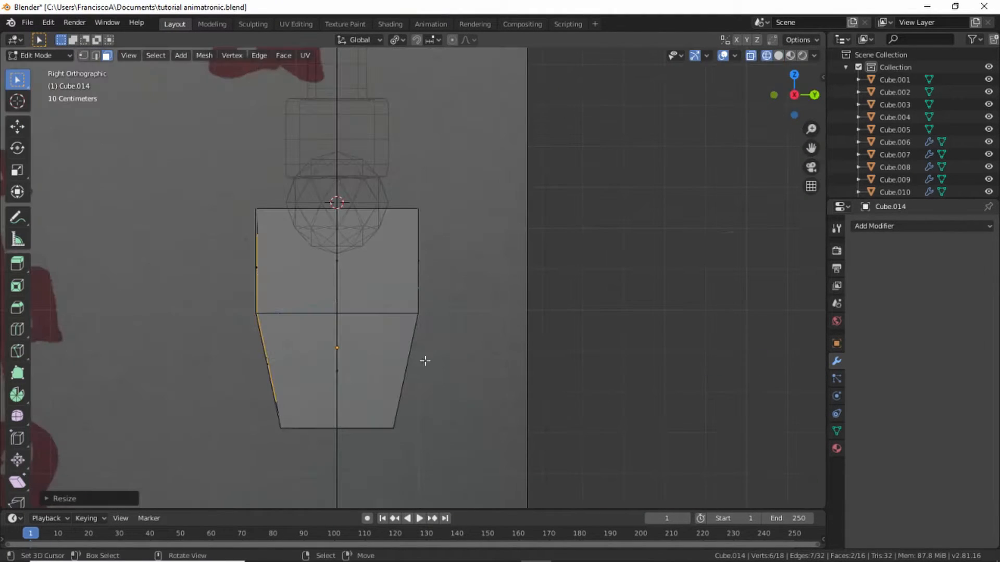
- Inset the pelvis's front faces again and extrude them into the block as a recessed panel
key("KP_1")
key("e")
key("s")
left_click(616, 404)
key("KP_3")
key("e")
left_click(600, 406)
key("Tab")
mouse_move(365, 323)
middle_mouse_down()
mouse_move(426, 339)
mouse_move(504, 333)
mouse_move(416, 313)
middle_mouse_up()
key("alt+a")
- Rescale the whole pelvis block along Y and X in object mode
key("shift+z")
right_click(406, 364)
key("s")
key("y")
left_click(570, 349)
key("KP_1")
key("s")
key("x")
left_click(514, 352)
middle_click_drag(515, 352, 420, 335)
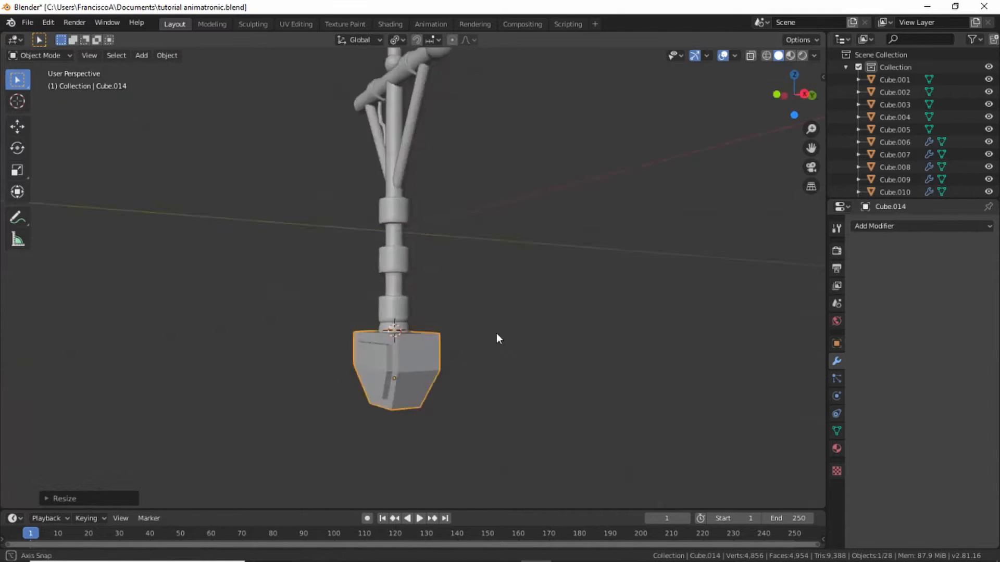
- Scale the pelvis block along Z and shift it vertically to sit under the lowest spine ball
key("KP_1")
scroll(517, 352, "up", 6)
key("s")
key("z")
left_click(474, 308)
key("g")
key("z")
- Duplicate a ball joint down to the hip beside the pelvis and scale it to the drawing
scroll(553, 319, "down", 3)
middle_click_drag(537, 259, 527, 344, "shift")
right_click(464, 191)
key("shift+d")
left_click(445, 452)
middle_click_drag(481, 487, 482, 343, "shift")
scroll(482, 344, "up", 6)
key("s")
left_click(583, 371)
middle_click_drag(425, 331, 436, 337, "shift")
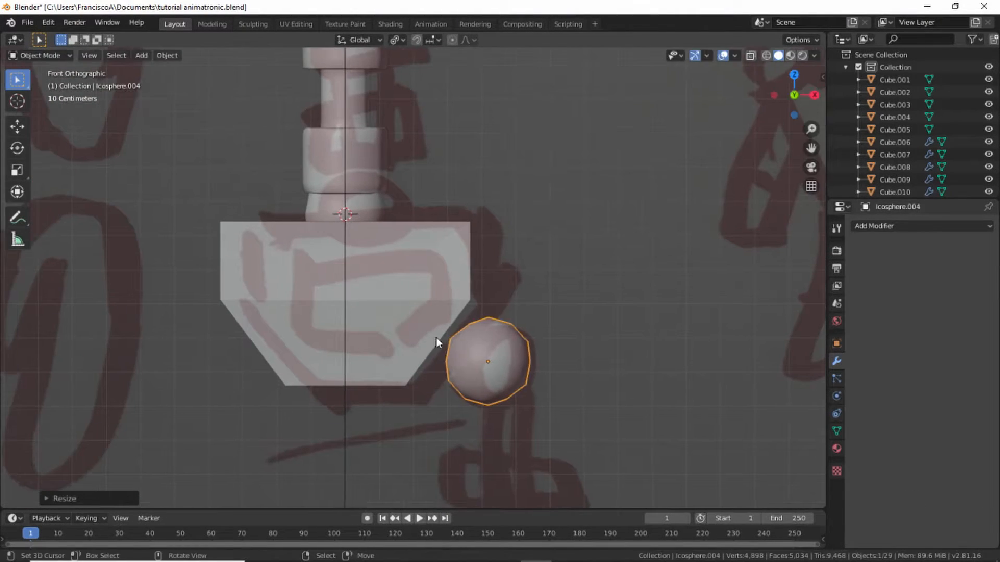
- Add a cylinder stretched along X through the lower pelvis as a hip bar and fit the hip ball to its end
key("shift+a")
left_click(566, 365)
key("s")
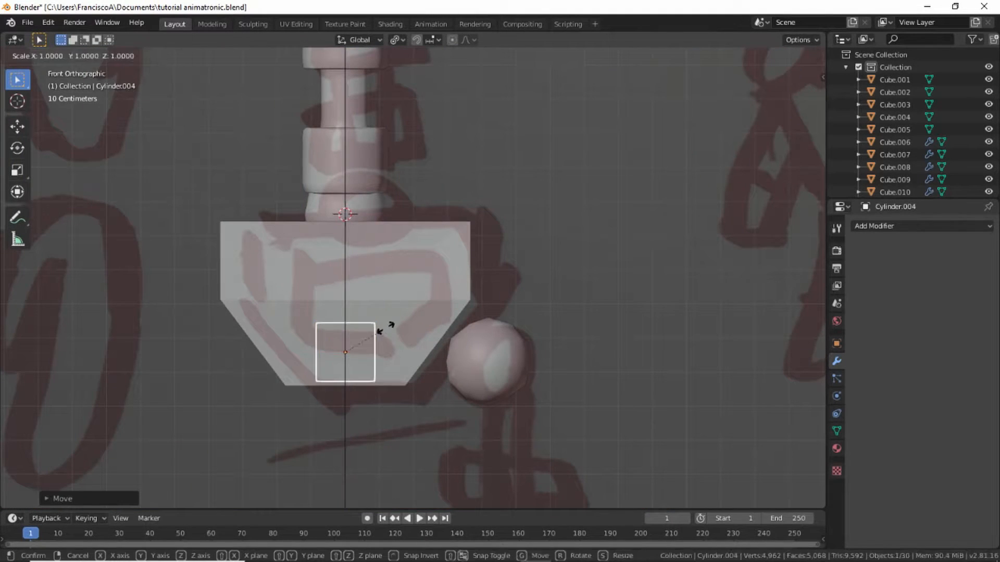
key("x")
left_click(562, 317)
right_click(504, 373)
right_click(505, 373)
key("g")
left_click(539, 394)
middle_click_drag(538, 393, 518, 317)
key("KP_1")
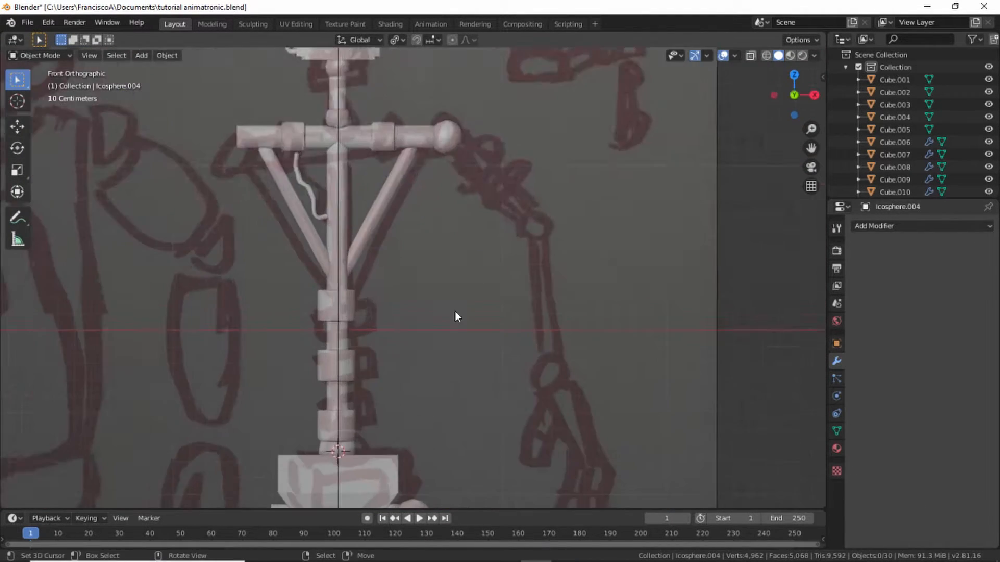
- Add a cube at the shoulder ball, scale it down and stretch it along X into an upper arm bar
scroll(437, 319, "down", 5)
scroll(416, 266, "up", 8)
right_click(376, 260)
key("shift+s")
key("shift+a")
left_click(524, 321)
key("g")
key("x")
key("s")
left_click(558, 263)
key("s")
key("x")
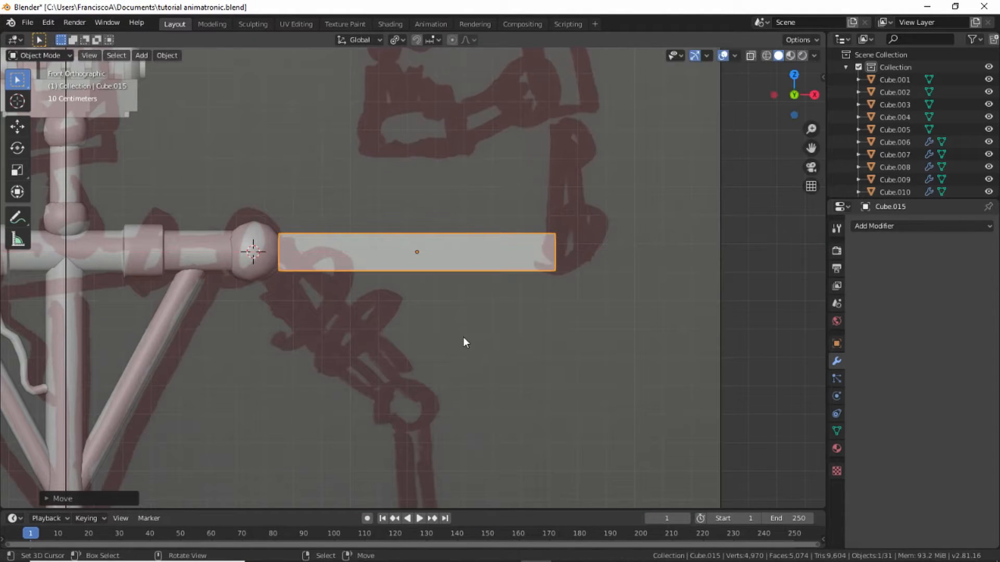
- Set the pivot to the 3D cursor and adjust the upper arm bar's length along X from the shoulder ball
left_click(406, 72)
key("r")
key("s")
key("x")
left_click(443, 223)
key("r")
right_click(539, 323)
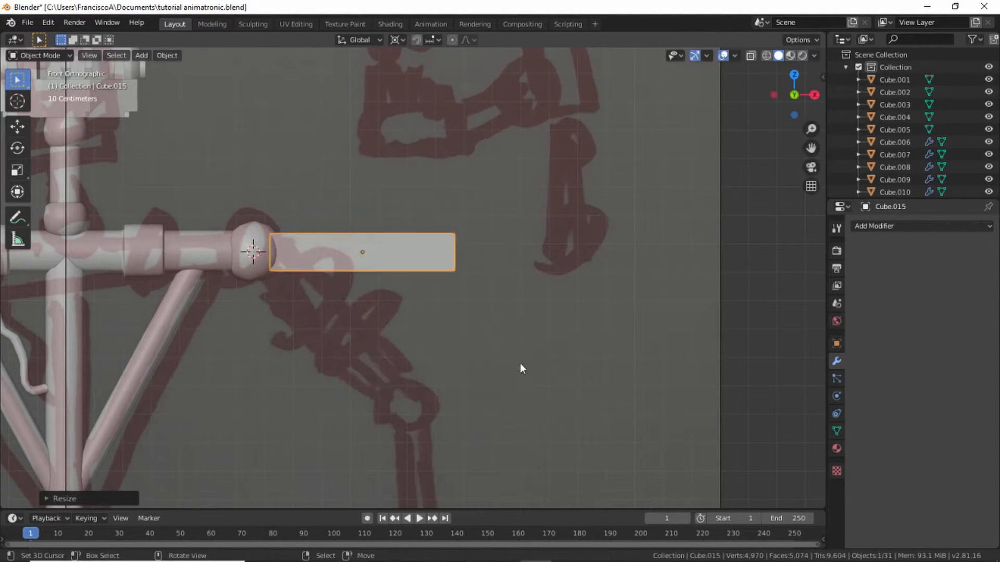
scroll(520, 374, "up", 2)
key("s")
key("x")
left_click(567, 348)
middle_click_drag(469, 271, 505, 307, "shift")
- Add a Subdivision Surface modifier to the upper arm bar to round it into a cylinder
key("Tab")
key("z")
left_click(921, 226)
left_click(734, 435)
key("Tab")
key("z")
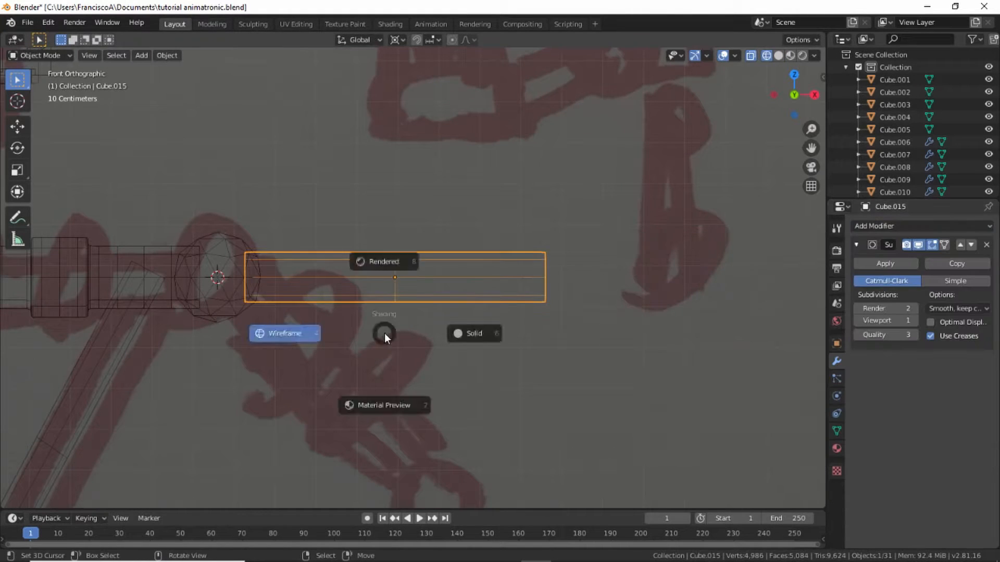
scroll(514, 272, "down", 4)
key("z")
middle_click_drag(514, 273, 509, 212)
key("KP_1")
- Duplicate the upper arm bar and scale the copy into a shorter, thicker sleeve around it
scroll(546, 330, "up", 5)
key("shift+d")
key("s")
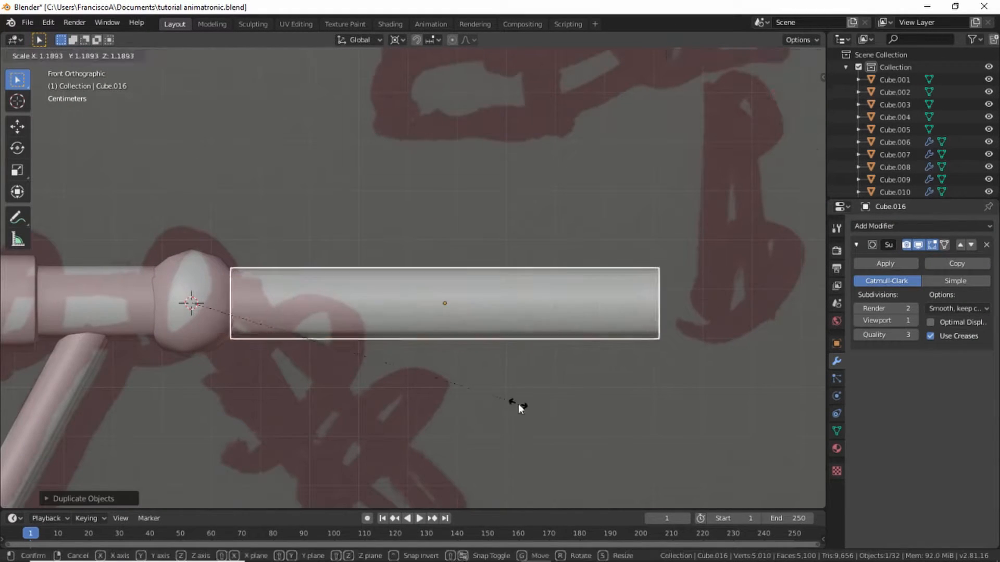
right_click(518, 404)
key("s")
left_click(495, 368)
- Cut six edge loops around the sleeve and delete the faces between them, leaving separate rings
key("Tab")
key("ctrl+r")
scroll(421, 250, "up", 5)
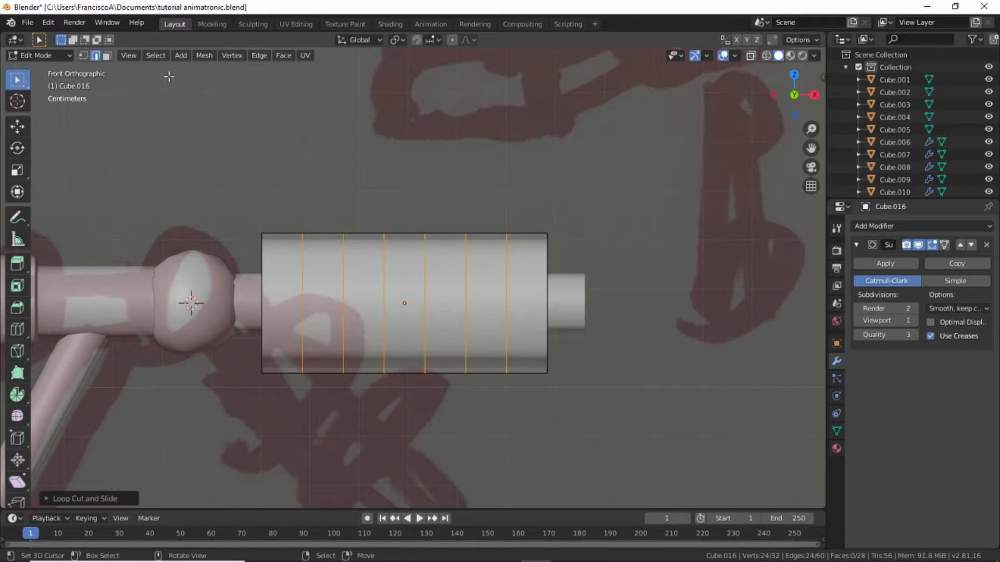
key("x")
left_click(594, 256)
middle_click_drag(593, 257, 583, 313)
key("KP_1")
middle_click_drag(574, 237, 537, 297)
- Thicken the arm rings with a Solidify modifier of 0.24 m thickness and apply it
key("Tab")
left_click(921, 226)
left_click(777, 420)
middle_click_drag(583, 383, 609, 364)
left_click_drag(885, 399, 901, 399)
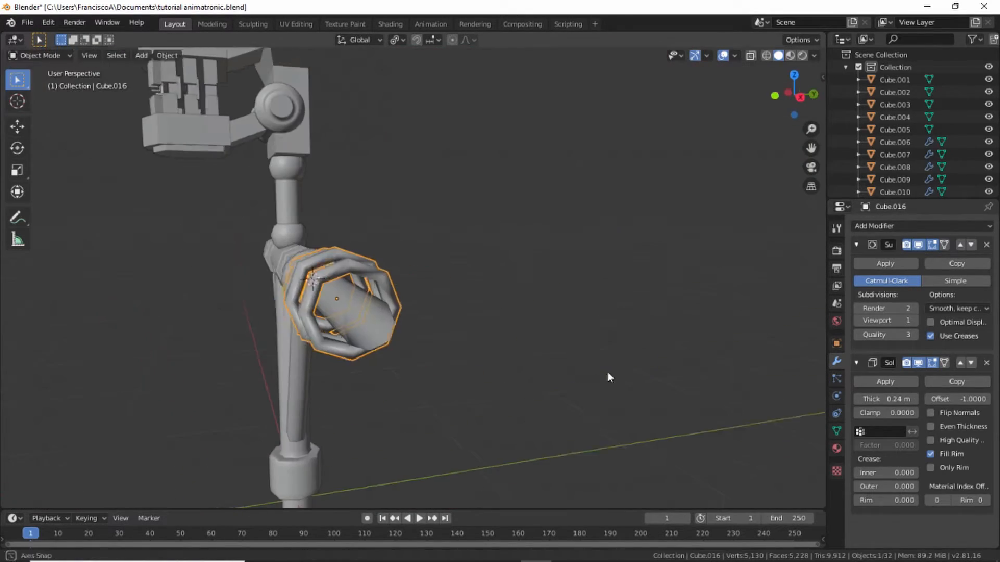
left_click(885, 382)
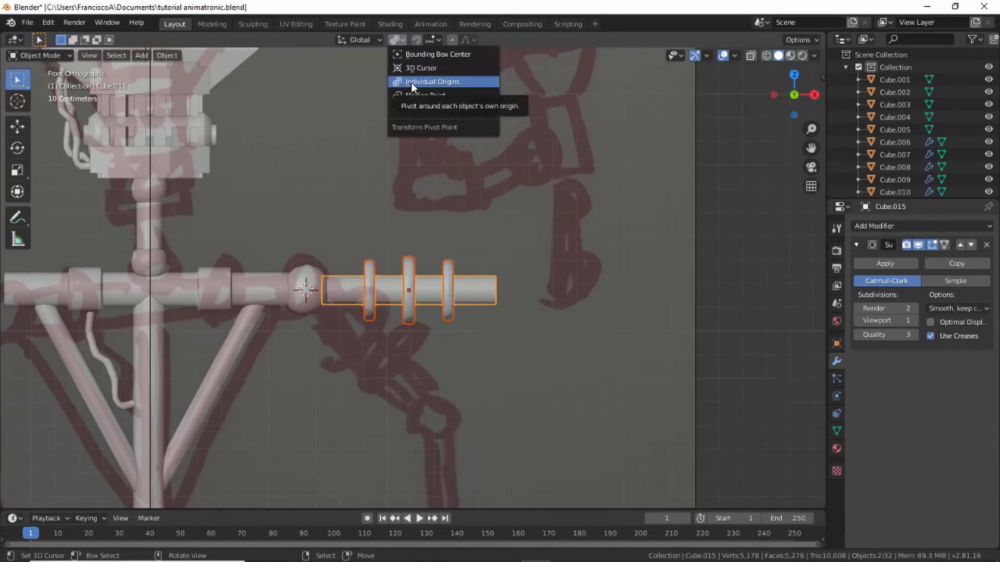
- Set the transform pivot to Individual Origins for the arm bar and rings
left_click(435, 83)
key("KP_Decimal")
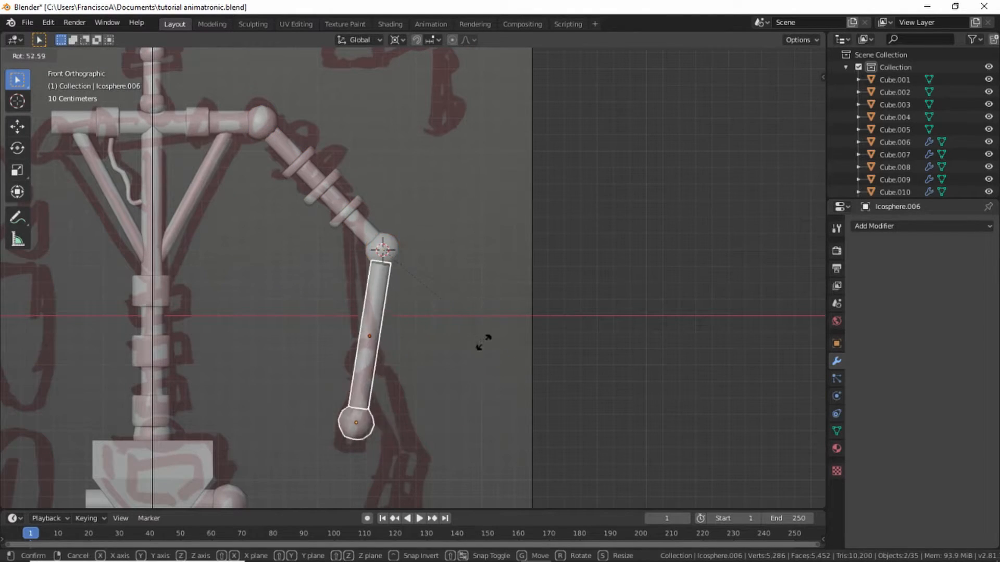
- Undo the last three changes to the forearm and begin a circle selection of the arm parts
key("ctrl+z")
key("ctrl+z")
key("ctrl+z")
key("c")
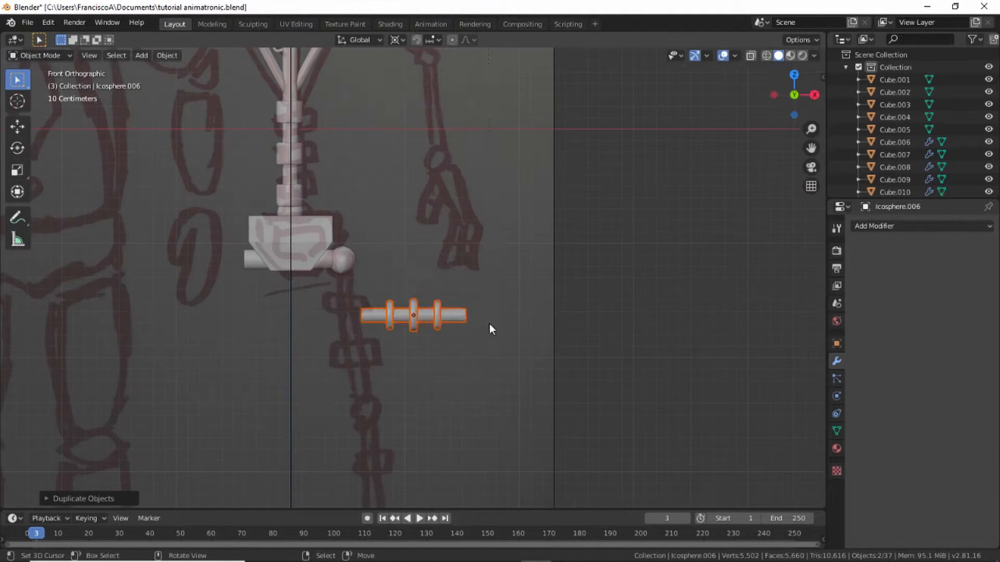
- Rotate the copied ringed bar 90° about its median point, then position and scale it below the hip ball as the thigh
left_click(397, 40)
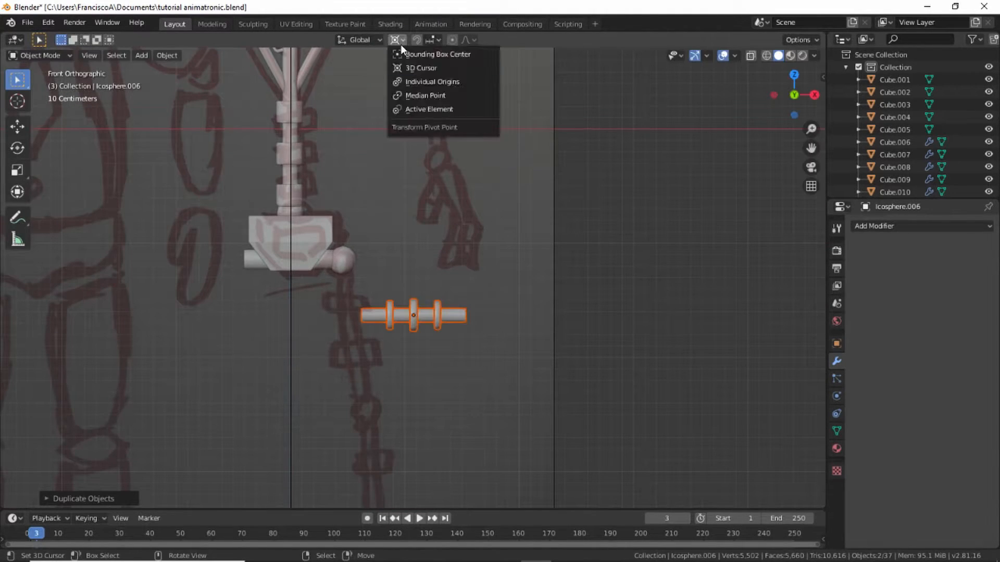
left_click(425, 95)
key("r")
key("9")
key("0")
key("Return")
scroll(536, 245, "up", 3)
key("g")
left_click(495, 345)
middle_click_drag(458, 355, 484, 287, "shift")
key("s")
left_click(488, 289)
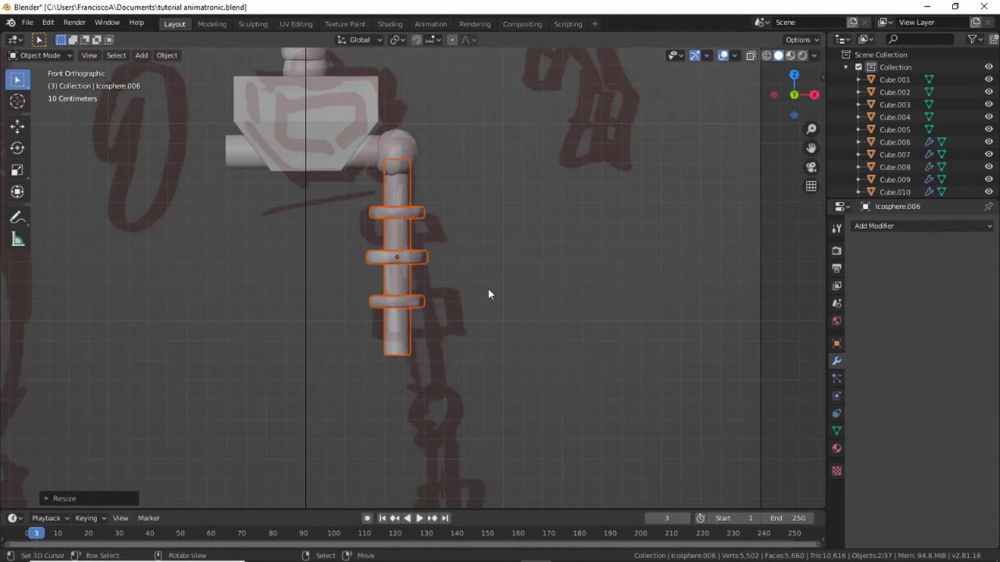
- Snap the 3D cursor to the hip ball
left_click(396, 265)
right_click(397, 151)
key("shift+s")
left_click(445, 274)
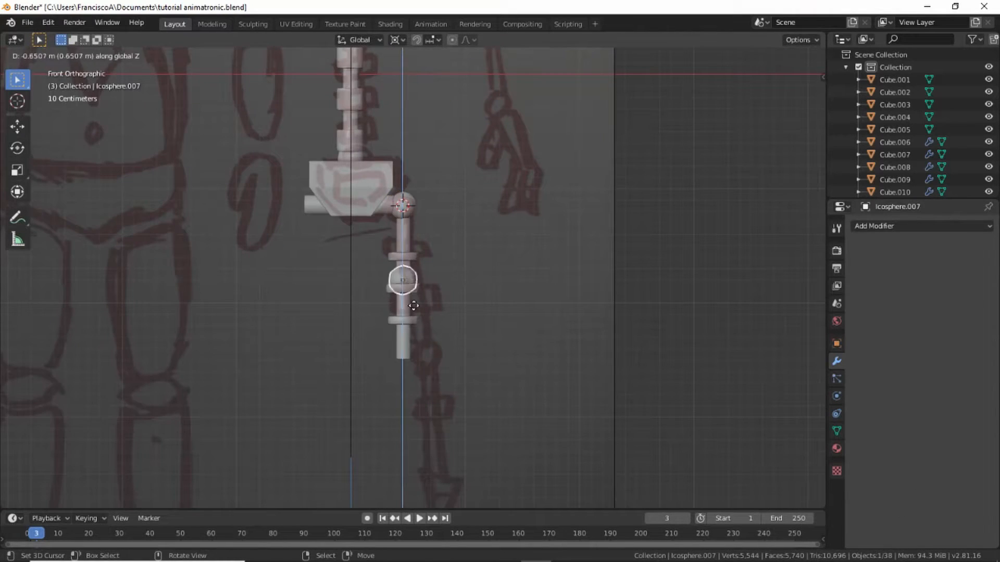
- Build the lower leg below the knee by placing copies of the ringed bar and ball further down along Z
scroll(401, 219, "up", 3)
key("g")
key("z")
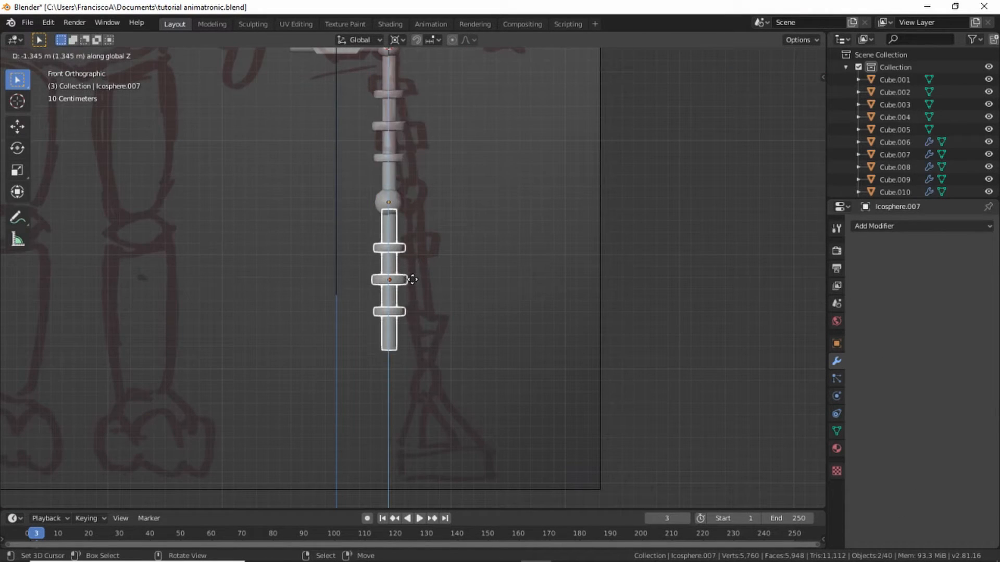
right_click(479, 286)
scroll(393, 182, "up", 3)
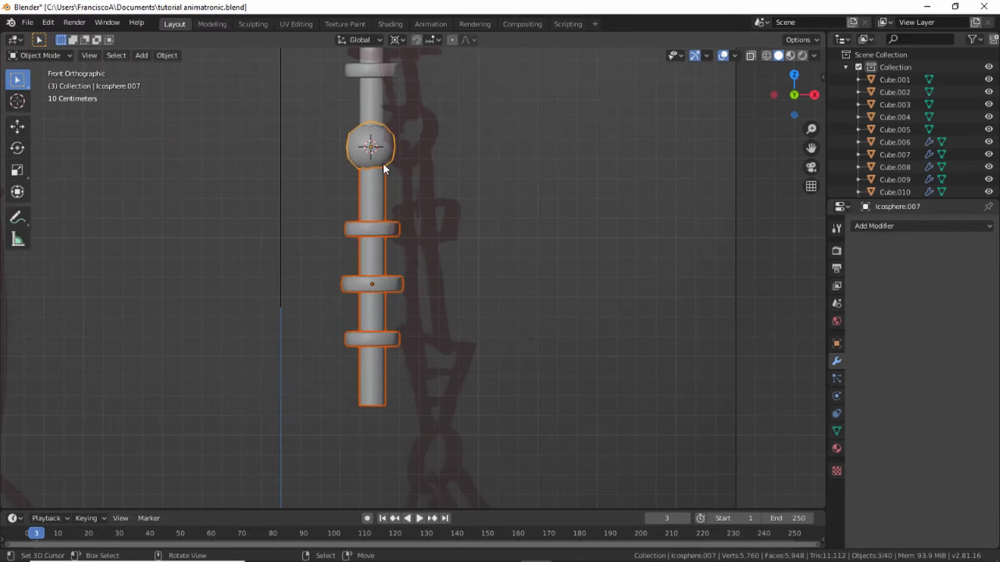
right_click(456, 468)
left_click(452, 458)
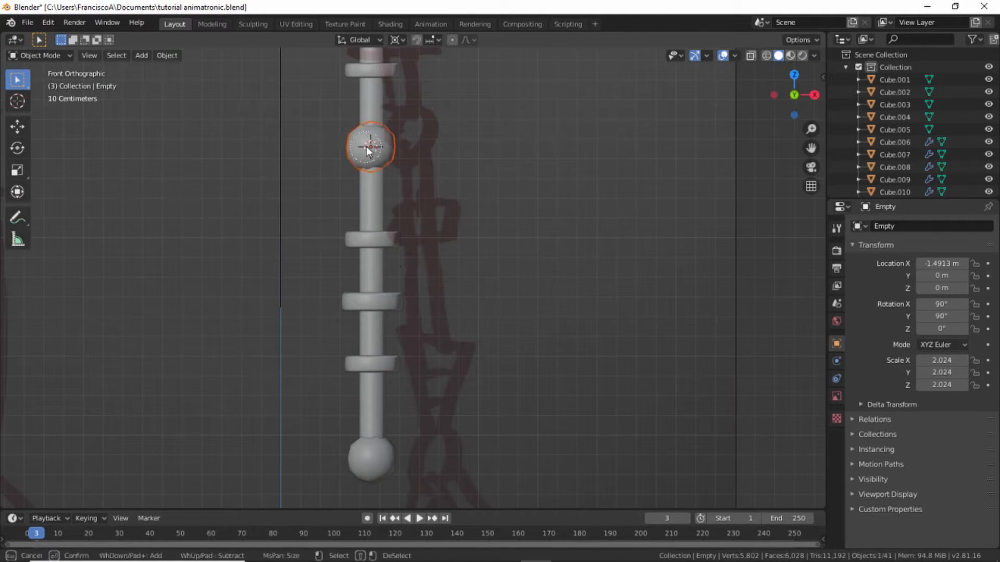
- Add a cube at the ankle ball and move it down along Z below the leg
scroll(370, 271, "down", 2)
middle_click_drag(369, 281, 372, 301)
scroll(380, 291, "down", 5)
middle_click_drag(448, 145, 360, 238, "shift")
key("KP_3")
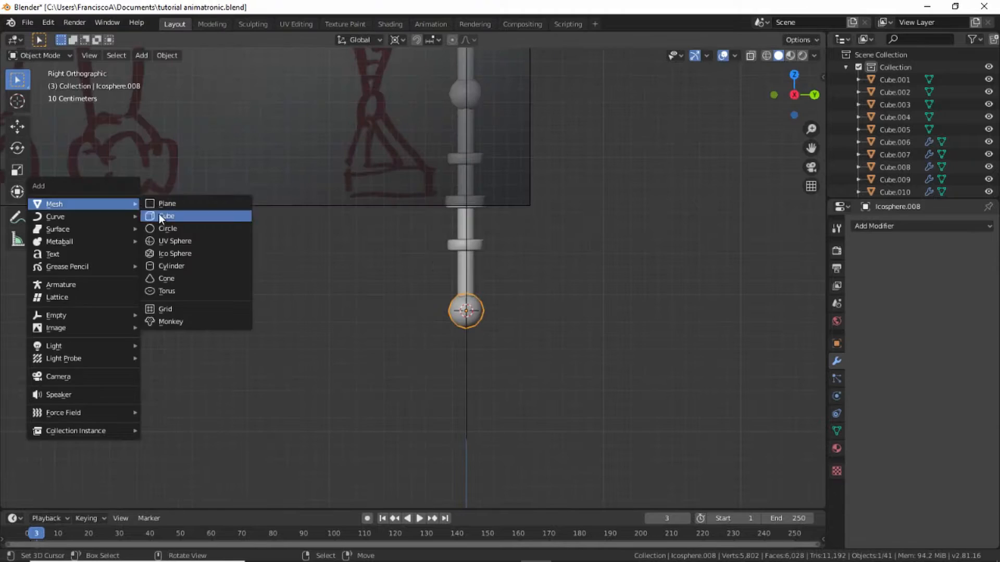
left_click(177, 219)
key("g")
key("z")
left_click(613, 393)
- Flatten the cube along Z with the pivot set to Individual Origins and position it under the ankle ball as the foot
scroll(613, 393, "up", 2)
left_click(398, 40)
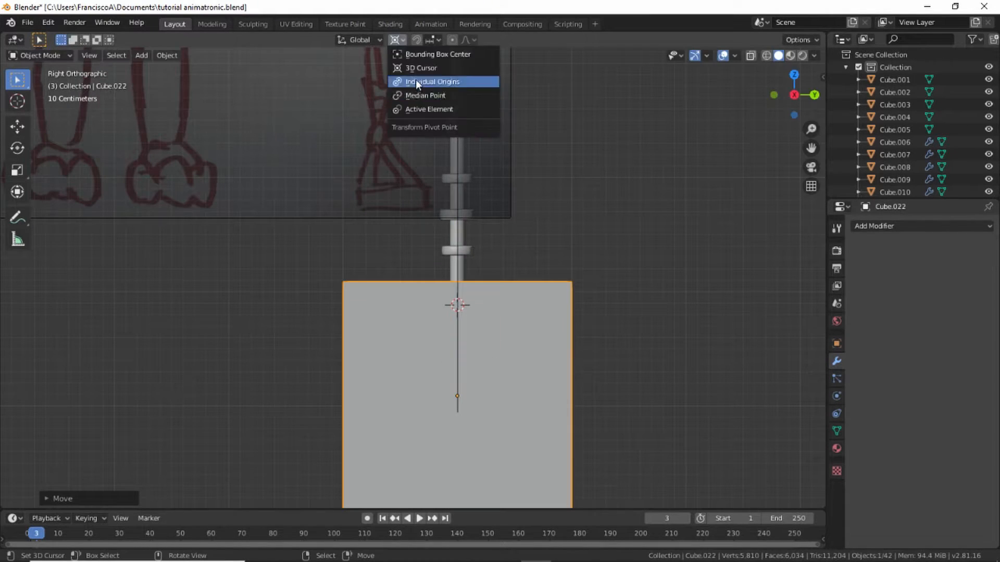
left_click(417, 82)
key("s")
key("z")
left_click(573, 391)
key("g")
middle_click_drag(454, 336, 454, 348)
key("KP_1")
- Taper the foot block by narrowing its heel face along X and reducing the front face's height along Z
middle_click_drag(510, 286, 443, 333)
key("Tab")
left_click(531, 437)
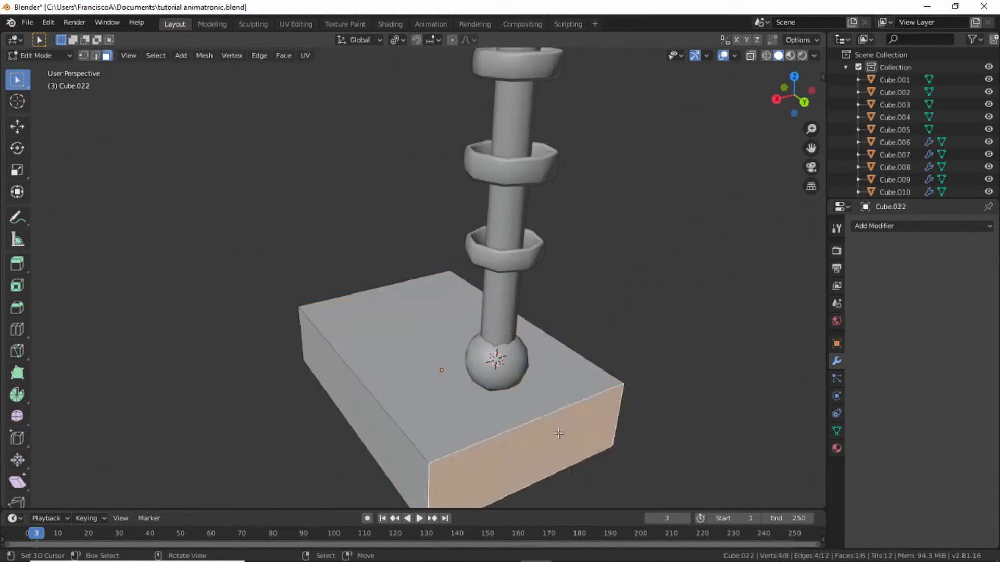
key("s")
key("x")
middle_click_drag(552, 349, 464, 361)
key("KP_3")
key("s")
key("z")
left_click(305, 427)
middle_click_drag(406, 401, 458, 380)
- Cut two edge loops across the foot, then extrude and scale its top heel face twice to form the ankle mount
key("ctrl+r")
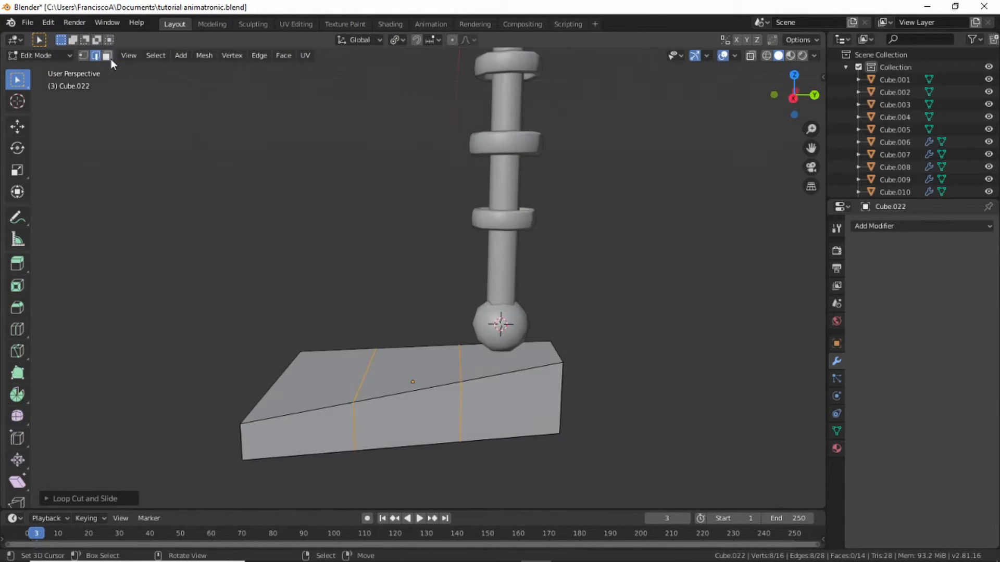
left_click(107, 56)
left_click(486, 336)
key("e")
key("s")
key("KP_3")
key("e")
key("s")
middle_click_drag(541, 385, 509, 372)
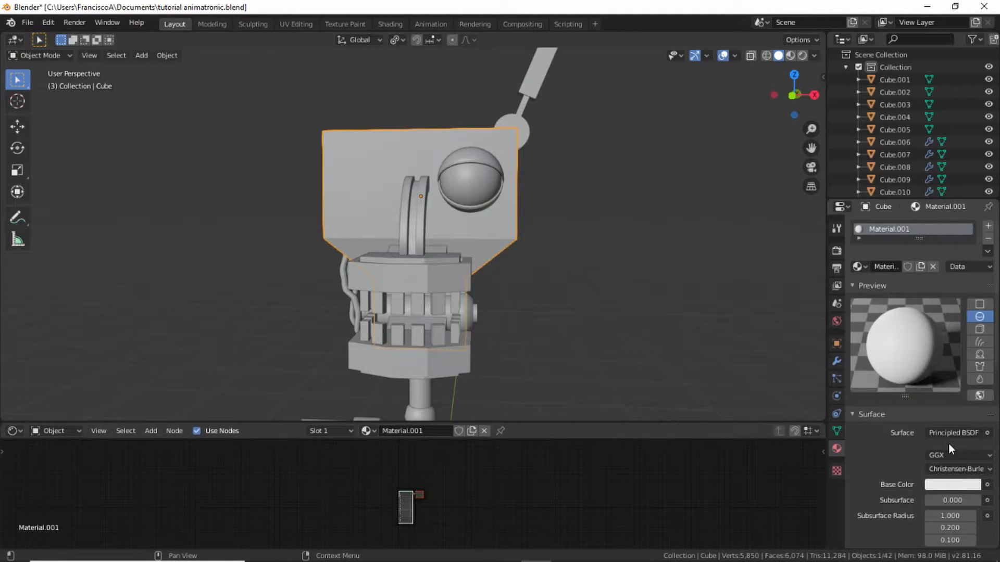
- Change the surface shader of the head's material to Glossy BSDF and enlarge the shader editor area
left_click(948, 442)
left_click(885, 227)
scroll(452, 504, "up", 10)
left_click_drag(526, 422, 538, 372)
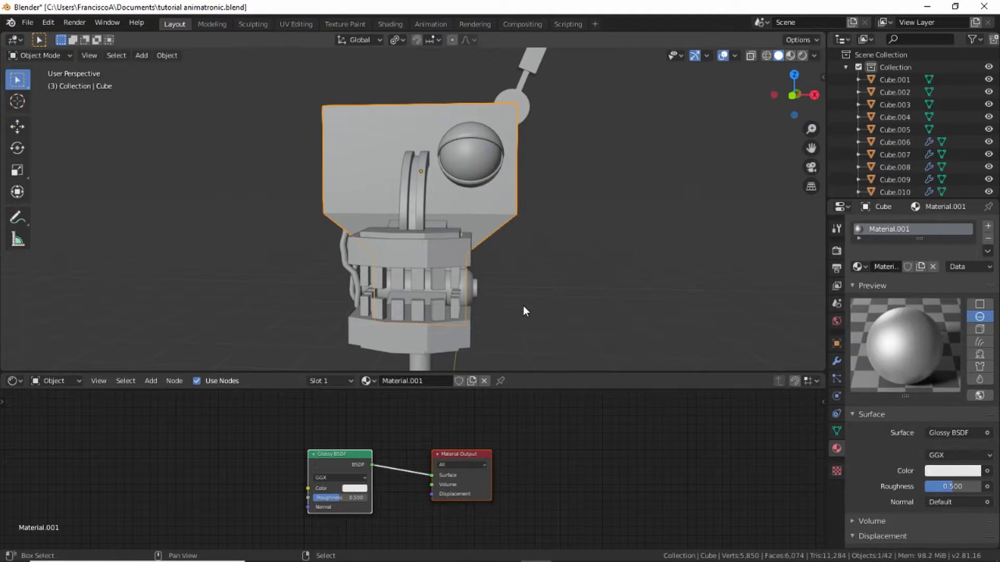
- Add a Mix Shader between the Glossy BSDF and the Material Output
scroll(443, 499, "up", 3)
key("shift+a")
mouse_move(440, 457)
left_click(573, 308)
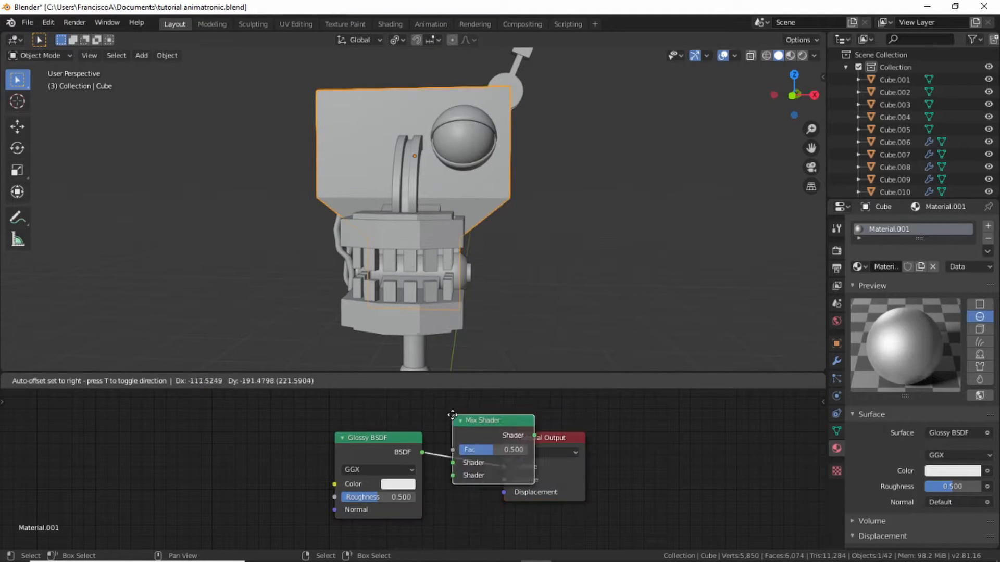
left_click(448, 452)
- Add a second Mix Shader and connect it to the second shader input of the first one
middle_click_drag(496, 500, 507, 541)
key("shift+a")
mouse_move(392, 459)
left_click(457, 306)
left_click(362, 465)
- Add a Layer Weight node and connect its Facing output to the first Mix Shader's factor
key("shift+a")
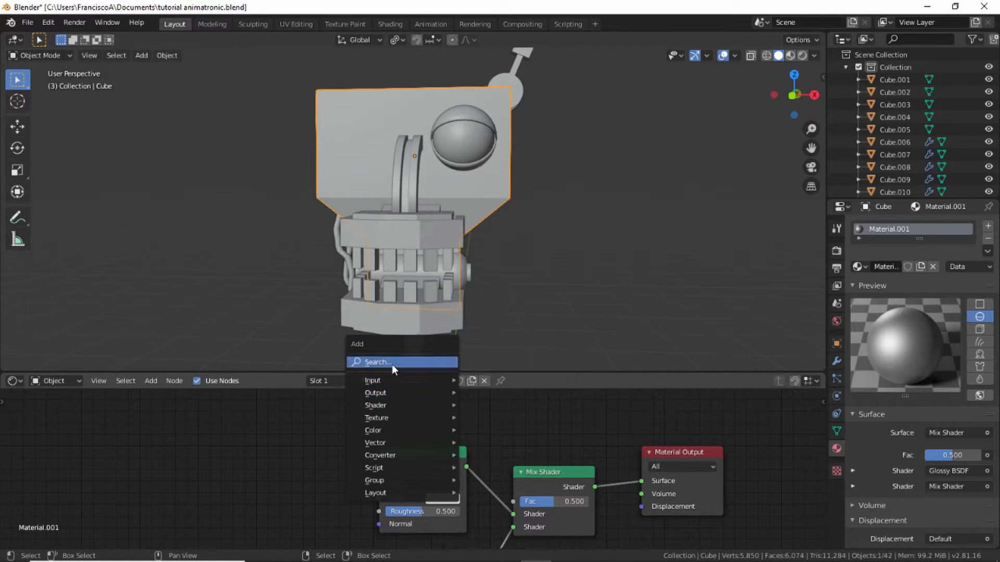
left_click(418, 419)
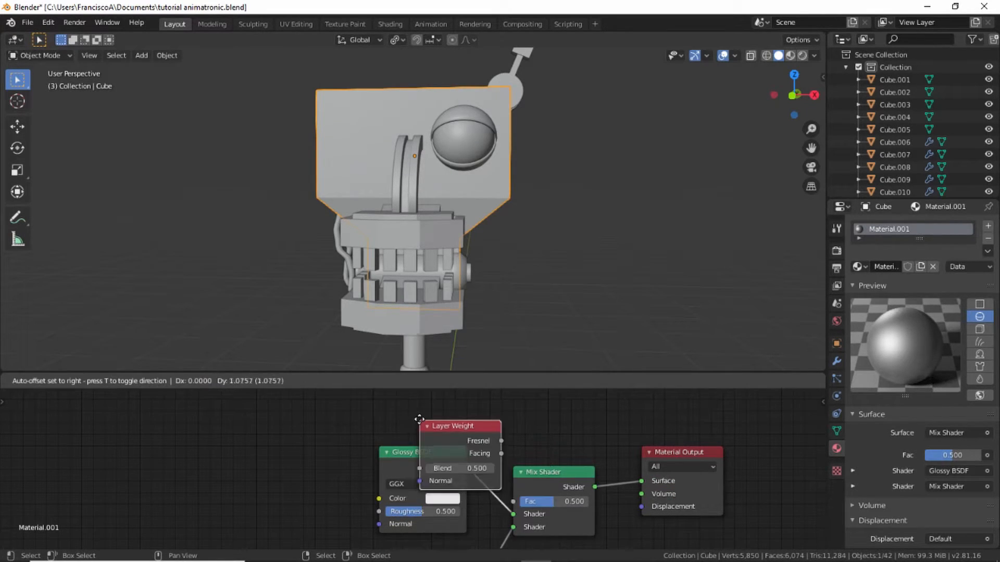
left_click_drag(514, 504, 513, 501)
- Add a Math node beside the second Mix Shader to drive its factor
middle_click_drag(287, 544, 372, 432)
key("shift+a")
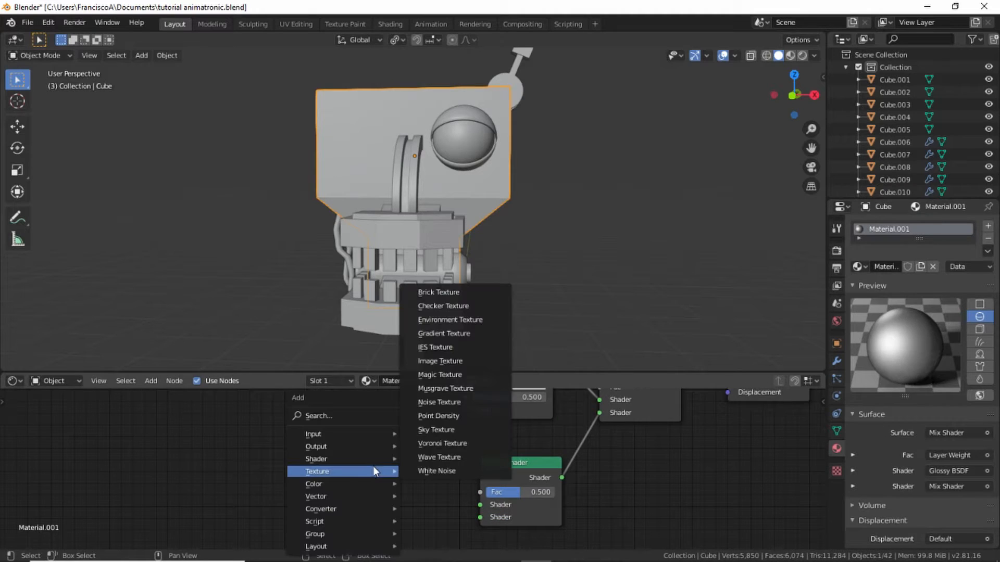
left_click(320, 421)
type("math")
key("Return")
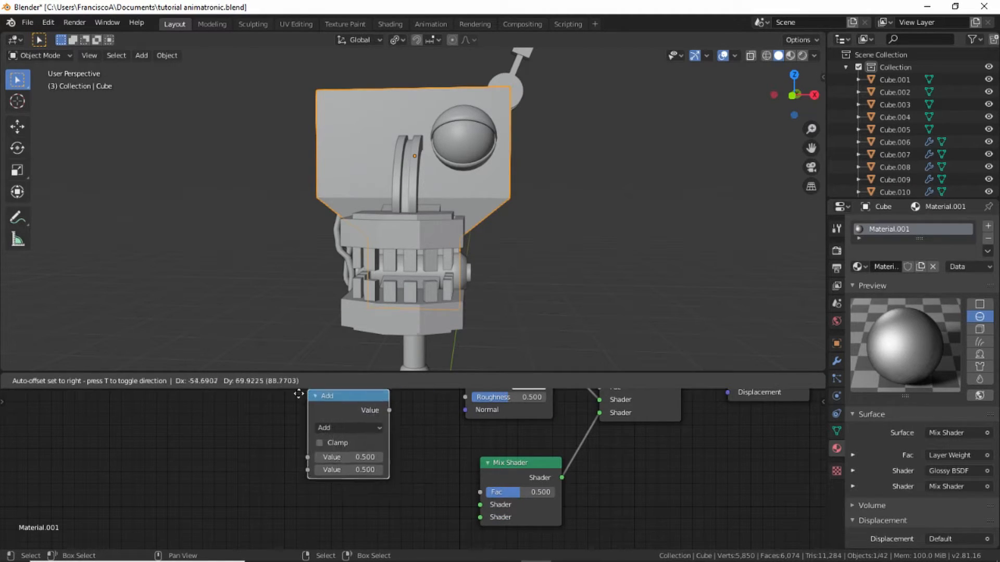
left_click(405, 445)
- Add another Glossy BSDF and connect it to the second Mix Shader's lower shader input
mouse_move(322, 460)
left_click(443, 271)
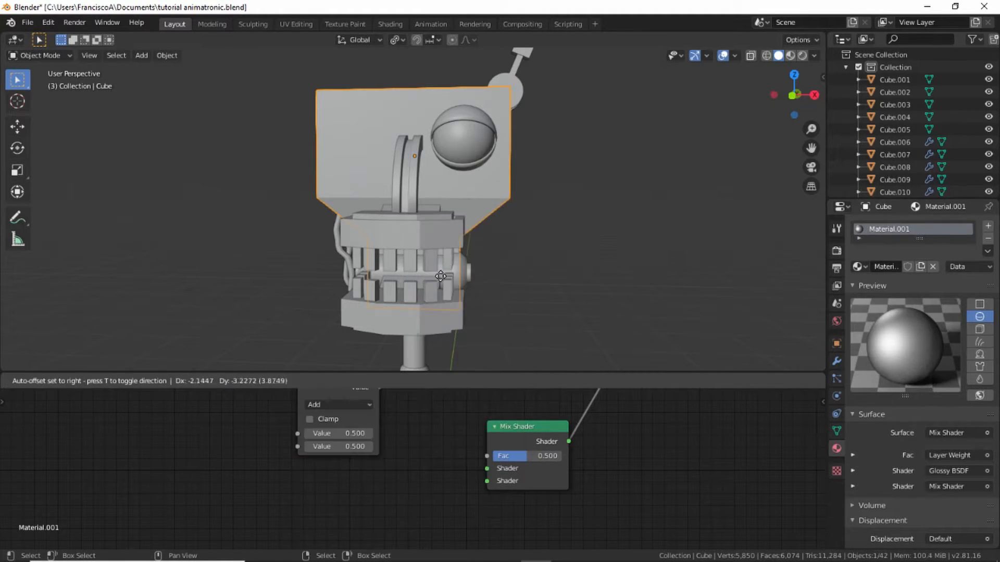
middle_click_drag(433, 451, 523, 467)
- Add an RGB to BW node and connect it to the Math node's first value
key("shift+a")
mouse_move(232, 437)
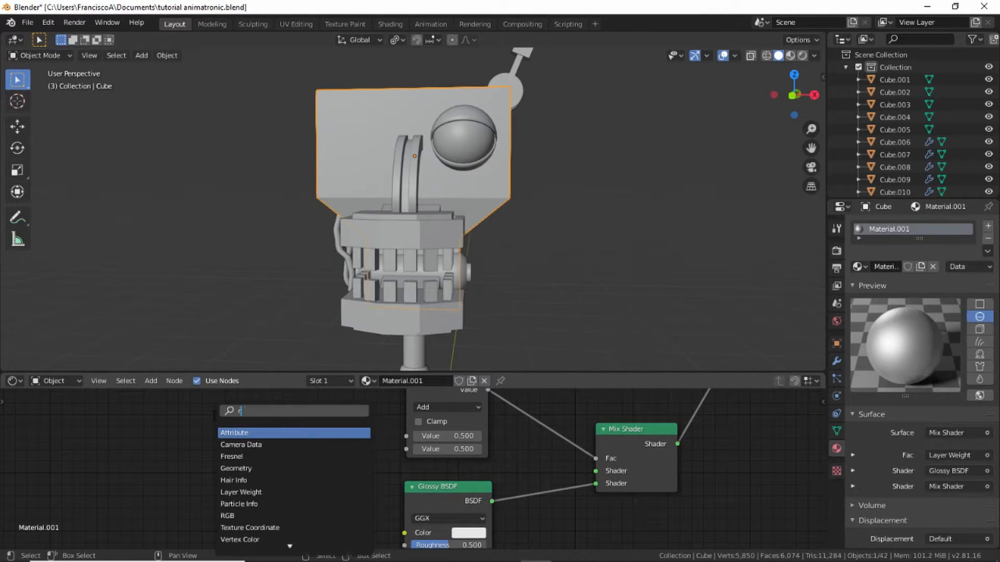
left_click(238, 480)
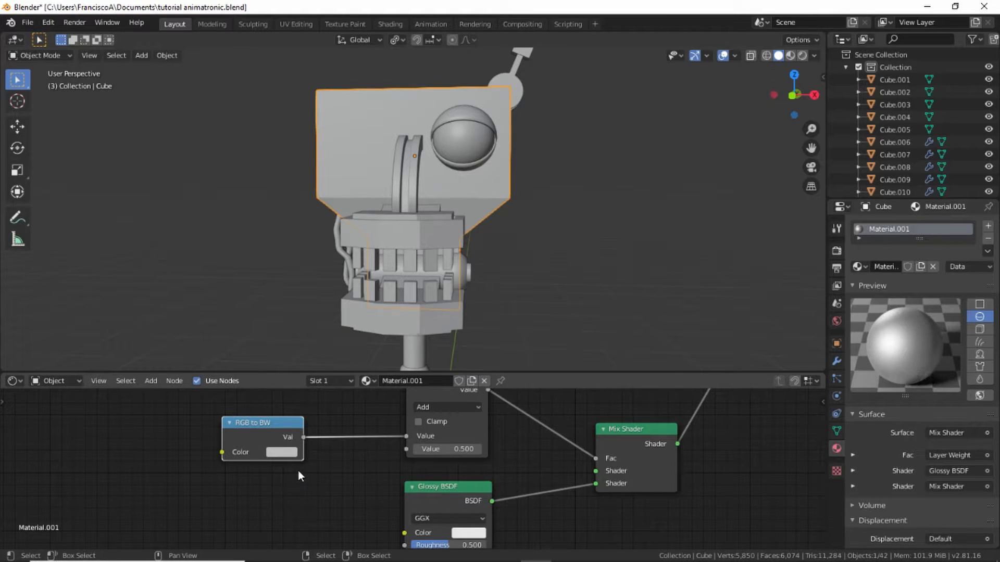
- Add an Image Texture node before the RGB to BW node and load 822-bump.jpg from the textures folder
middle_click_drag(298, 470, 457, 485)
key("shift+a")
left_click(311, 361)
left_click(265, 424)
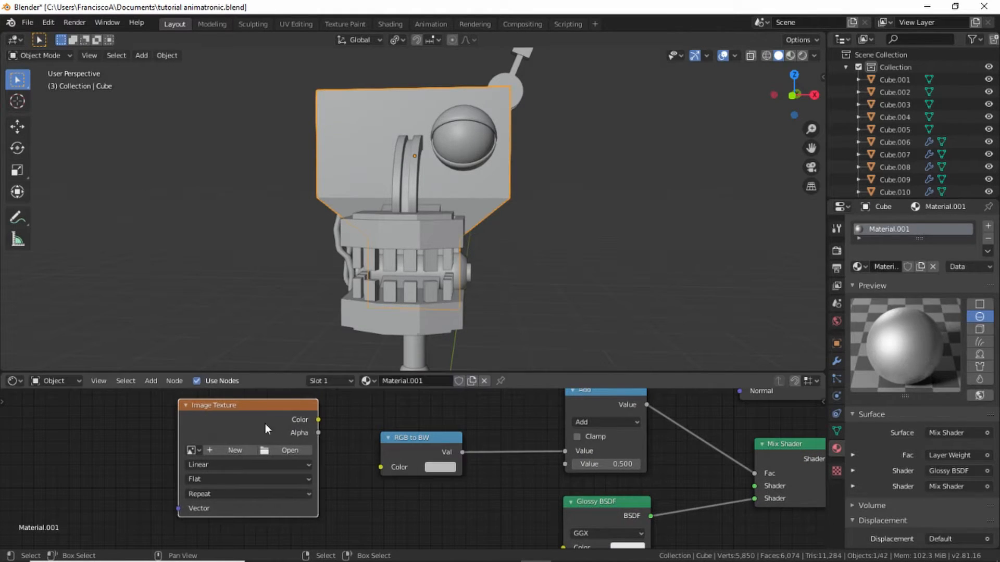
left_click(285, 424)
scroll(563, 372, "down", 2)
double_click(660, 234)
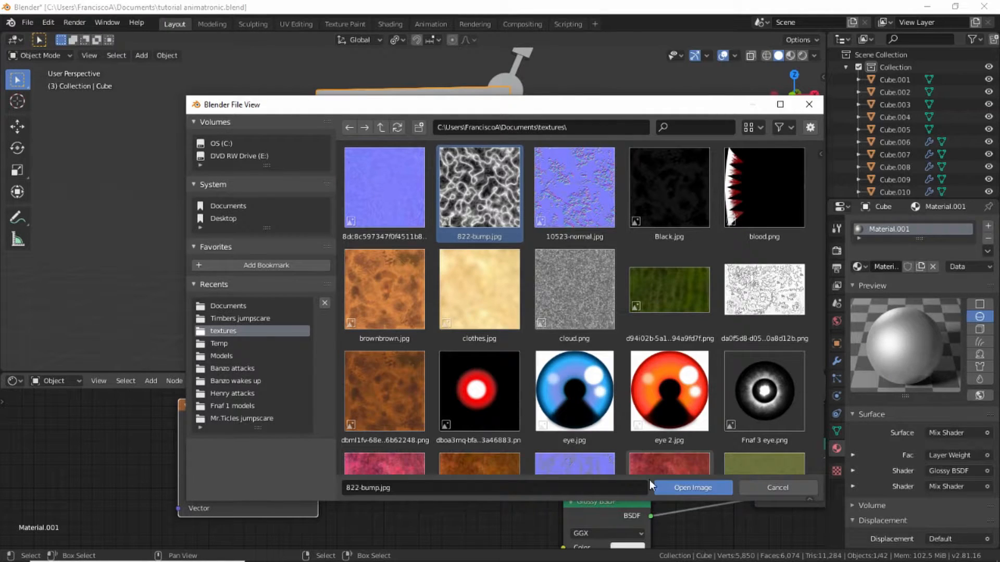
left_click(672, 488)
- Darken the upper Glossy BSDF's color and set the Layer Weight's blend to 0.300
middle_click_drag(612, 471, 288, 553)
left_click(551, 505)
left_click(626, 382)
scroll(364, 482, "up", 3)
left_click(444, 453)
left_click(444, 453)
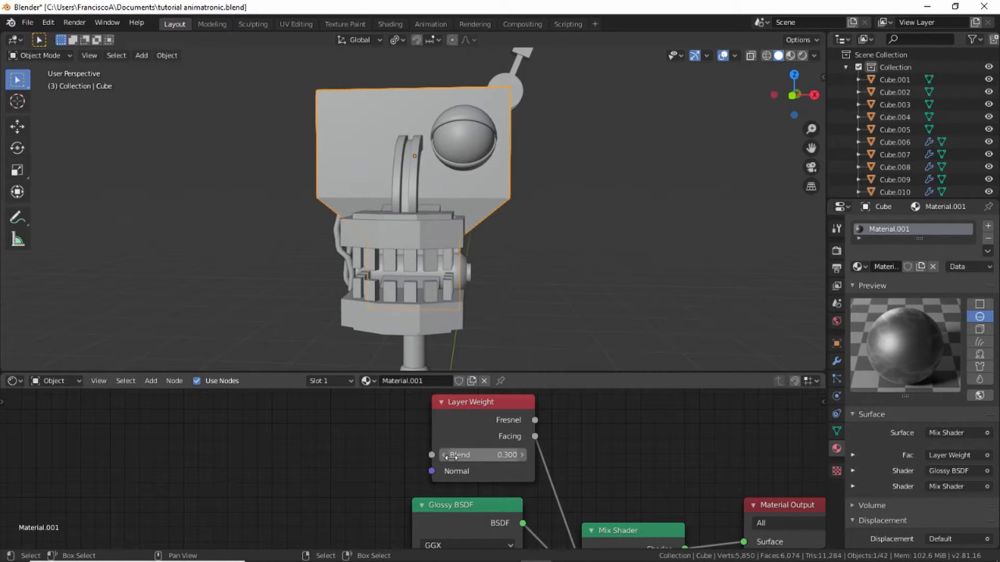
- Set the roughness of both Glossy BSDF nodes to 0.308
middle_click_drag(426, 462, 528, 482)
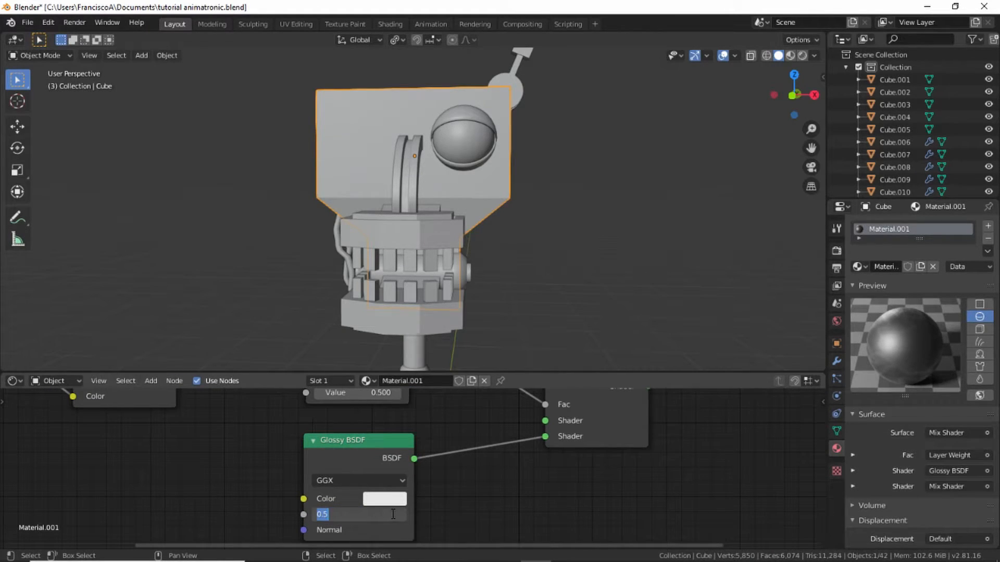
middle_click_drag(498, 446, 514, 503)
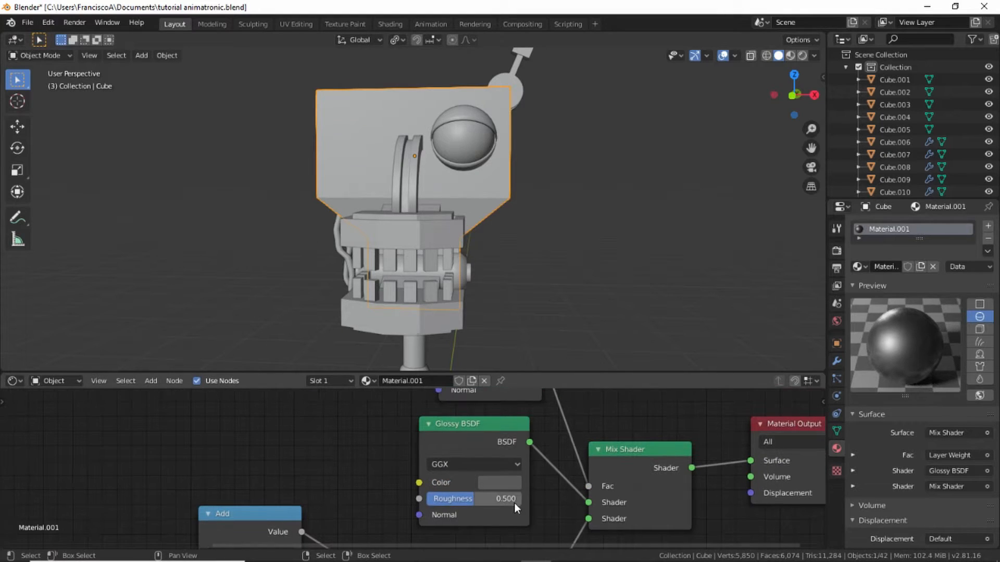
middle_click_drag(397, 494, 604, 529)
- Replace the Image Texture's picture with cloud.png from the textures folder
middle_click_drag(216, 474, 429, 441)
left_click(278, 428)
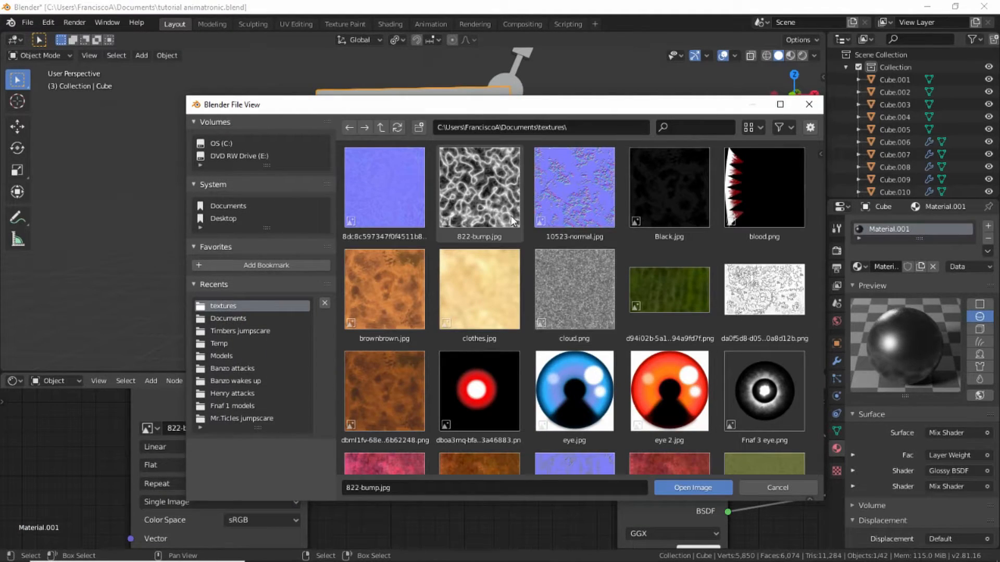
left_click(598, 265)
left_click(677, 488)
- Delete the Layer Weight node from the head material
middle_click_drag(748, 479, 581, 417)
middle_click_drag(670, 445, 465, 543)
scroll(501, 405, "down", 3)
left_click(501, 410)
key("x")
- Add a Math node above the upper Glossy BSDF and connect its value to the first Mix Shader's factor
key("shift+a")
mouse_move(512, 424)
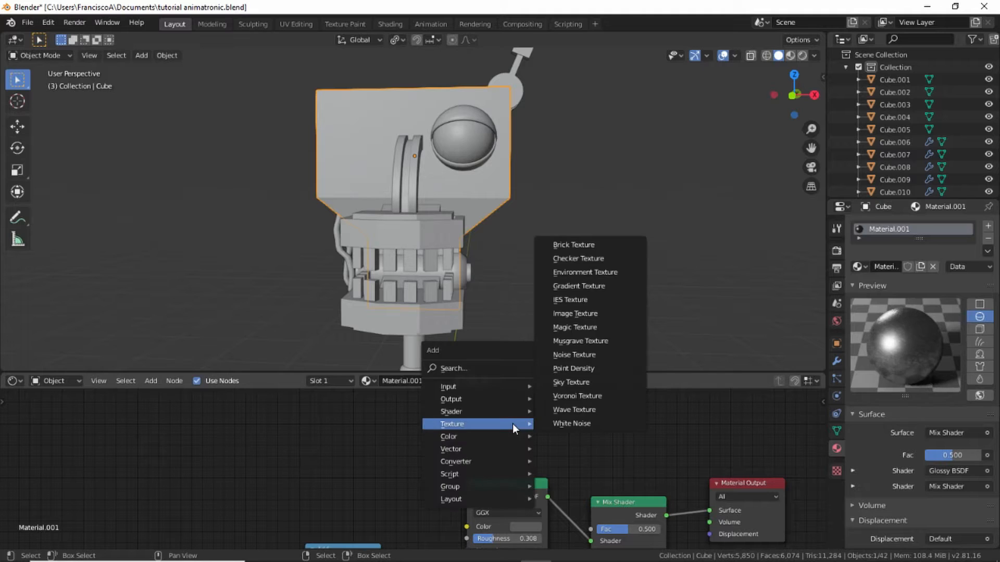
left_click(482, 368)
type("ma")
left_click(486, 496)
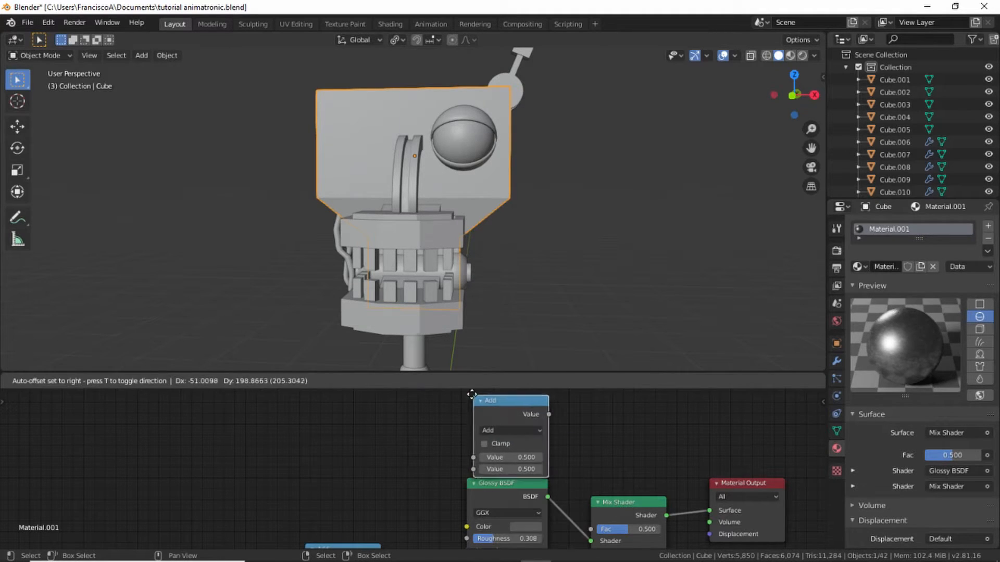
left_click_drag(567, 498, 590, 529)
- Set the upper Glossy BSDF's color to black, with an HSV value of 0
scroll(524, 461, "up", 3)
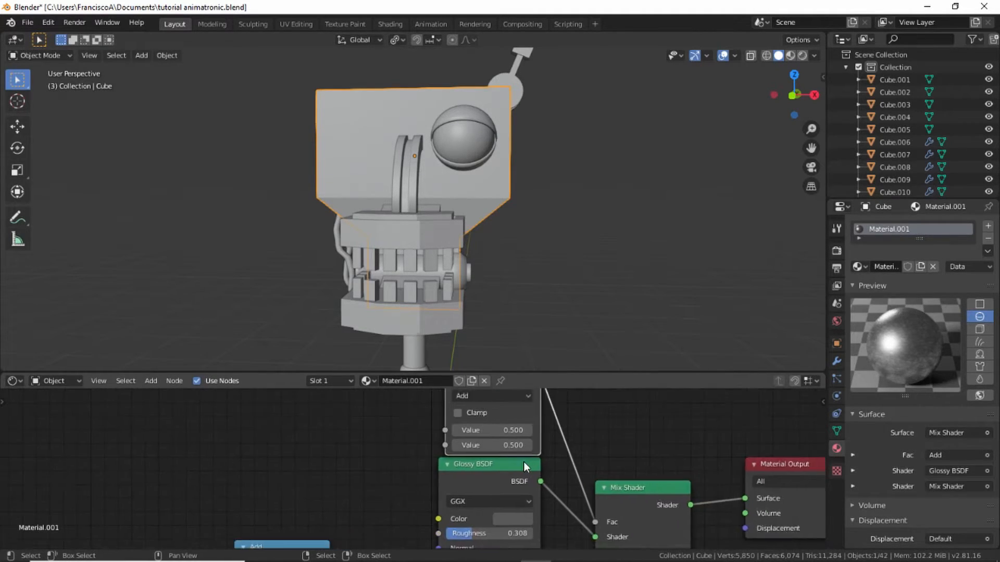
left_click(530, 434)
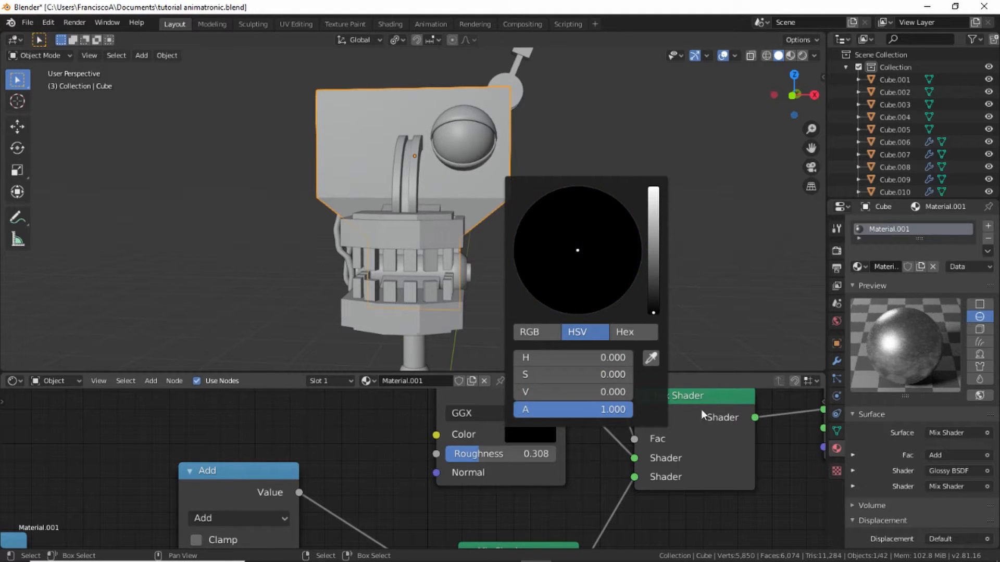
middle_click_drag(677, 416, 668, 524)
- Lower the second value of the Math node that drives the first Mix Shader
left_click(451, 450)
left_click(450, 449)
left_click(450, 450)
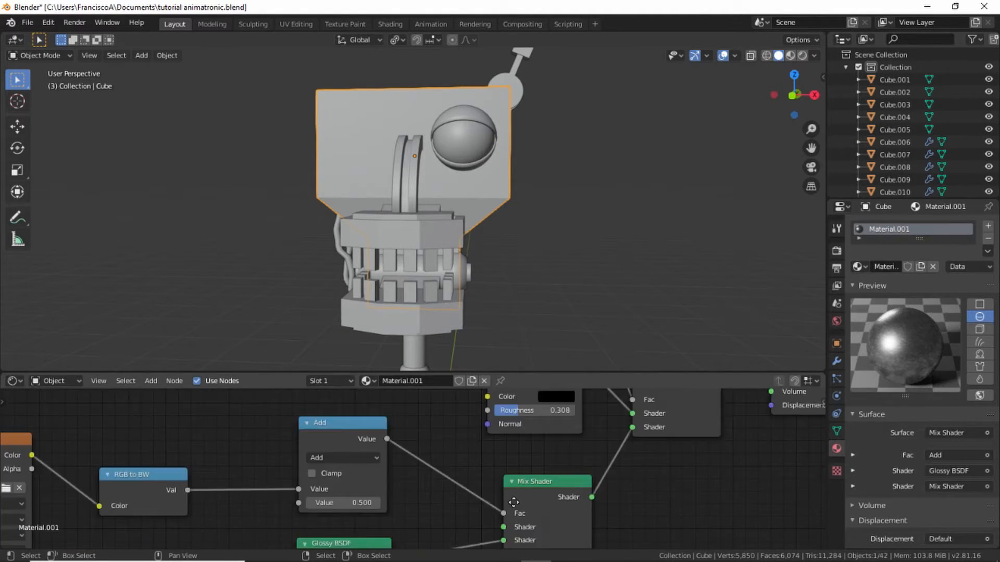
- Lower the second value of the Math node fed by RGB to BW to 0.200
scroll(390, 464, "up", 3)
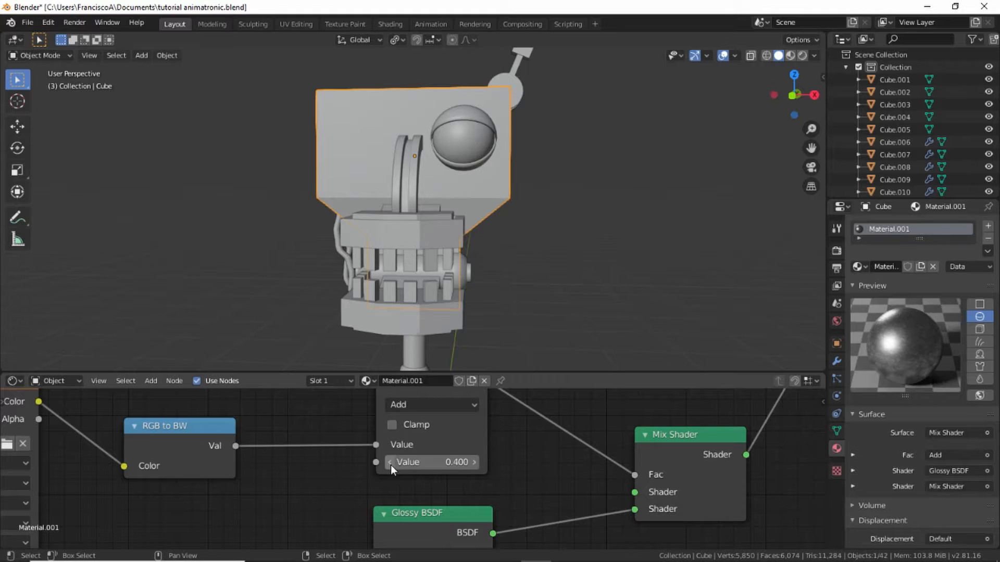
left_click(390, 463)
left_click(392, 463)
- Raise the upper Math node's second value to 0.500 and set the upper Glossy BSDF's roughness to 0.5
left_click(596, 424)
left_click(596, 424)
left_click(596, 423)
middle_click_drag(575, 455, 554, 527)
double_click(562, 438)
type(".5")
key("Return")
- Check the material preview on a cube and return it to the sphere
middle_click_drag(549, 442, 597, 517)
left_click(979, 329)
left_click(980, 317)
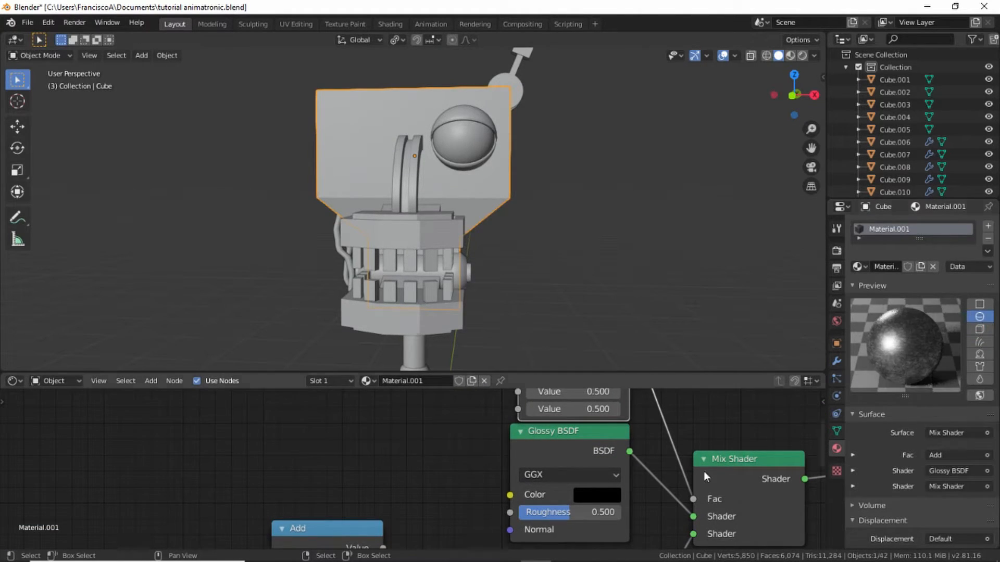
- Adjust the lower Glossy BSDF's color to a light grey
middle_click_drag(755, 449, 739, 302)
left_click(479, 514)
left_click(592, 333)
left_click_drag(592, 334, 596, 307)
- Set the upper Glossy BSDF's roughness to 1
middle_click_drag(753, 472, 664, 525)
middle_click_drag(668, 477, 623, 496)
left_click(602, 520)
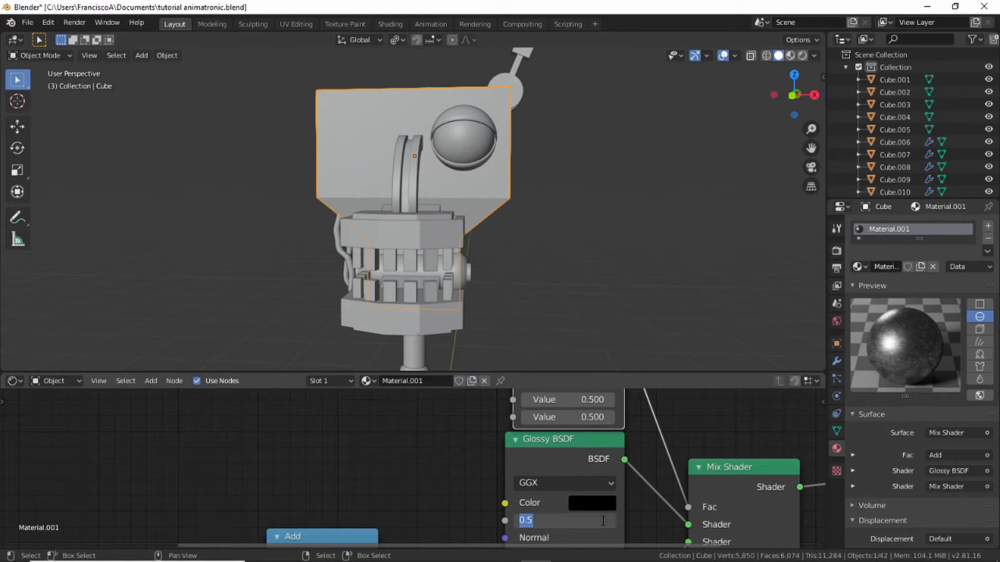
key("BackSpace")
type("1")
key("Return")
- Switch the viewport shading to Material Preview to show the head's material
middle_click_drag(732, 453, 764, 430)
middle_click_drag(589, 429, 616, 401)
scroll(576, 491, "down", 2)
middle_click_drag(588, 292, 566, 225)
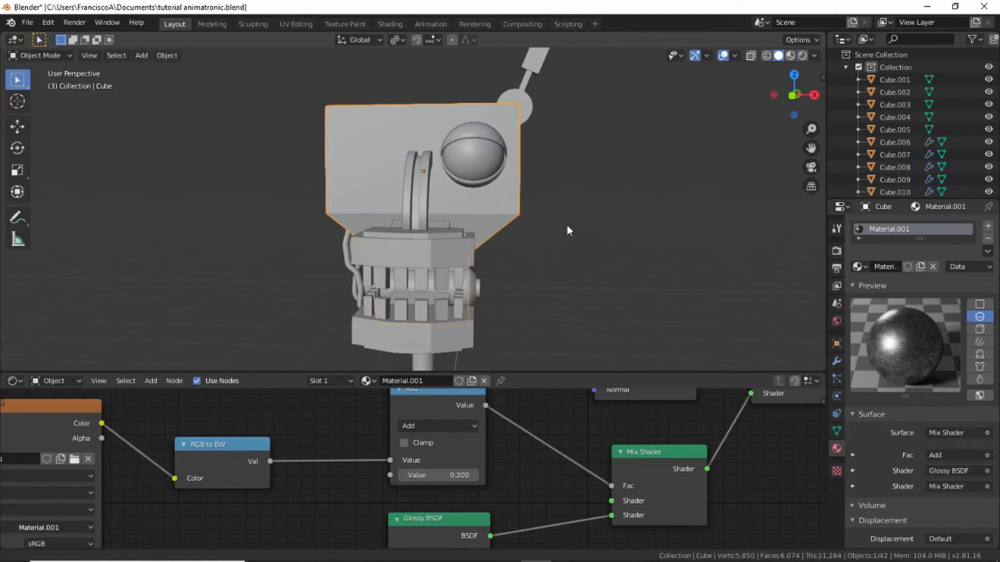
key("z")
left_click(538, 314)
- UV-unwrap the head block's mesh, trying one mapping method and then a different one
middle_click_drag(589, 291, 492, 217)
key("Tab")
key("u")
left_click(593, 211)
key("u")
left_click(492, 289)
key("Tab")
- Add a second material slot to the head and copy the material from the first slot
middle_click_drag(636, 241, 495, 374)
middle_click_drag(552, 485, 548, 371)
scroll(526, 292, "down", 5)
middle_click_drag(523, 281, 477, 220)
scroll(477, 220, "up", 6)
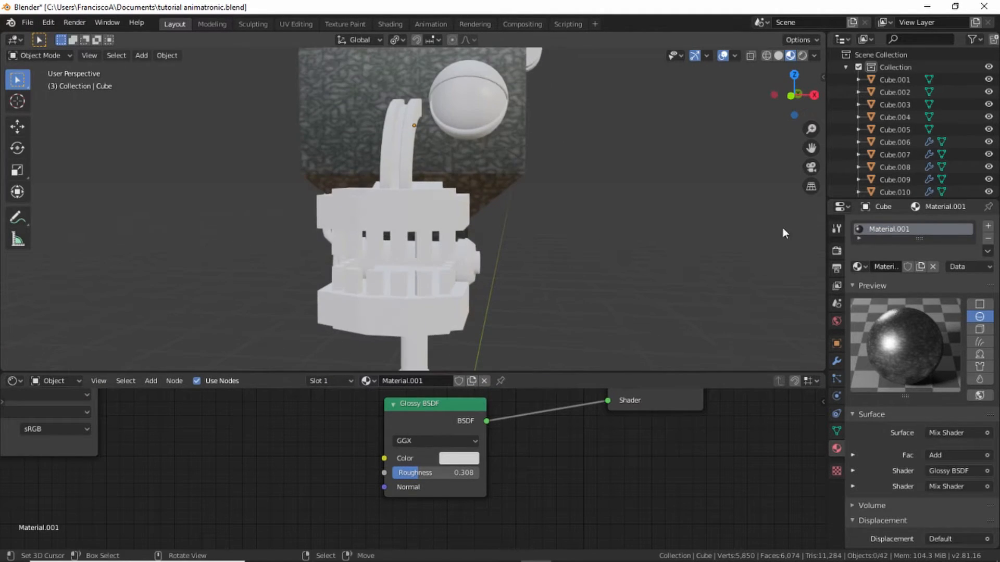
left_click(987, 226)
left_click(943, 228)
left_click(987, 251)
left_click(919, 265)
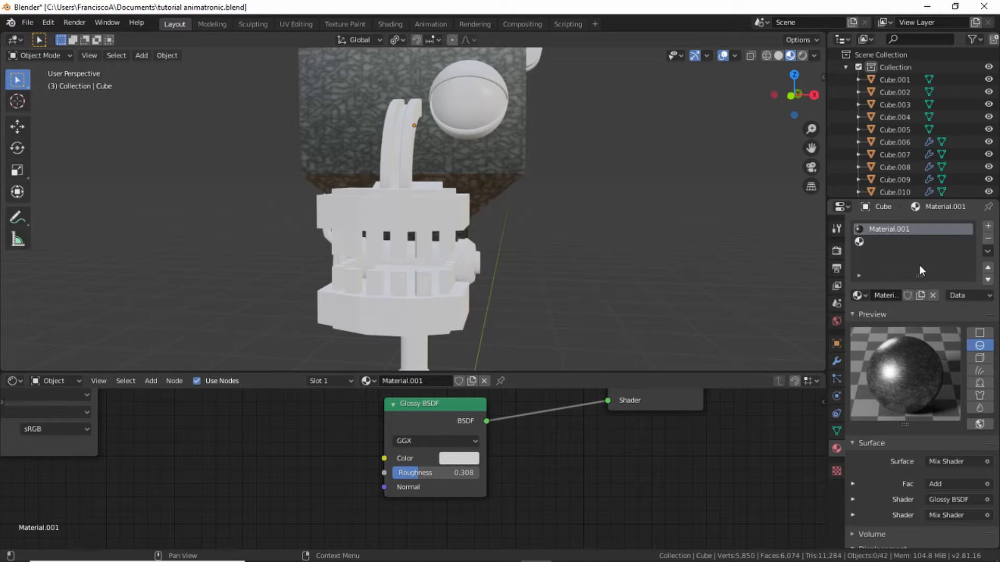
- Create a new material in the second slot, paste the copied material into it, and save the file
left_click(886, 240)
left_click(914, 292)
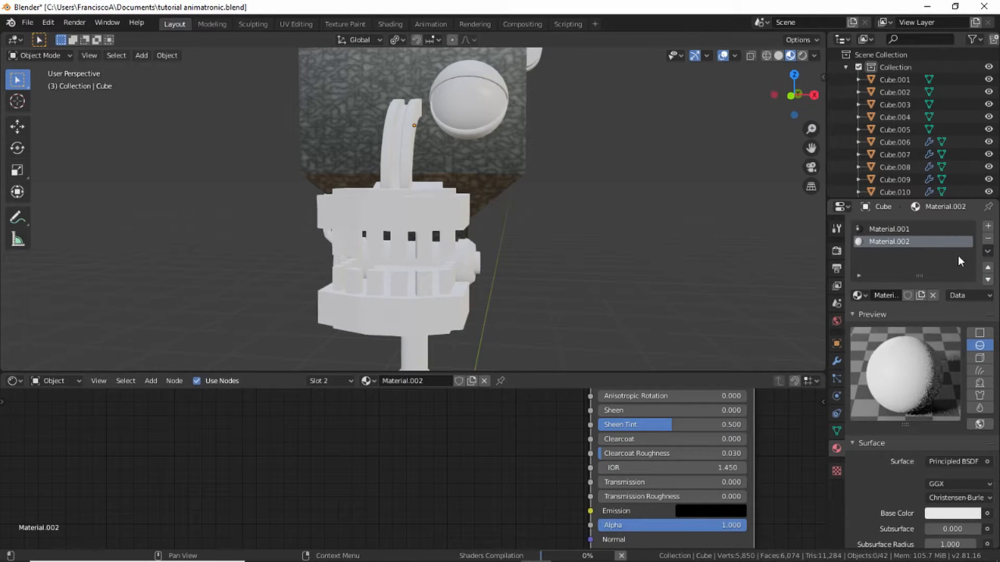
left_click(986, 251)
left_click(904, 290)
key("ctrl+s")
- In the new material, darken the lower Glossy BSDF's color to a value of about 0.514 and nudge the upper Glossy BSDF node down
middle_click_drag(532, 466, 541, 498)
left_click(472, 490)
left_click(566, 342)
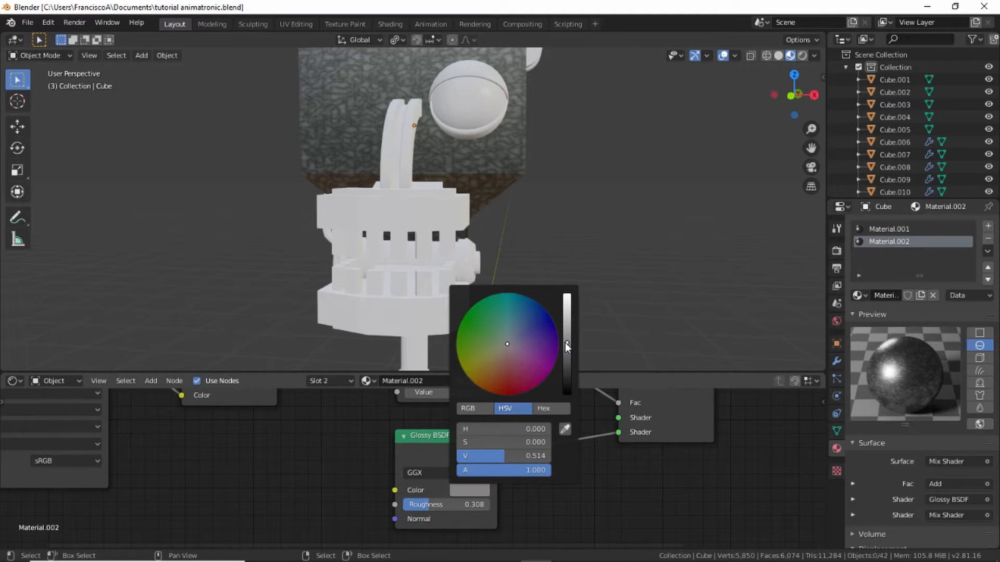
middle_click_drag(775, 449, 660, 531)
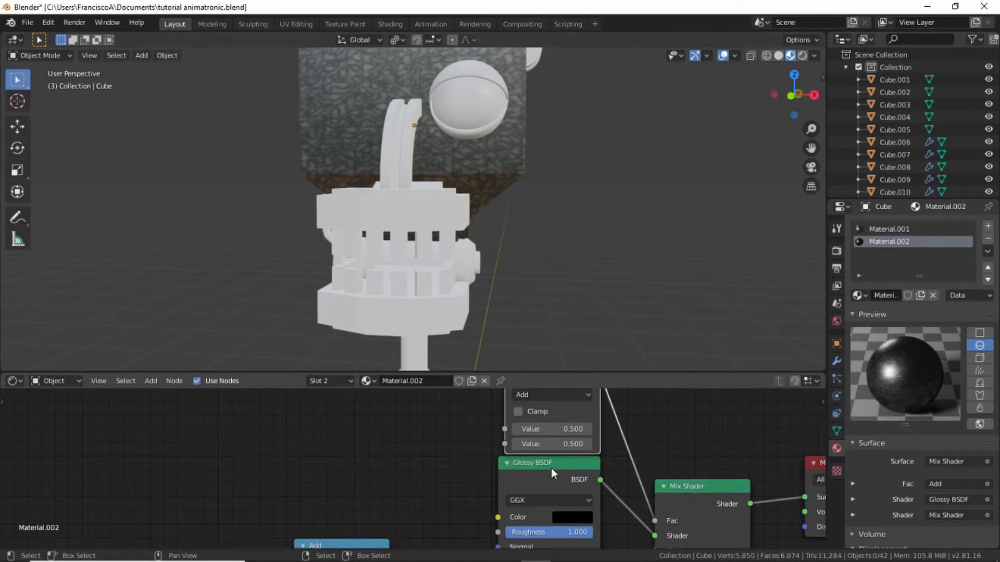
left_click_drag(547, 401, 551, 475)
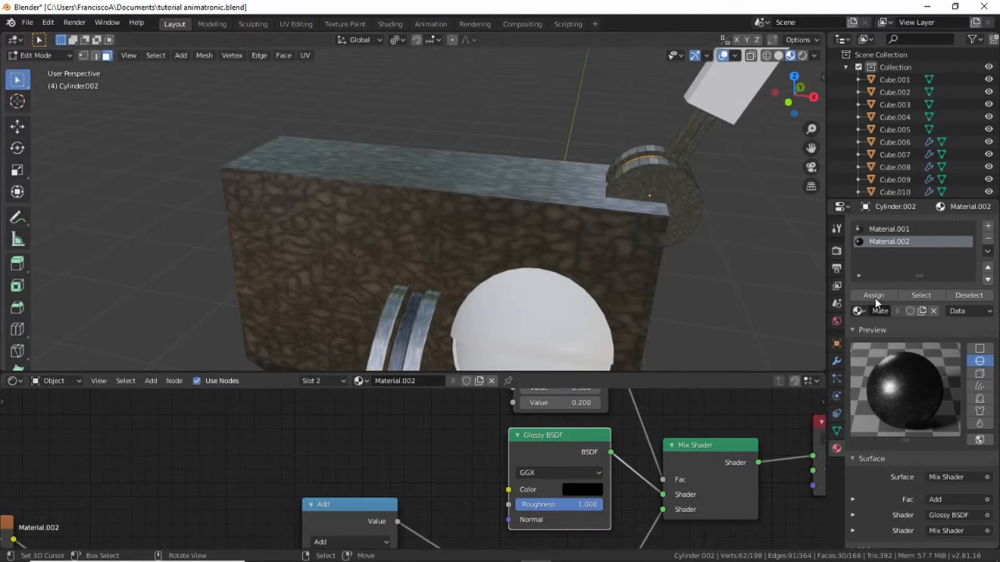
- Assign Material.002 to the selected faces of the ear's round hinge, finish editing its mesh and deselect everything
left_click(874, 298)
middle_click_drag(662, 209, 488, 202)
key("Tab")
key("alt+a")
- Apply Material.001 to the neck cylinder and the horizontal shoulder bar
scroll(488, 219, "down", 7)
middle_click_drag(486, 236, 509, 109)
scroll(569, 154, "up", 3)
middle_click_drag(489, 296, 529, 157, "shift")
left_click(457, 170)
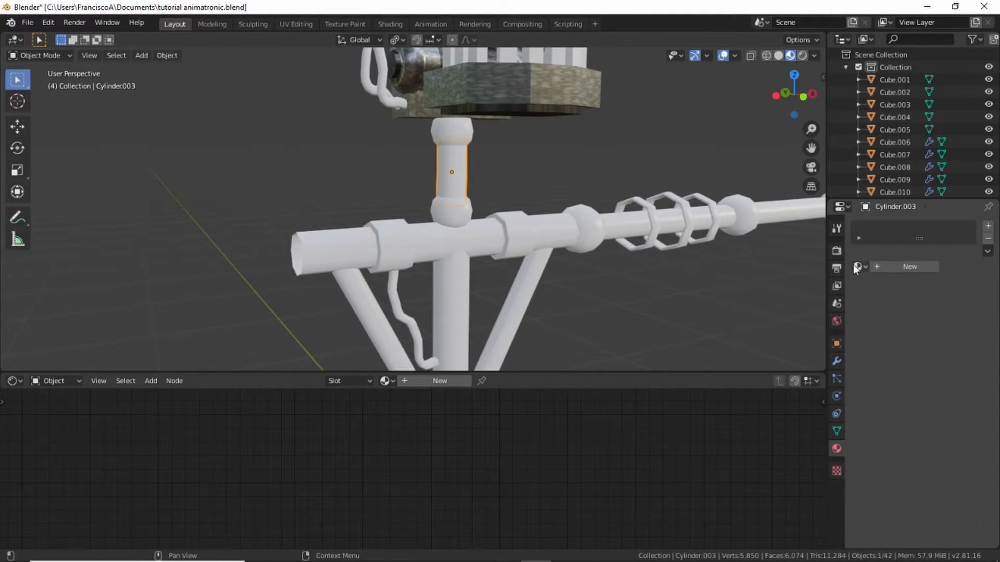
left_click(857, 266)
left_click(750, 298)
left_click(547, 234)
left_click(857, 267)
left_click(795, 297)
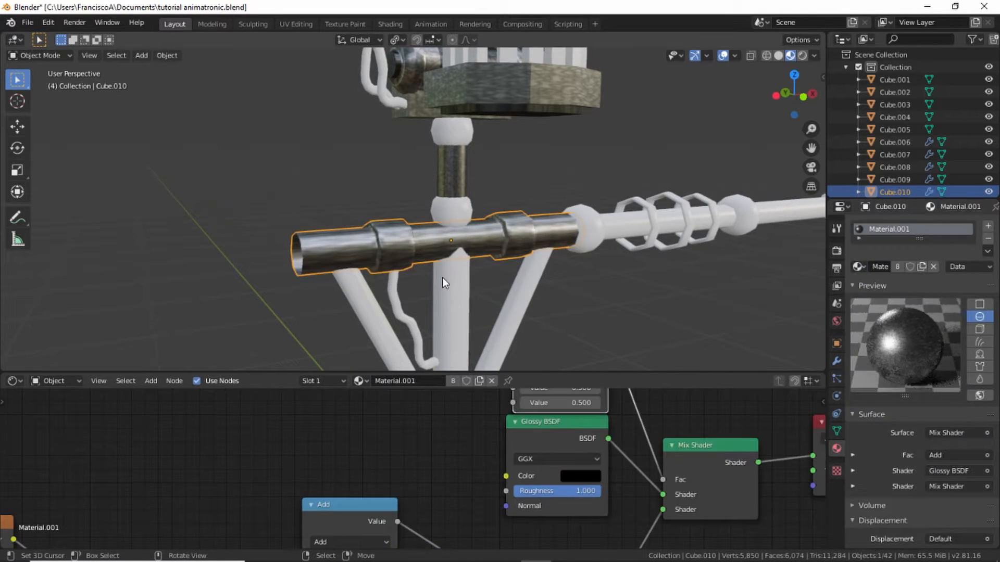
- Apply Material.001 to the vertical spine column and the diagonal braces under the shoulder bar
left_click(446, 281)
left_click(857, 267)
left_click(750, 297)
scroll(590, 257, "down", 6)
right_click(464, 260)
middle_click_drag(591, 257, 449, 218)
left_click(857, 266)
left_click(763, 299)
- Apply Material.001 to the upper arm rod, its rings and the forearm rod
scroll(515, 261, "up", 2)
right_click(514, 262)
right_click(519, 197)
left_click(859, 267)
left_click(752, 298)
right_click(534, 192)
left_click(859, 266)
left_click(753, 297)
right_click(707, 193)
left_click(859, 266)
left_click(753, 297)
- Apply Material.001 to the pelvis block and the horizontal hip tube beneath it
middle_click_drag(532, 243, 463, 289)
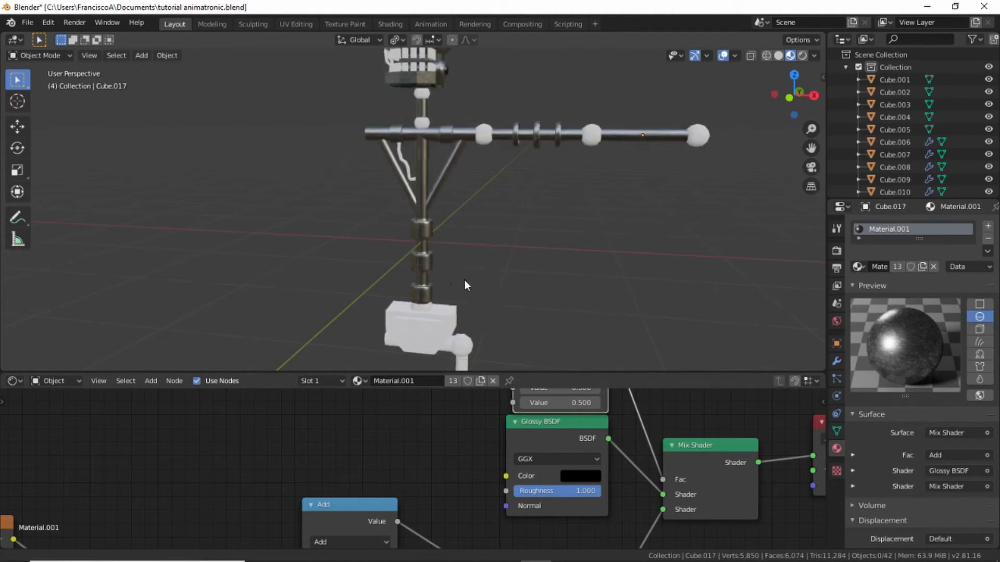
scroll(463, 290, "up", 3)
right_click(420, 281)
left_click(857, 266)
left_click(753, 297)
right_click(464, 306)
left_click(859, 266)
left_click(753, 297)
- Apply Material.001 to the thigh rod, save the file, and give the thigh rings the same material
middle_click_drag(498, 284, 516, 108, "shift")
right_click(497, 257)
right_click(488, 306)
left_click(859, 266)
left_click(753, 297)
key("ctrl+s")
right_click(494, 190)
left_click(859, 266)
left_click(752, 297)
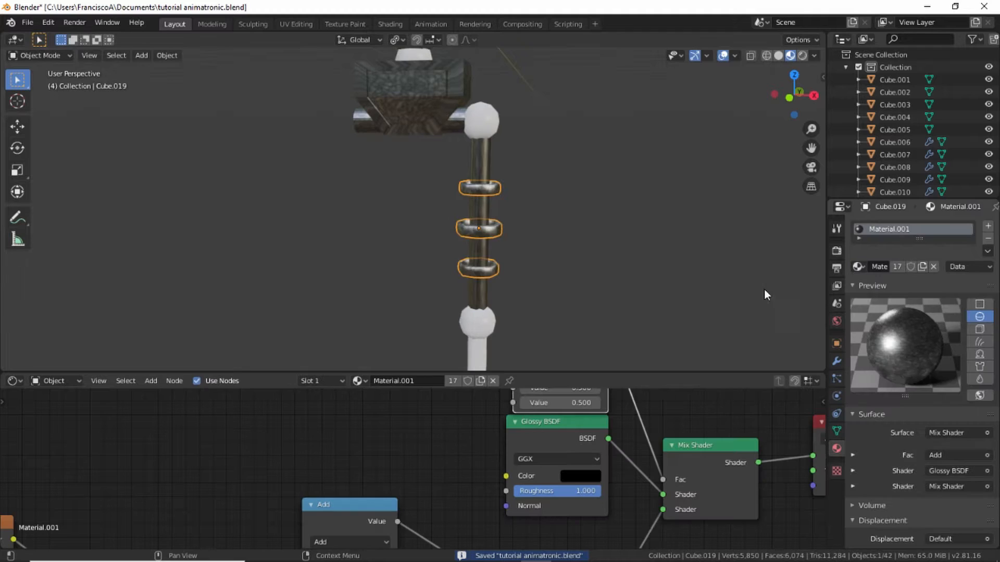
- Apply Material.001 to the shin rod and its rings
middle_click_drag(477, 280, 474, 251, "shift")
middle_click_drag(479, 354, 444, 144, "shift")
right_click(483, 215)
left_click(859, 266)
left_click(753, 297)
right_click(485, 206)
left_click(858, 268)
left_click(755, 297)
- Apply Material.001 to the foot and add a second material slot holding Material.002
right_click(442, 311)
left_click(859, 267)
left_click(763, 298)
left_click(988, 228)
left_click(860, 295)
left_click(773, 338)
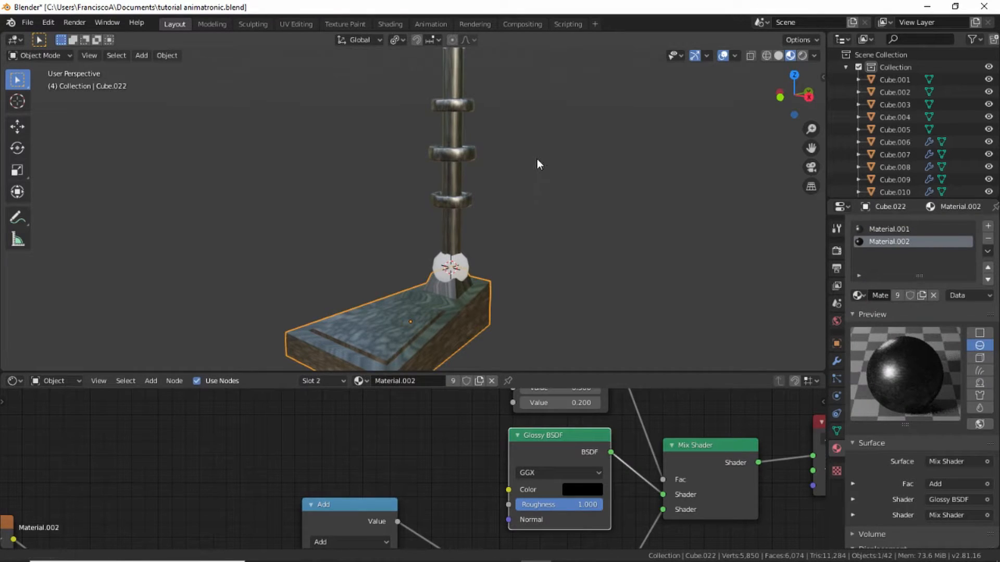
- Open the foot's mesh for editing
middle_click_drag(442, 332, 498, 240, "shift")
scroll(498, 240, "up", 2)
key("Tab")
scroll(498, 240, "up", 3)
right_click(508, 304, "alt")
key("c")
left_click(495, 235)
right_click(493, 240)
key("alt+a")
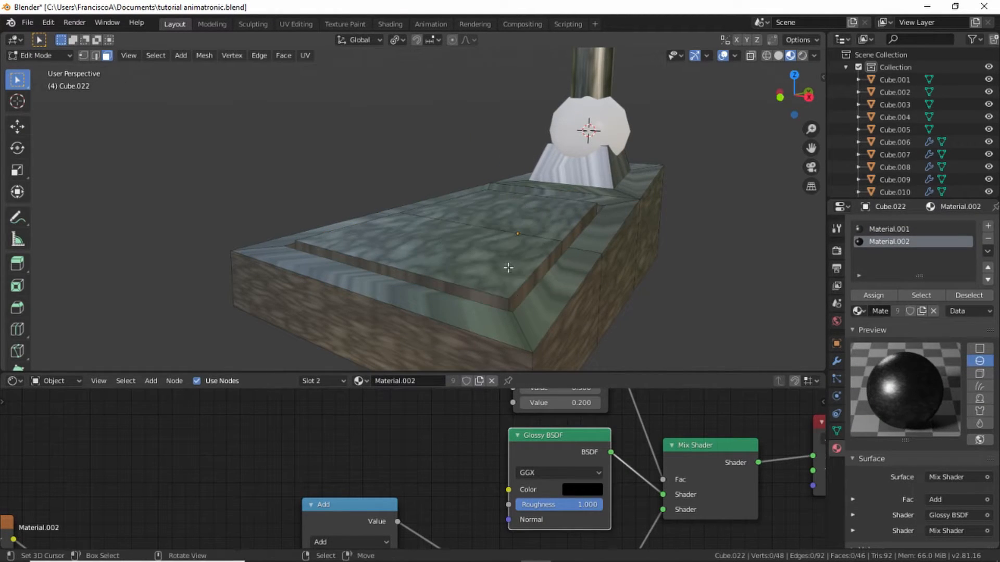
- Select the raised panel on top of the foot with its side faces and assign Material.002 to them
right_click(504, 302, "shift")
right_click(557, 254, "shift")
right_click(570, 239, "shift")
key("c")
left_click(479, 230)
right_click(481, 230)
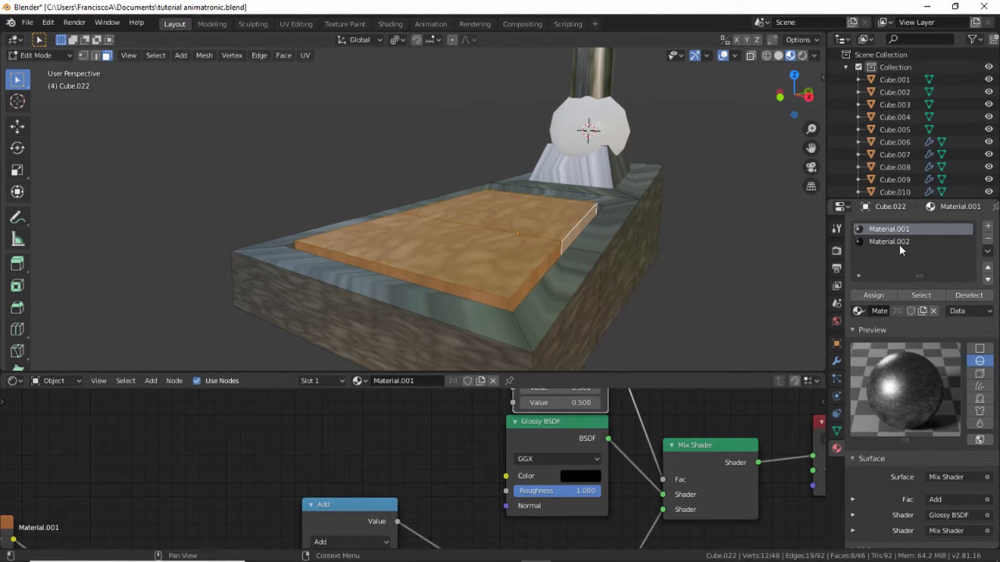
left_click(899, 243)
left_click(873, 296)
- Unwrap the entire foot mesh with Cube Projection and return to object mode
key("alt+a")
key("a")
key("u")
left_click(589, 211)
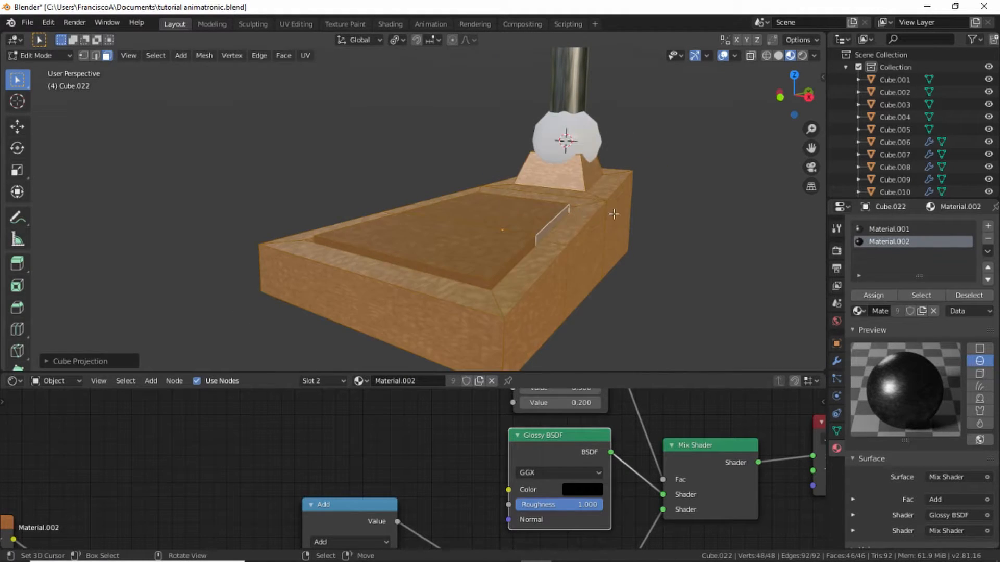
key("Tab")
- UV-unwrap the thigh rod's mesh above the knee ball
scroll(551, 141, "down", 5)
middle_click_drag(551, 140, 540, 260, "shift")
scroll(480, 155, "up", 2)
right_click(476, 160)
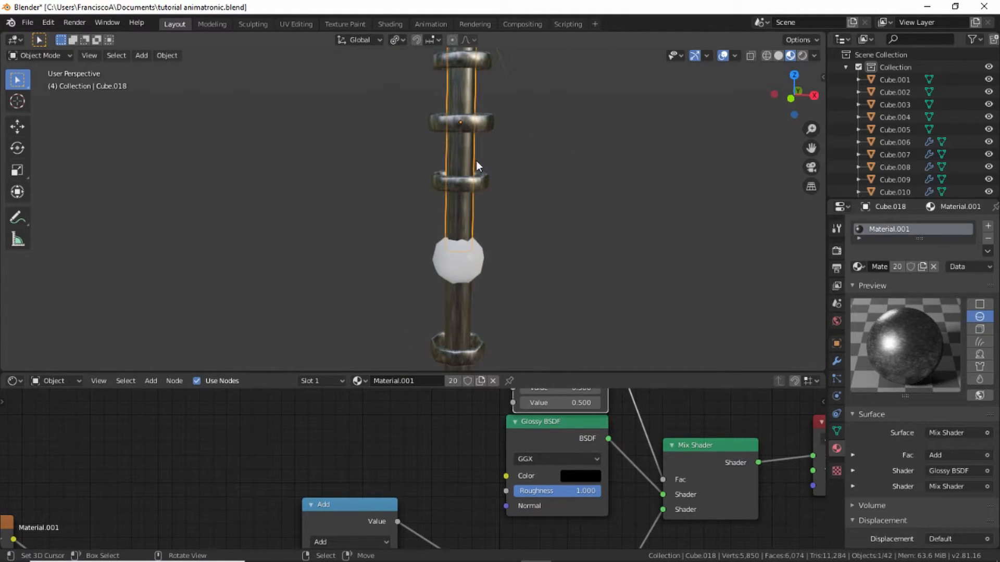
key("Tab")
key("u")
left_click(479, 163)
key("Tab")
- Select the whole mesh of the thigh piece just below the hip ball and UV-unwrap it
scroll(500, 164, "down", 4)
middle_click_drag(502, 165, 489, 246, "shift")
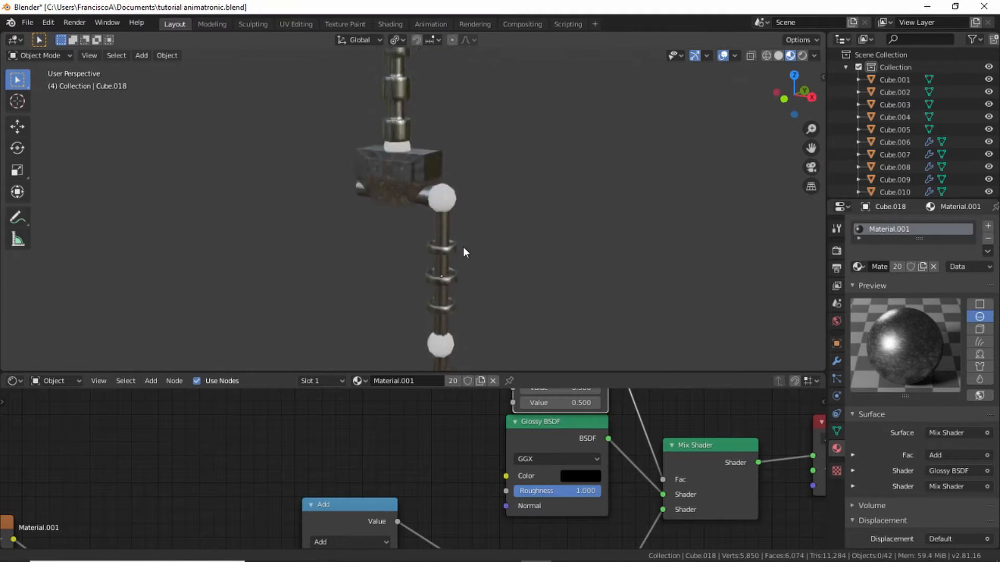
scroll(463, 248, "up", 4)
right_click(462, 249)
key("Tab")
key("a")
key("u")
left_click(462, 250)
key("Tab")
- Select the spine column's whole mesh and UV-unwrap it
scroll(452, 245, "down", 3)
middle_click_drag(417, 138, 395, 233, "shift")
right_click(373, 233)
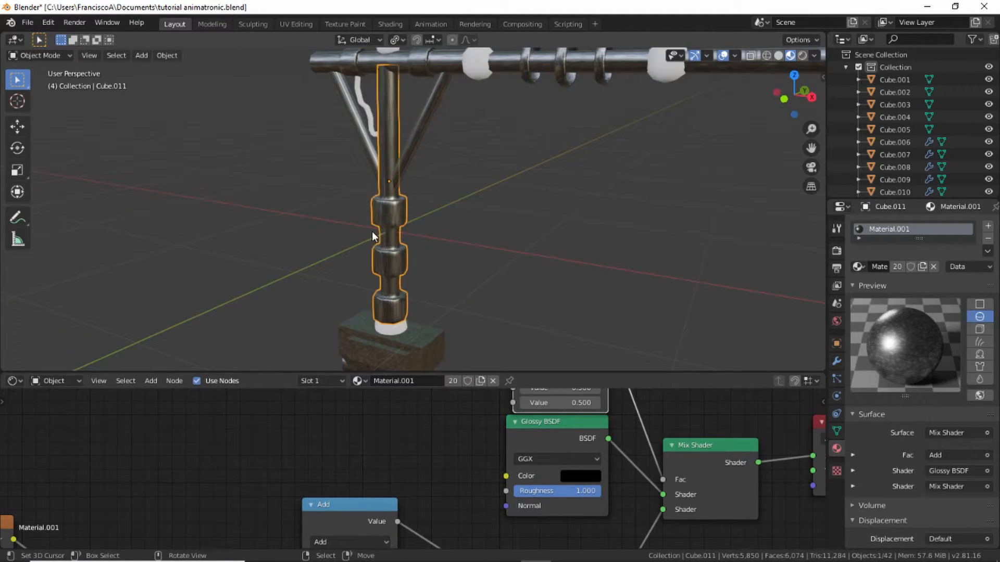
key("Tab")
key("a")
key("u")
left_click(393, 201)
key("Tab")
- Apply Material.002 to the upper and lower ball joints of the neck
scroll(476, 276, "down", 3)
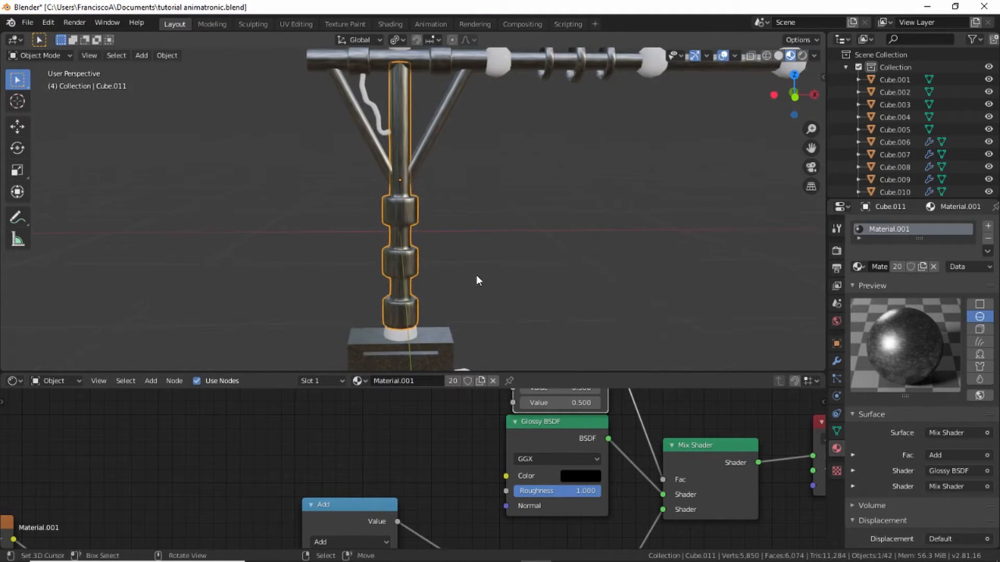
middle_click_drag(476, 276, 393, 302, "shift")
scroll(394, 292, "down", 2)
middle_click_drag(398, 183, 443, 216, "shift")
scroll(426, 214, "up", 3)
right_click(417, 215)
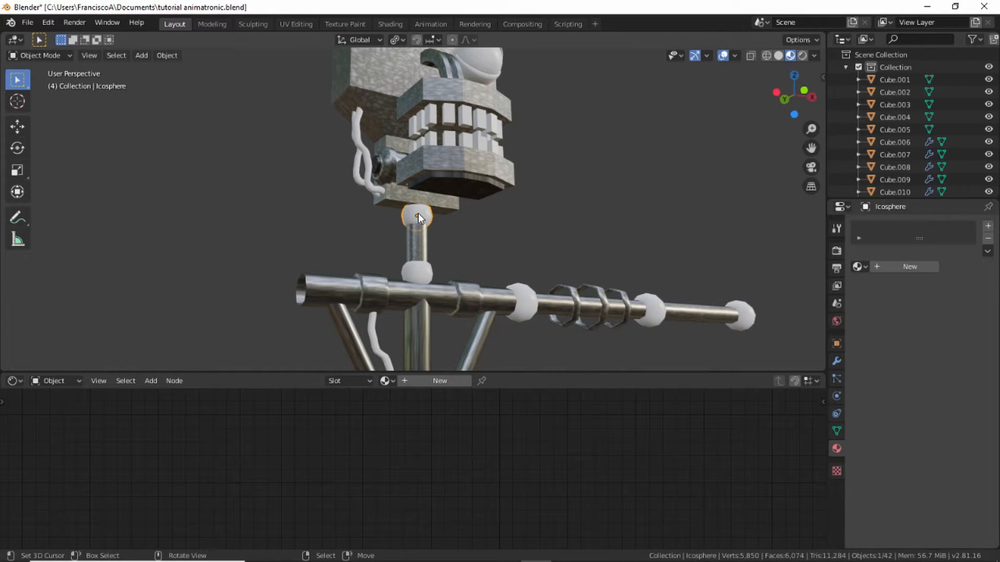
left_click(860, 267)
left_click(755, 309)
right_click(418, 271)
left_click(861, 269)
left_click(755, 309)
- Apply Material.002 to the arm's ball joints at the shoulder, the elbow and the outer end
right_click(518, 302)
left_click(860, 267)
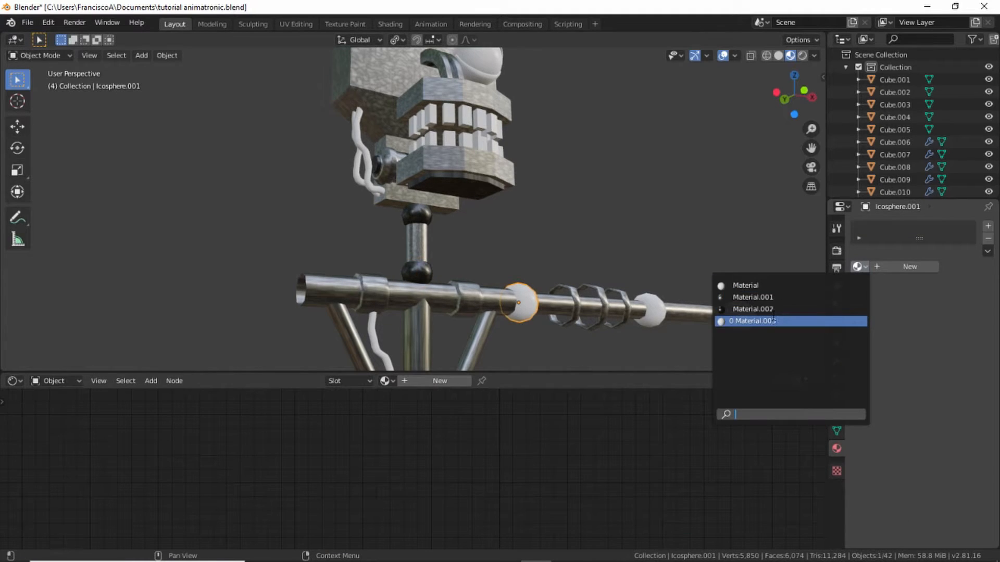
left_click(749, 319)
right_click(739, 307)
left_click(857, 267)
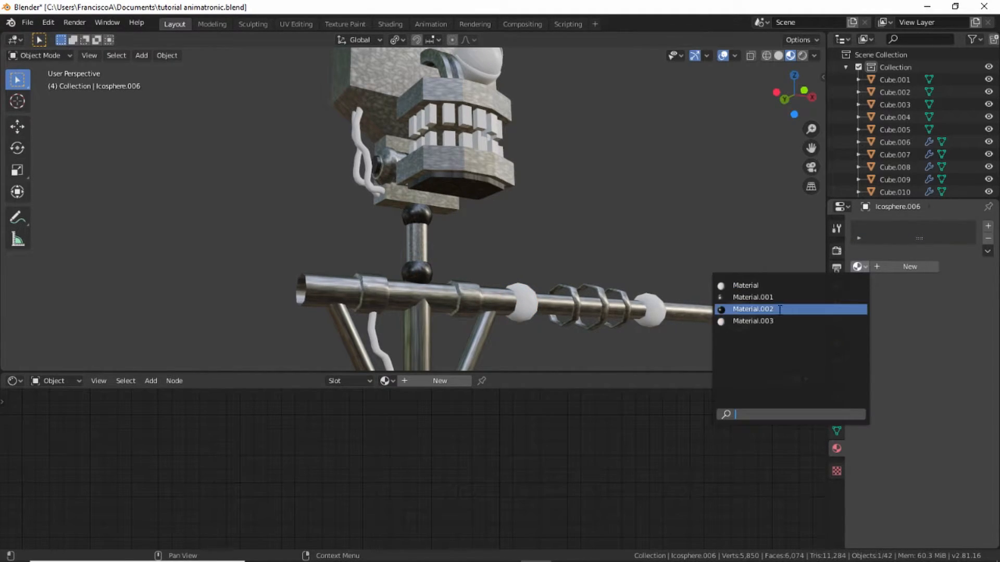
left_click(750, 308)
right_click(518, 302)
left_click(857, 268)
left_click(750, 309)
right_click(651, 308)
left_click(858, 268)
left_click(750, 308)
- Apply Material.002 to the remaining white ball joints from the lower torso down through the hip and leg
scroll(646, 296, "down", 3)
middle_click_drag(599, 293, 596, 194, "shift")
scroll(563, 227, "down", 4)
scroll(597, 194, "up", 4)
right_click(511, 265)
left_click(858, 267)
left_click(791, 308)
middle_click_drag(639, 272, 595, 174, "shift")
middle_click_drag(814, 269, 732, 295, "shift")
right_click(435, 242)
left_click(858, 267)
left_click(796, 309)
middle_click_drag(498, 244, 548, 86, "shift")
scroll(548, 86, "up", 3)
right_click(528, 251)
left_click(858, 267)
left_click(801, 309)
middle_click_drag(595, 298, 567, 44, "shift")
right_click(501, 295)
left_click(858, 267)
left_click(799, 309)
scroll(604, 237, "down", 5)
key("alt+a")
- Add a second material slot to the pelvis block and put Material.002 in it
middle_click_drag(604, 238, 461, 208, "shift")
scroll(540, 271, "up", 2)
scroll(460, 208, "up", 2)
middle_click_drag(461, 209, 492, 249)
right_click(491, 249)
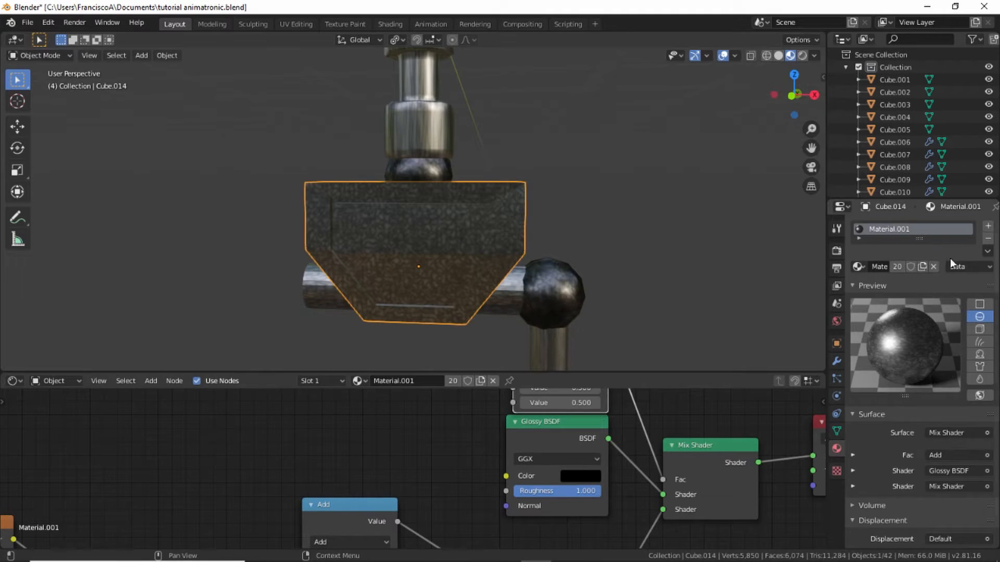
left_click(987, 227)
left_click(860, 296)
left_click(801, 337)
- Select the faces of the pelvis block's inset detail and assign the second material slot to them
key("Tab")
scroll(476, 285, "up", 3)
right_click(449, 290)
right_click(445, 318, "shift")
middle_click_drag(445, 317, 427, 324)
right_click(454, 330, "alt+shift")
left_click(870, 297)
key("alt+a")
key("Tab")
key("alt+a")
- Apply Material.002 to the long ear piece on top of the head
scroll(489, 174, "down", 7)
middle_click_drag(489, 174, 489, 243, "shift")
middle_click_drag(507, 99, 482, 210, "shift")
scroll(482, 208, "up", 6)
right_click(484, 175)
left_click(859, 266)
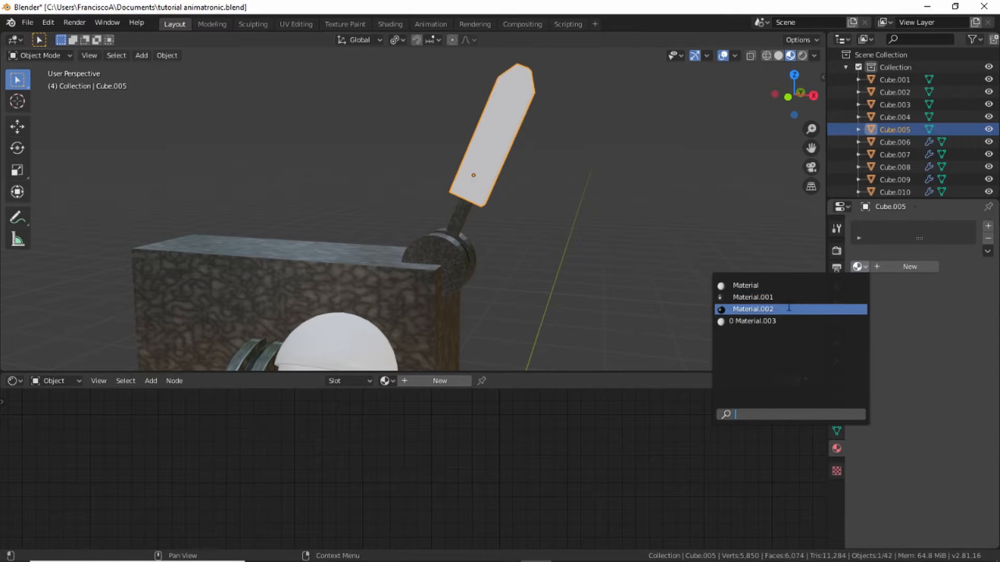
left_click(770, 308)
key("alt+a")
- Apply Material.003 to the upper eyelid half-sphere
scroll(490, 270, "down", 7)
middle_click_drag(488, 270, 477, 316)
scroll(505, 244, "up", 4)
scroll(490, 258, "down", 4)
scroll(479, 252, "up", 5)
right_click(466, 198)
right_click(465, 197)
key("KP_Decimal")
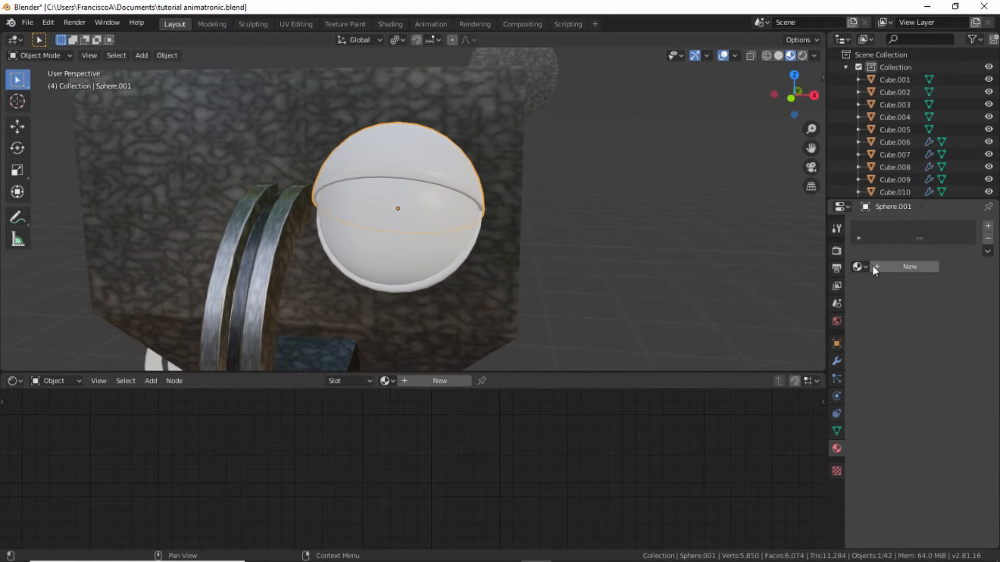
left_click(859, 266)
left_click(788, 321)
- Paste the copied material into the upper eyelid's Material.003 and save the file
left_click(987, 251)
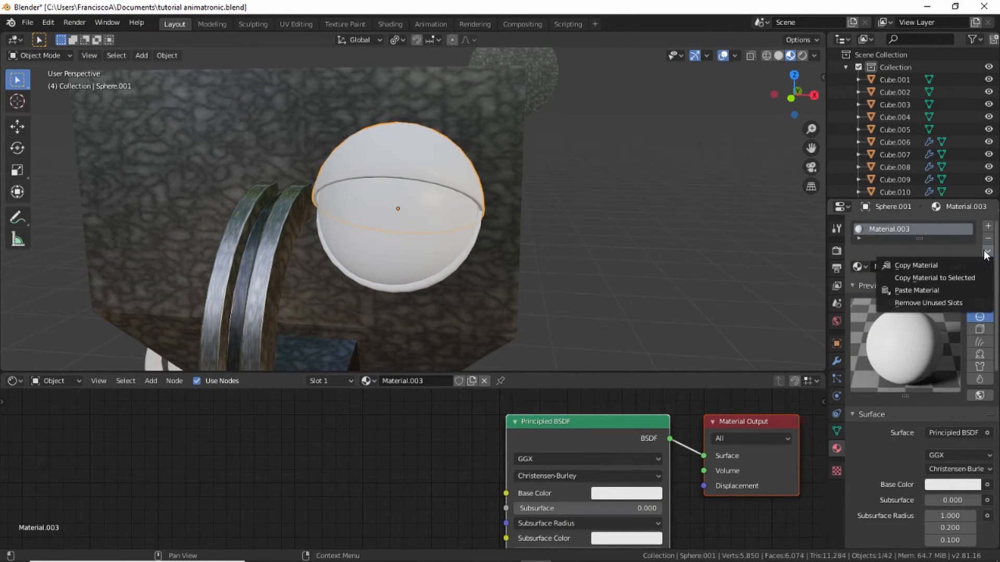
left_click(911, 289)
key("ctrl+s")
- Replace the black Glossy BSDF feeding the final Mix Shader of Material.003 with a Diffuse BSDF
middle_click_drag(621, 484, 575, 474)
left_click(939, 470)
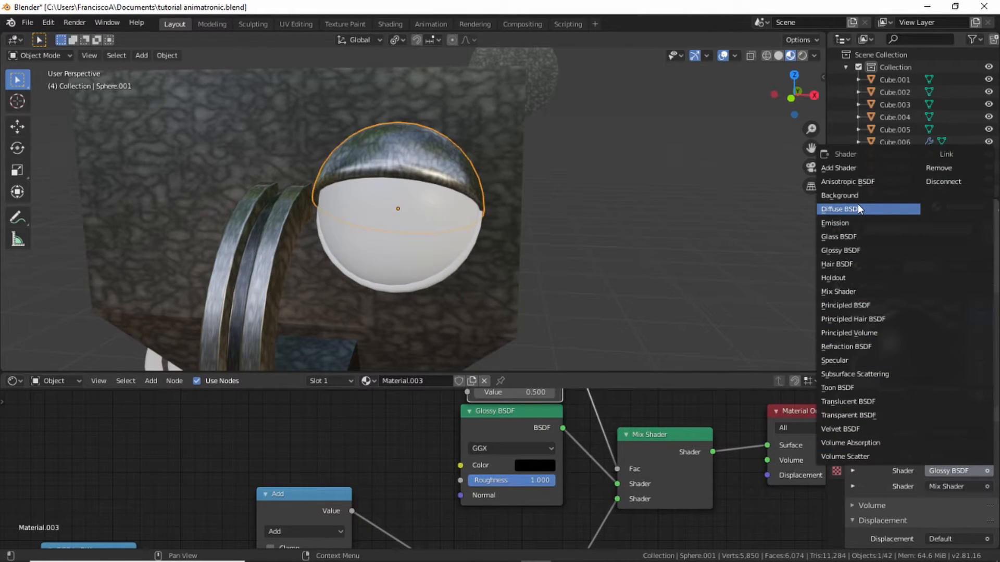
left_click(873, 209)
left_click_drag(507, 414, 509, 427)
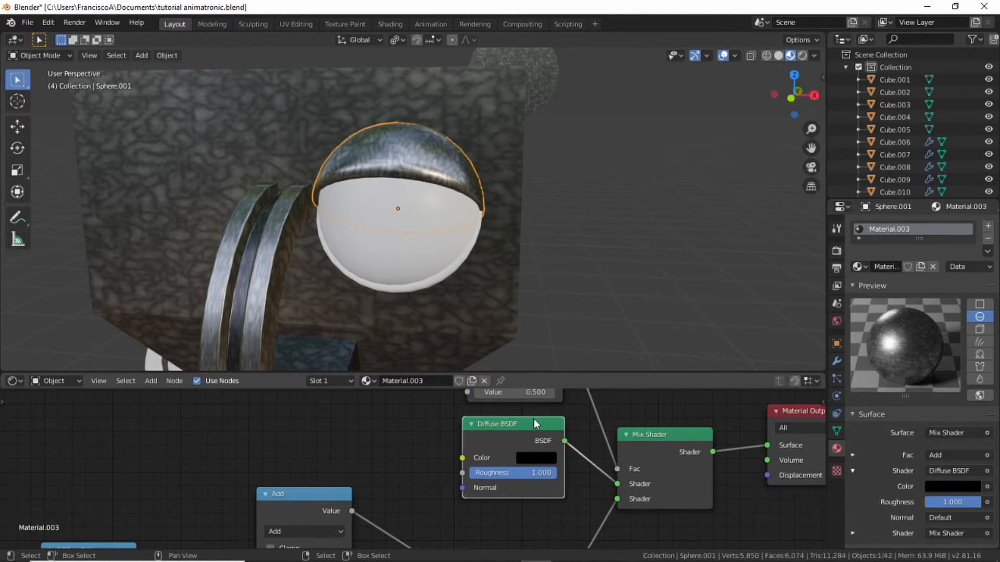
- Try roughness values of 0.55 and 0.5 on the remaining Glossy BSDF of the eyelid material
middle_click_drag(534, 418, 535, 443)
scroll(531, 442, "up", 1)
left_click(477, 415)
middle_click_drag(512, 490, 702, 523)
double_click(489, 475)
type("0.555")
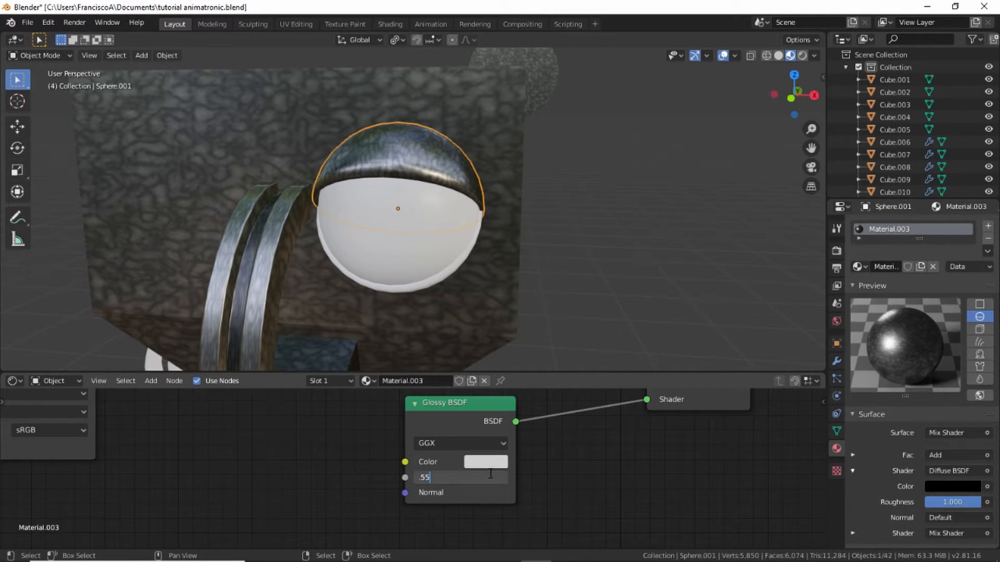
key("Return")
middle_click_drag(636, 462, 605, 489)
left_click(443, 504)
type("0.5")
key("Return")
middle_click_drag(736, 399, 619, 498)
middle_click_drag(513, 475, 520, 425)
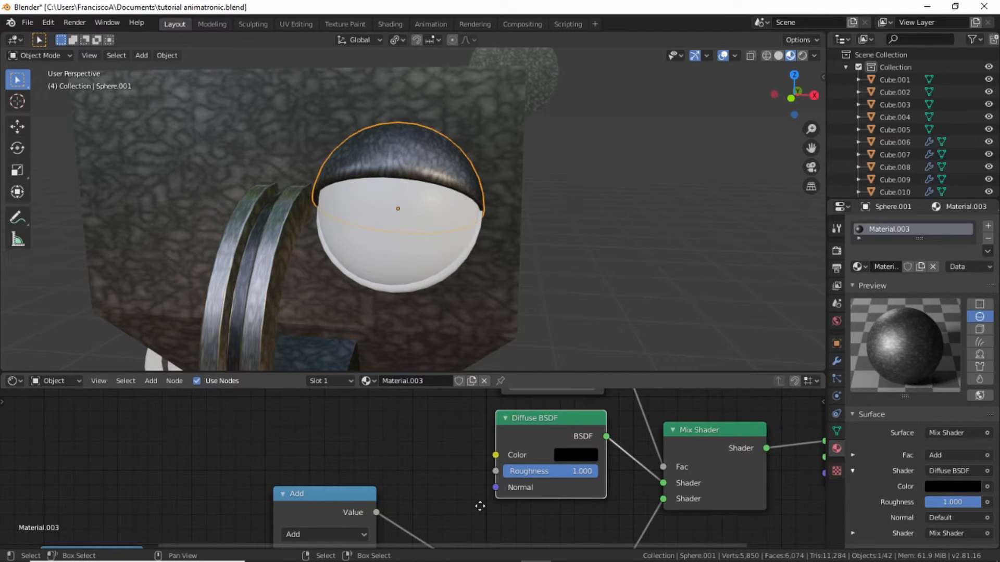
- Replace the Add node driving the final Mix Shader's factor with a Layer Weight node, using its Facing output
middle_click_drag(364, 548, 554, 458)
key("x")
key("shift+a")
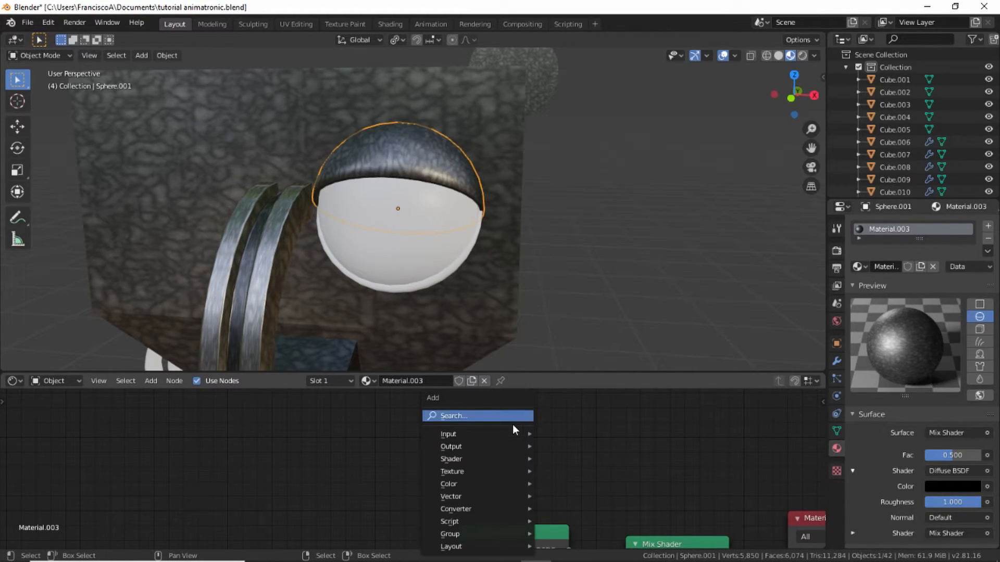
mouse_move(472, 449)
mouse_move(497, 437)
left_click(584, 282)
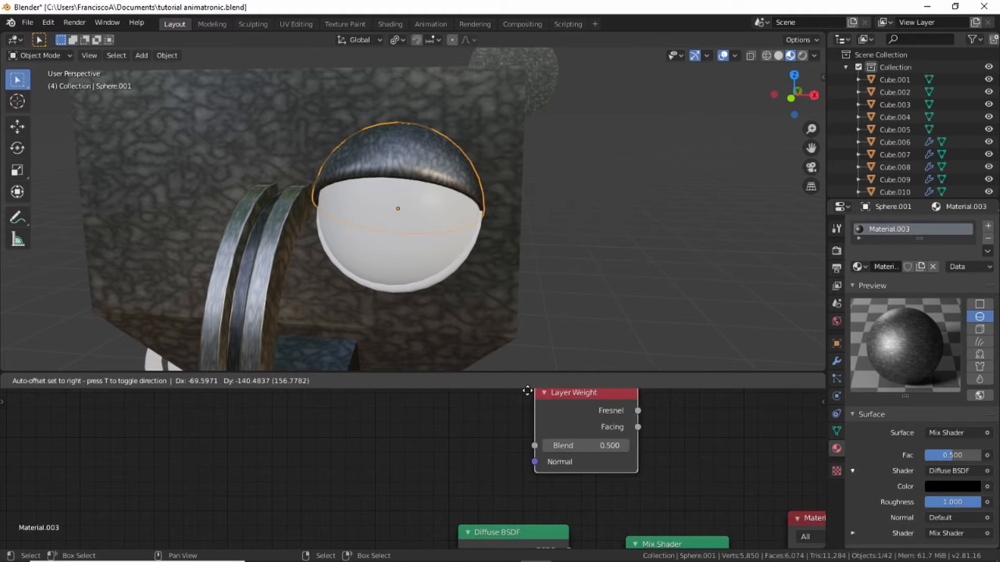
left_click(464, 419)
middle_click_drag(541, 463, 505, 406)
left_click_drag(537, 397, 586, 522)
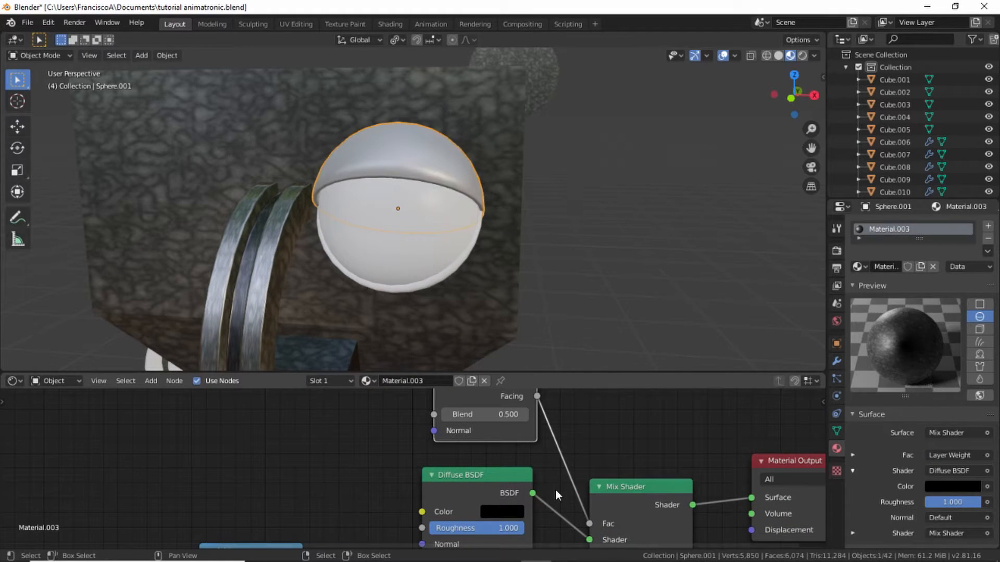
- Set the roughness of the eyelid material's Glossy BSDF to 0.3
middle_click_drag(405, 525, 452, 479)
middle_click_drag(465, 547, 501, 476)
scroll(501, 476, "up", 2)
left_click(440, 456)
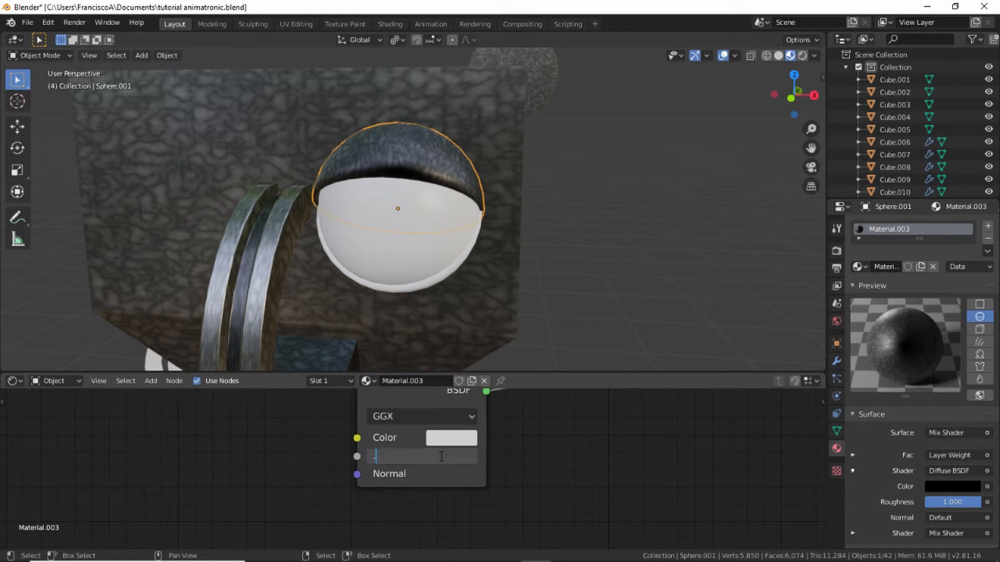
type(".3")
key("Return")
middle_click_drag(543, 403, 558, 454)
scroll(559, 453, "up", 1)
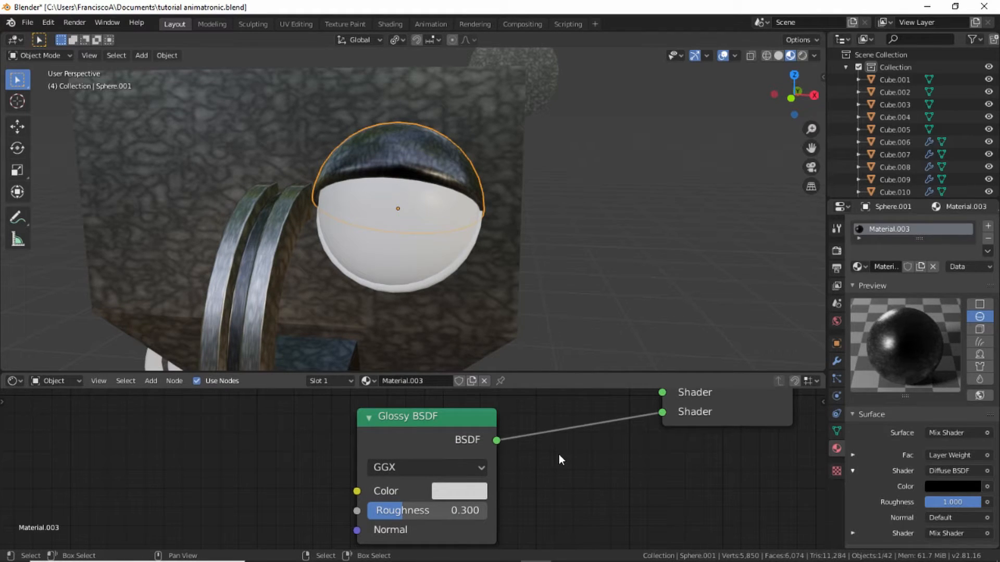
- Check the eyelid's shine from another angle and set its Glossy BSDF roughness to 0.35
scroll(561, 202, "down", 6)
scroll(560, 207, "up", 5)
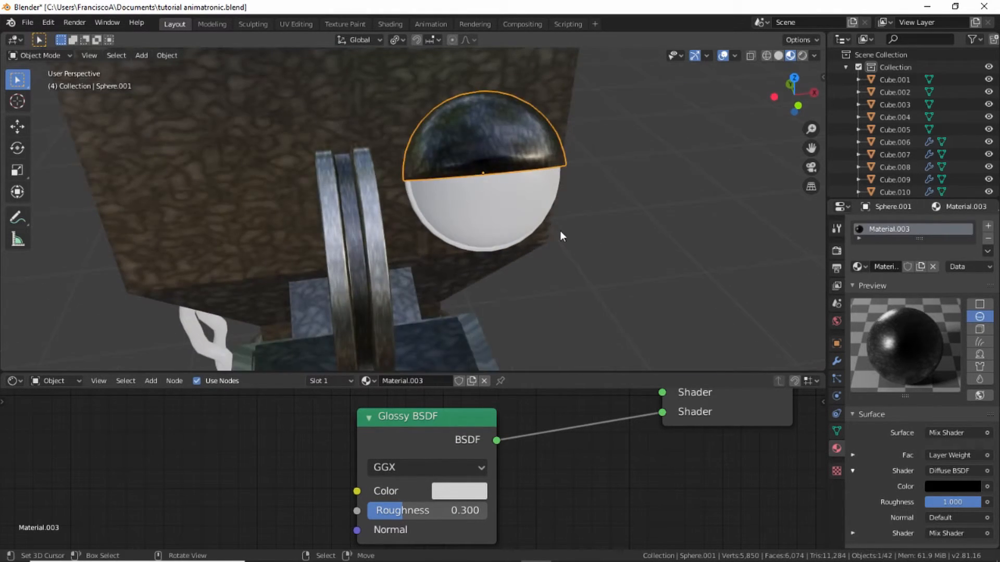
left_click(470, 509)
type(".35")
key("Return")
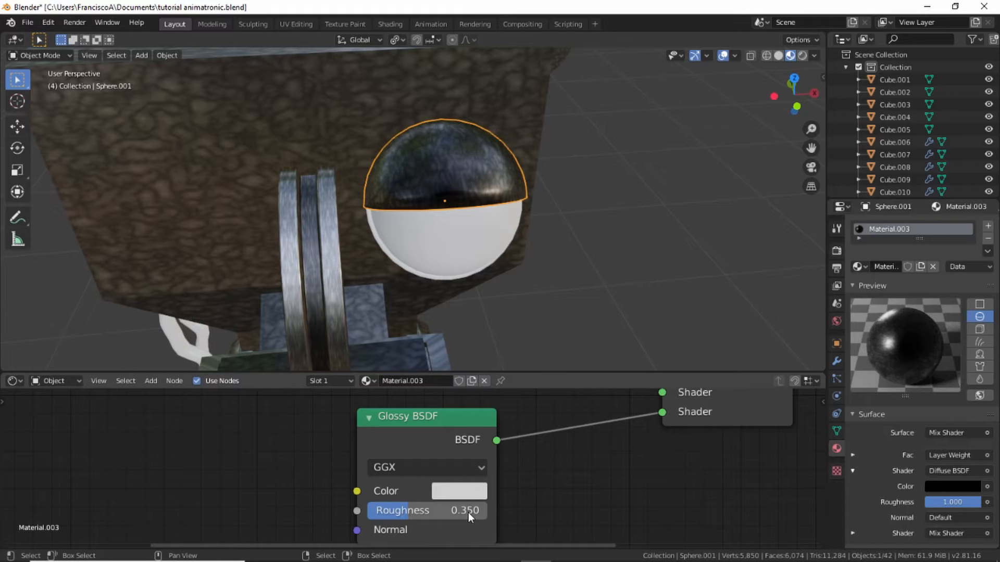
left_click(480, 492)
left_click(595, 270)
- Apply Material.003 to the lower eyelid half-sphere
middle_click_drag(593, 283, 573, 270)
left_click(432, 208)
left_click(855, 267)
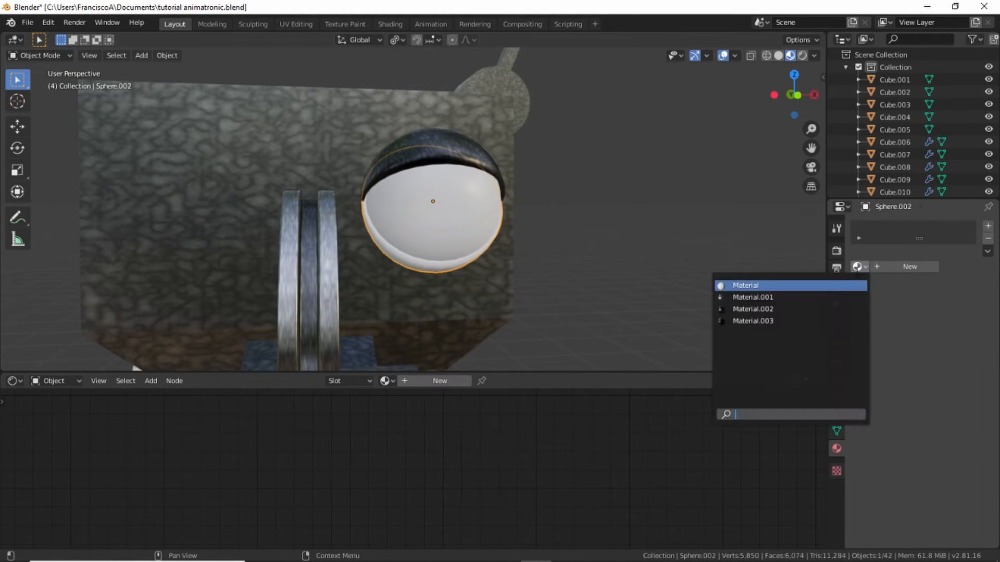
left_click(768, 321)
right_click(634, 253)
- Create a new material for the upper row of teeth and set its surface to Diffuse BSDF
scroll(633, 253, "down", 7)
middle_click_drag(632, 254, 508, 273)
scroll(509, 272, "up", 4)
middle_click_drag(323, 266, 525, 251, "shift")
scroll(499, 247, "up", 1)
scroll(510, 247, "up", 3)
left_click(354, 247)
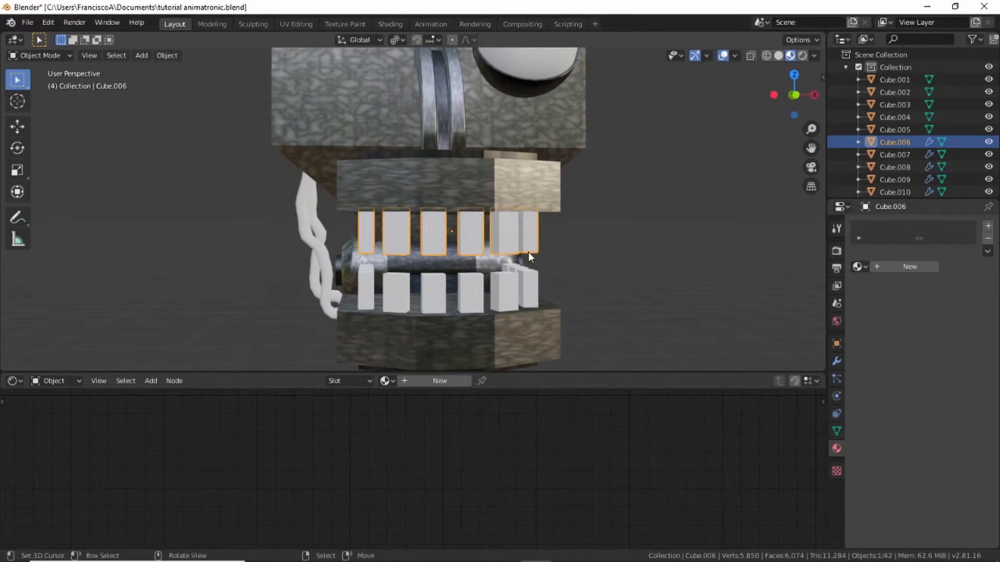
left_click(898, 269)
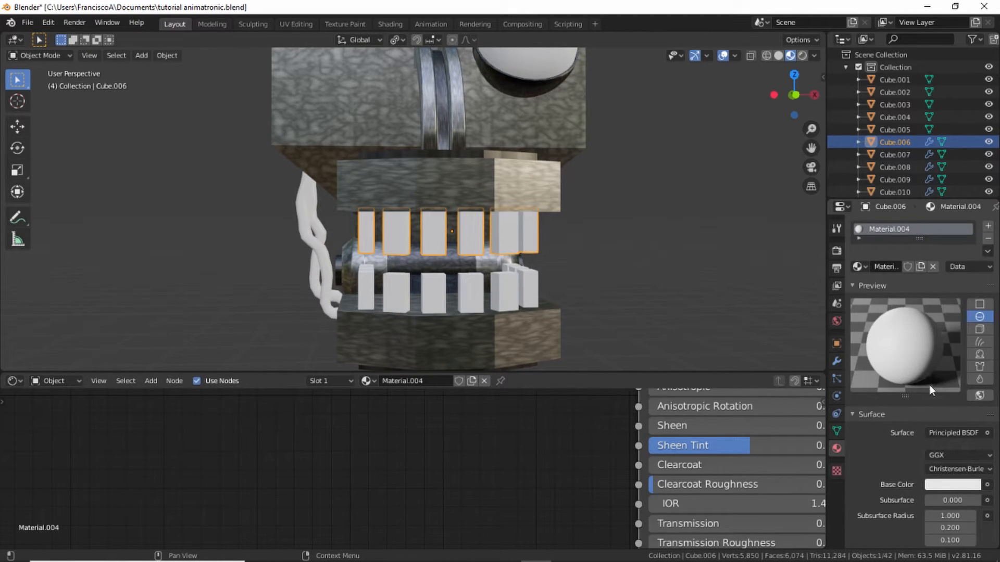
left_click(945, 433)
left_click(853, 171)
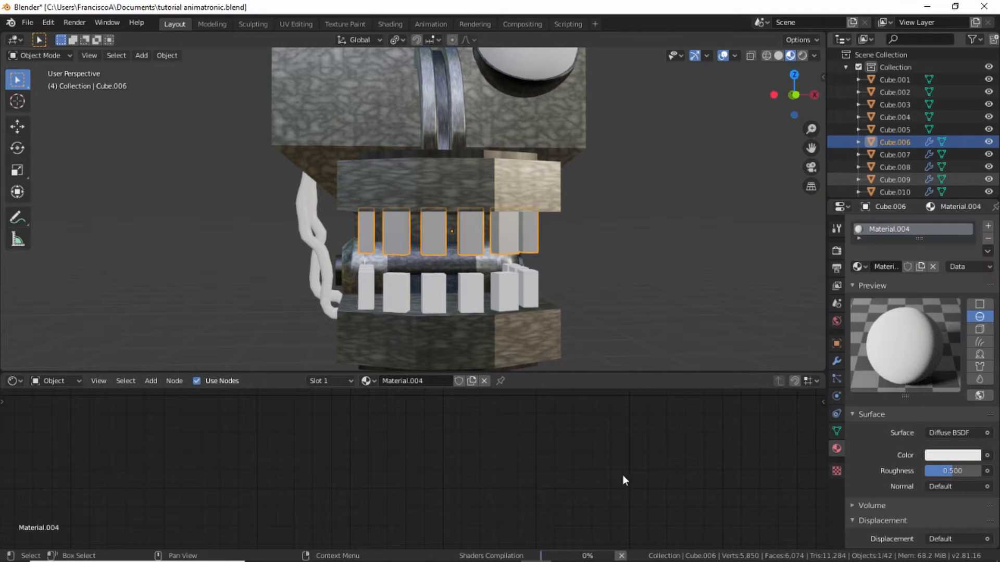
- Insert a Mix Shader between the teeth material's Diffuse BSDF and its Material Output
scroll(567, 459, "down", 5)
scroll(538, 446, "up", 5)
middle_click_drag(516, 427, 500, 459)
key("shift+a")
mouse_move(544, 459)
left_click(599, 307)
left_click(569, 415)
- Add a Glossy BSDF below the Diffuse BSDF and connect it to the Mix Shader's second shader input
key("shift+a")
mouse_move(484, 487)
mouse_move(474, 456)
left_click(562, 274)
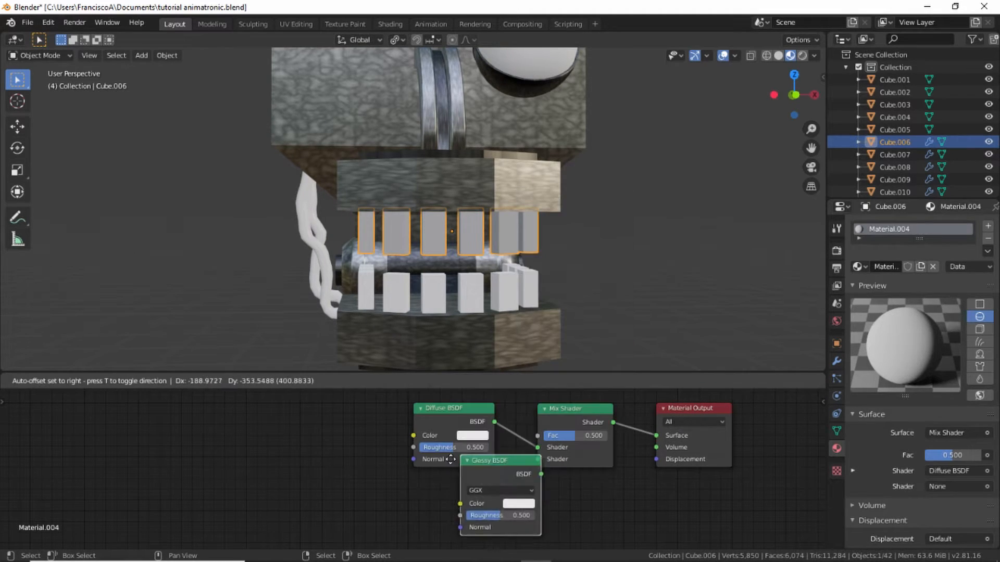
left_click(492, 499)
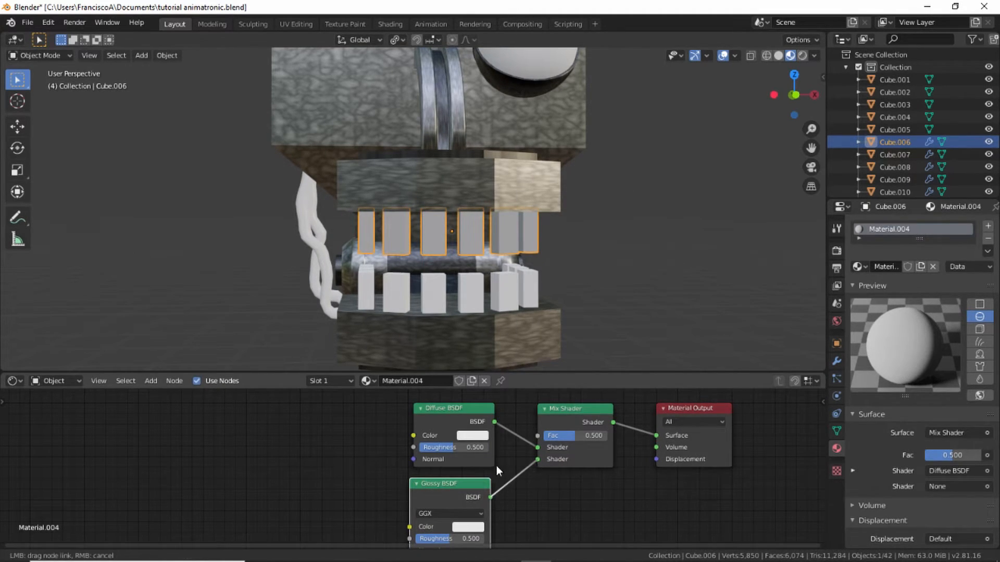
left_click_drag(496, 465, 482, 464)
- Add a Layer Weight node and connect its Facing output to the teeth material's Mix Shader factor
middle_click_drag(516, 458, 511, 515)
key("shift+a")
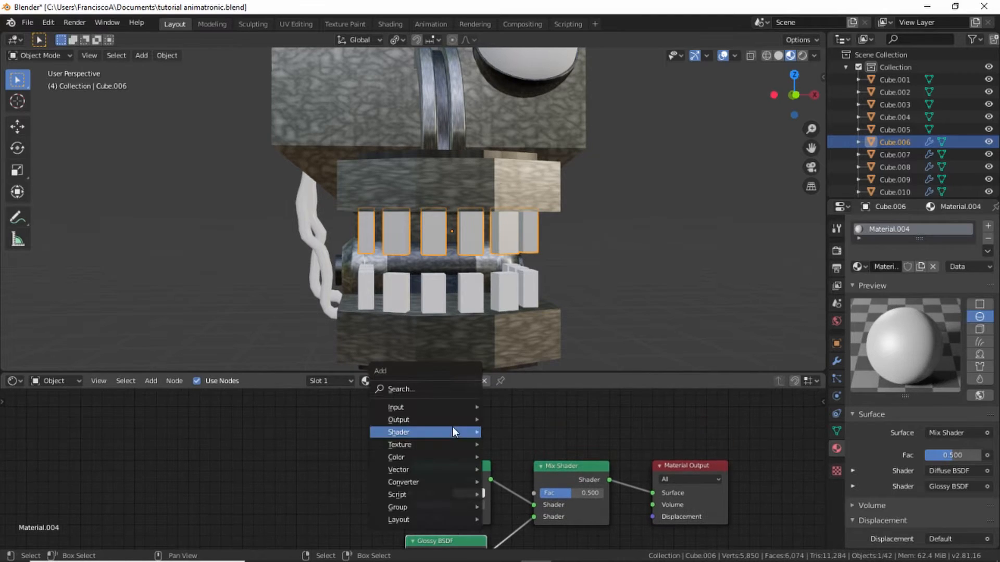
mouse_move(407, 406)
left_click(538, 257)
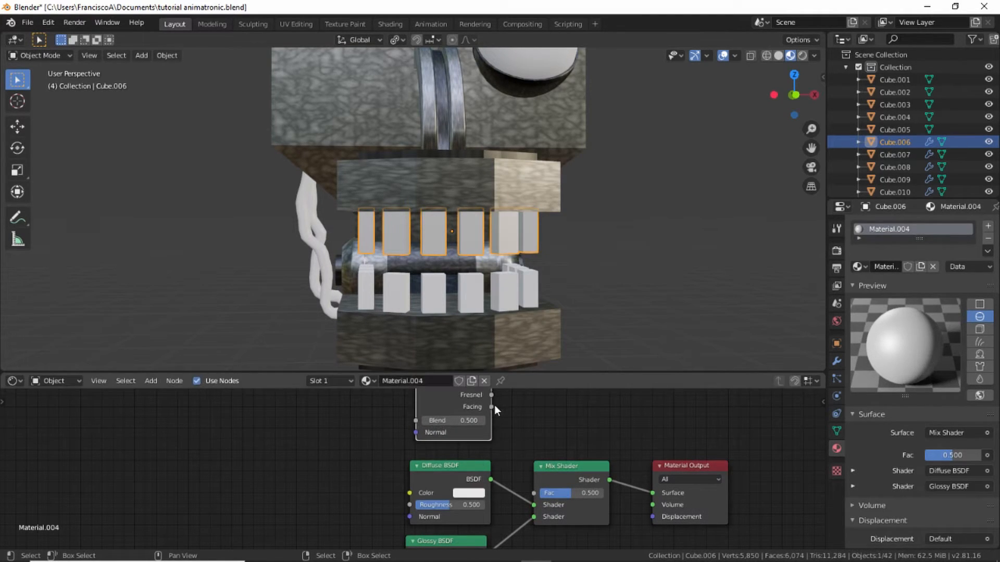
left_click_drag(532, 498, 533, 494)
- Add an Image Texture node beside the Diffuse and Glossy BSDF nodes of the upper teeth's material
middle_click_drag(421, 482, 485, 415)
key("shift+a")
mouse_move(359, 466)
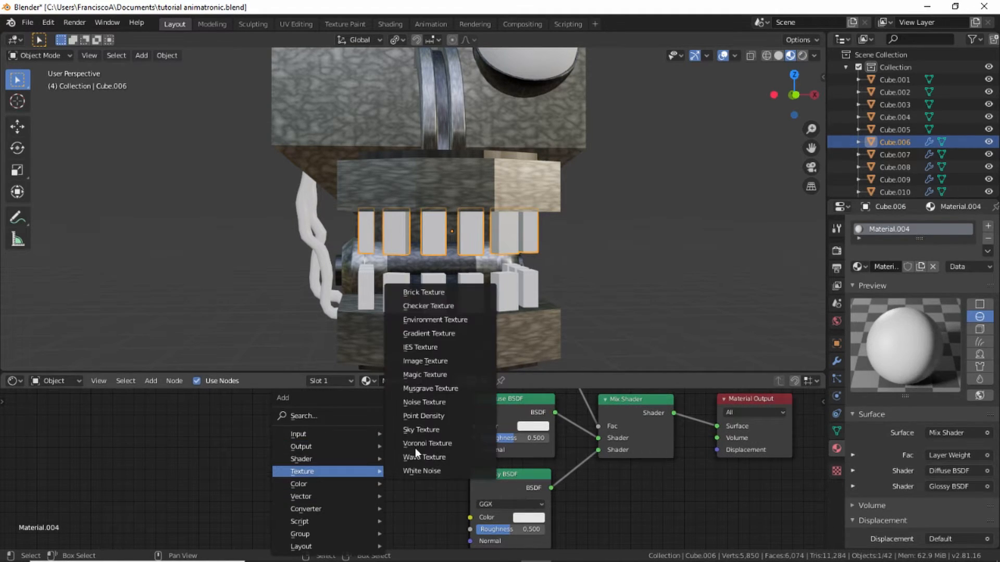
left_click(463, 358)
left_click(171, 406)
- Load "teeth texture fnaf 1.jpg" from the Documents folder into the teeth material's Image Texture node
left_click(280, 454)
scroll(580, 336, "down", 10)
scroll(585, 354, "down", 15)
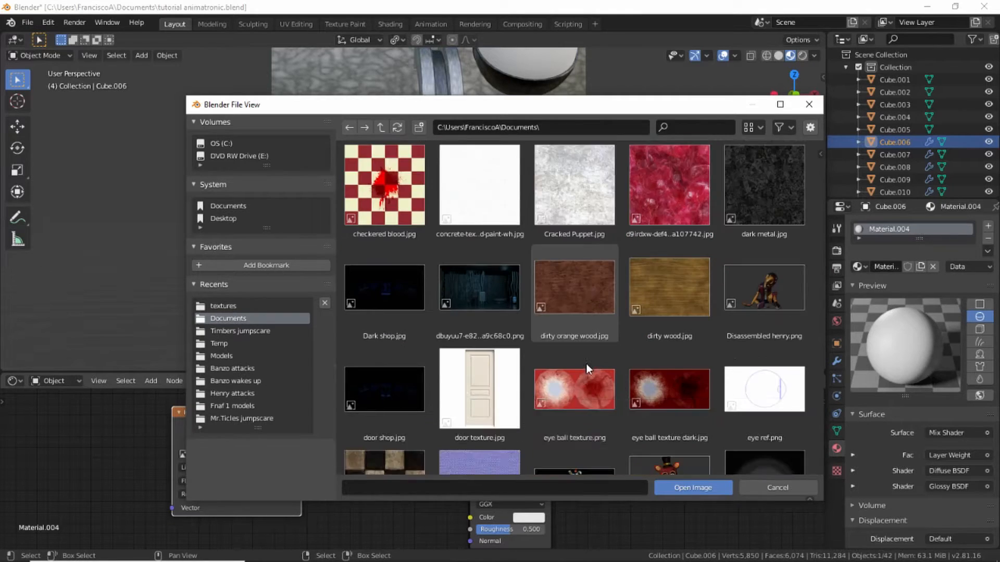
scroll(585, 369, "down", 15)
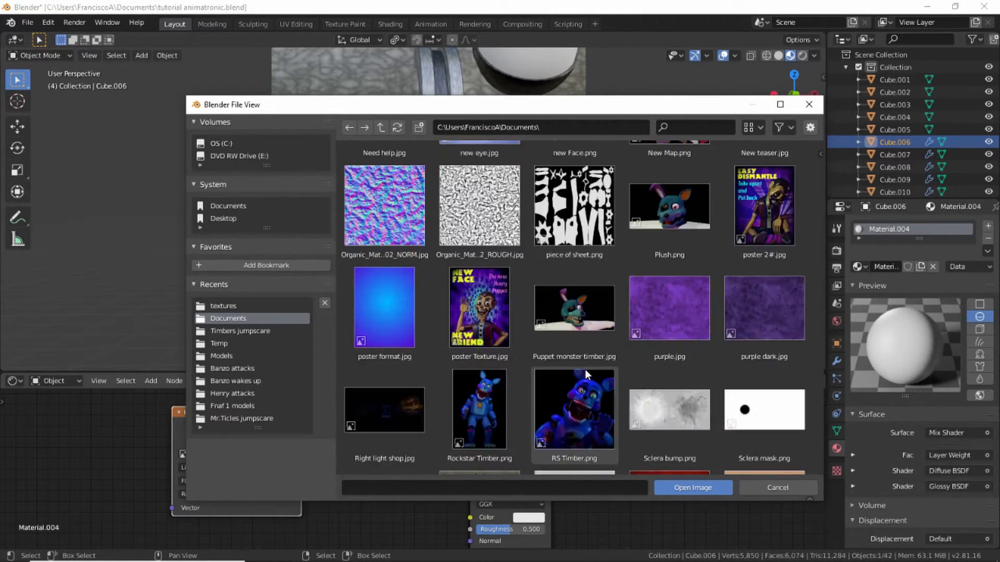
scroll(579, 370, "down", 7)
scroll(575, 370, "up", 2)
left_click(508, 292)
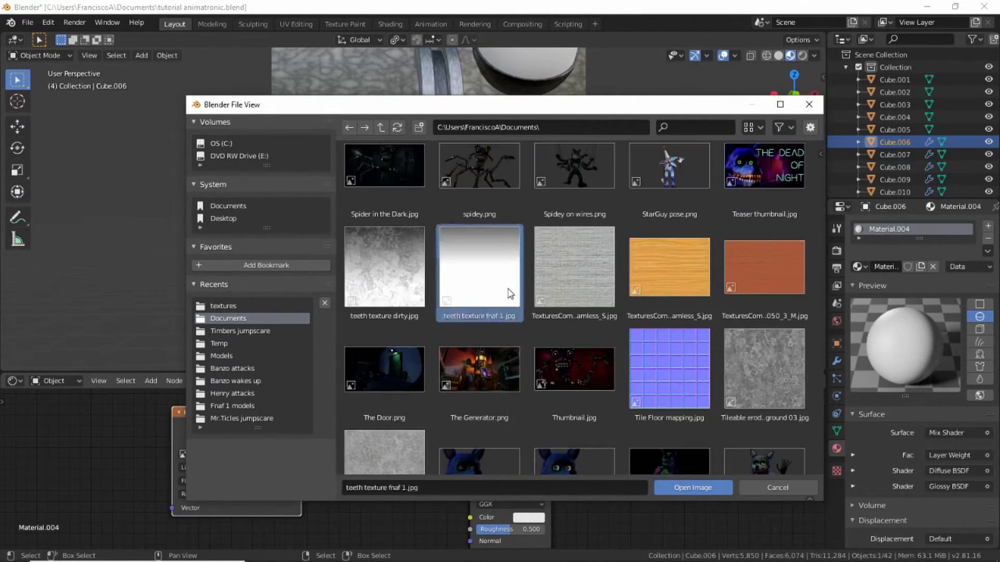
left_click(680, 486)
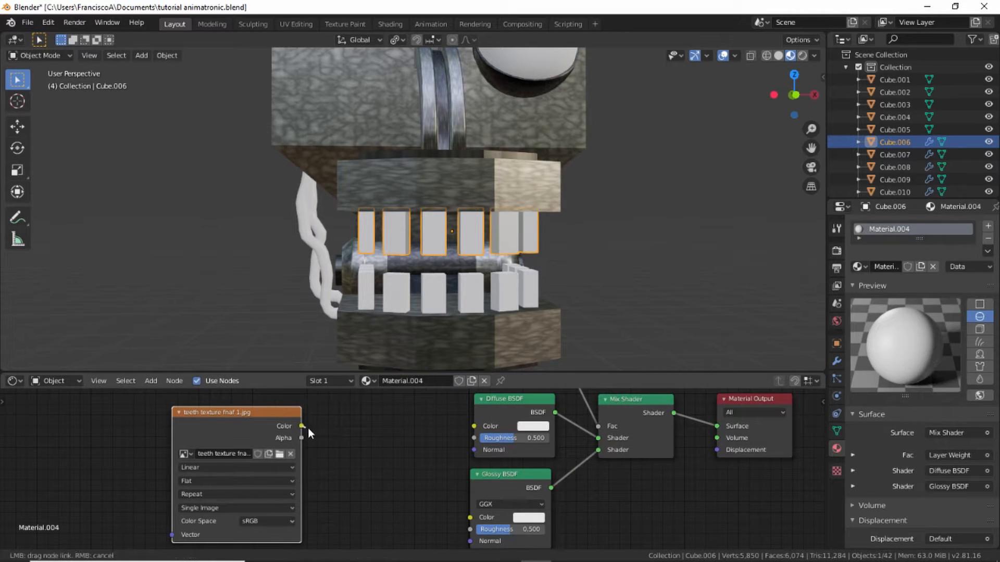
- Connect the teeth image's Color output to the Color inputs of both the Diffuse BSDF and the Glossy BSDF
left_click_drag(475, 428, 474, 426)
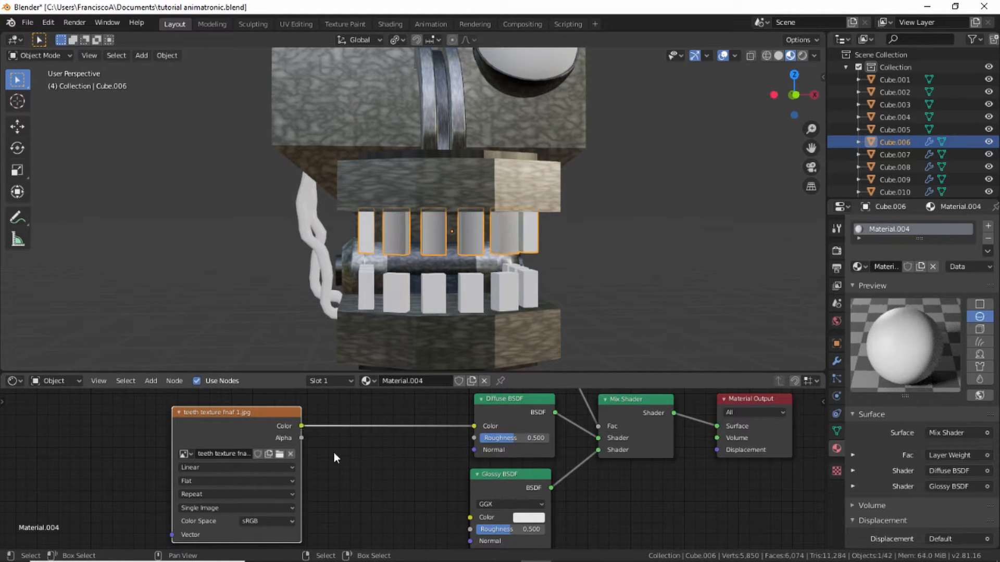
left_click_drag(475, 519, 474, 518)
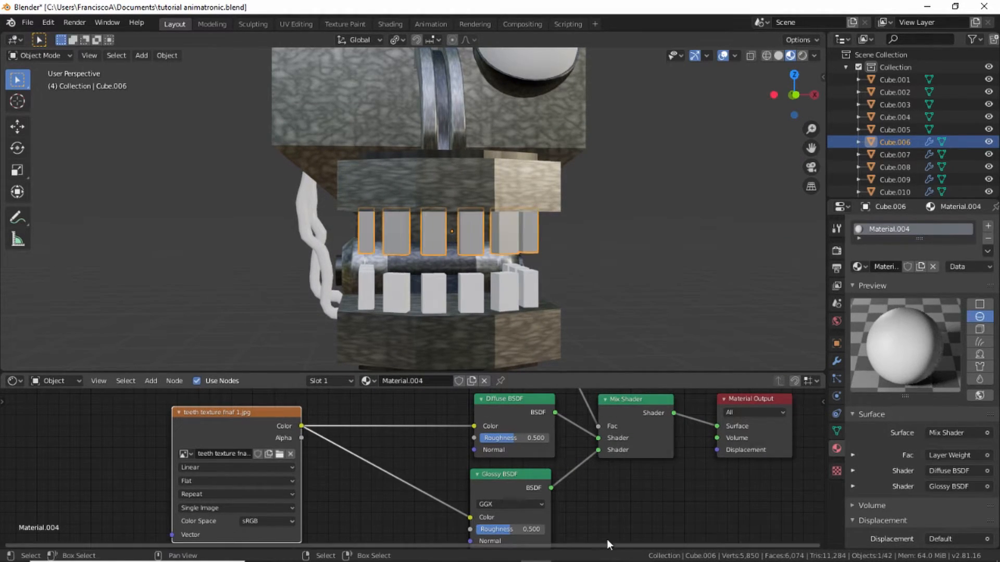
left_click(979, 330)
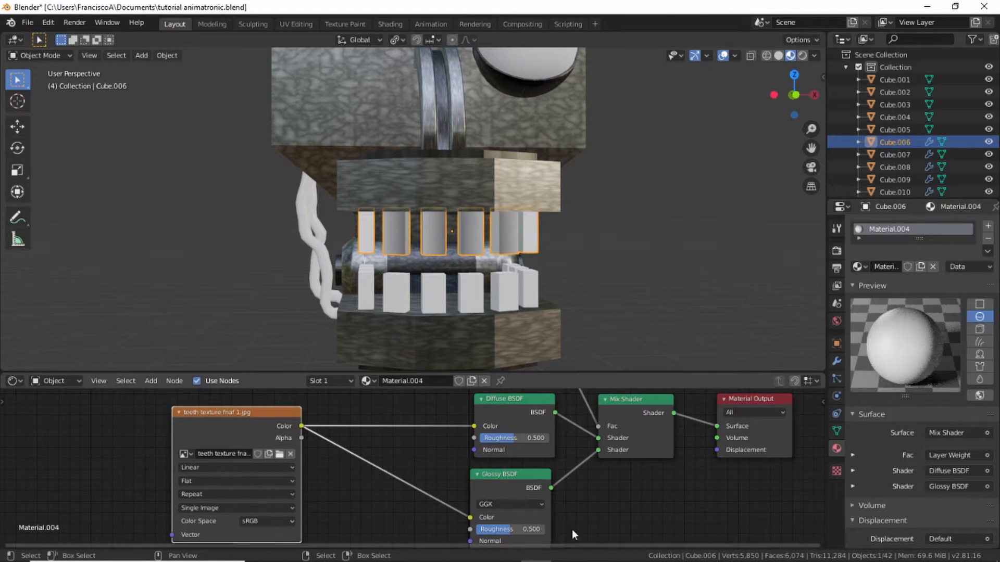
- In Edit Mode, select all faces of the upper teeth except the underside of each tooth
scroll(566, 264, "up", 5)
key("Tab")
scroll(566, 265, "down", 4)
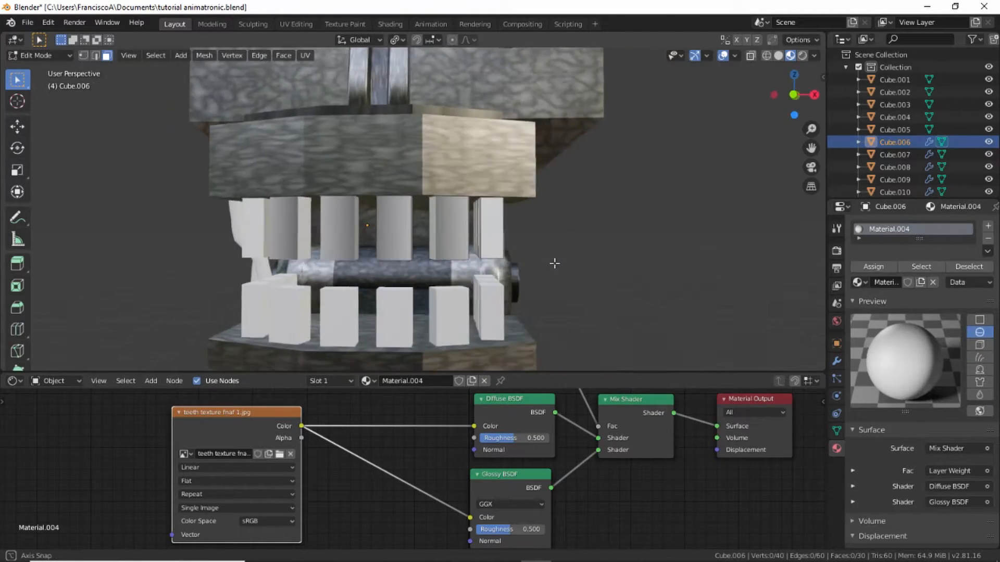
key("KP_1")
scroll(583, 246, "up", 2)
middle_click_drag(583, 246, 411, 159)
key("KP_1")
key("a")
left_click(350, 179, "shift")
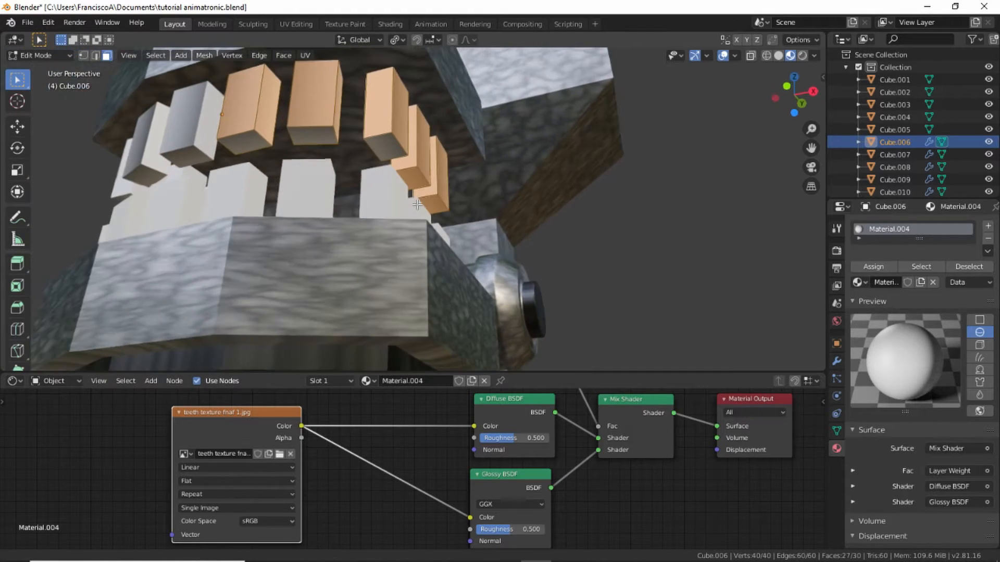
scroll(411, 159, "up", 2)
scroll(447, 191, "down", 5)
middle_click_drag(447, 191, 447, 169)
middle_click_drag(447, 169, 464, 164)
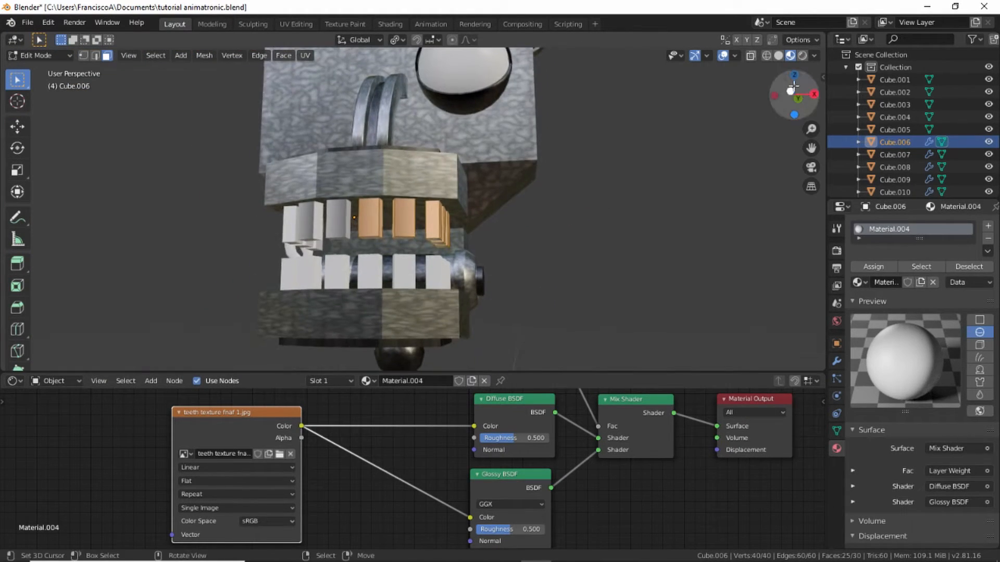
- Turn the Outliner area into a UV Editor and map the selected upper-tooth faces with Project From View from the front
left_click(845, 41)
left_click(465, 113)
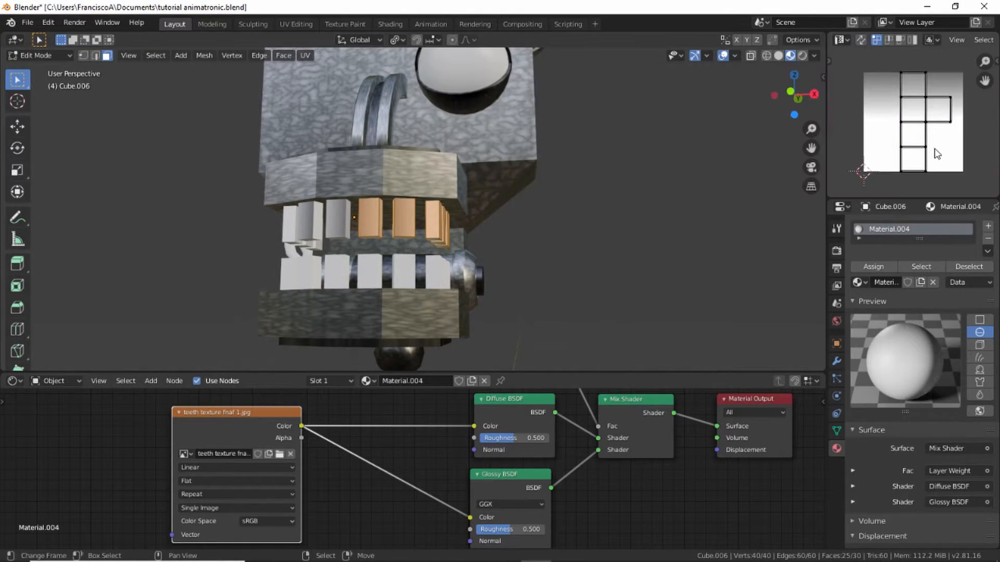
middle_click_drag(640, 197, 625, 216)
key("KP_1")
key("u")
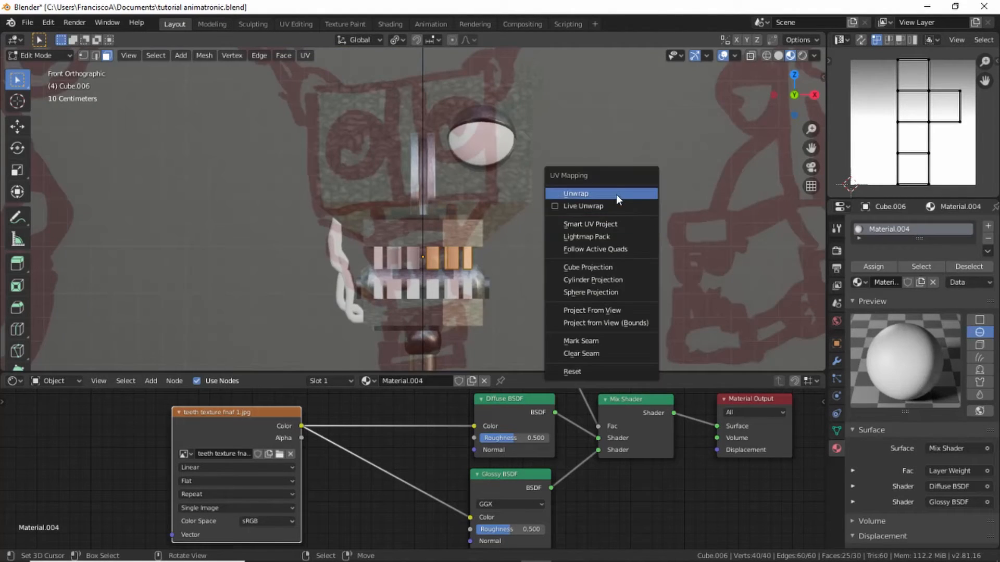
left_click(616, 195)
scroll(577, 280, "up", 3)
key("u")
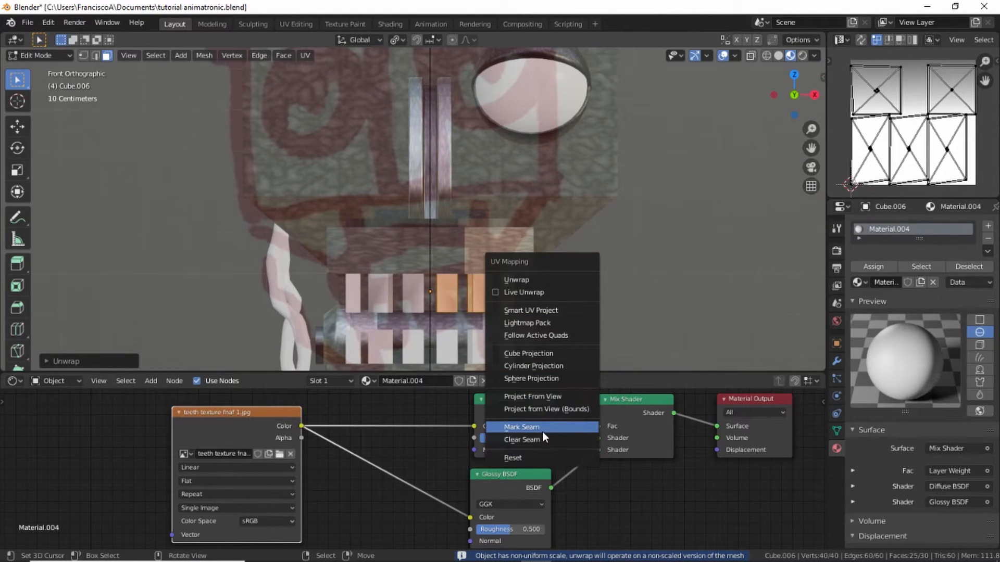
left_click(554, 399)
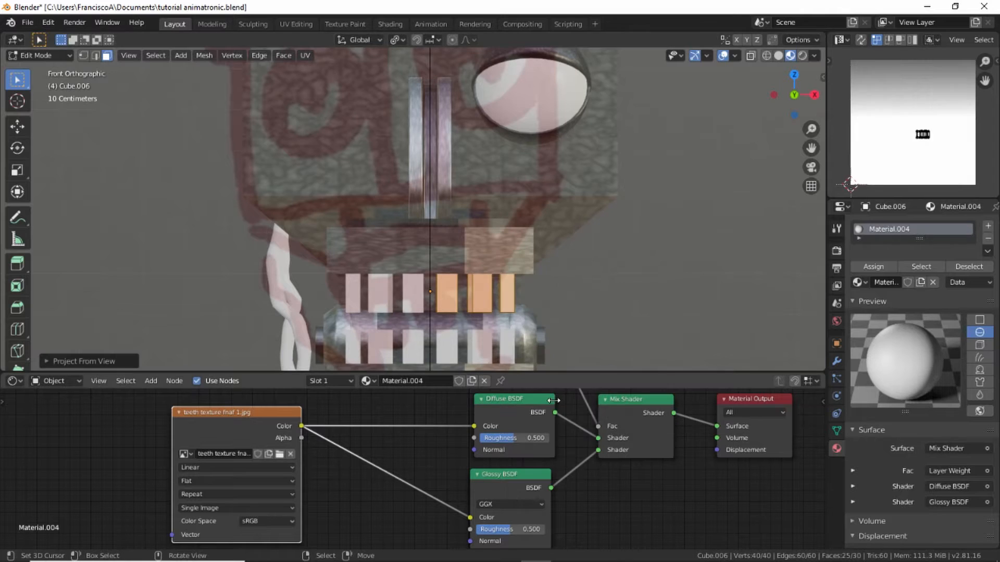
- Scale up the upper teeth's small UV islands and move them to span the width of the gradient texture
scroll(935, 143, "up", 1)
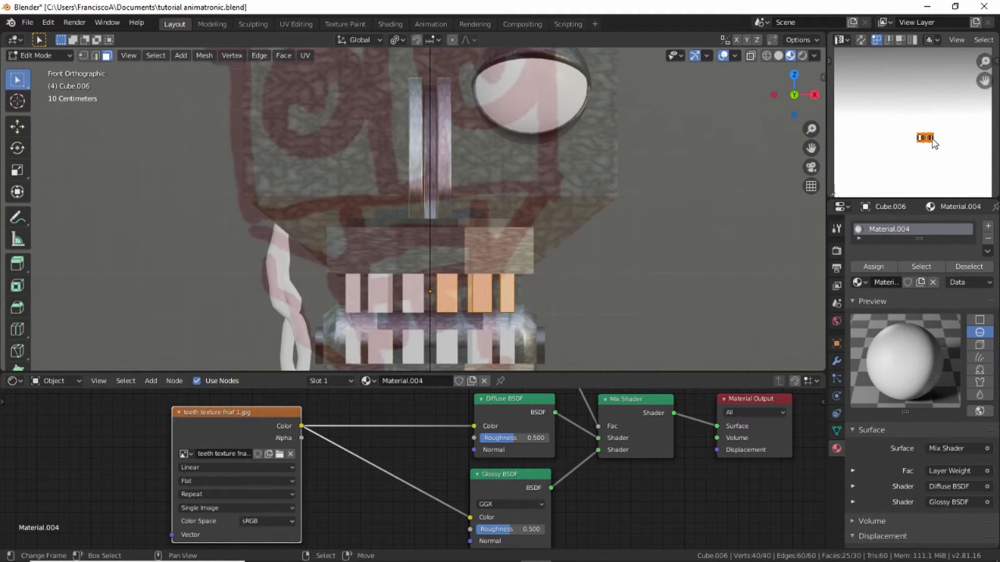
scroll(935, 143, "down", 2)
key("s")
left_click(891, 59)
key("g")
left_click(973, 126)
middle_click_drag(613, 204, 600, 202)
scroll(573, 224, "down", 5)
middle_click_drag(522, 270, 544, 226, "shift")
scroll(545, 226, "up", 2)
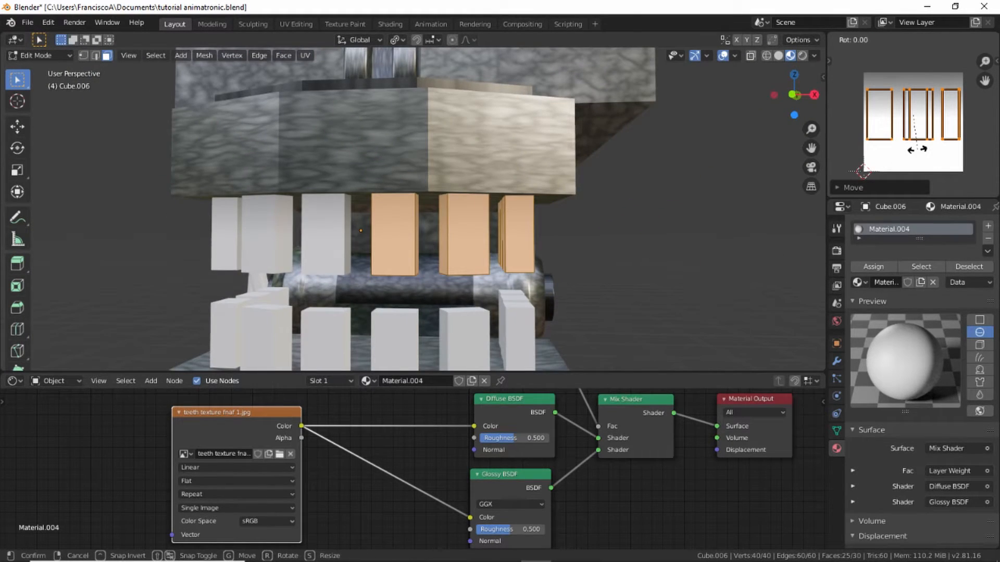
- Rotate the upper teeth's UV islands 180 degrees, reposition them on the gradient and return to Object Mode
type("80")
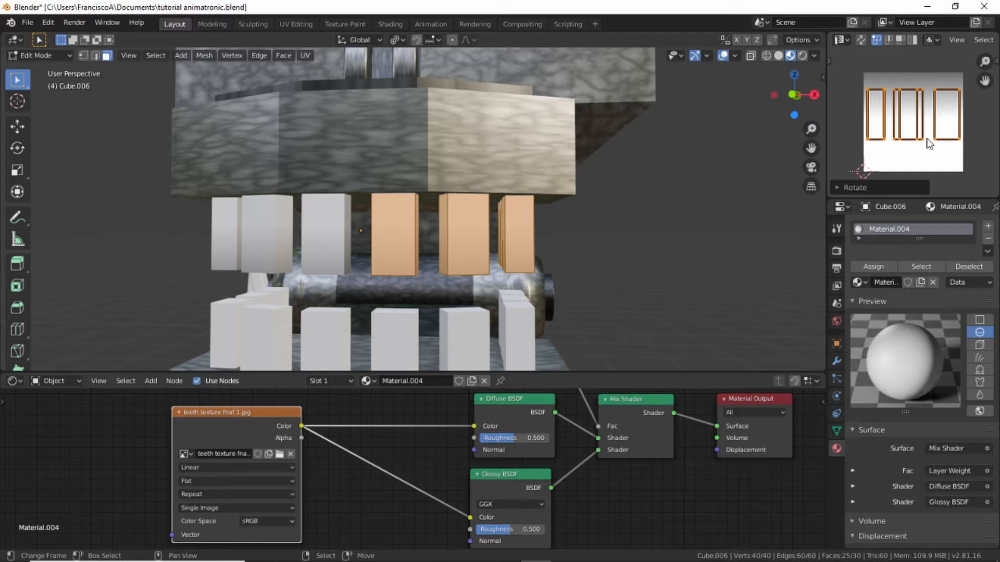
type("g")
left_click(925, 120)
middle_click_drag(614, 224, 526, 280)
key("alt+a")
scroll(576, 230, "down", 5)
key("Tab")
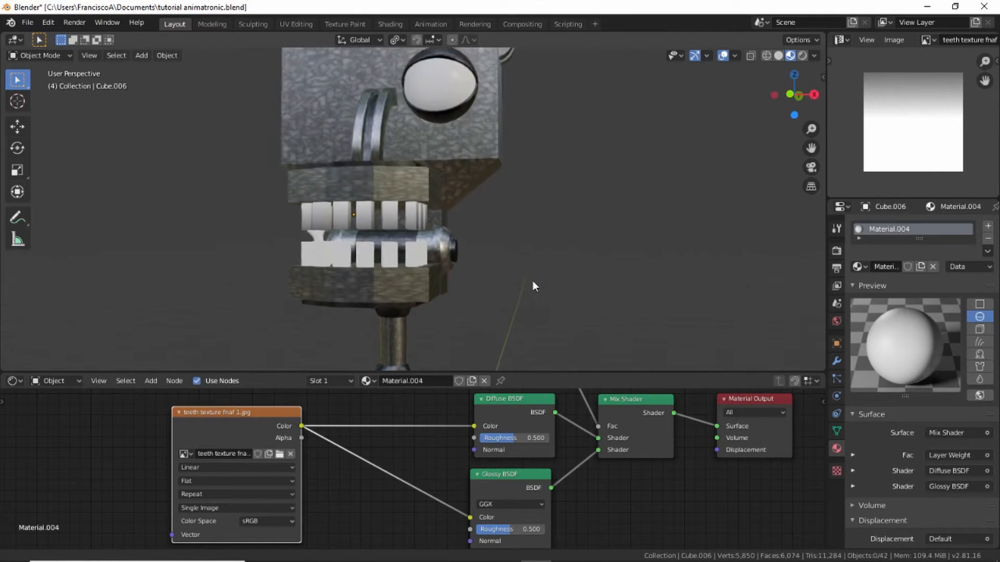
- Assign the existing Material.004 to the lower row of teeth
scroll(523, 270, "up", 4)
left_click(442, 229)
left_click(859, 266)
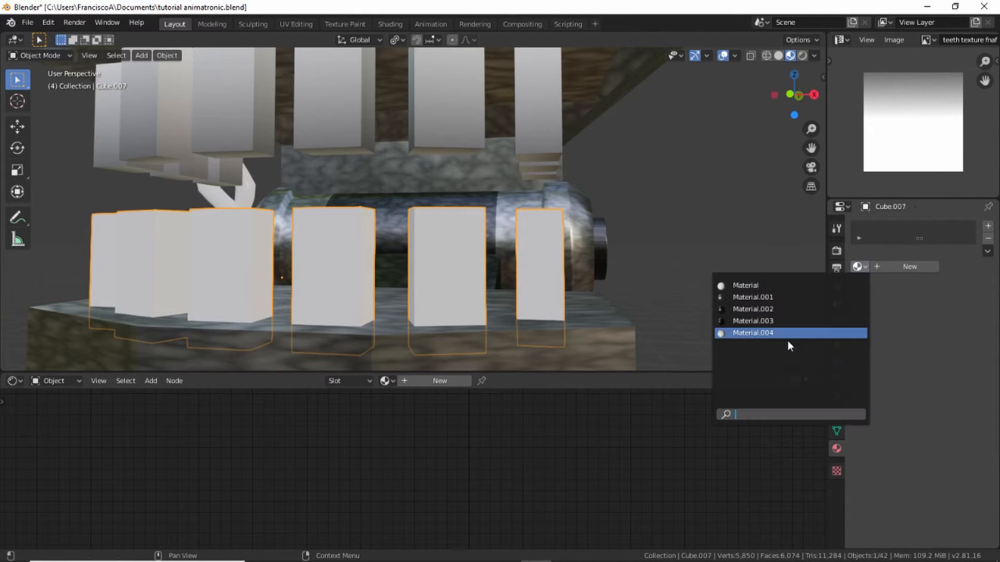
left_click(781, 335)
- In Edit Mode, select the lower teeth's faces except their top ends and map them with Project From View from the front
scroll(561, 269, "down", 4)
middle_click_drag(561, 270, 601, 276)
key("Tab")
key("a")
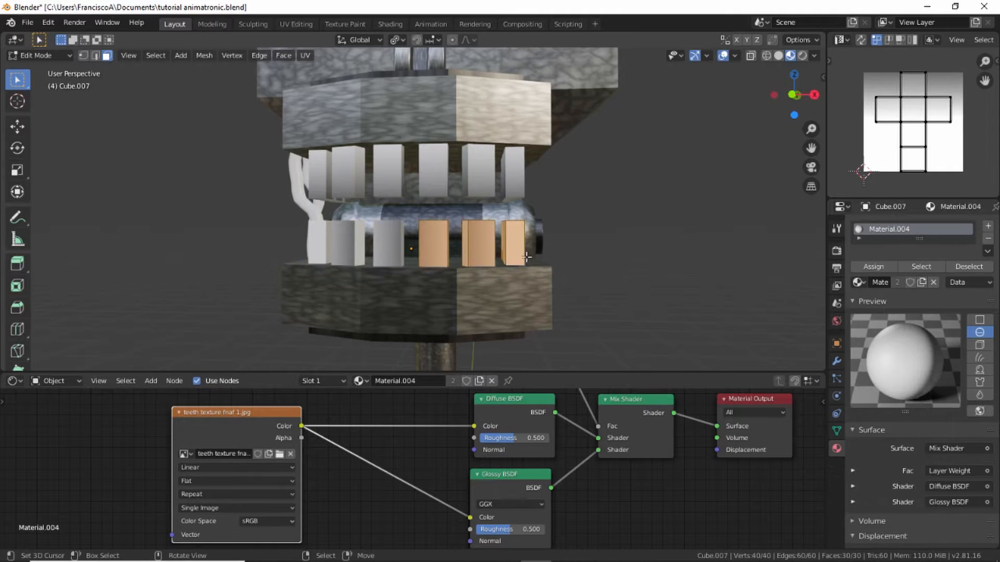
scroll(526, 257, "up", 5)
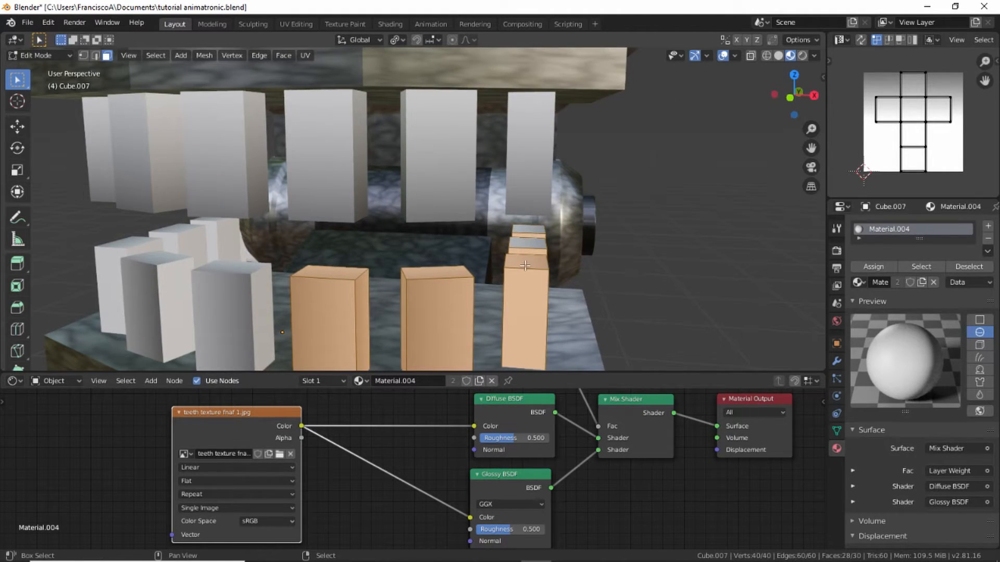
key("KP_1")
key("u")
left_click(430, 270)
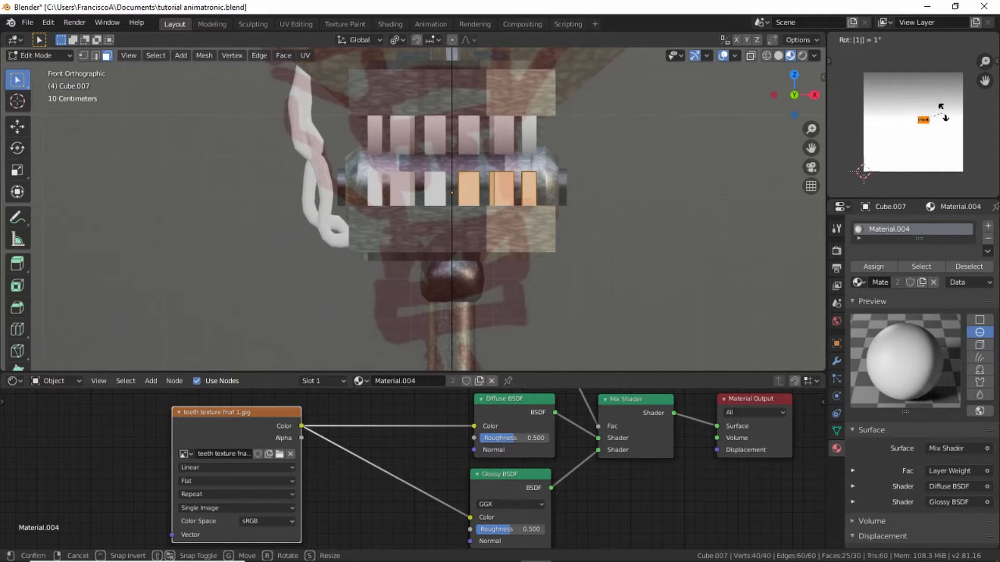
- Scale up the lower teeth's UV islands, move them onto the texture's gradient and deselect the faces
key("s")
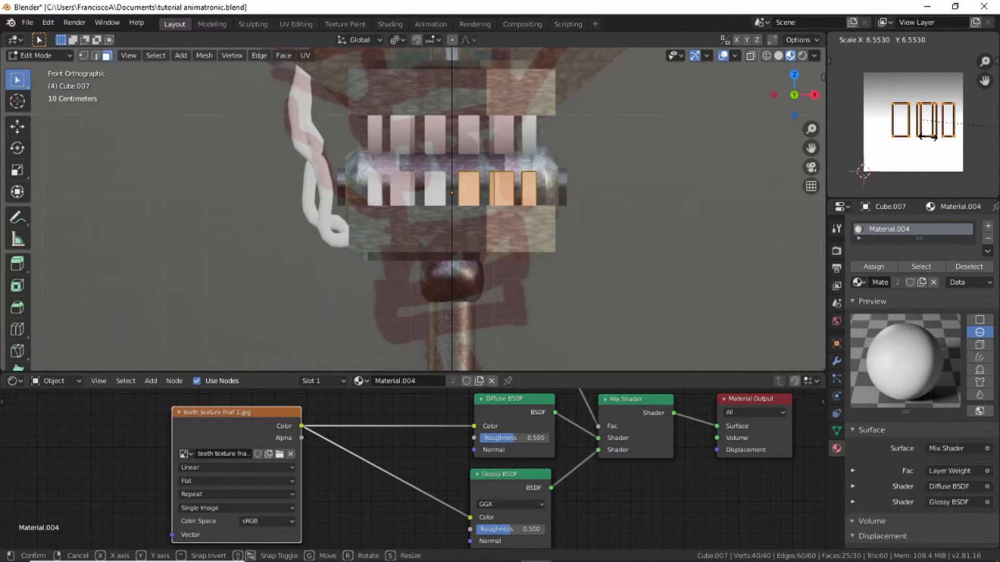
left_click(977, 139)
key("g")
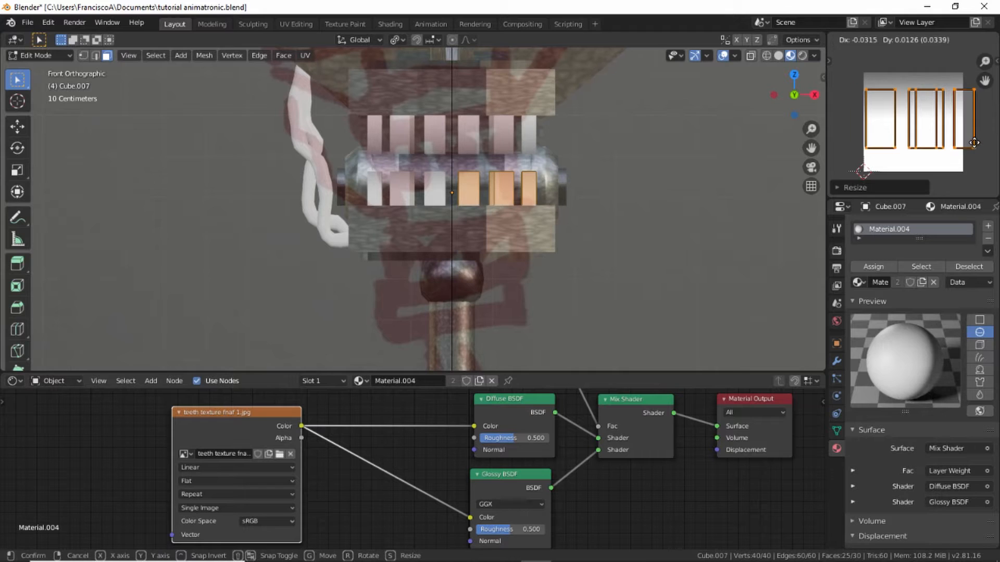
left_click(980, 131)
scroll(721, 159, "up", 5)
middle_click_drag(720, 158, 578, 223)
scroll(561, 205, "down", 6)
left_click(560, 206)
scroll(571, 228, "down", 4)
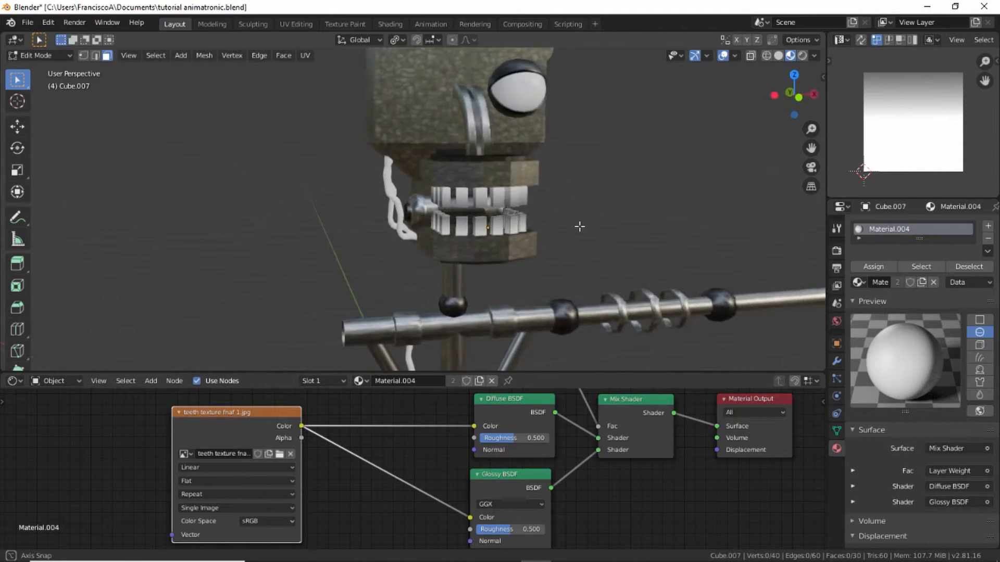
- Return to Object Mode and assign Material.003 to the rear wire of the twisted pair beside the jaw
scroll(553, 226, "up", 3)
middle_click_drag(642, 225, 515, 246)
scroll(558, 239, "up", 3)
scroll(558, 239, "down", 3)
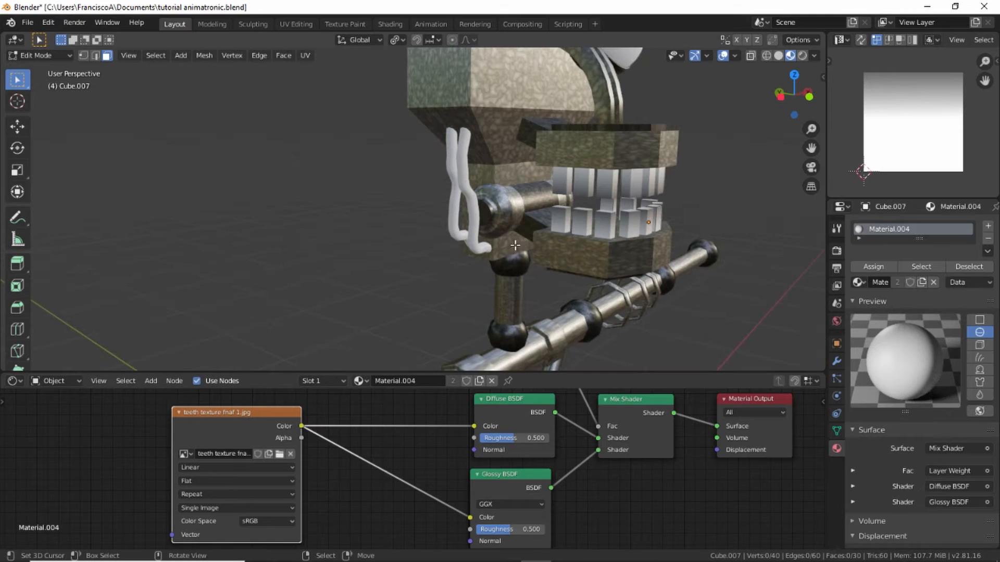
key("Tab")
middle_click_drag(580, 230, 503, 205)
left_click(409, 176)
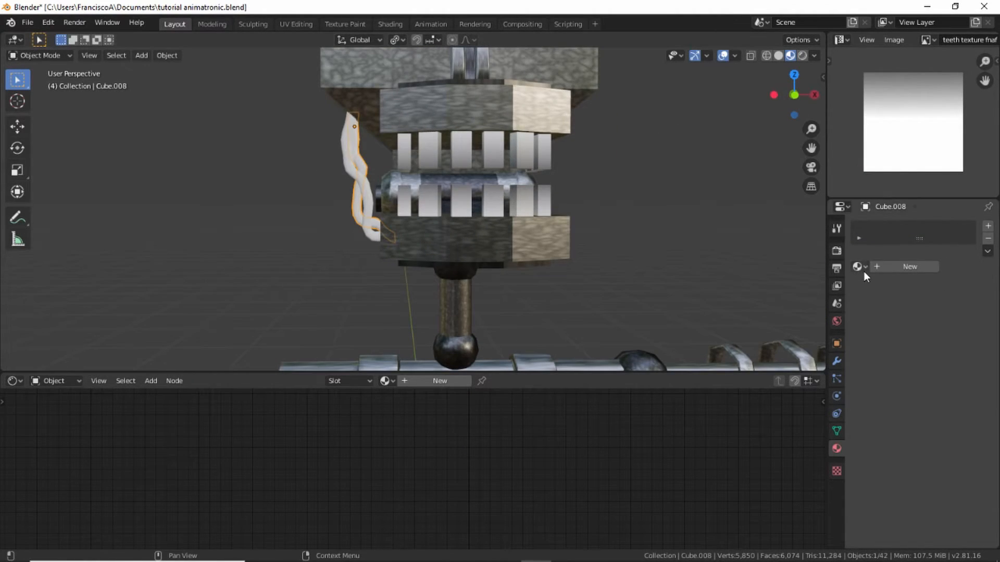
left_click(858, 267)
left_click(788, 319)
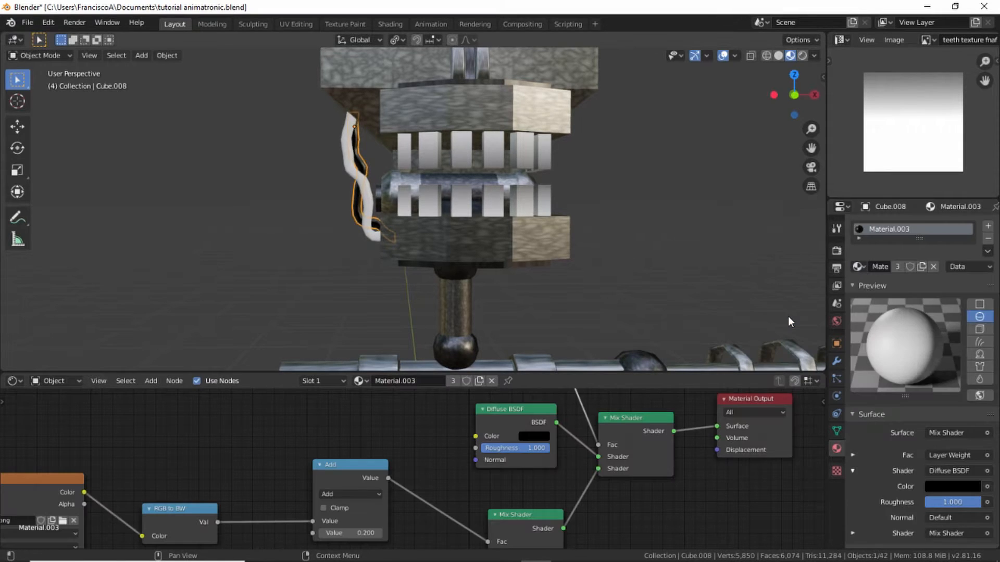
- Copy the wire's material, replace its material slot with a new material and paste the copied node setup into it
left_click(988, 251)
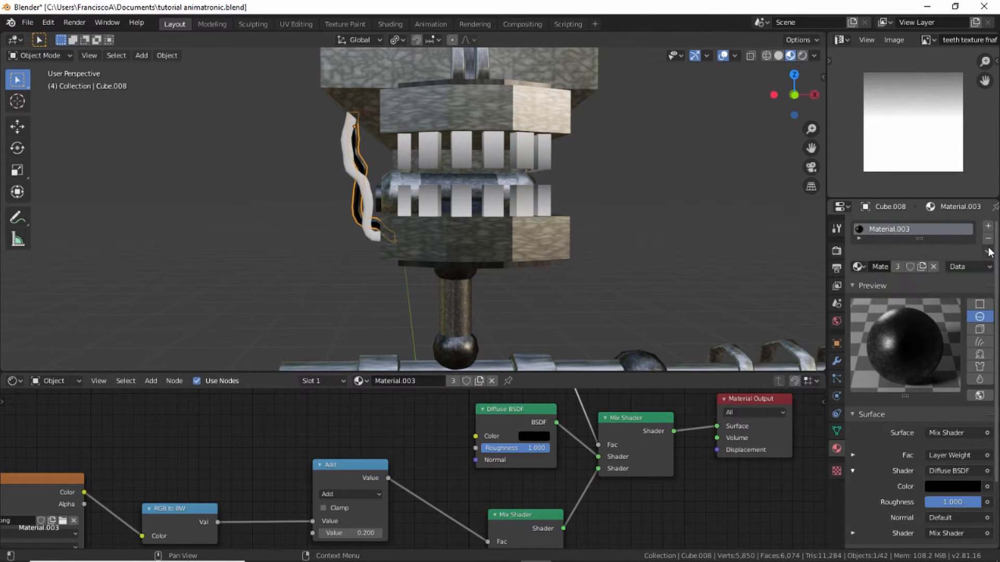
left_click(988, 239)
left_click(925, 267)
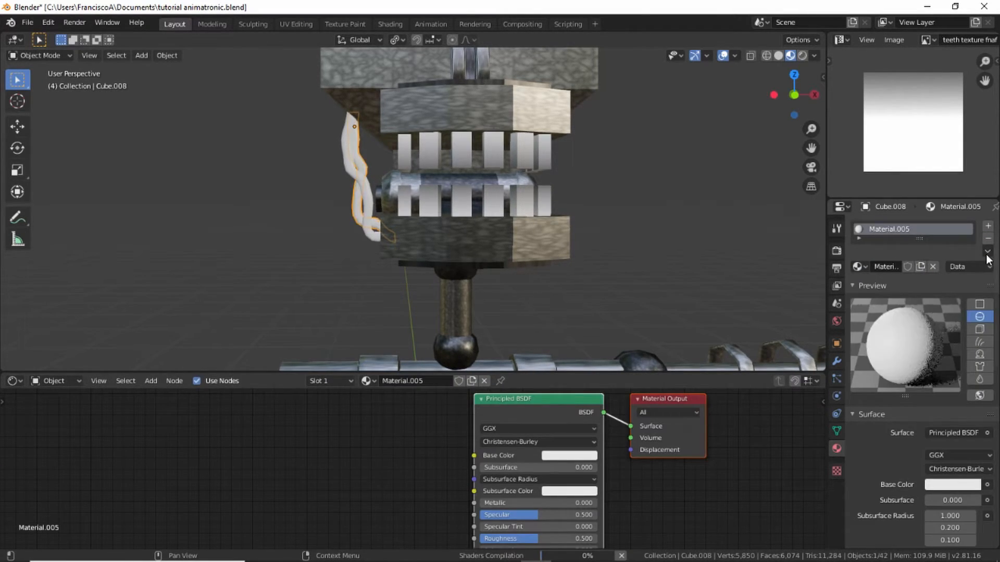
left_click(988, 252)
left_click(915, 291)
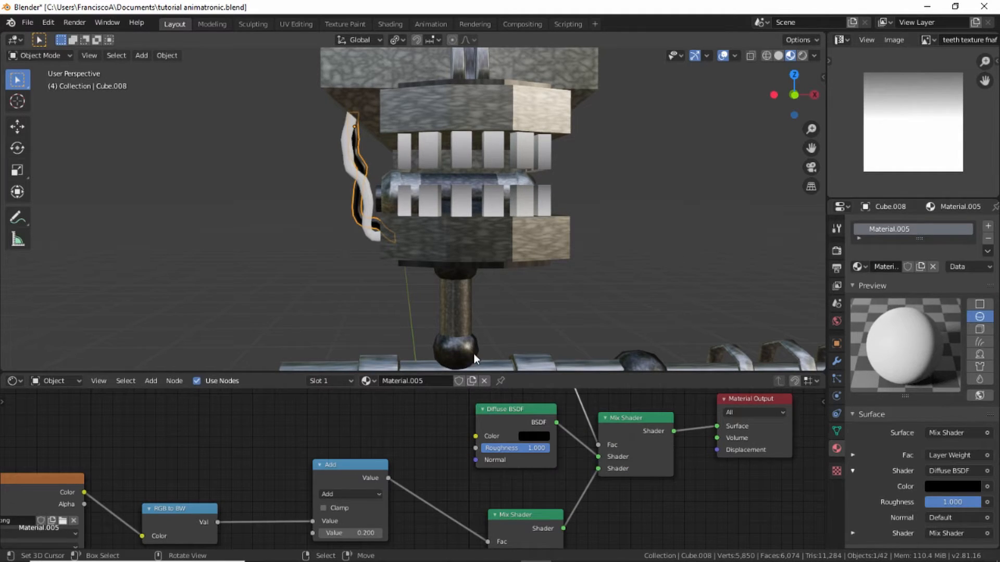
- Set the wire material's Diffuse BSDF color to bright red with saturation and value 1.000, and deselect the wire
left_click(534, 436)
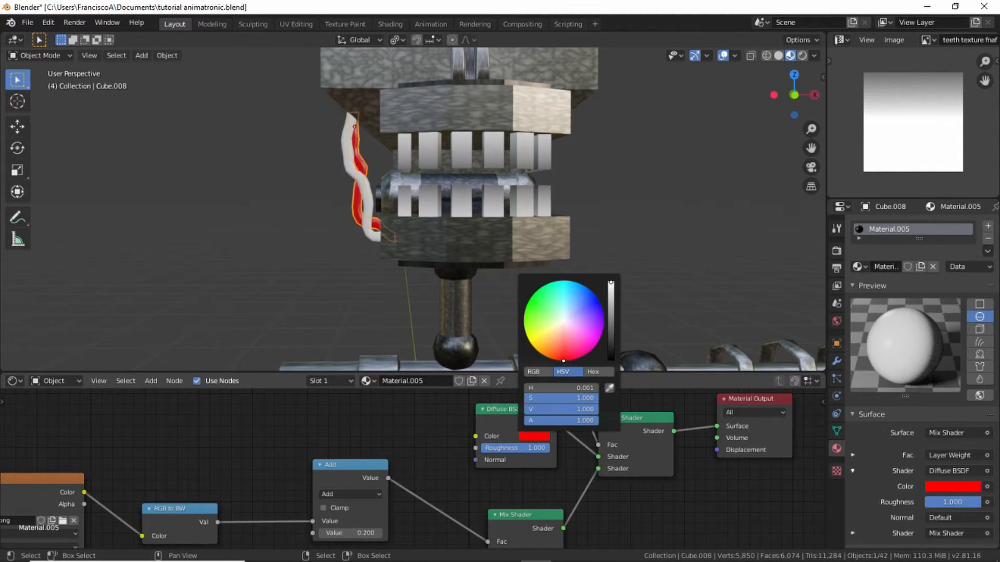
middle_click_drag(612, 308, 560, 417)
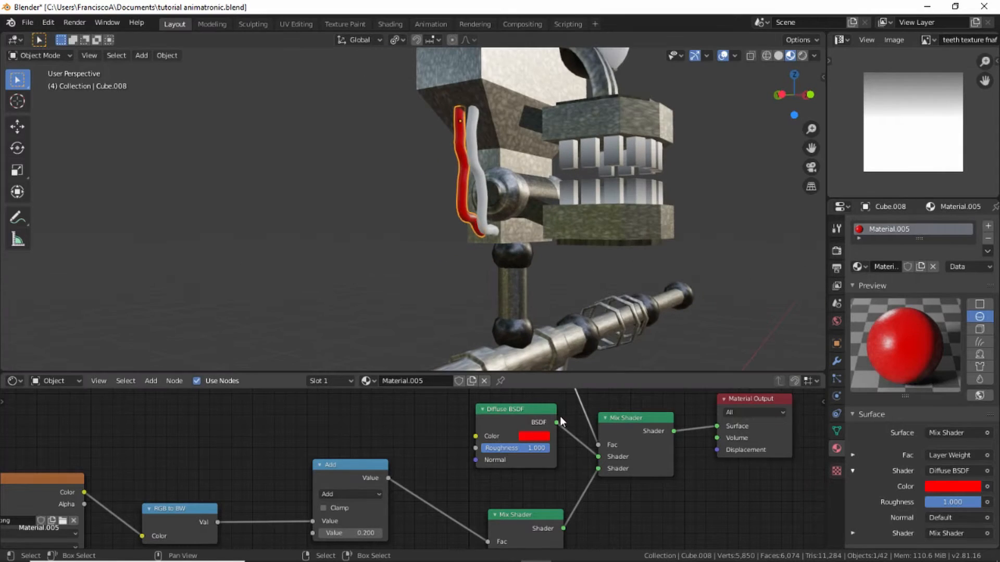
middle_click_drag(570, 267, 437, 454)
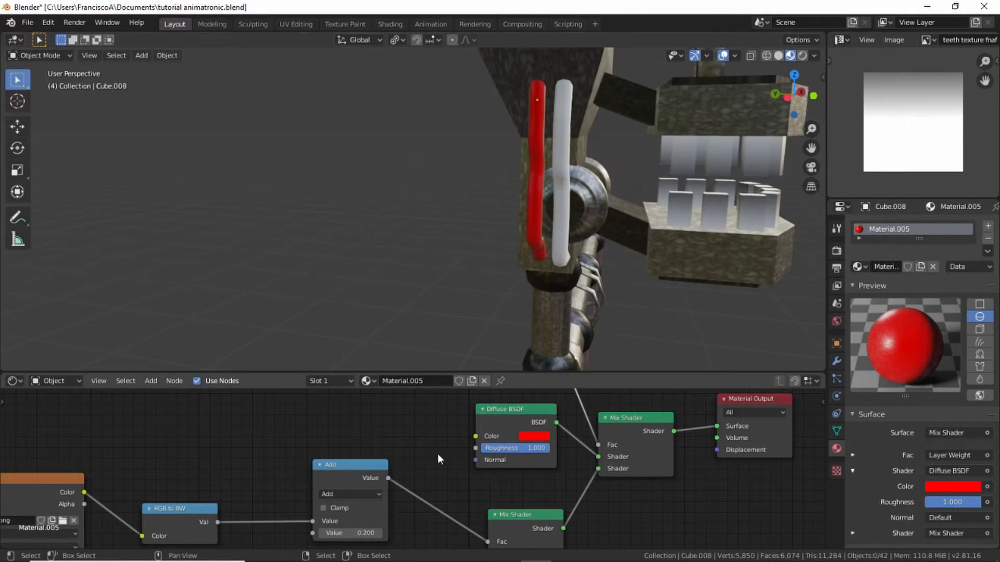
- Set the Glossy BSDF color of the red wire's material to a light pink
middle_click_drag(417, 540, 437, 391)
left_click(401, 454)
left_click_drag(470, 346, 473, 298)
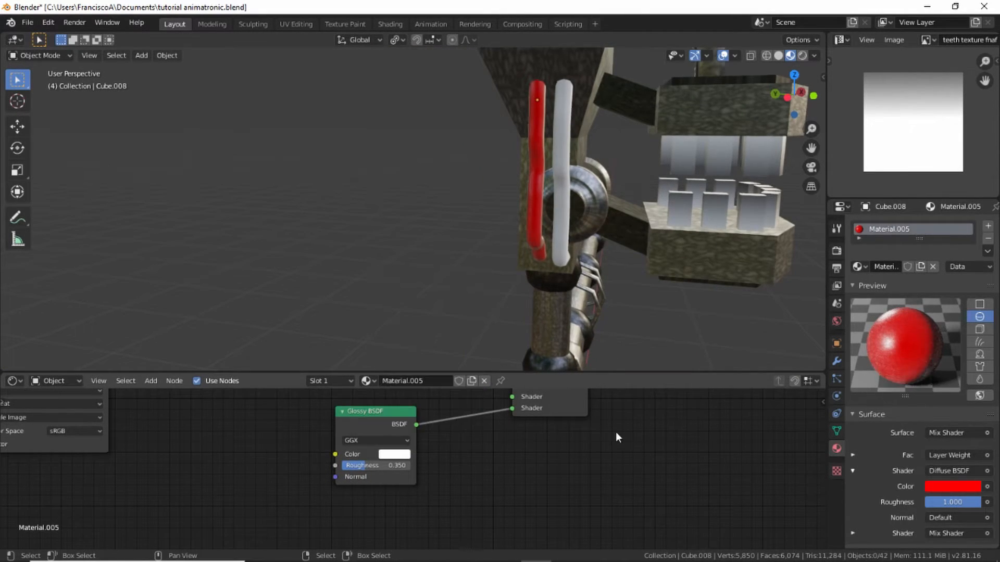
left_click(401, 454)
left_click_drag(424, 339, 425, 350)
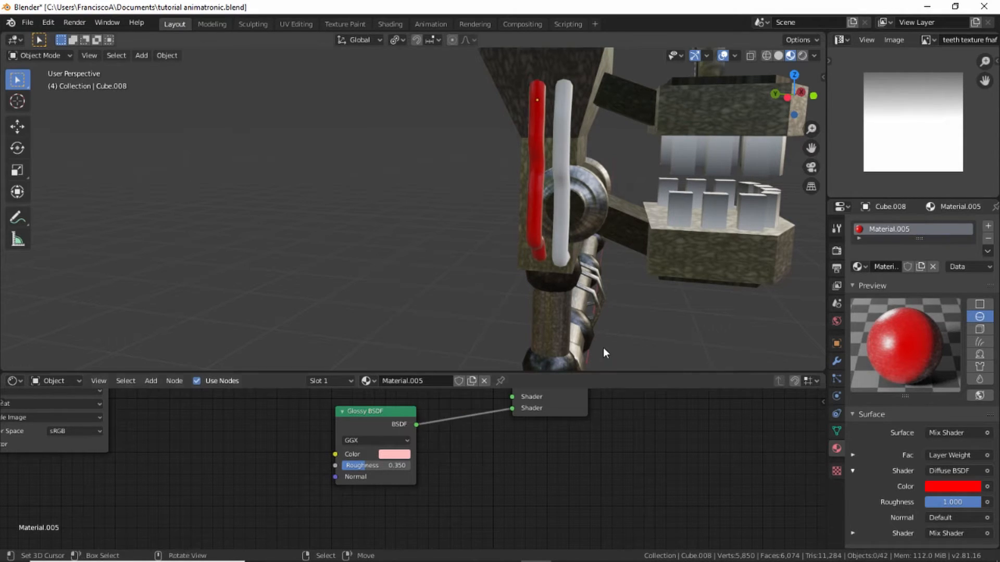
- Give the white wire beside the jaw a new material and paste the copied node setup into it
left_click_drag(648, 271, 560, 256, "alt")
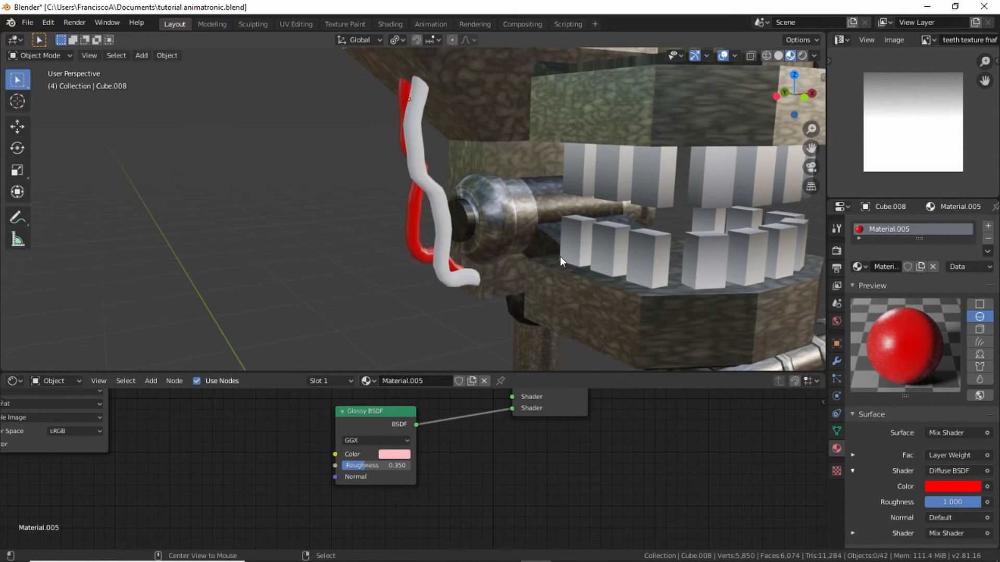
left_click(435, 219)
left_click(897, 267)
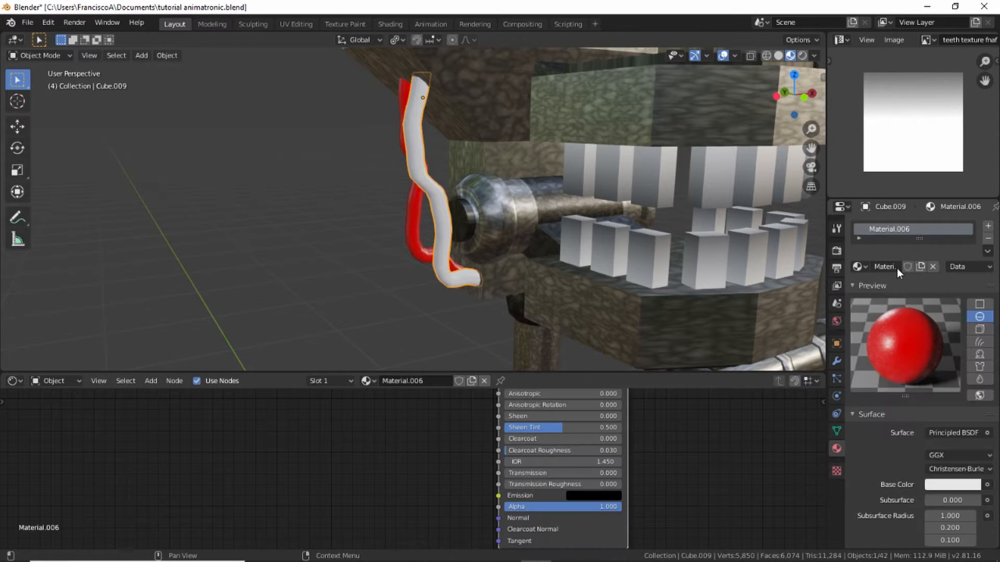
left_click(988, 252)
left_click(925, 290)
- Set the wire material's Glossy BSDF color to light blue with hue 0.573, saturation 0.510 and value 1.000
middle_click_drag(528, 447, 540, 498)
left_click(417, 505)
left_click_drag(486, 380, 485, 353)
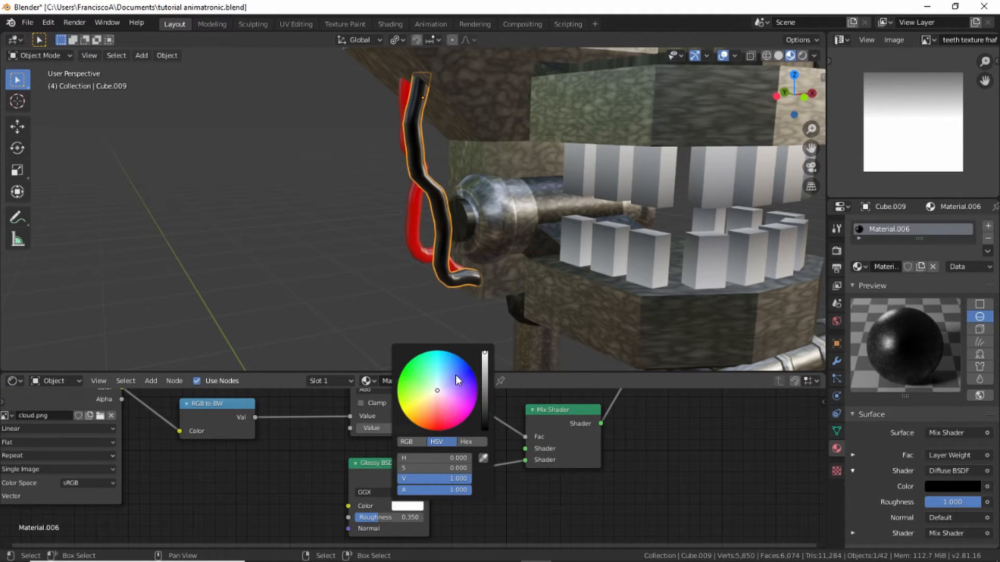
left_click(460, 361)
left_click(443, 369)
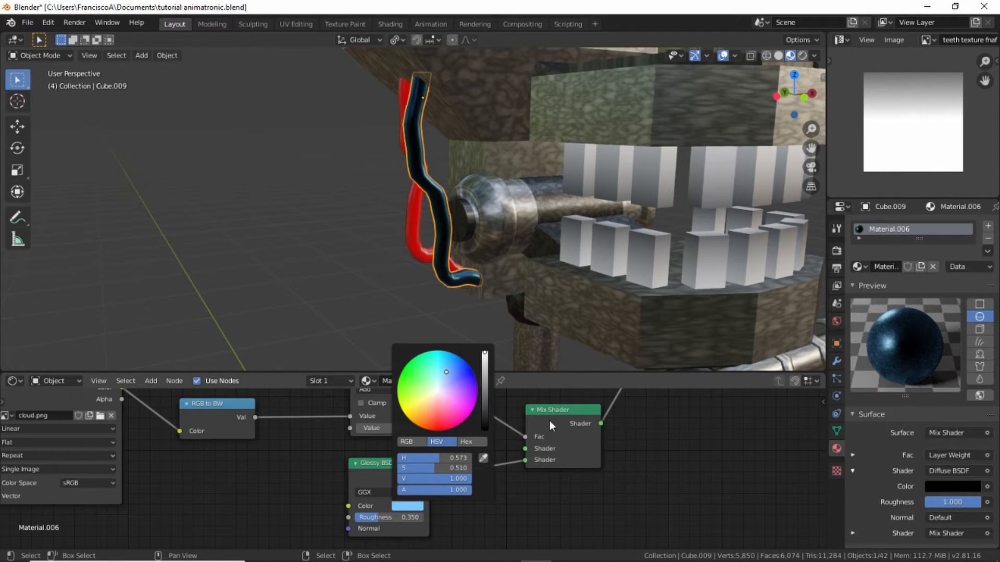
- Set the wire material's Diffuse BSDF color to blue with hue 0.605, saturation 1.000 and value 1.000
middle_click_drag(709, 462, 621, 560)
left_click(489, 485)
left_click_drag(558, 376, 559, 329)
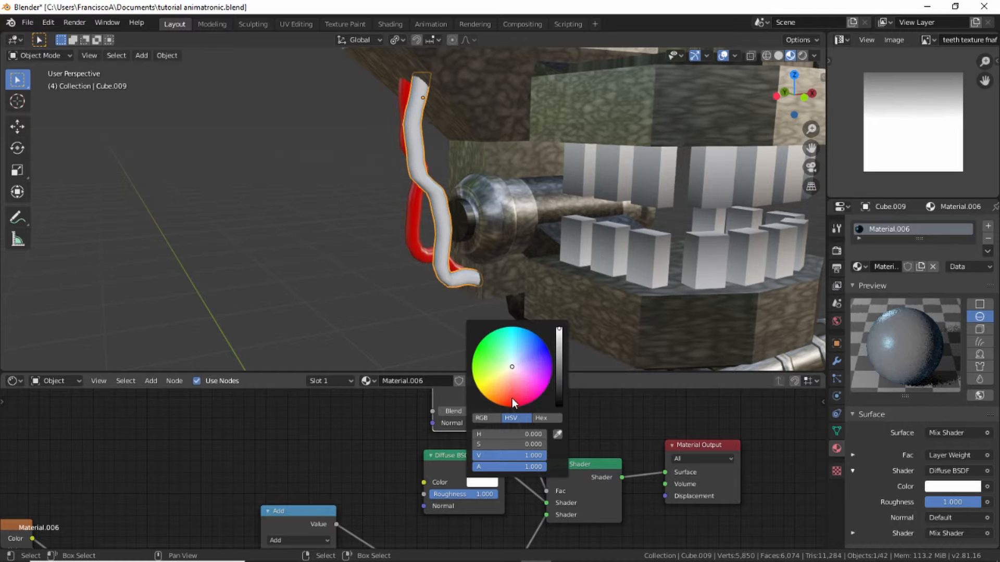
left_click(536, 334)
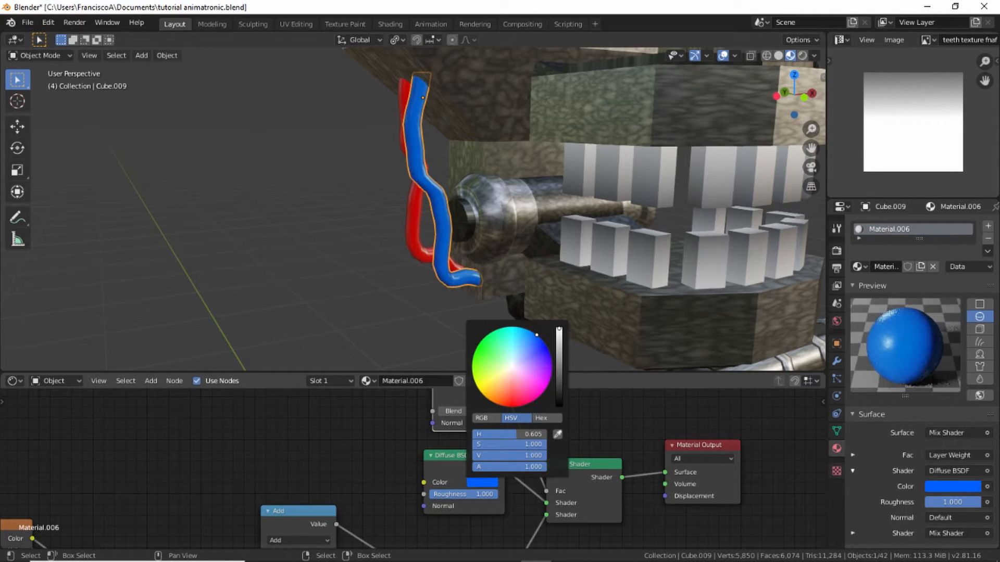
- Assign the red Material.005 to the white wire hanging below the shoulder bar
scroll(679, 240, "down", 6)
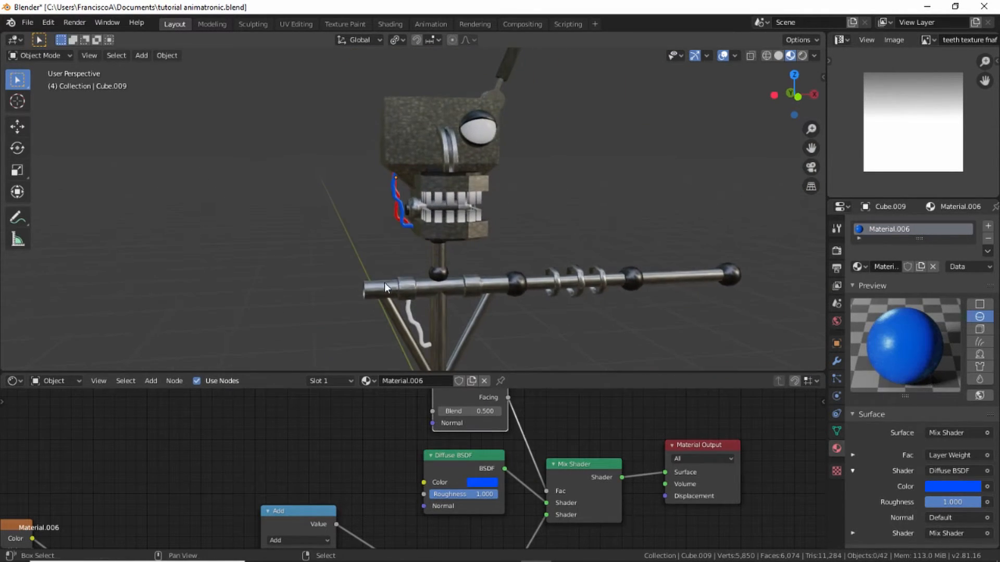
left_click(443, 227)
left_click(856, 266)
left_click(760, 346)
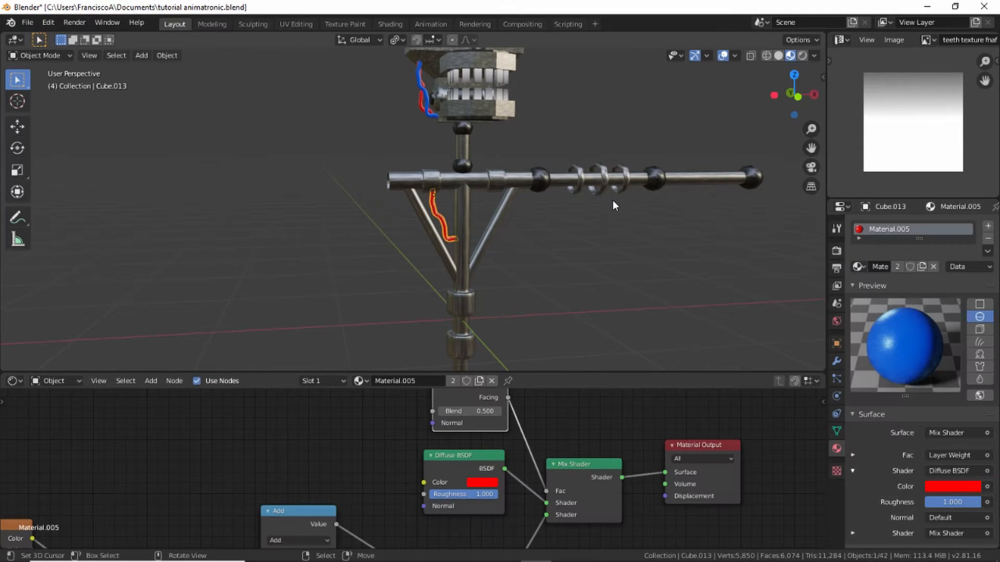
- Select the eyeball sphere and assign the existing material named Material to it
scroll(566, 253, "down", 4)
middle_click_drag(520, 249, 473, 232)
scroll(511, 269, "up", 8)
scroll(527, 242, "up", 5)
scroll(521, 243, "down", 5)
scroll(429, 234, "up", 7)
right_click(473, 232)
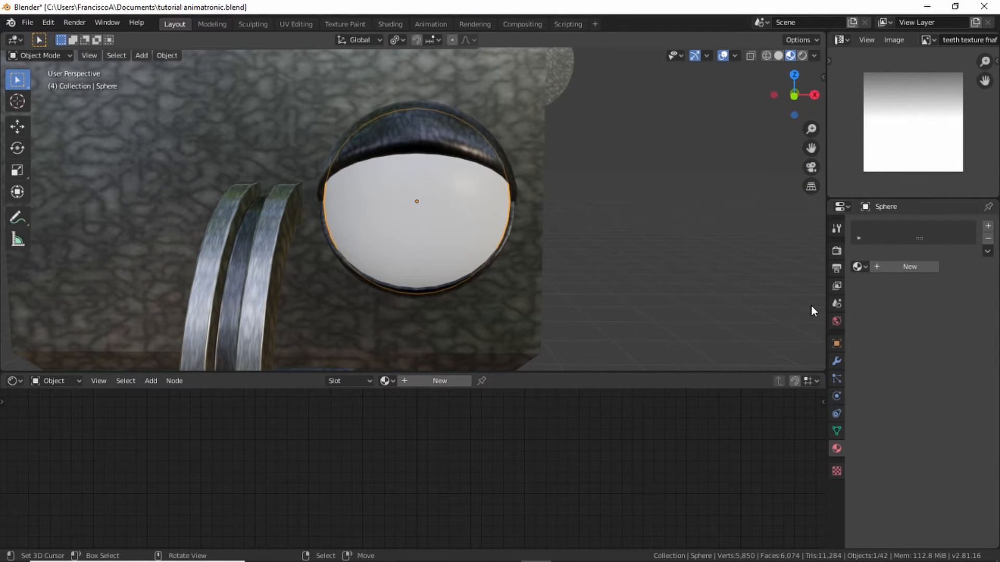
left_click(859, 266)
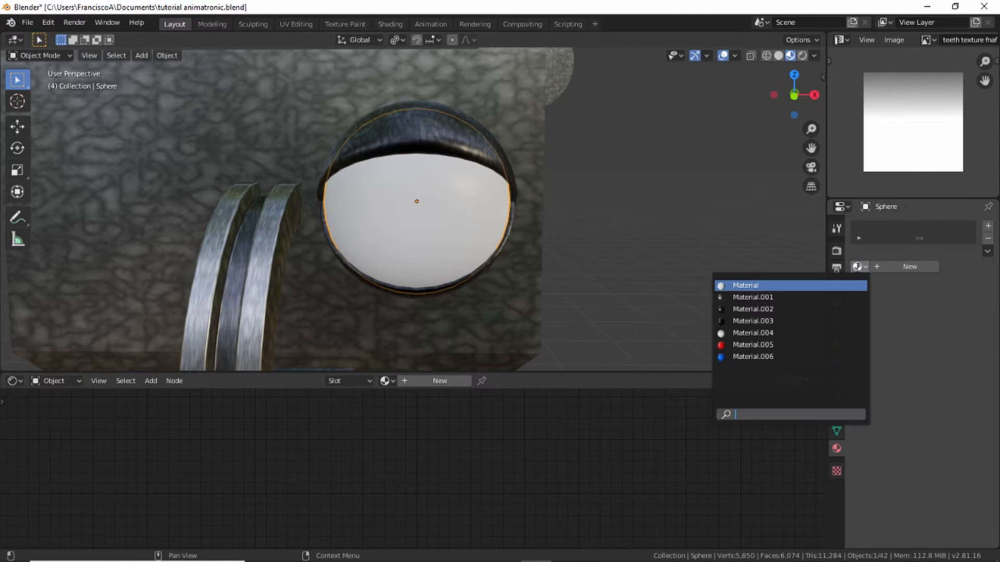
left_click(859, 266)
left_click(800, 285)
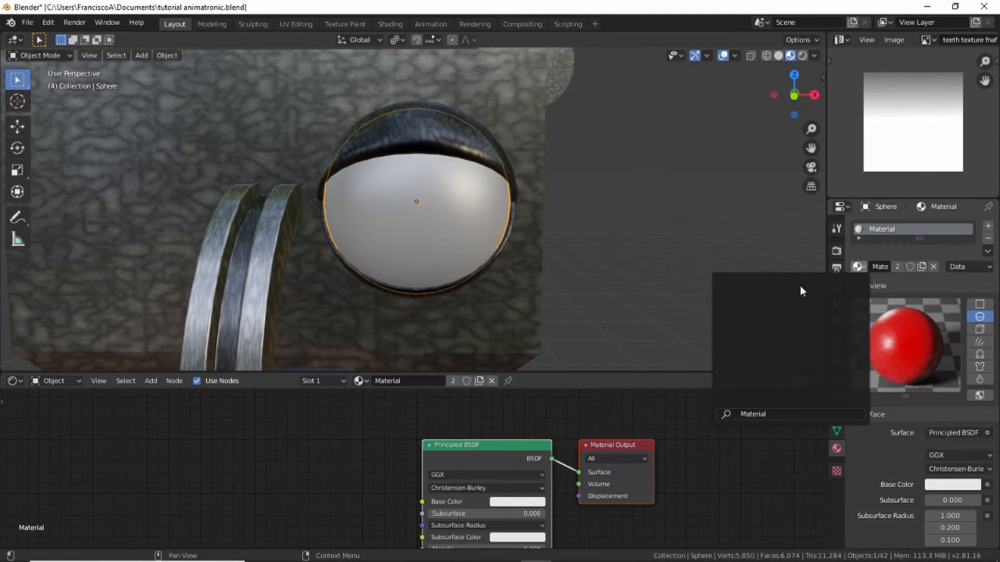
- Change the eyeball's surface shader to Diffuse BSDF and insert a Mix Shader between it and the Material Output
left_click(957, 431)
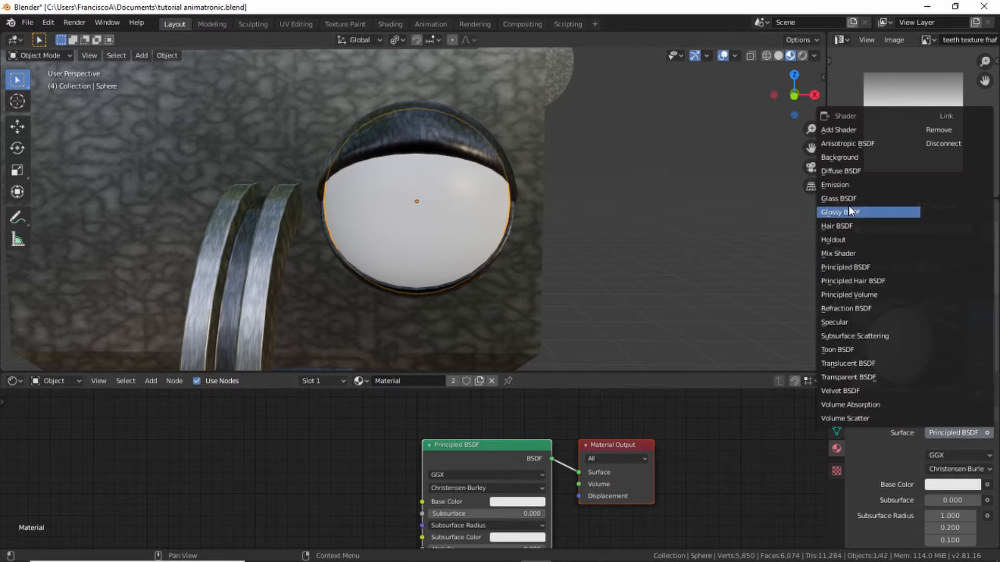
left_click(845, 173)
key("shift+a")
mouse_move(518, 458)
left_click(646, 307)
left_click(583, 451)
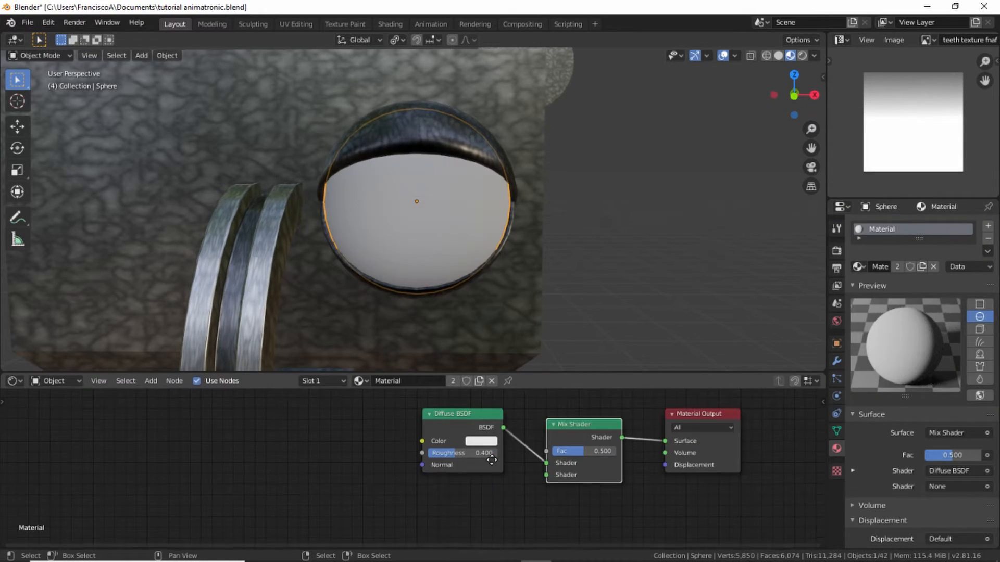
- Add an Anisotropic BSDF below the Diffuse BSDF and connect it to the Mix Shader's second shader input
key("shift+a")
mouse_move(413, 471)
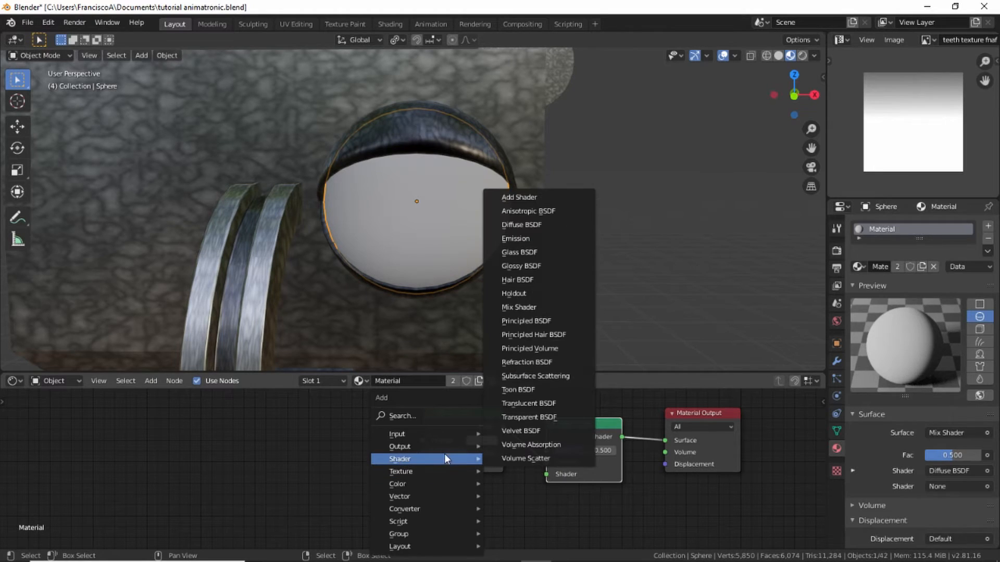
left_click(536, 211)
left_click(500, 495)
left_click_drag(539, 478, 552, 473)
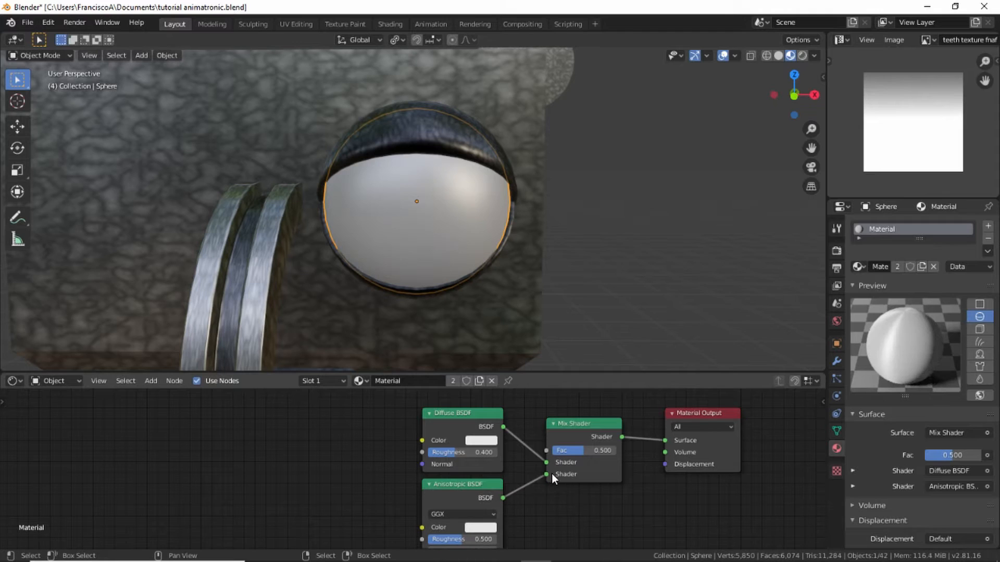
- Set both the roughness and the anisotropy of the Anisotropic BSDF to 0.308
scroll(552, 474, "up", 3)
scroll(530, 426, "up", 2)
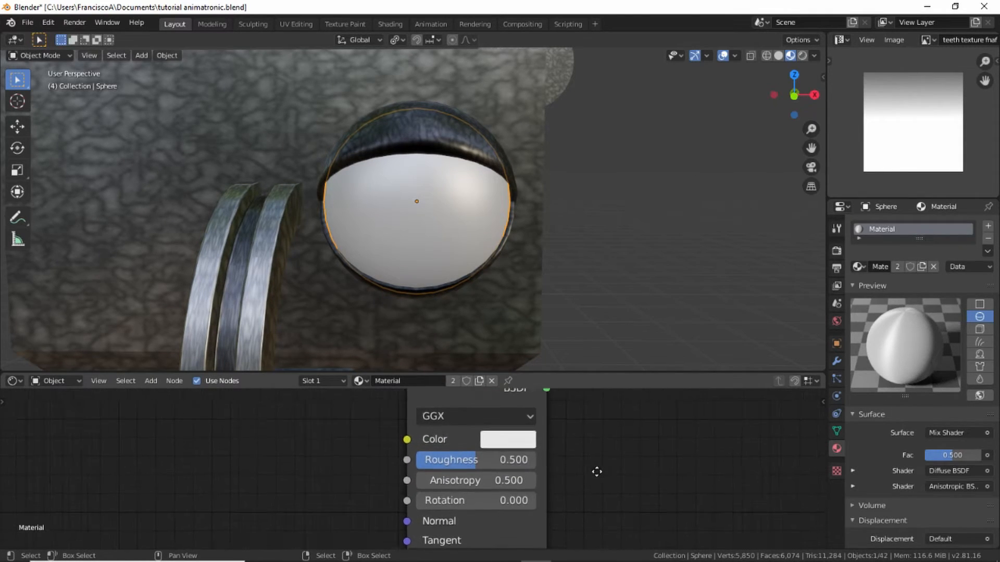
left_click(499, 473)
type(".308")
key("Return")
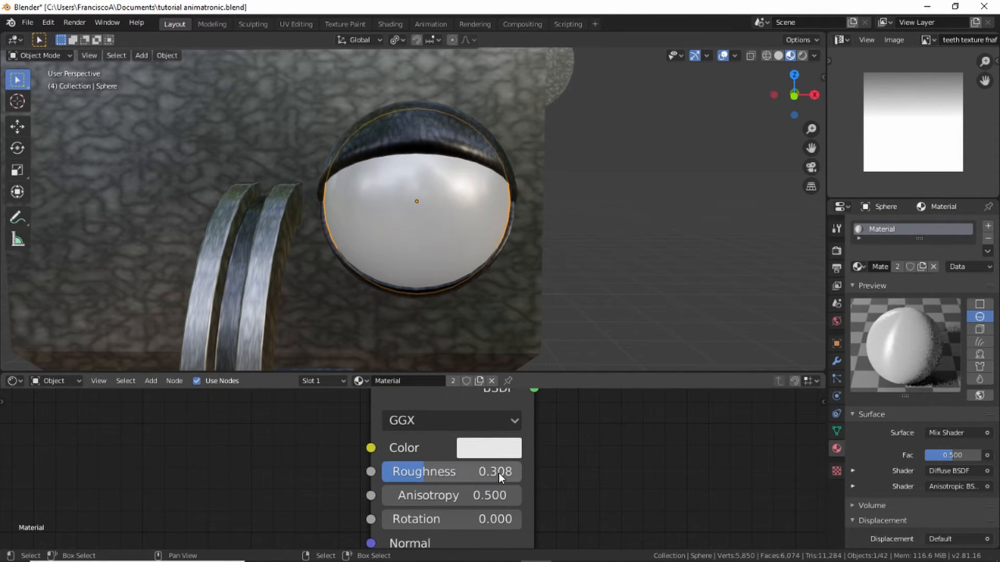
middle_click_drag(549, 507, 562, 483)
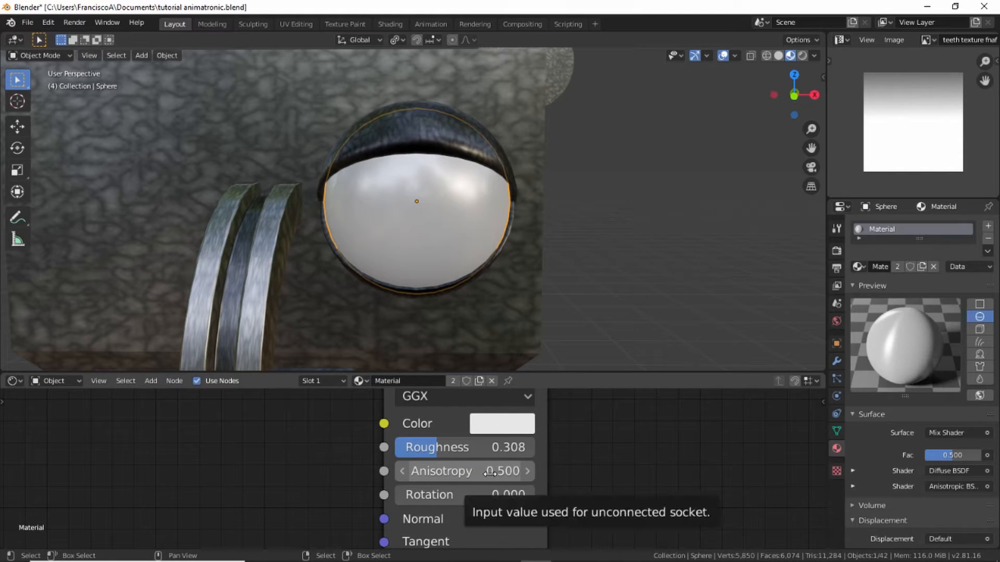
left_click(490, 472)
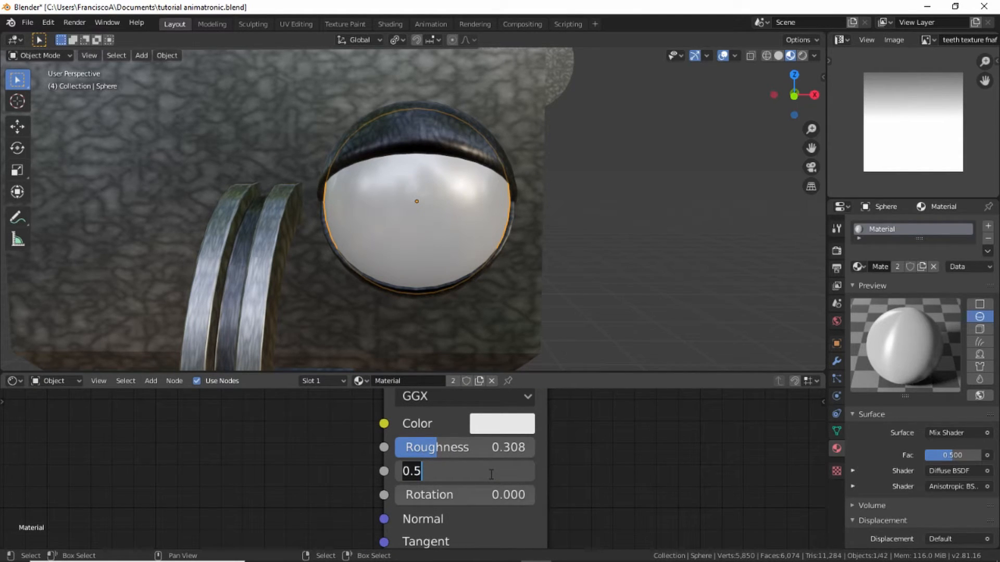
key("Return")
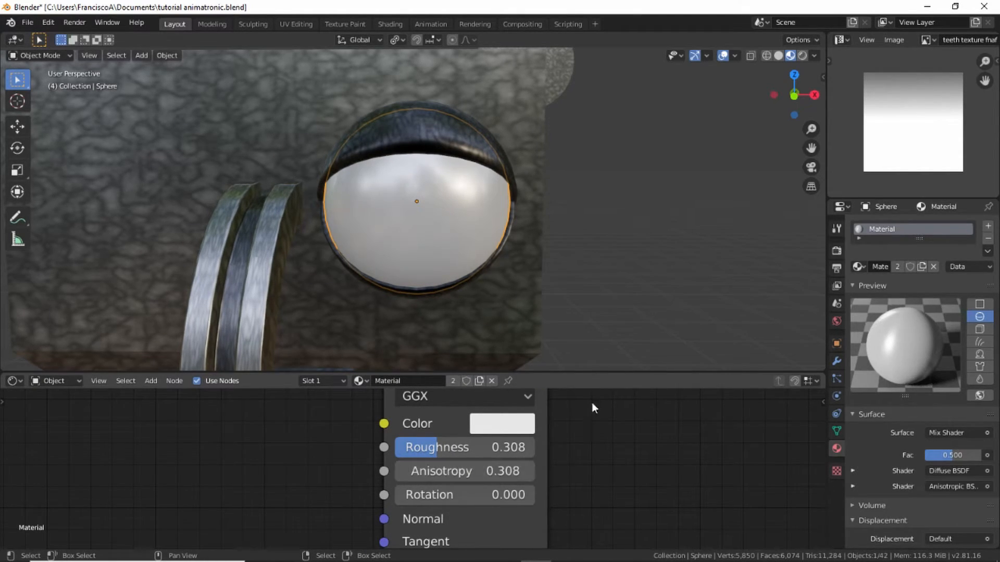
- Add a Layer Weight node and connect its Facing output to the Mix Shader's Fac input
scroll(564, 250, "down", 4)
middle_click_drag(563, 250, 538, 251)
scroll(544, 252, "up", 2)
middle_click_drag(579, 428, 566, 495)
scroll(578, 484, "down", 5)
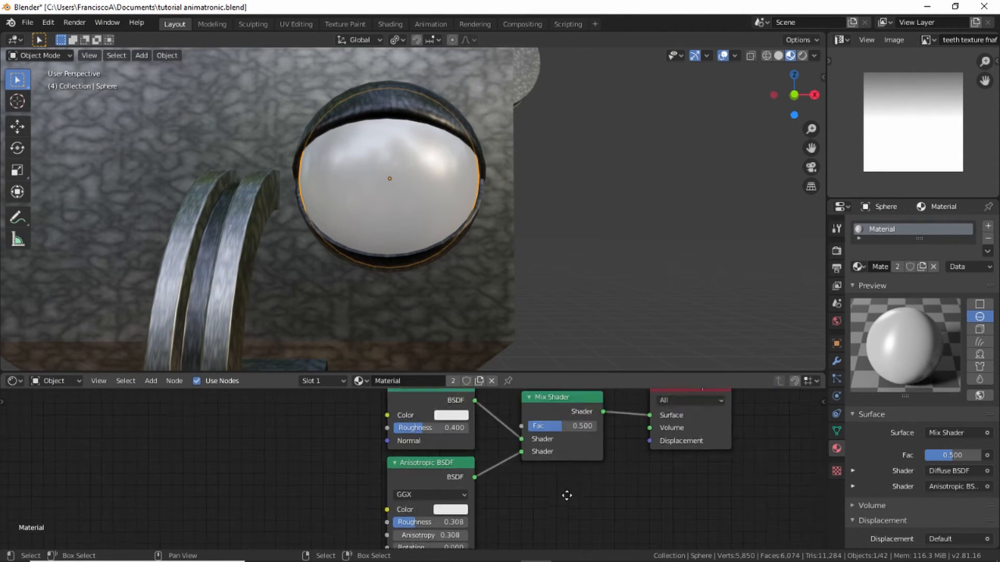
key("shift+a")
mouse_move(391, 380)
left_click(504, 227)
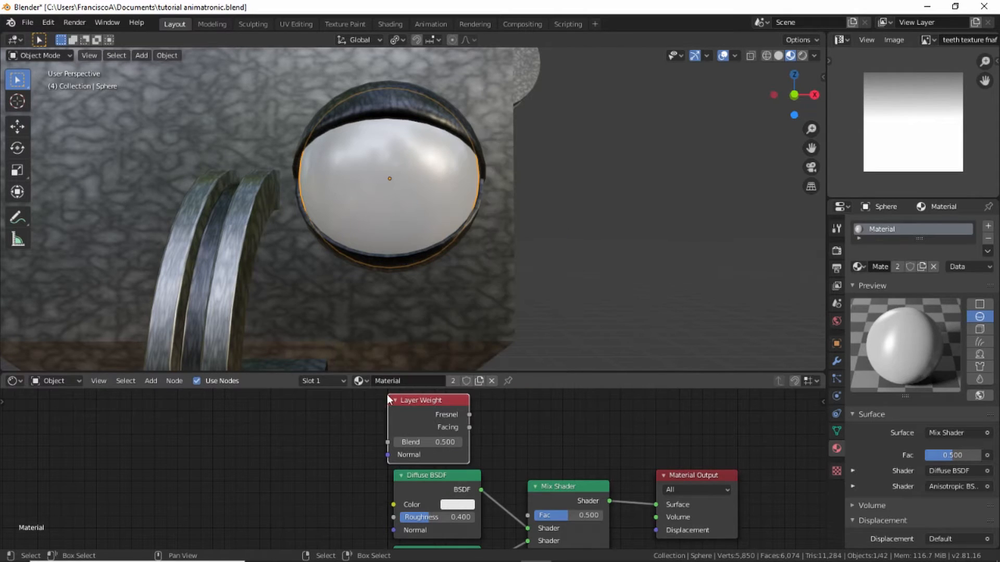
left_click_drag(527, 512, 527, 515)
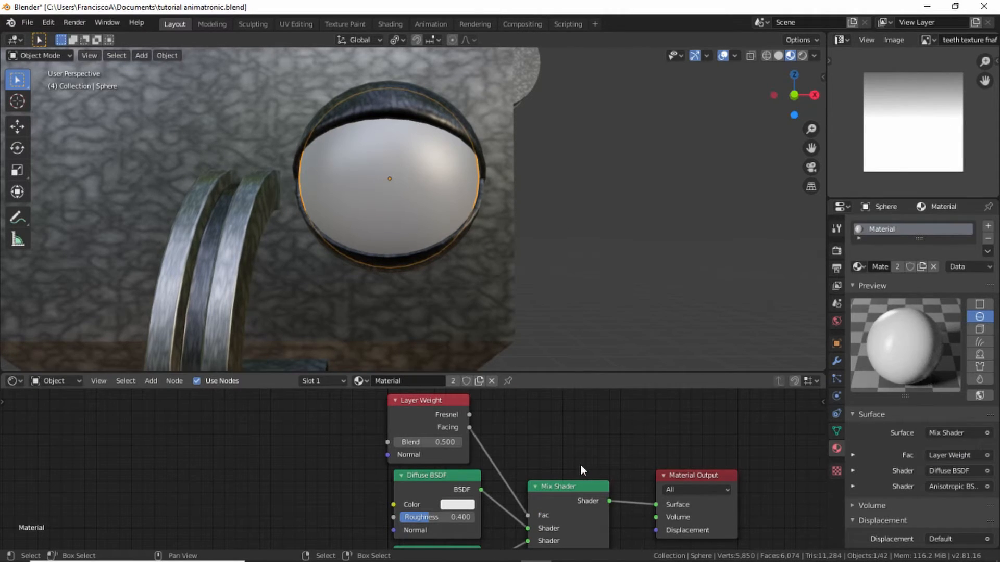
- Copy the eyeball's finished material
middle_click_drag(350, 490, 351, 467)
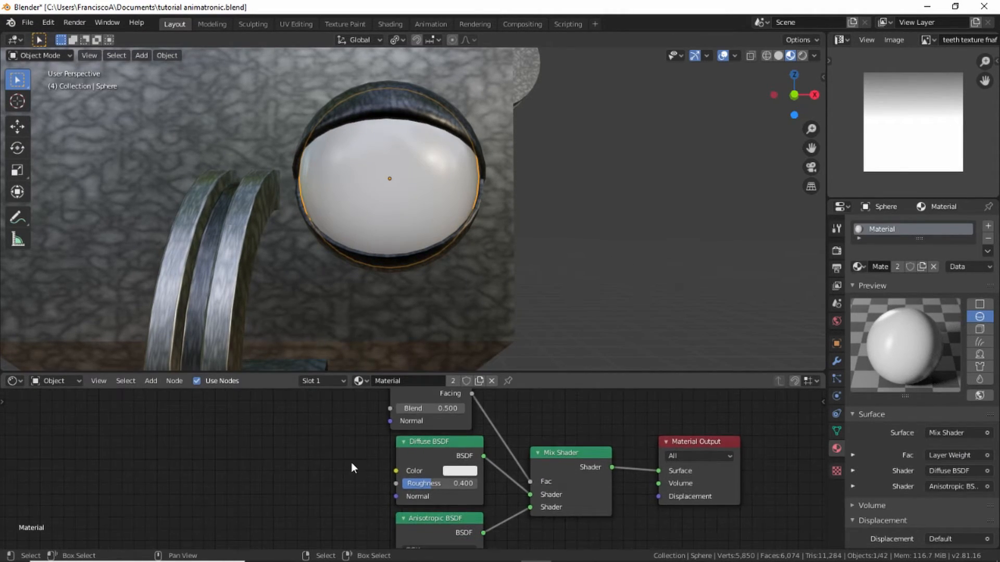
left_click(987, 251)
left_click(932, 266)
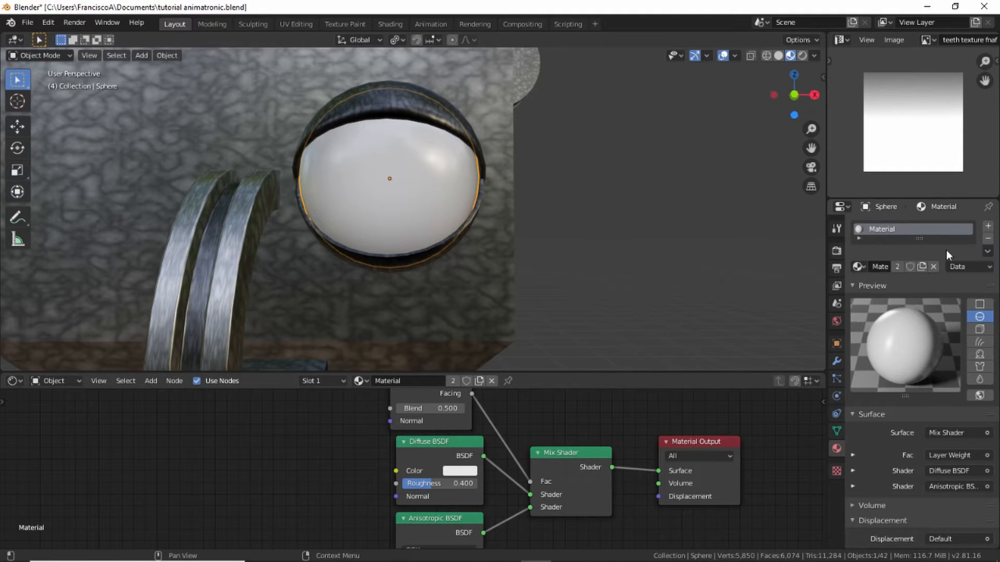
- Remove the eyeball's material slot and assign the existing material named Material to the eyeball again
left_click(988, 239)
left_click(857, 267)
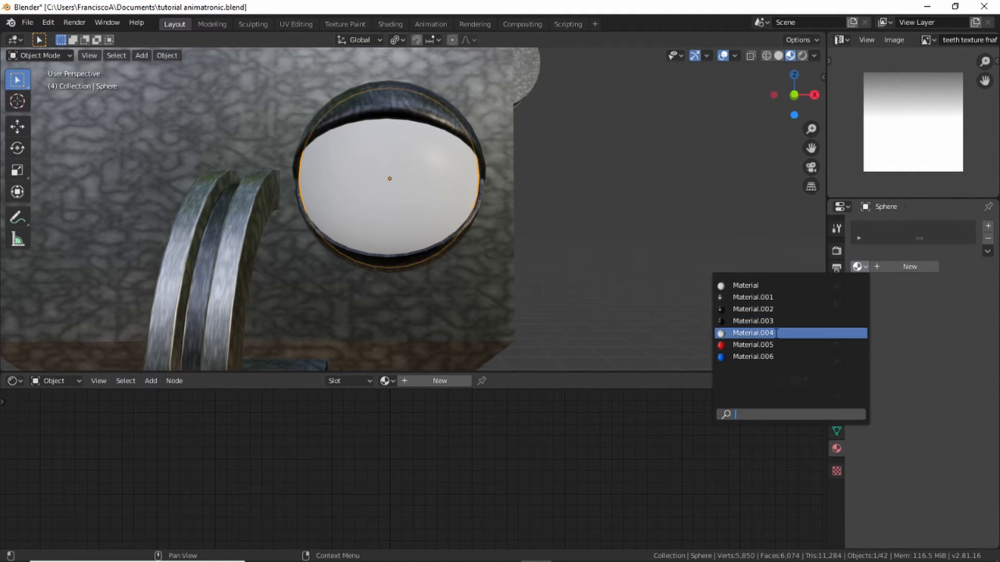
left_click(783, 286)
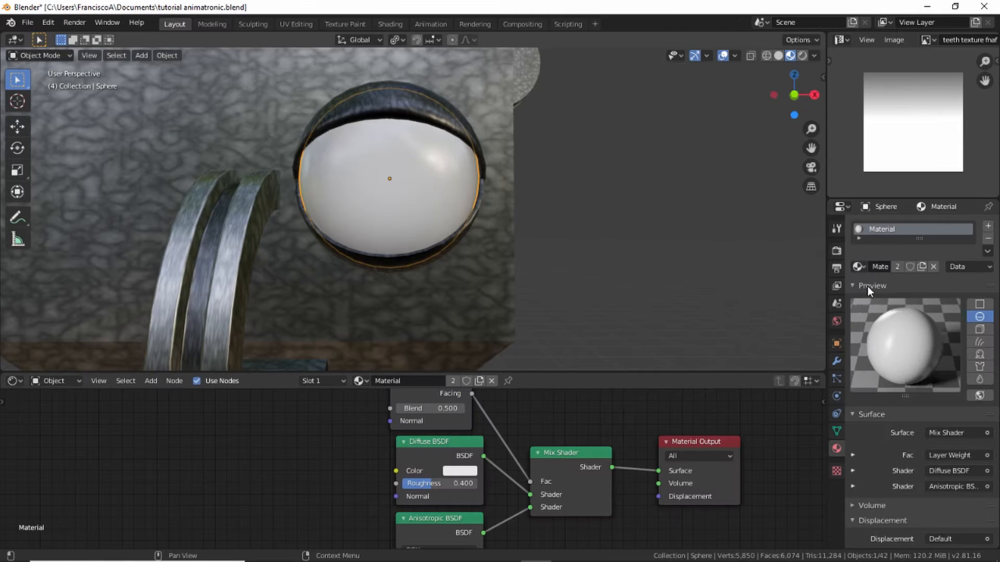
- Add a second material slot with a new material to the eyeball and paste the copied node setup into it
left_click(988, 226)
left_click(916, 296)
left_click(987, 251)
left_click(932, 273)
- Add an Image Texture node beside the shader nodes of Material.007
key("Home")
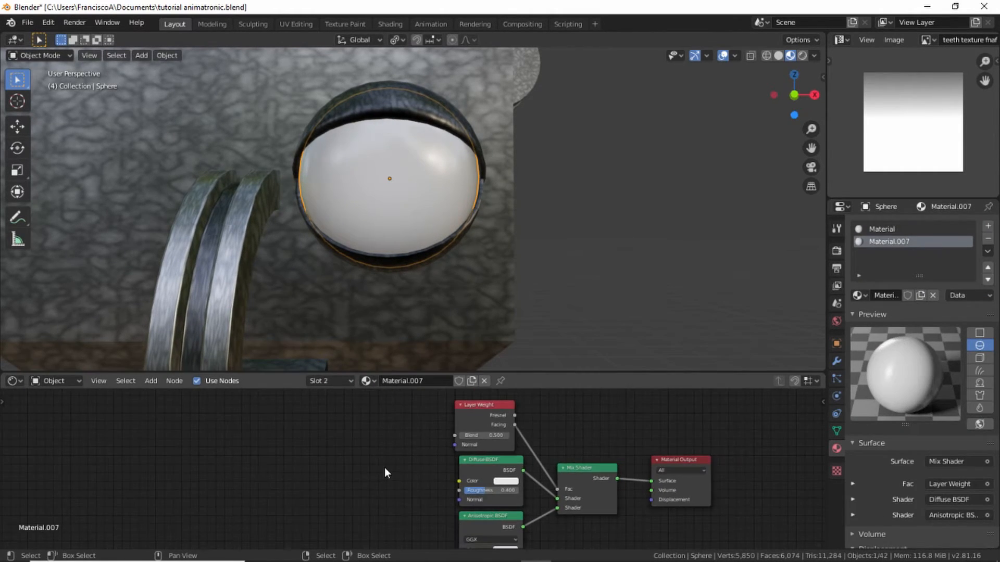
key("shift+a")
mouse_move(333, 467)
left_click(466, 361)
left_click(343, 476)
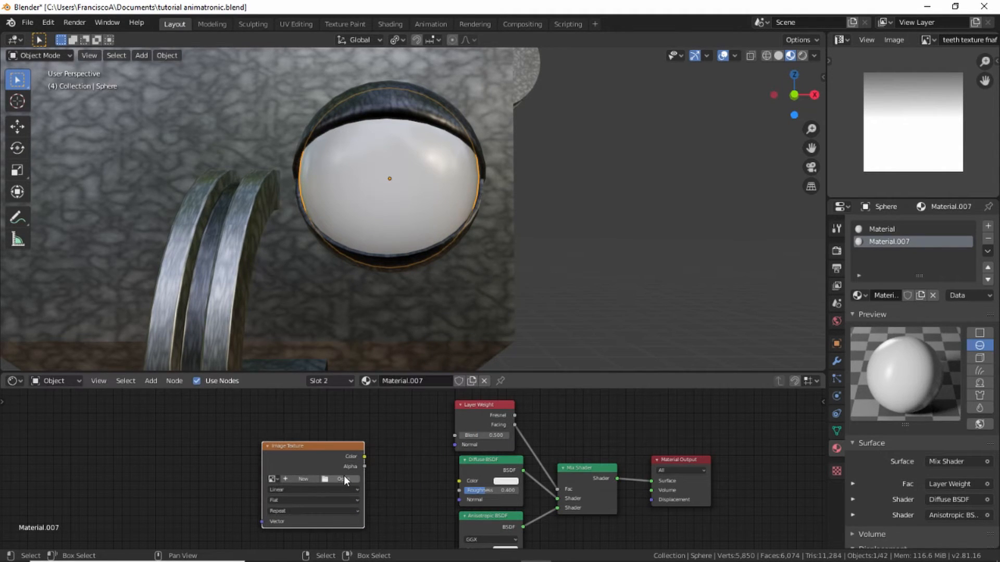
- Load the fnaf_1_eye_texture image from the textures folder into the Image Texture node
left_click(343, 479)
scroll(610, 386, "down", 5)
double_click(654, 284)
scroll(612, 327, "down", 10)
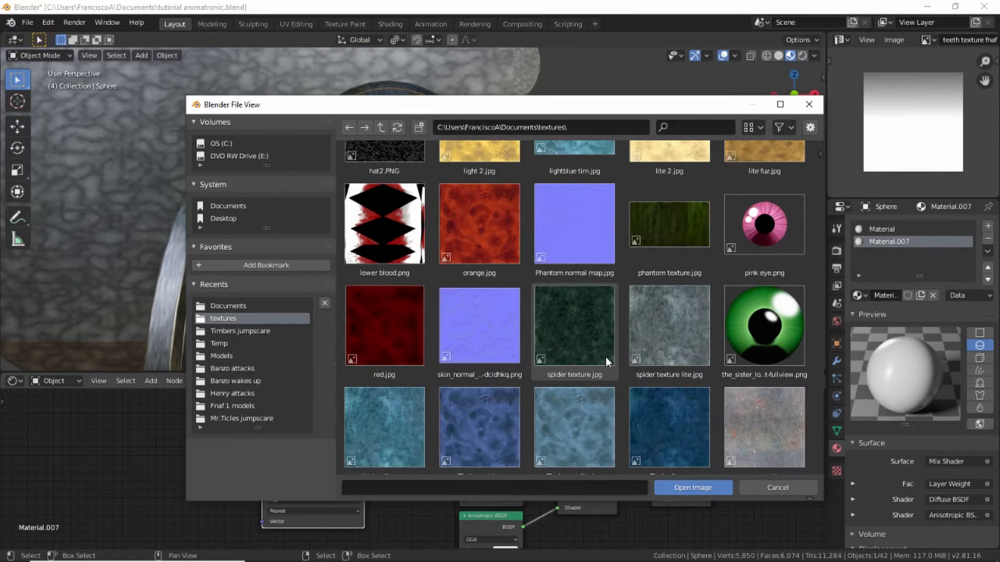
scroll(744, 363, "up", 5)
scroll(458, 256, "up", 2)
left_click(459, 253)
left_click(690, 488)
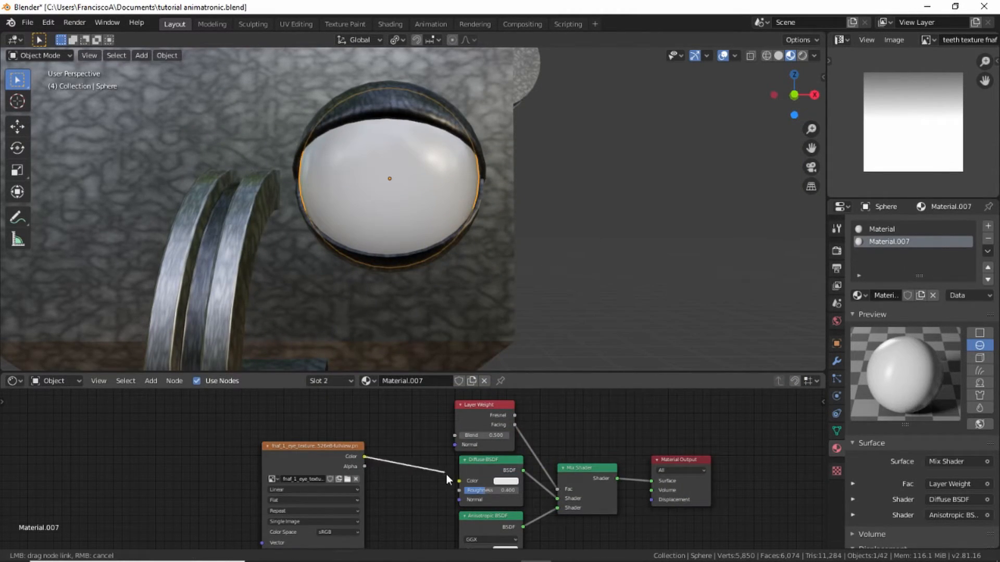
- Connect the eye texture's Color output to the color inputs of both the Diffuse BSDF and the Anisotropic BSDF
left_click_drag(446, 474, 459, 481)
middle_click_drag(539, 510, 528, 473)
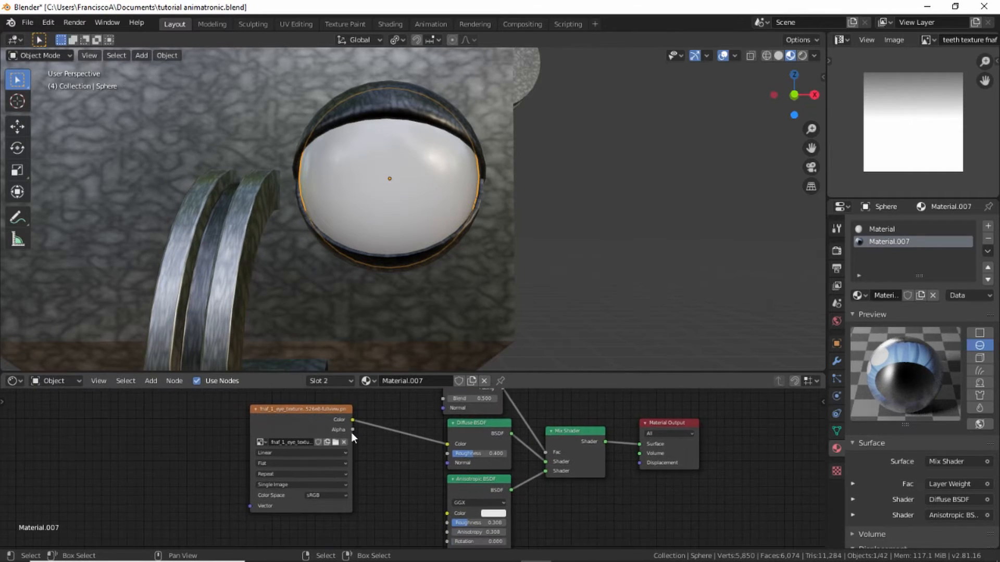
left_click_drag(353, 420, 448, 514)
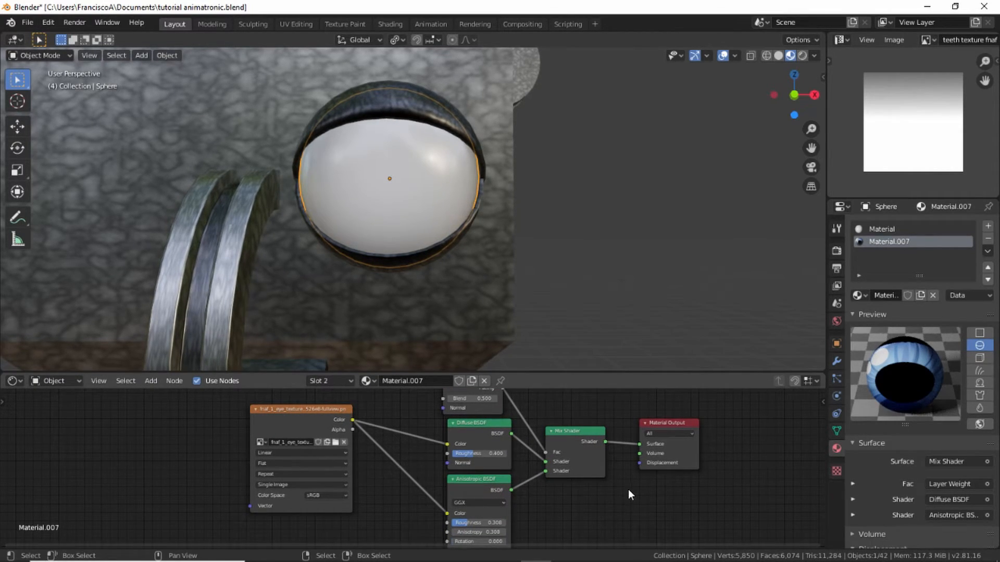
- Select the round patch of front faces around the eyeball's pole in Edit Mode for the iris area
key("Tab")
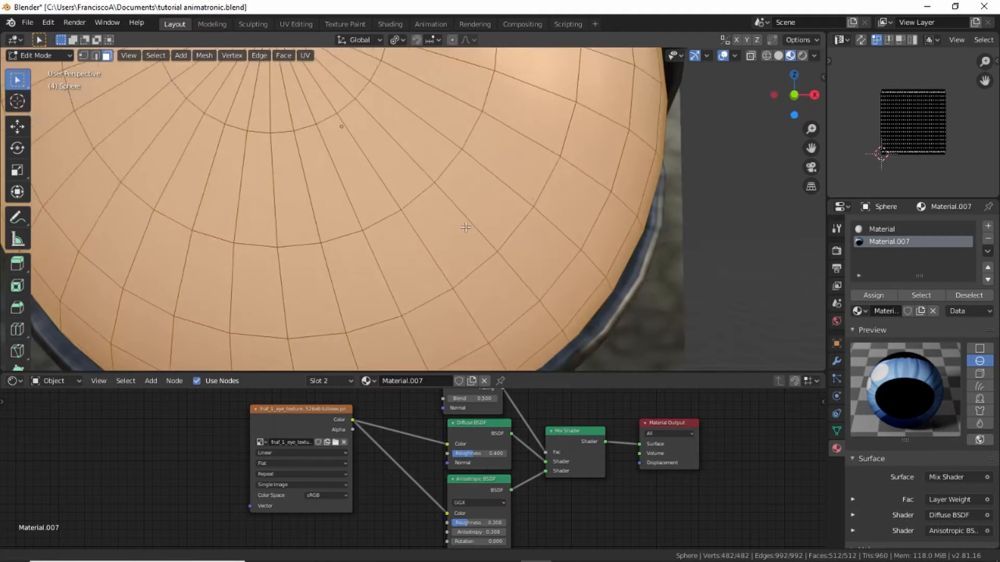
key("KP_1")
key("alt+z")
key("alt+a")
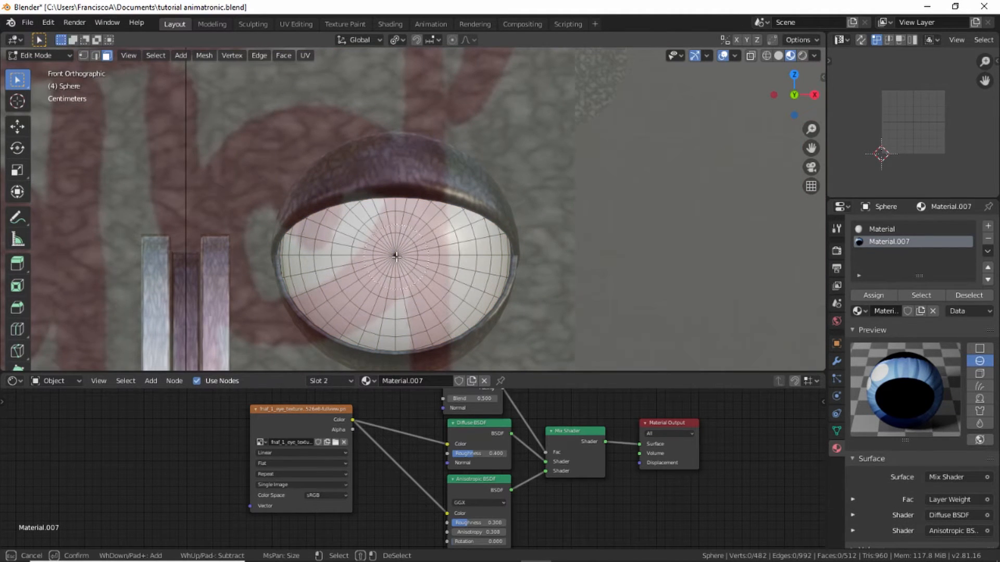
left_click(396, 255)
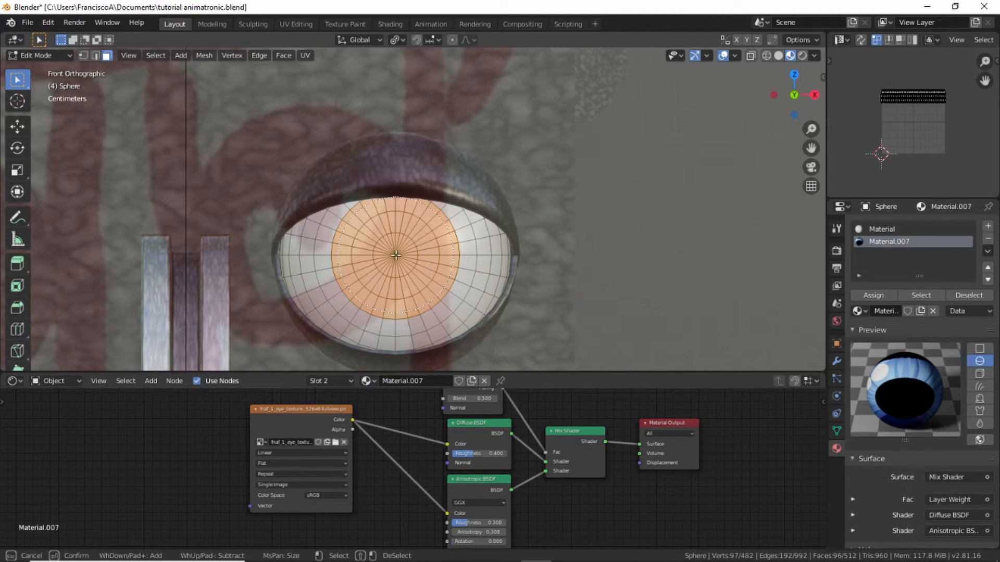
key("Escape")
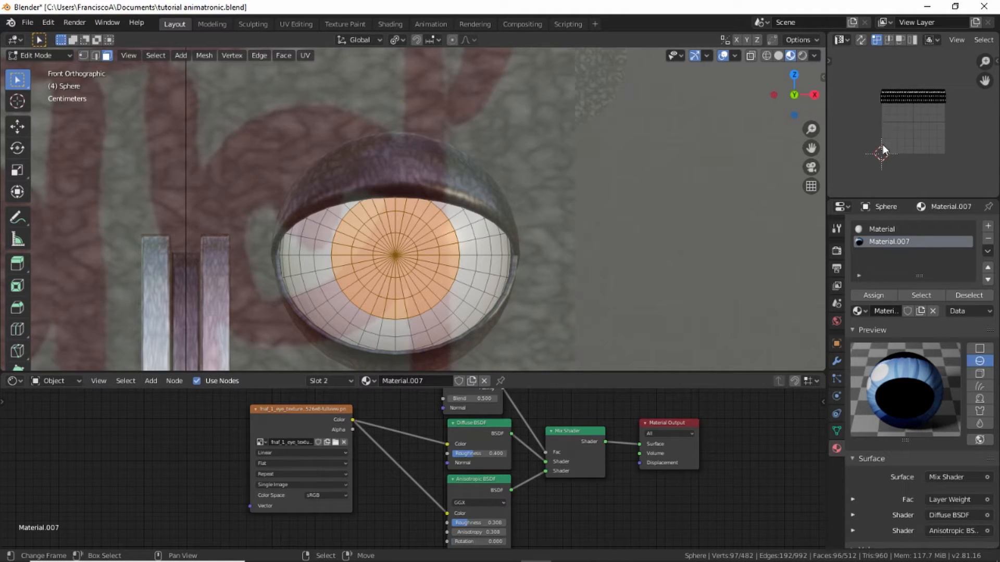
- Assign Material.007 to the selected front faces of the eyeball and unwrap them
left_click(864, 295)
key("u")
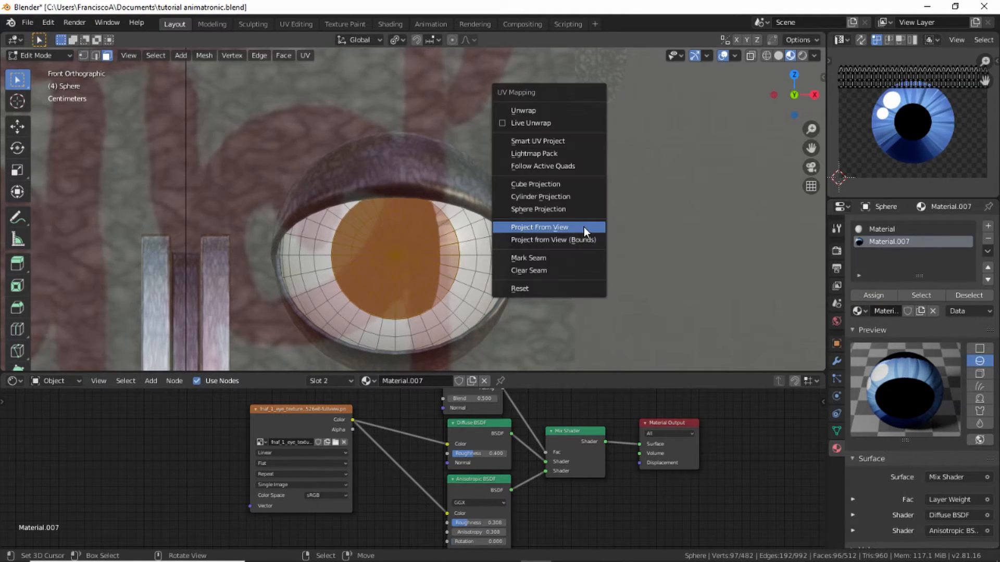
left_click(546, 110)
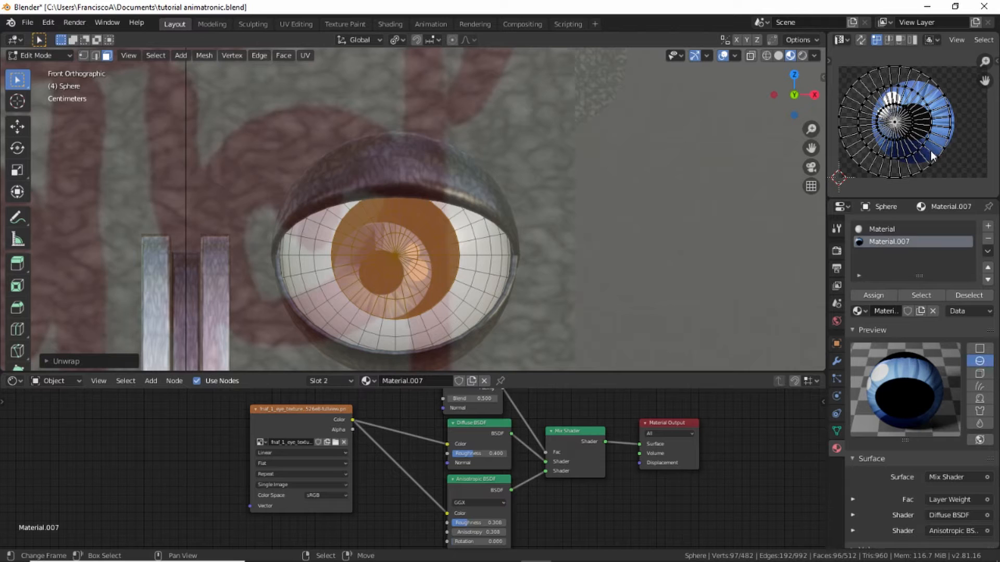
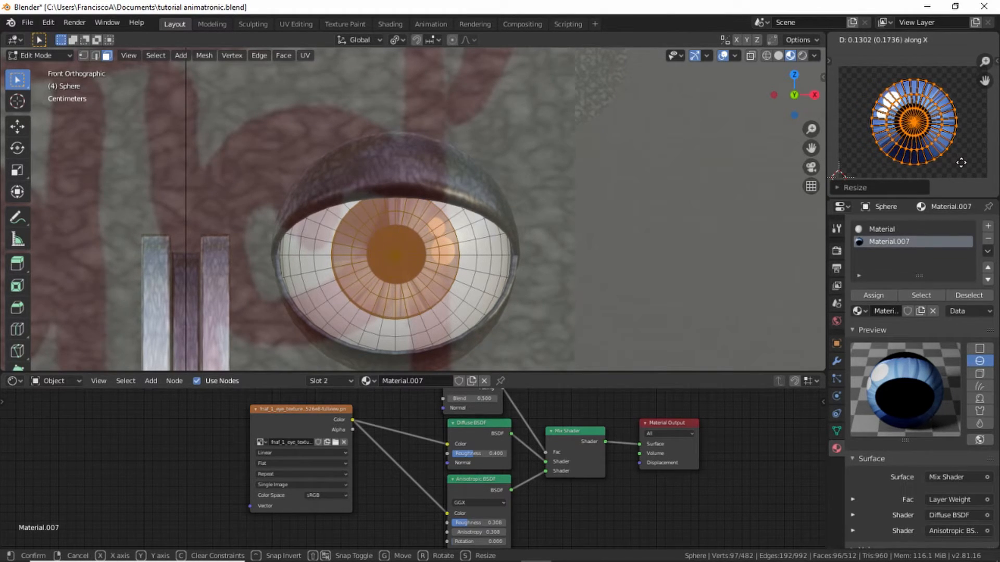
- Move, scale and rotate the unwrapped UV island to match the round iris in the fnaf_1_eye_texture image
left_click(961, 170)
scroll(960, 170, "up", 2)
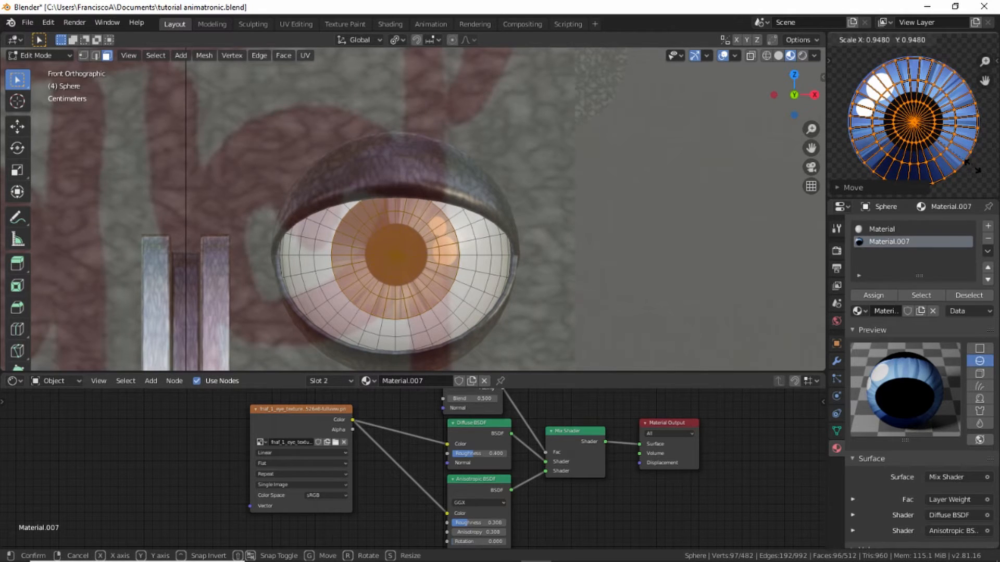
key("r")
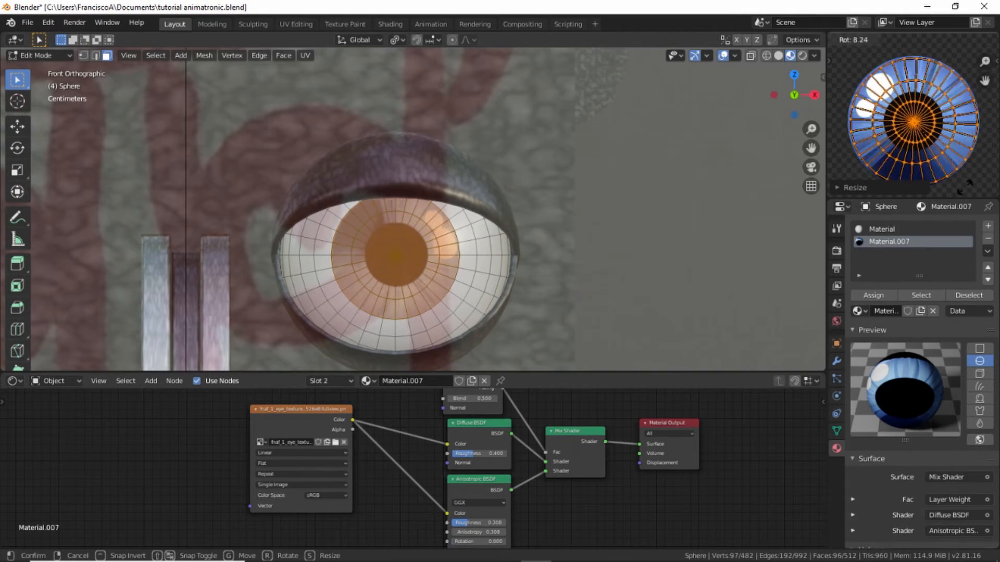
left_click(842, 133)
left_click(614, 188)
key("Tab")
left_click(611, 190)
scroll(541, 263, "down", 7)
middle_click_drag(533, 270, 525, 182, "shift")
scroll(525, 183, "up", 4)
middle_click_drag(525, 183, 509, 182)
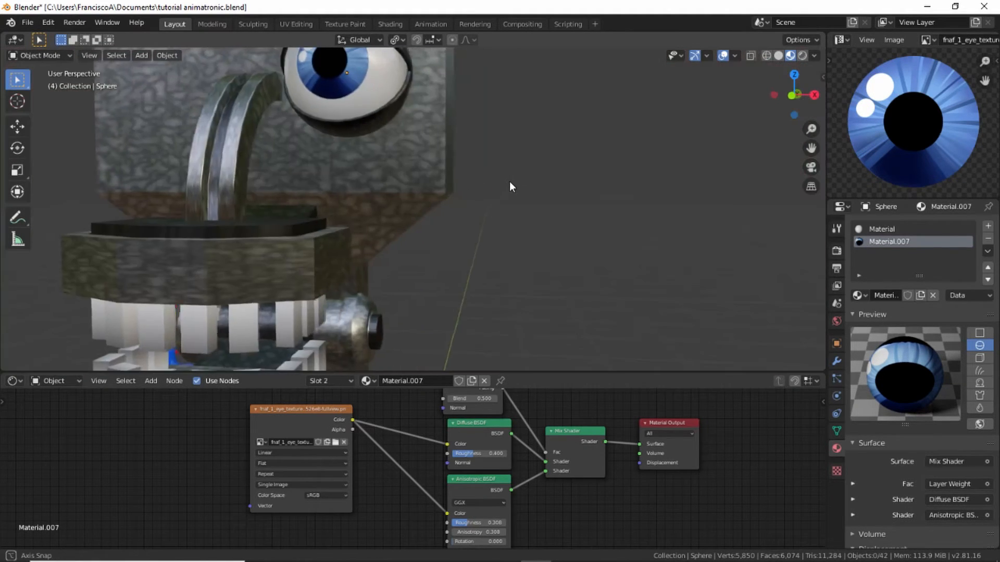
- Select the ball joint at the outer end of the arm and snap the 3D cursor to it
scroll(519, 192, "down", 6)
middle_click_drag(536, 305, 420, 148)
key("KP_7")
scroll(541, 191, "up", 2)
middle_click_drag(553, 186, 420, 229, "shift")
scroll(453, 226, "up", 1)
right_click(424, 228)
key("shift+s")
key("Escape")
- Add a cube at the wrist ball, scale it down and move it along X past the end of the arm
key("shift+a")
mouse_move(448, 239)
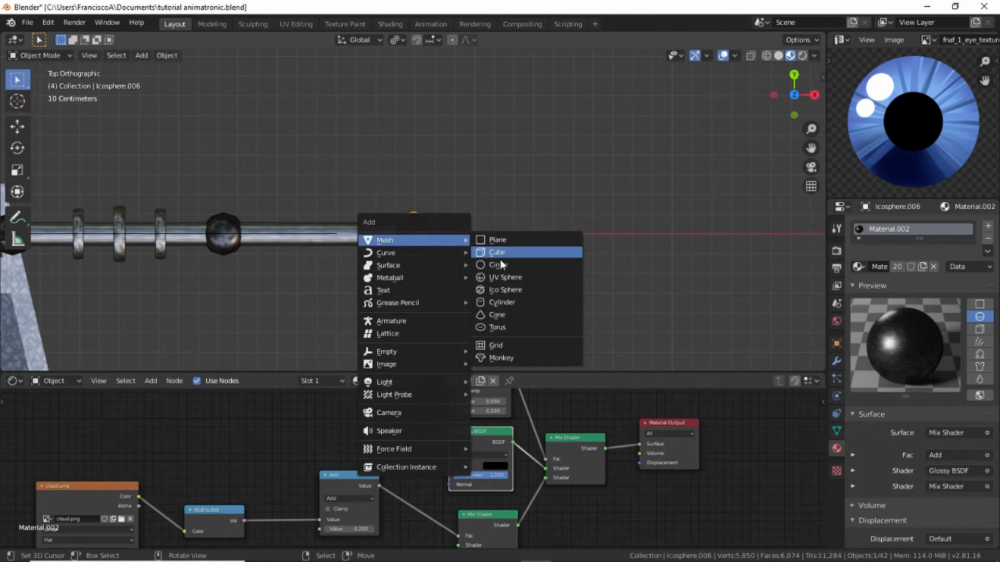
left_click(499, 255)
key("s")
left_click(445, 237)
key("g")
key("x")
left_click(504, 254)
- Flatten the palm cube along Z and shift it along X in the front view
key("KP_1")
scroll(495, 255, "down", 2)
middle_click_drag(484, 264, 436, 179, "shift")
scroll(438, 182, "up", 4)
key("s")
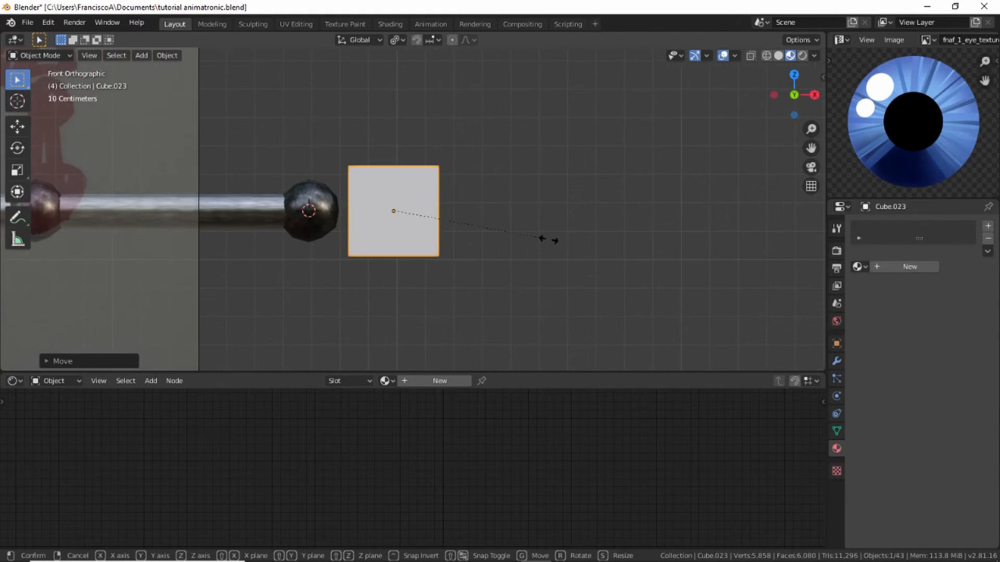
key("z")
left_click(468, 239)
key("g")
key("x")
left_click(485, 252)
- Widen the palm block's outer face along Y so the block tapers toward the wrist
key("KP_7")
key("Tab")
middle_click_drag(515, 261, 423, 249)
right_click(419, 272)
key("KP_7")
key("s")
key("y")
left_click(476, 327)
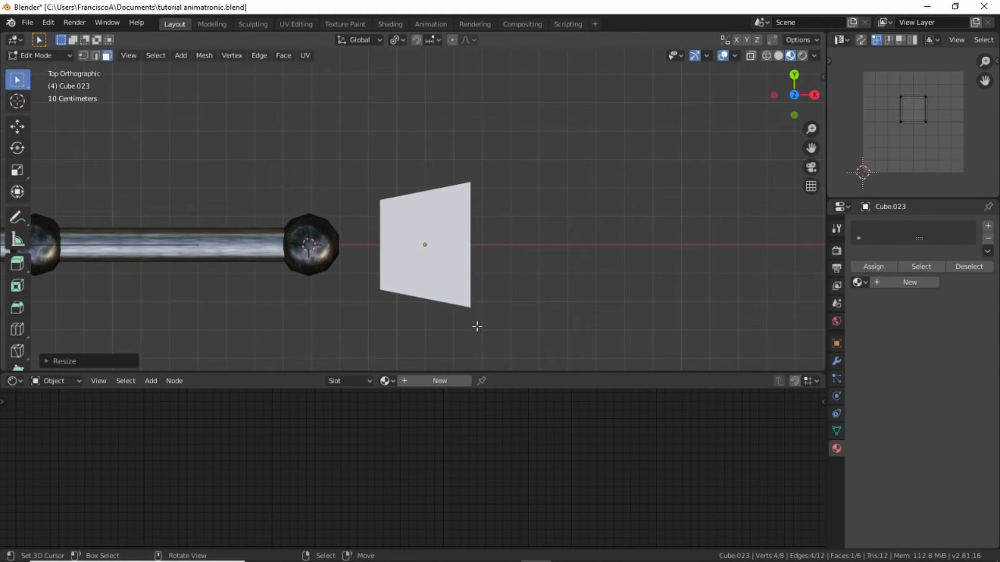
- Scale up the whole palm block and move it along X closer to the wrist ball
key("a")
scroll(468, 239, "down", 4)
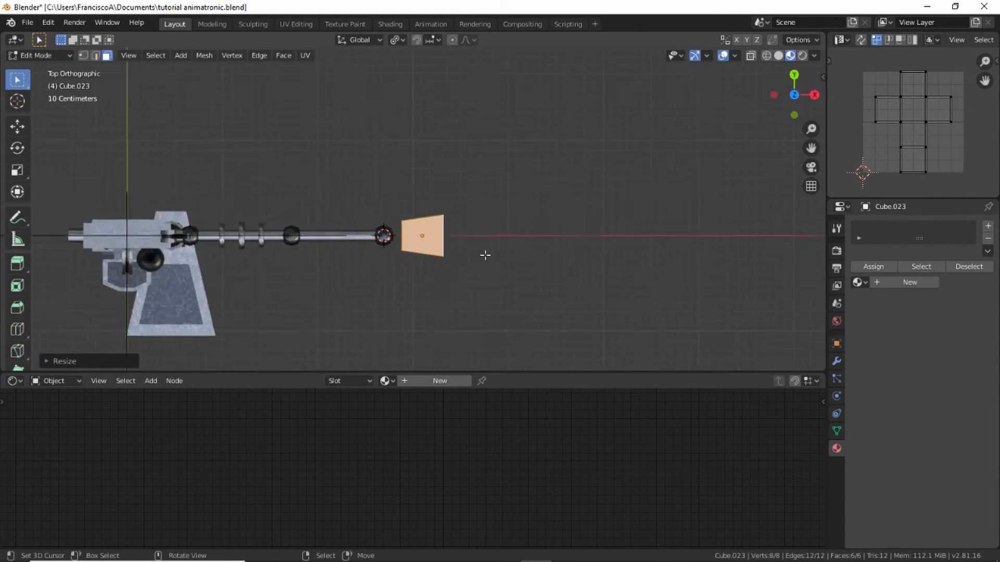
middle_click_drag(484, 254, 458, 293)
scroll(457, 293, "up", 5)
key("Tab")
key("KP_7")
key("g")
key("x")
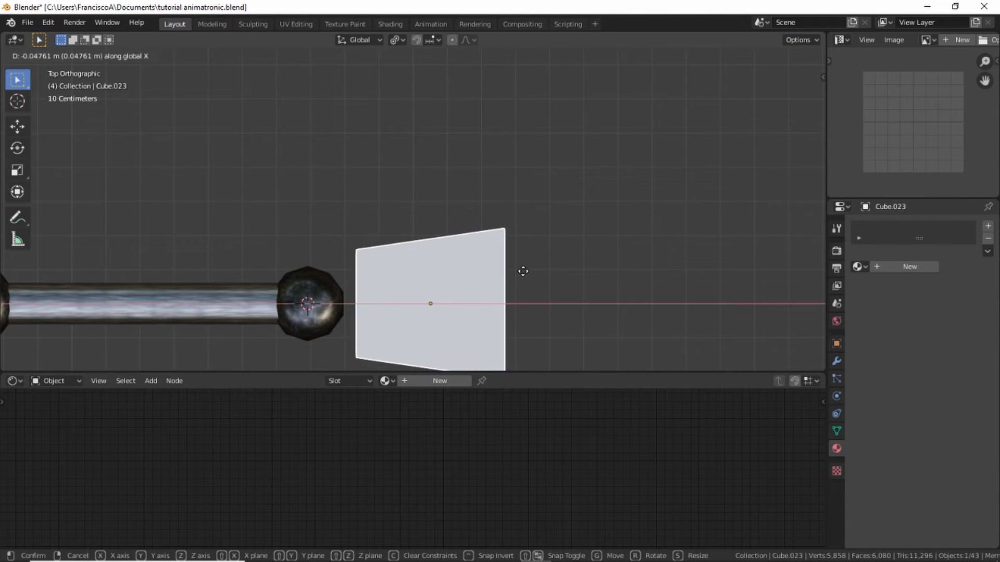
left_click(513, 276)
- Extrude the palm's wrist-side face, shrink it and extrude it into the wrist ball as a narrower connector
middle_click_drag(525, 275, 588, 203)
key("Tab")
right_click(390, 261)
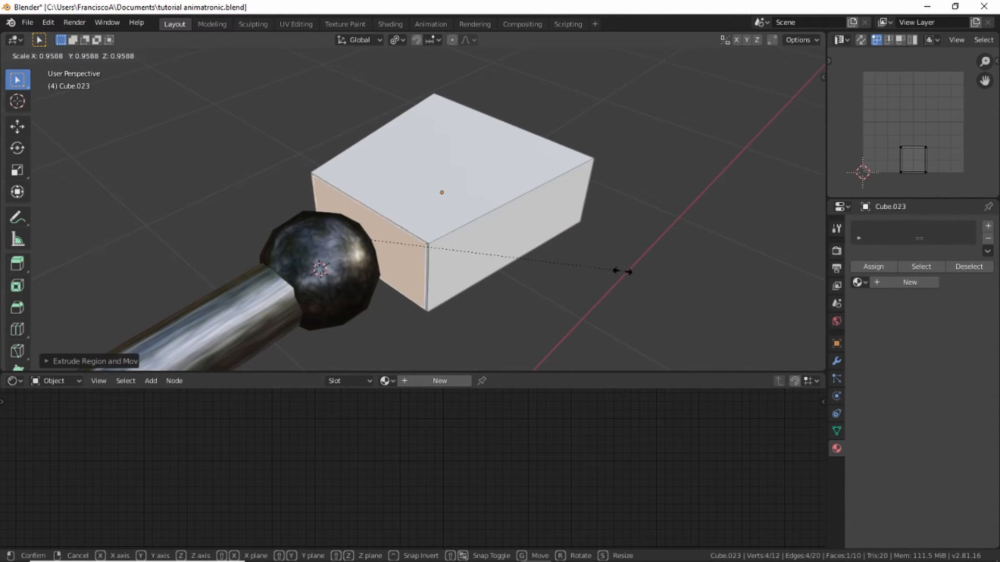
left_click(510, 261)
key("KP_7")
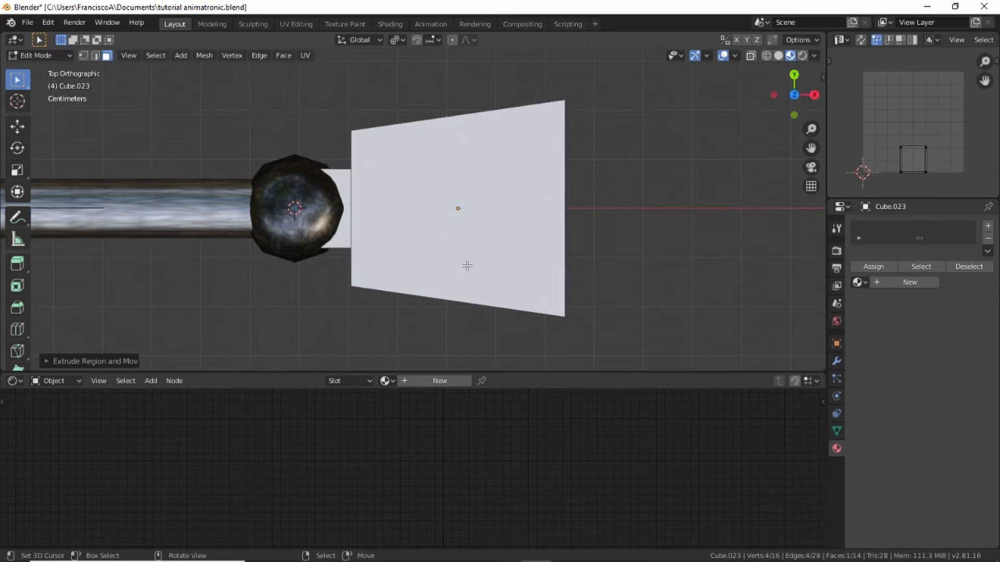
key("alt+a")
- Inset the palm's top face by extruding it in place and scaling it down
scroll(467, 266, "down", 4)
mouse_move(467, 266)
middle_mouse_down()
mouse_move(569, 180)
mouse_move(505, 143)
mouse_move(508, 203)
mouse_move(454, 264)
middle_mouse_up()
key("KP_7")
scroll(451, 246, "up", 4)
right_click(454, 262)
key("Tab")
key("Tab")
key("e")
right_click(585, 270)
key("s")
left_click(564, 280)
- Extrude the palm's inset top face outward into a raised panel and return to Object Mode
middle_click_drag(563, 279, 479, 257)
key("e")
left_click(573, 163)
key("Tab")
- Snap the 3D cursor to the selected palm block
key("KP_7")
scroll(487, 271, "up", 3)
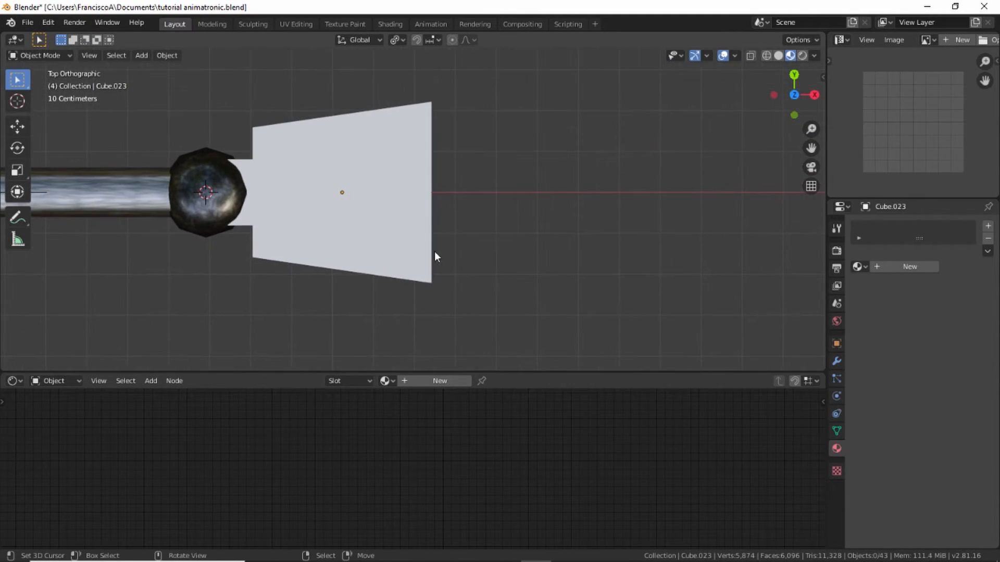
left_click(371, 224)
key("shift+s")
left_click(369, 258)
- Add a small cube for a finger segment at the palm's centre and move it past the palm's outer edge
key("shift+a")
mouse_move(423, 261)
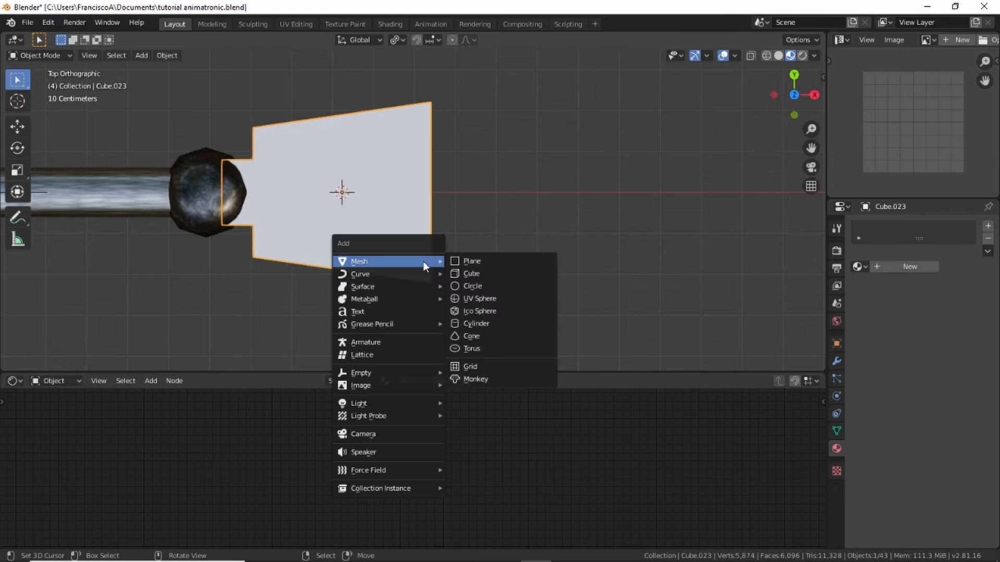
left_click(468, 274)
key("s")
left_click(351, 195)
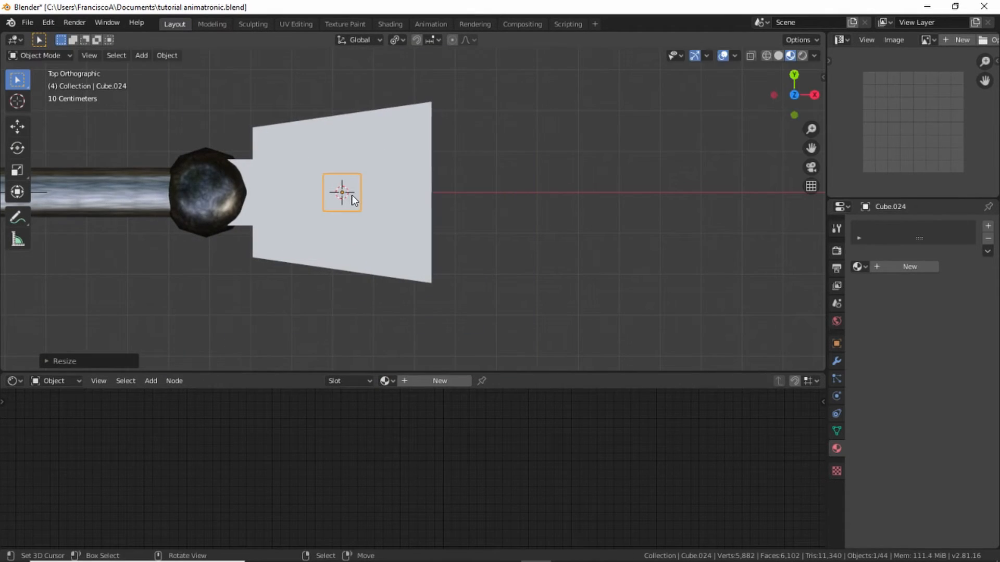
left_click(477, 212)
- Stretch the finger cube along X into a rectangular block and move it farther out from the palm along X
scroll(484, 215, "up", 5)
middle_click_drag(567, 203, 460, 224, "shift")
scroll(500, 234, "down", 5)
scroll(473, 255, "up", 4)
scroll(459, 223, "down", 2)
scroll(460, 224, "up", 2)
key("s")
key("x")
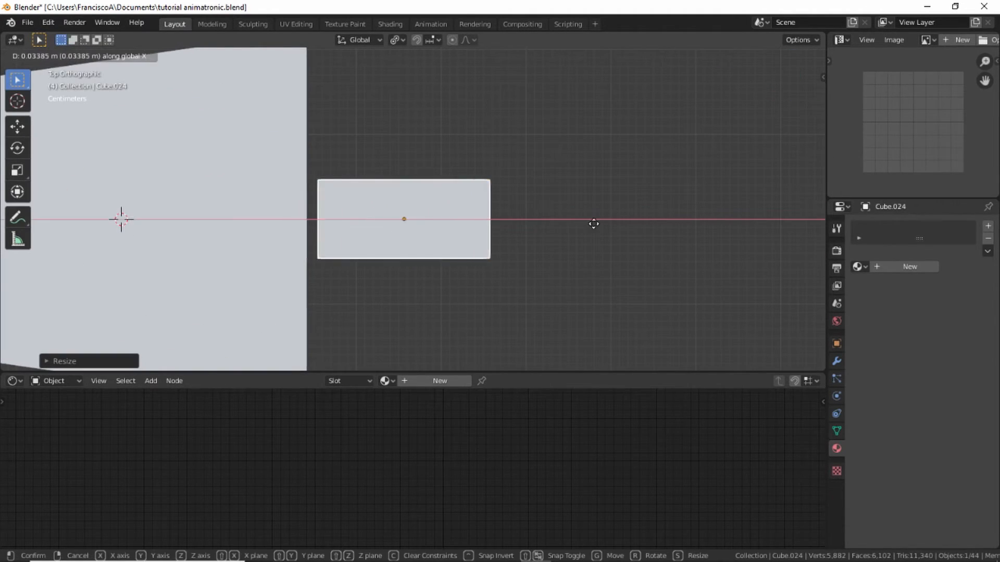
left_click(609, 226)
- Fine-tune the finger segment's length along X and its gap to the palm's edge
scroll(549, 233, "down", 3)
scroll(548, 235, "up", 5)
middle_click_drag(559, 238, 548, 244, "shift")
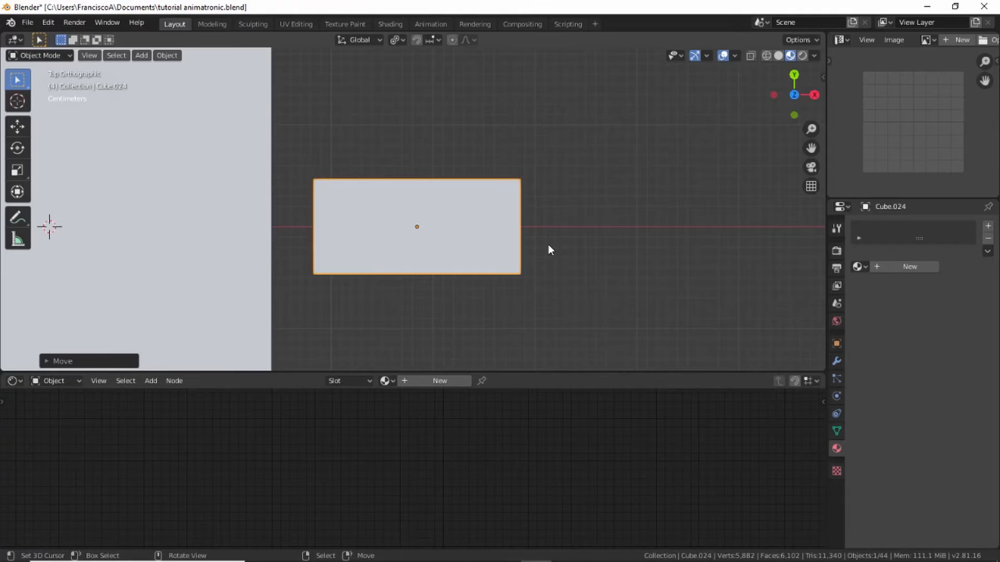
key("s")
key("x")
left_click(519, 255)
key("g")
key("x")
left_click(496, 277)
- Inset the finger segment's top face and extrude it upward about 0.01 m into a raised panel
middle_click_drag(495, 277, 501, 233)
key("Tab")
middle_click_drag(501, 233, 482, 199)
right_click(407, 201)
key("e")
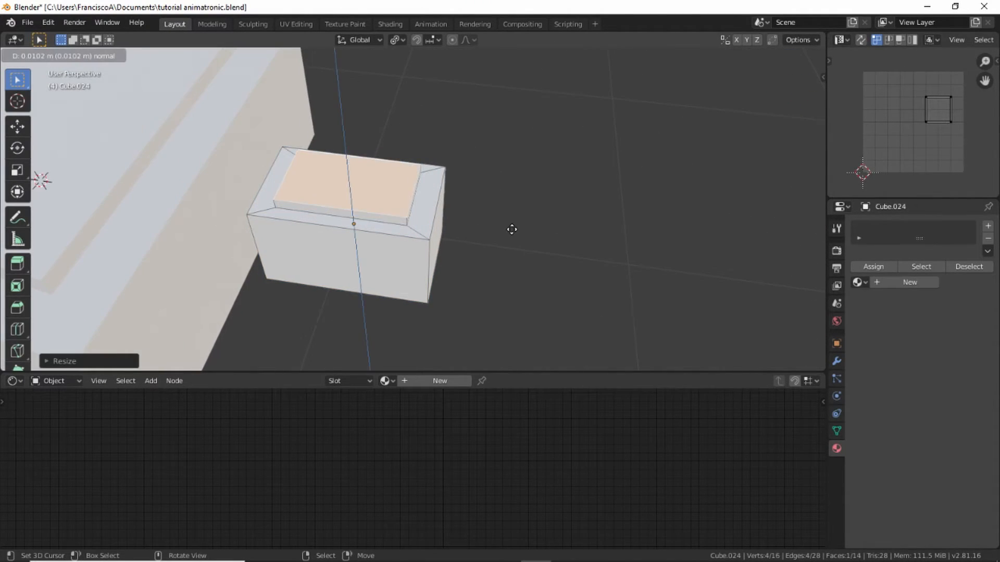
left_click(512, 230)
key("alt+a")
scroll(482, 201, "down", 2)
key("KP_7")
key("Tab")
scroll(479, 240, "down", 2)
- Duplicate the finger segment along X to form the second segment just beyond the first
middle_click_drag(479, 240, 498, 144)
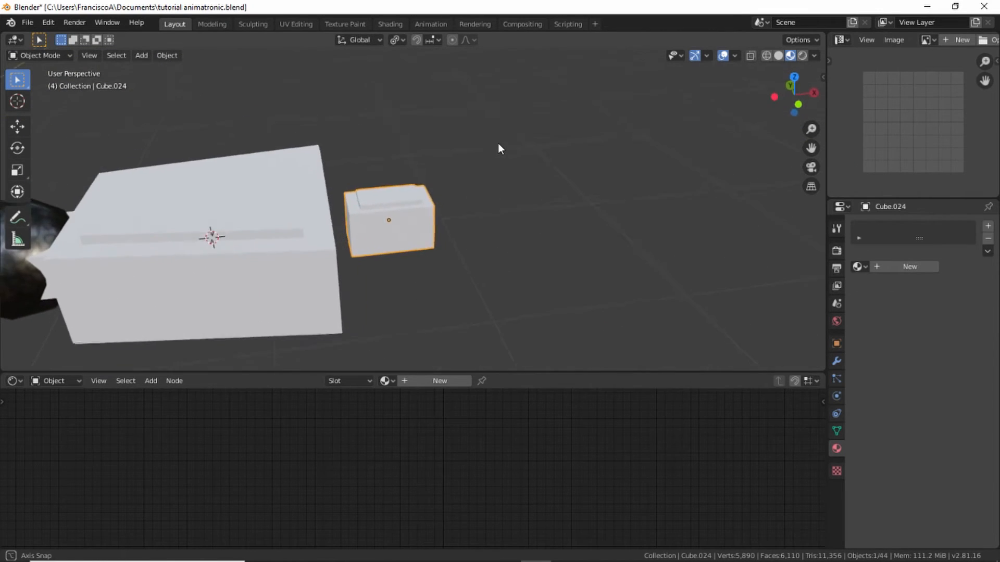
key("KP_7")
key("shift+d")
key("x")
left_click(587, 147)
middle_click_drag(566, 206, 509, 214, "shift")
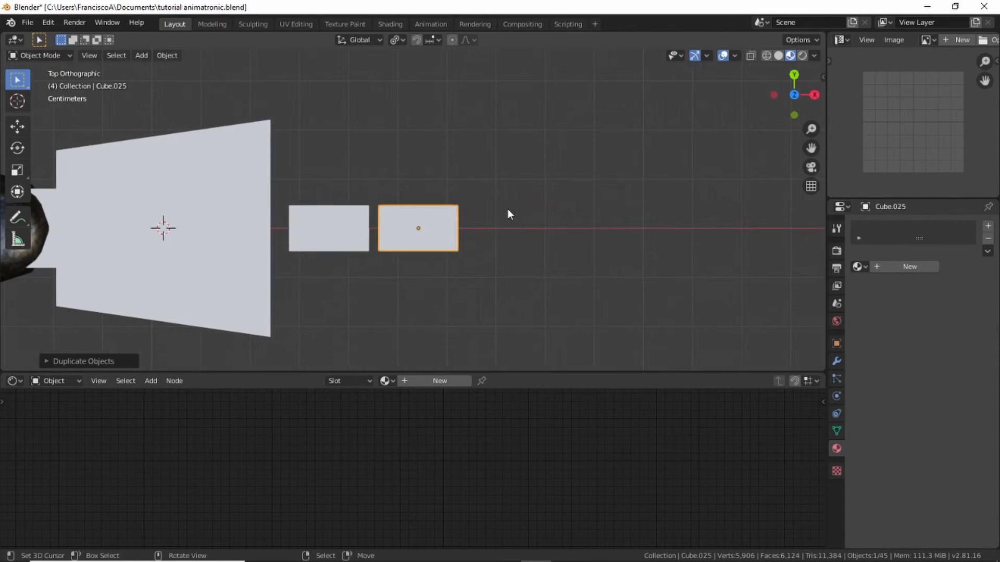
- Add a third finger segment beyond the second, shorten it along X and close up its gap
left_click(615, 237)
key("s")
key("x")
left_click(580, 239)
key("g")
key("x")
left_click(564, 249)
- Select the first finger segment next to the palm and snap the 3D cursor to it
scroll(542, 256, "down", 4)
middle_click_drag(520, 272, 552, 254)
scroll(419, 211, "up", 6)
key("KP_7")
left_click(408, 270)
key("shift+s")
left_click(392, 345)
- Add a cylinder at the first finger segment and rotate its mesh 90 degrees around X
key("shift+a")
mouse_move(380, 261)
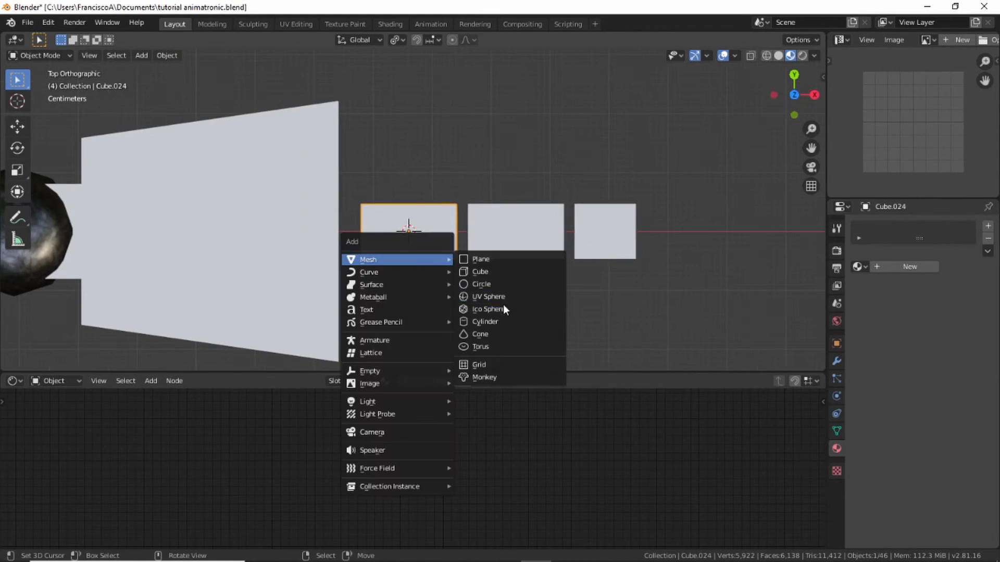
left_click(513, 318)
key("Escape")
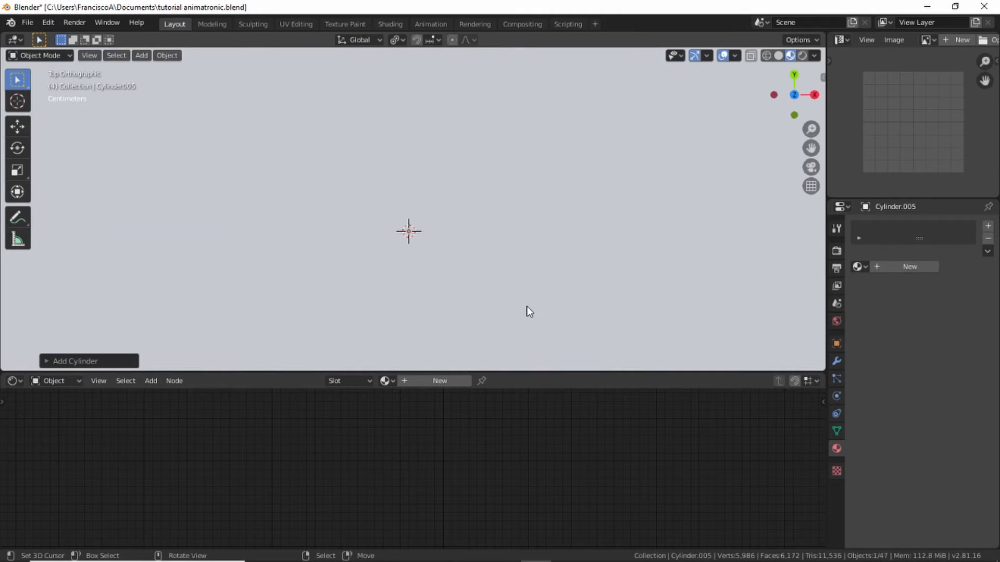
key("Tab")
type("rx90")
key("Return")
- Scale the cylinder down and move it along X into the gap between the palm and the first finger segment
key("Tab")
key("s")
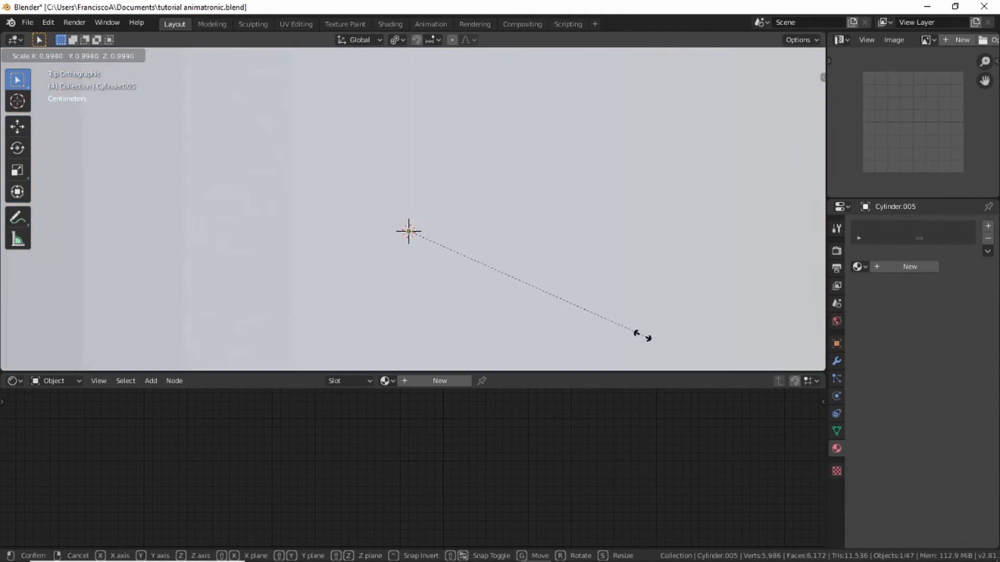
left_click(402, 239)
scroll(408, 239, "up", 3)
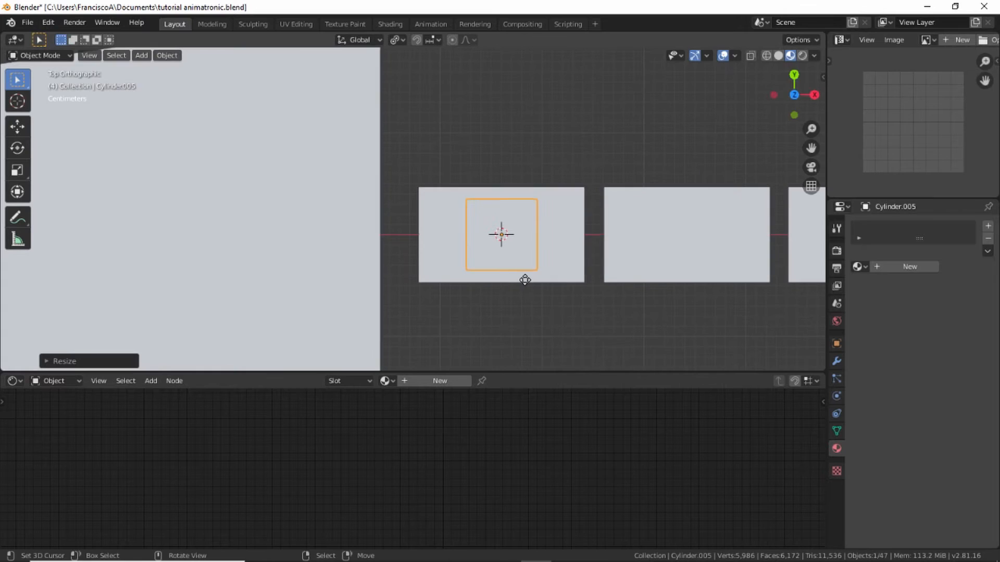
key("g")
key("x")
left_click(425, 294)
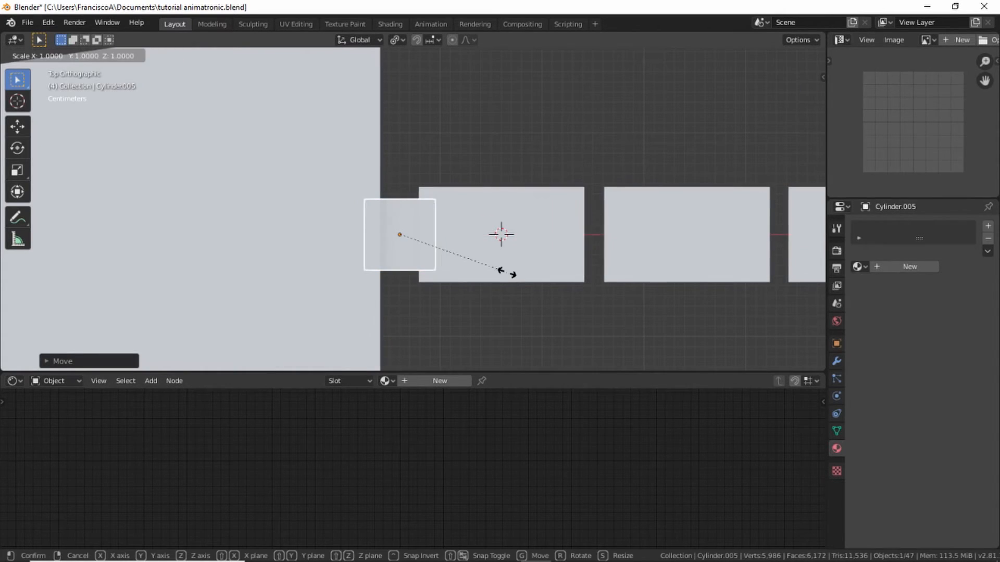
- Widen the joint cylinder across the finger and duplicate it along X into both gaps between the finger segments
left_click(521, 333)
middle_click_drag(520, 330, 383, 330, "shift")
key("shift+d")
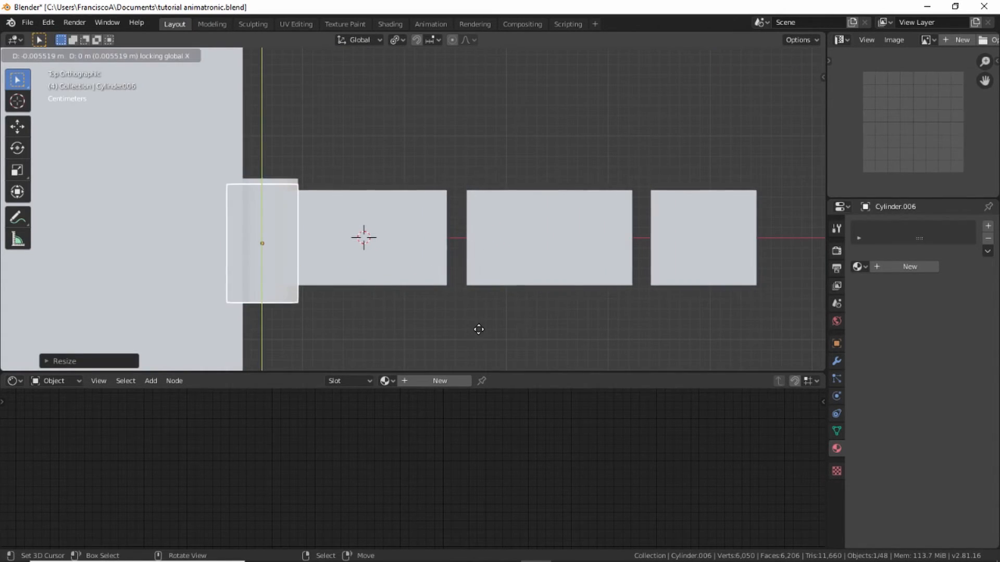
key("x")
key("x")
left_click(578, 325)
key("shift+d")
key("x")
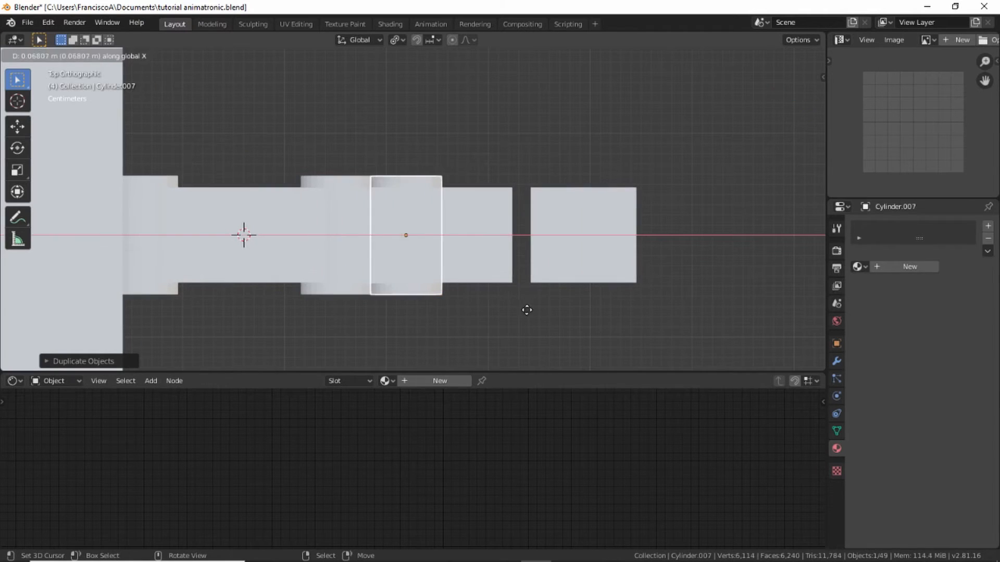
left_click(615, 316)
- Duplicate the joint cylinder once more and move it along X to the end of the third finger segment
middle_click_drag(615, 316, 453, 308, "shift")
key("shift+d")
key("x")
middle_click_drag(563, 311, 562, 208)
key("g")
key("x")
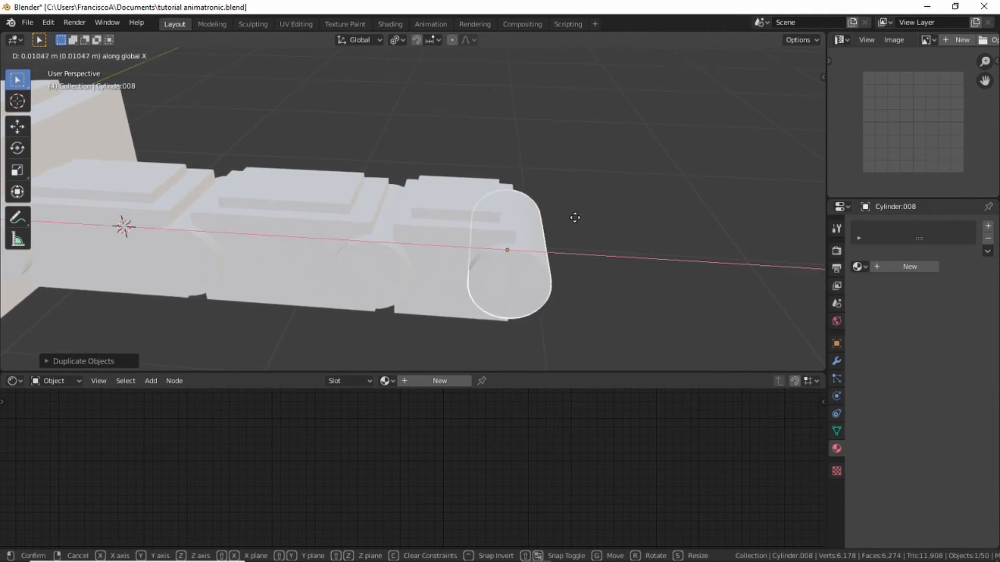
left_click(585, 222)
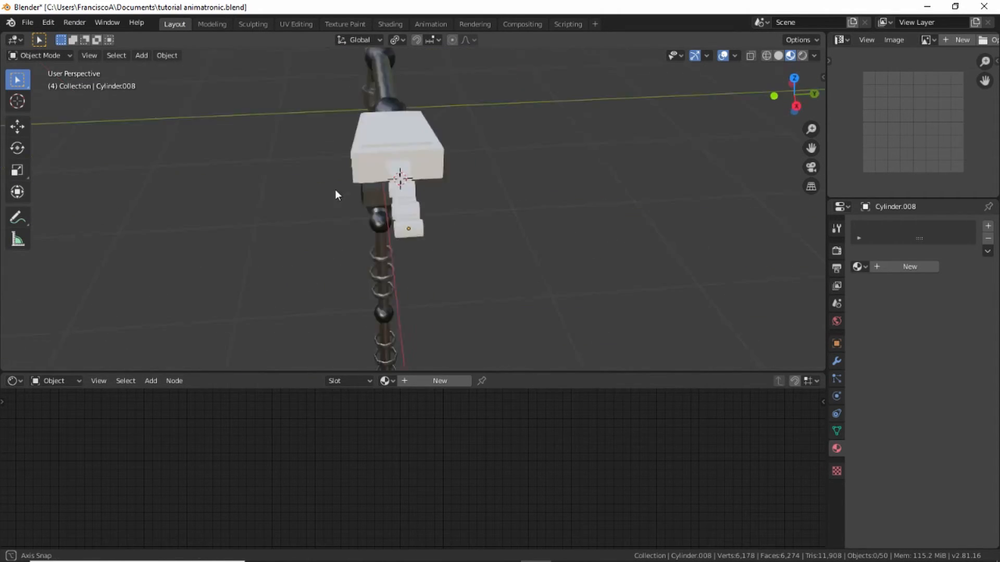
- Assign Material.001 to the palm and to each of the three finger segments
left_click(857, 267)
left_click(760, 284)
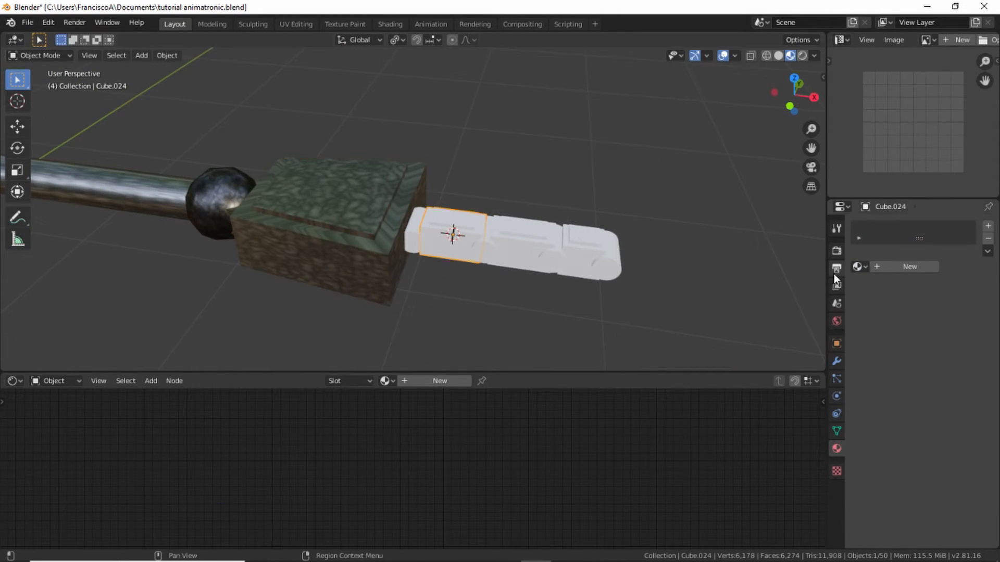
left_click(857, 267)
left_click(760, 285)
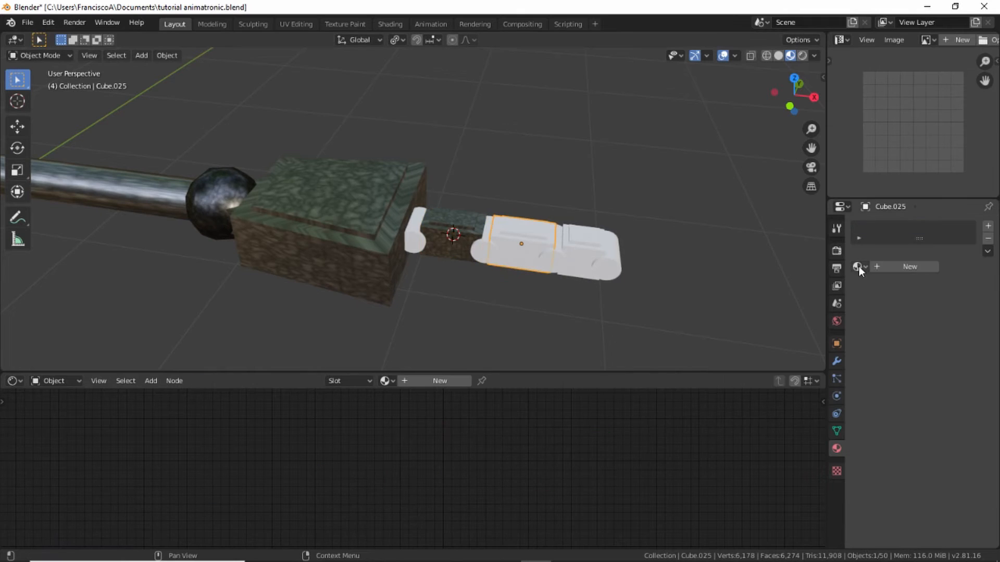
left_click(857, 267)
left_click(760, 285)
left_click(856, 266)
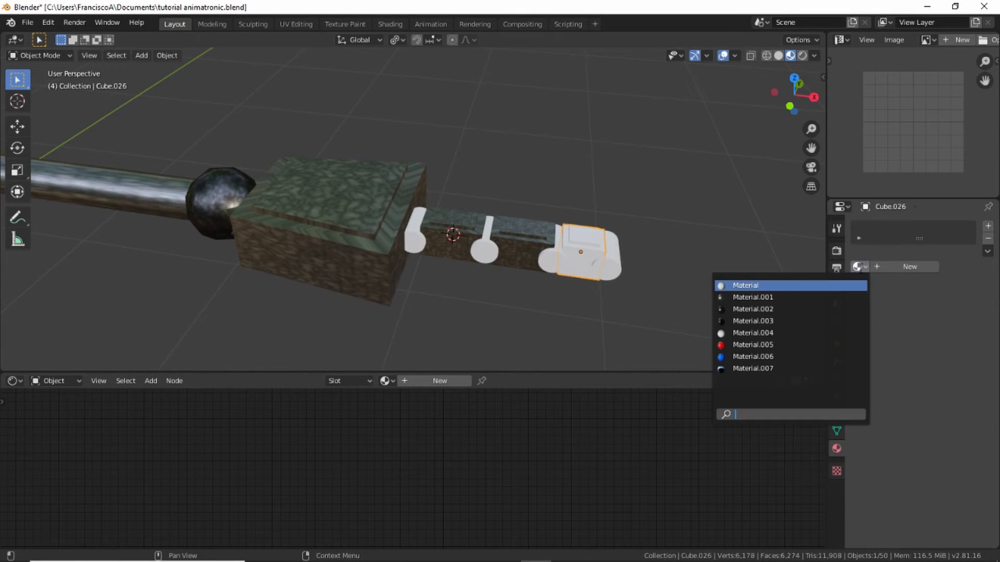
left_click(760, 285)
- Assign Material.002 to all four joint cylinders of the finger
left_click(487, 245)
left_click(856, 266)
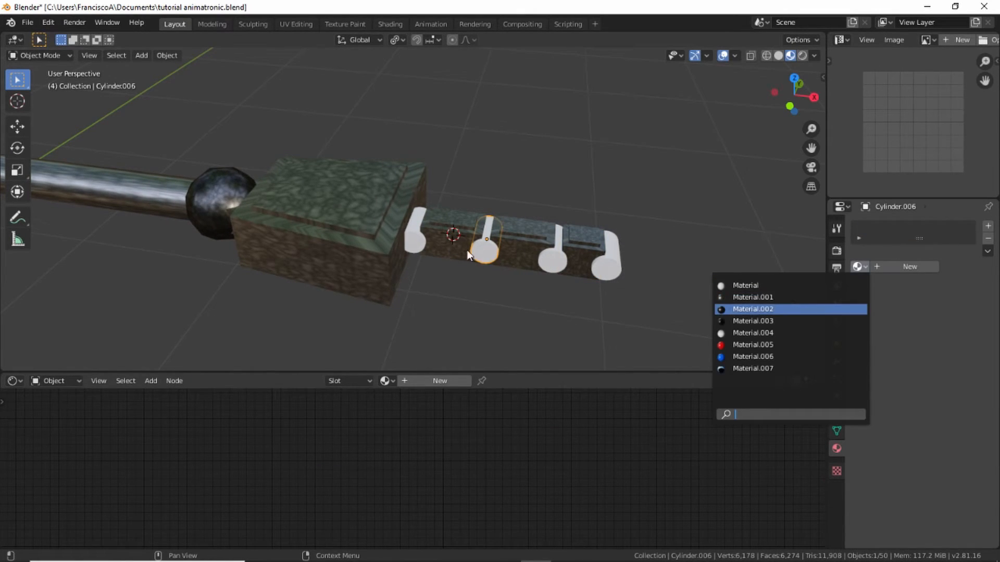
left_click(791, 309)
left_click(415, 242)
left_click(858, 266)
left_click(793, 310)
left_click(557, 261)
left_click(858, 266)
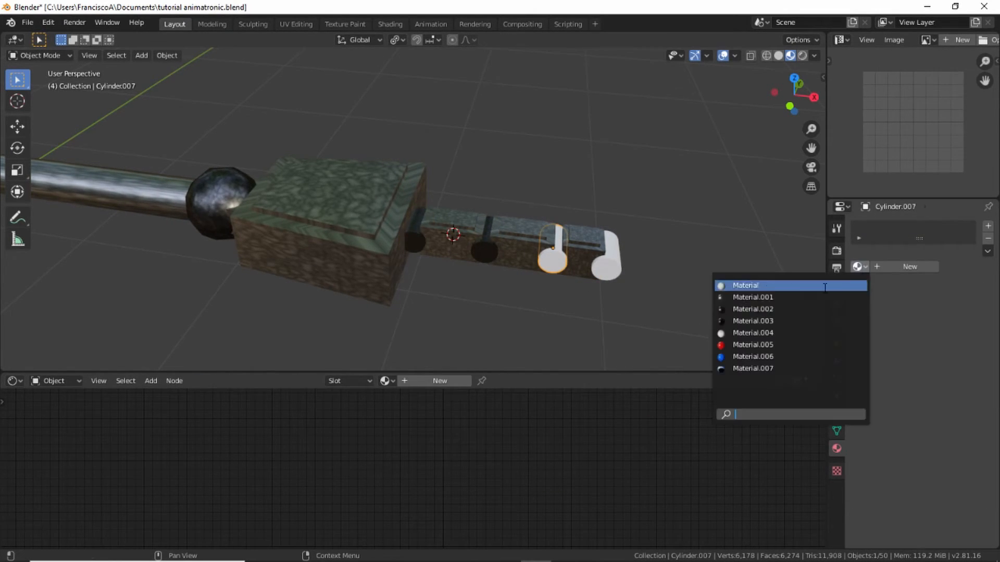
left_click(812, 310)
right_click(608, 265)
left_click(858, 266)
left_click(812, 309)
- Add Material.002 in a second slot on the palm and apply it to the faces of the raised top panel
middle_click_drag(632, 223, 458, 234)
left_click(458, 234)
left_click(988, 225)
left_click(856, 290)
left_click(741, 337)
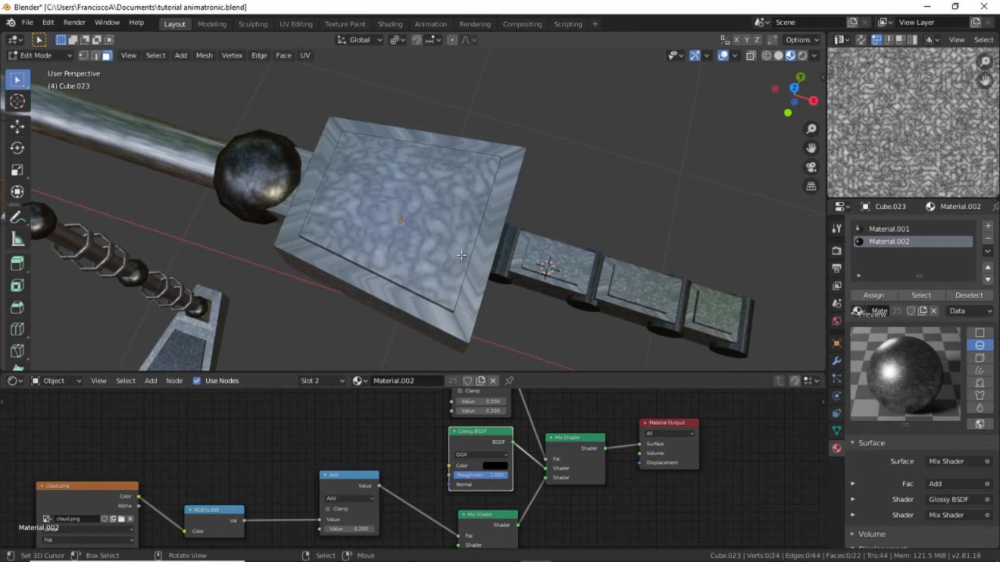
middle_click_drag(467, 283, 476, 257)
scroll(479, 256, "up", 2)
right_click(497, 265, "alt")
right_click(389, 175, "shift")
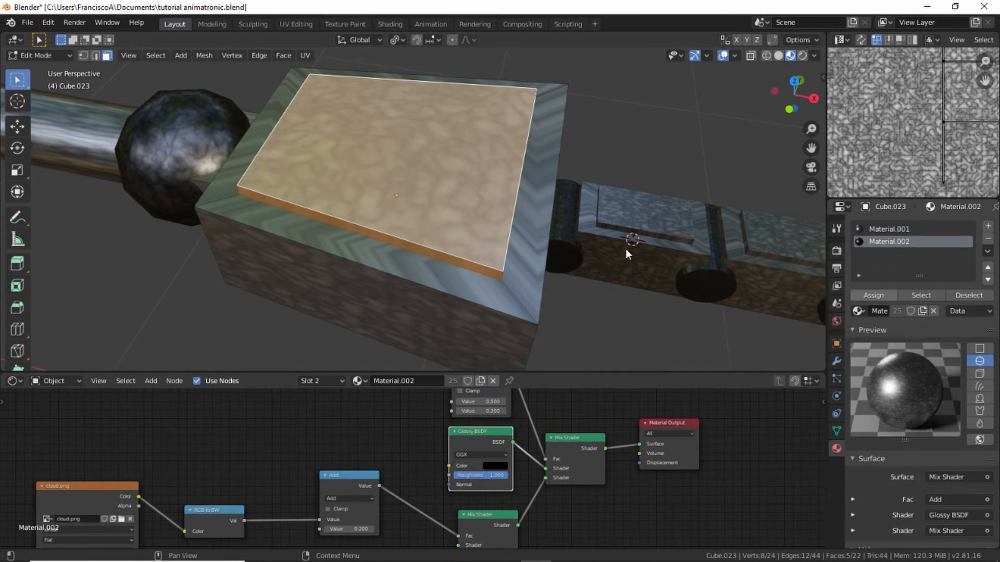
- Unwrap all faces of the palm with Cube Projection
key("a")
middle_click_drag(630, 252, 423, 227)
key("u")
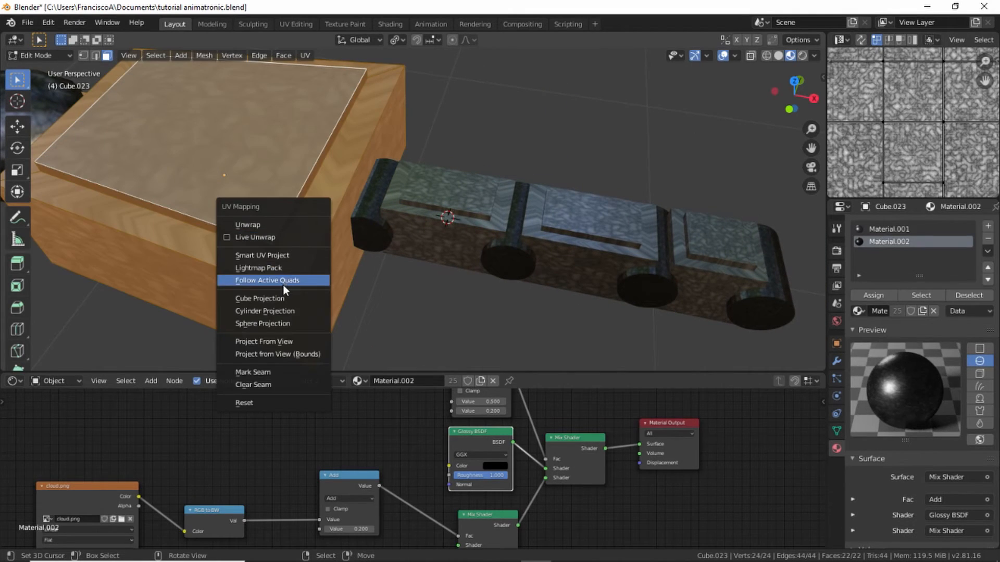
left_click(284, 298)
key("Tab")
- Add Material.002 in a second slot on the first finger segment and assign it to the raised top panel
right_click(458, 259)
middle_click_drag(514, 226, 446, 244, "shift")
scroll(446, 244, "up", 1)
key("Tab")
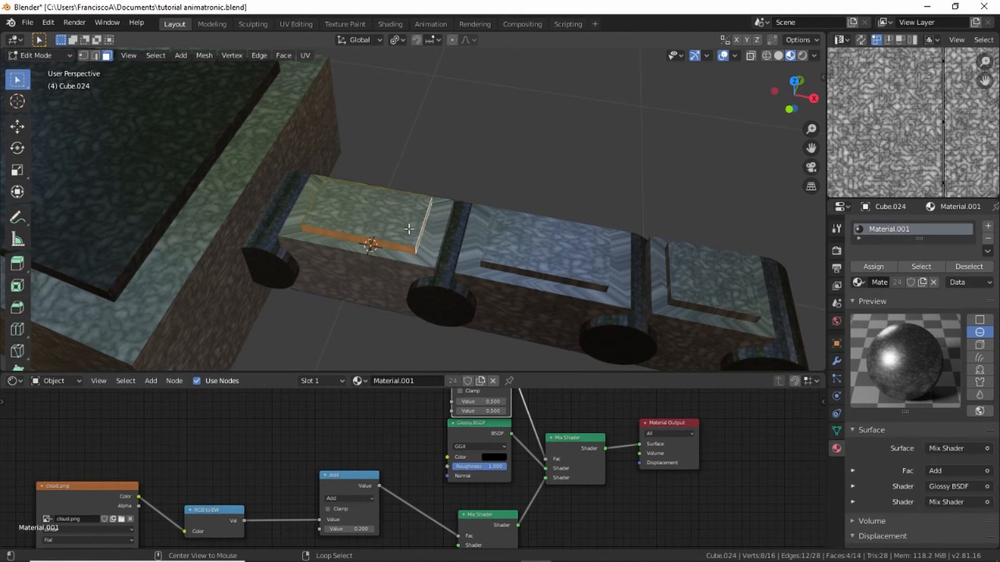
right_click(406, 228, "shift")
left_click(987, 227)
left_click(858, 311)
left_click(852, 354)
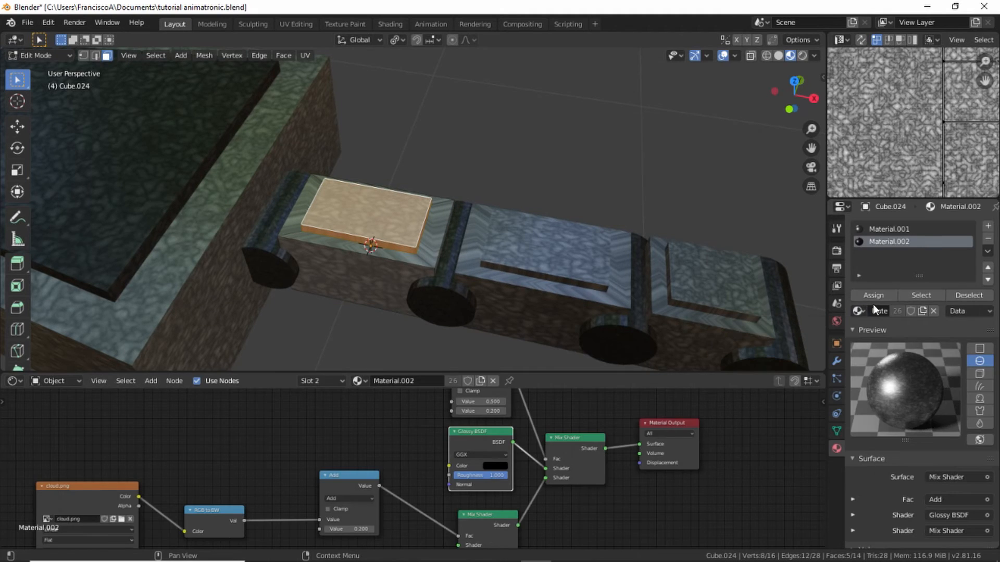
left_click(875, 295)
- Unwrap the first finger segment with Cube Projection and scale its UVs down to about 0.5
key("a")
key("Tab")
key("alt+a")
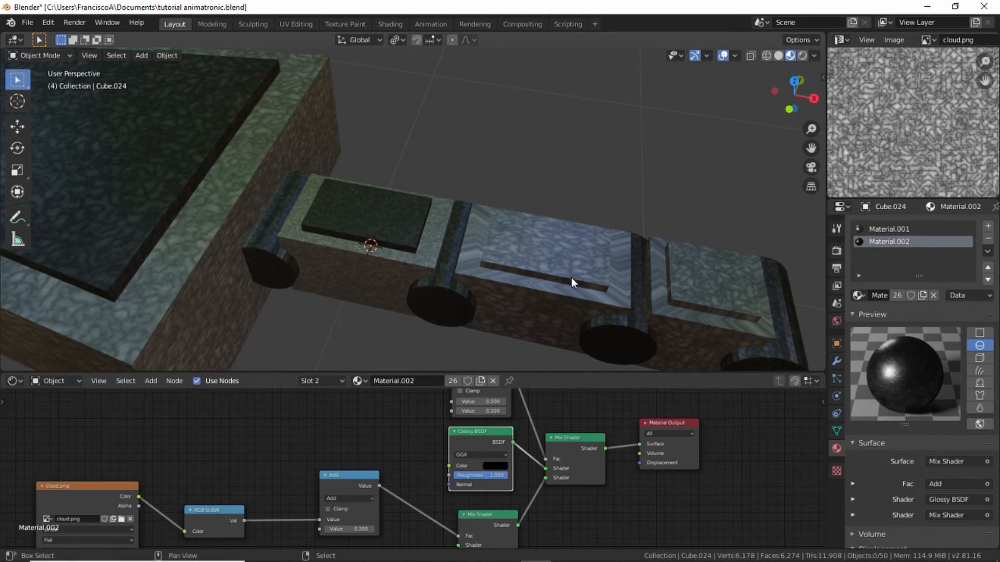
middle_click_drag(572, 278, 474, 268, "shift")
right_click(212, 215)
right_click(212, 216)
key("Tab")
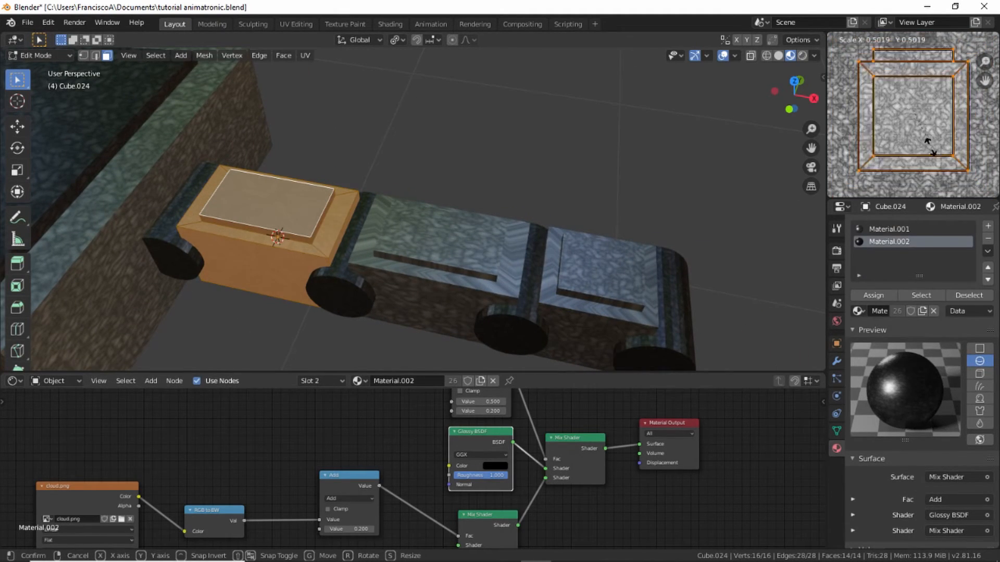
left_click(931, 147)
key("Tab")
- Add Material.002 in a second slot on the middle finger segment and assign it to the raised top panel
right_click(462, 243)
key("Tab")
right_click(479, 274)
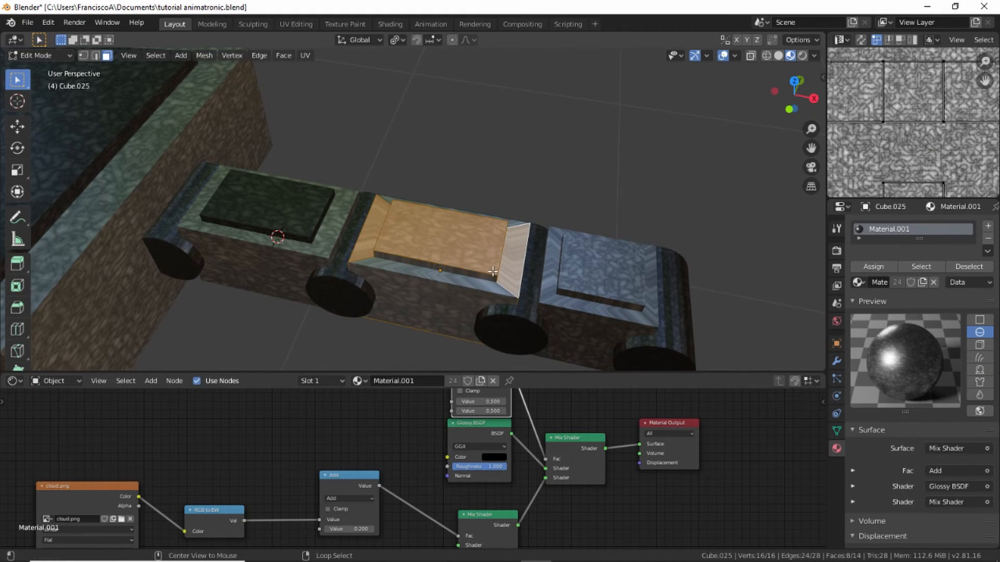
left_click(988, 226)
left_click(857, 311)
left_click(753, 353)
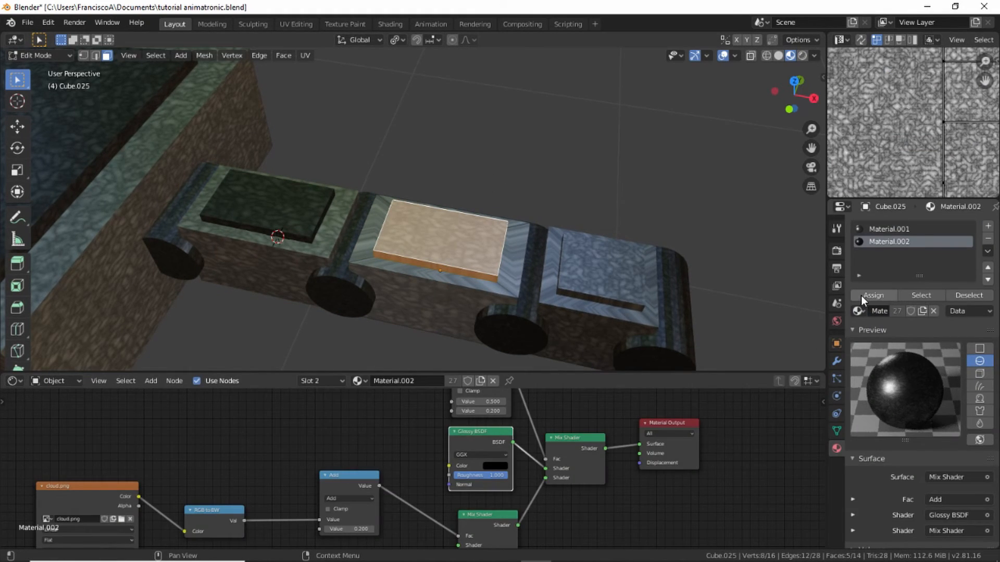
left_click(873, 295)
- Unwrap the middle finger segment with Cube Projection and scale its UVs down
key("a")
key("s")
left_click(919, 135)
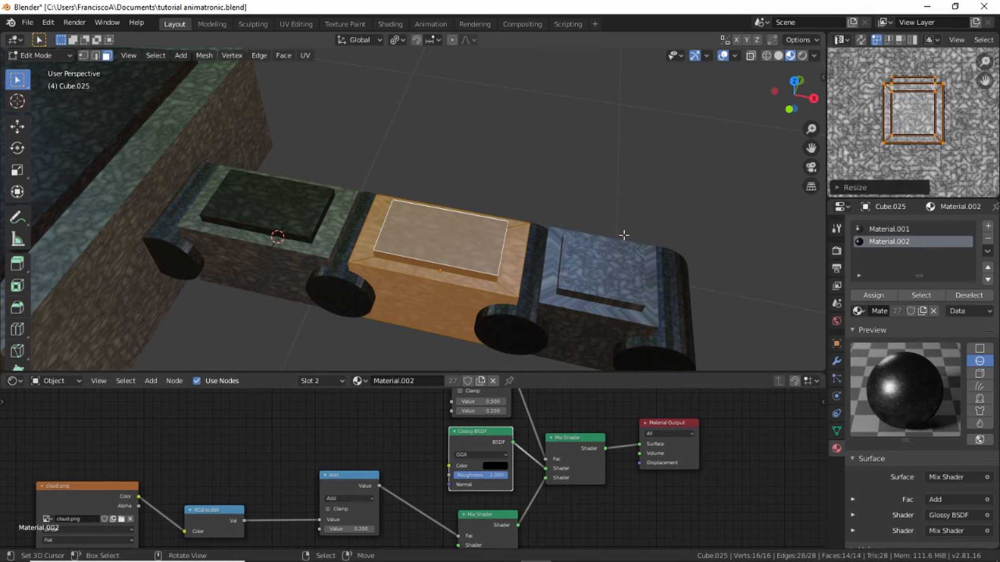
key("Tab")
- Add Material.002 in a second slot on the last finger segment and assign it to the raised top panel
right_click(611, 288)
left_click(988, 226)
left_click(858, 295)
left_click(776, 338)
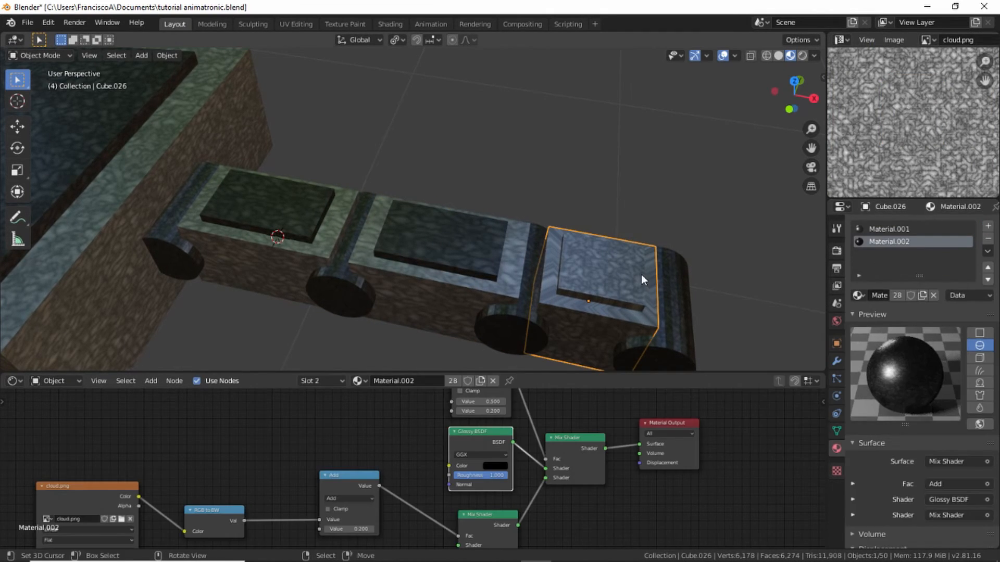
key("Tab")
middle_click_drag(666, 276, 529, 234, "shift")
scroll(521, 237, "up", 1)
right_click(447, 263)
right_click(458, 281, "alt")
right_click(448, 258, "shift")
left_click(873, 299)
- Unwrap the last finger segment with Cube Projection and scale its UVs down
key("a")
key("u")
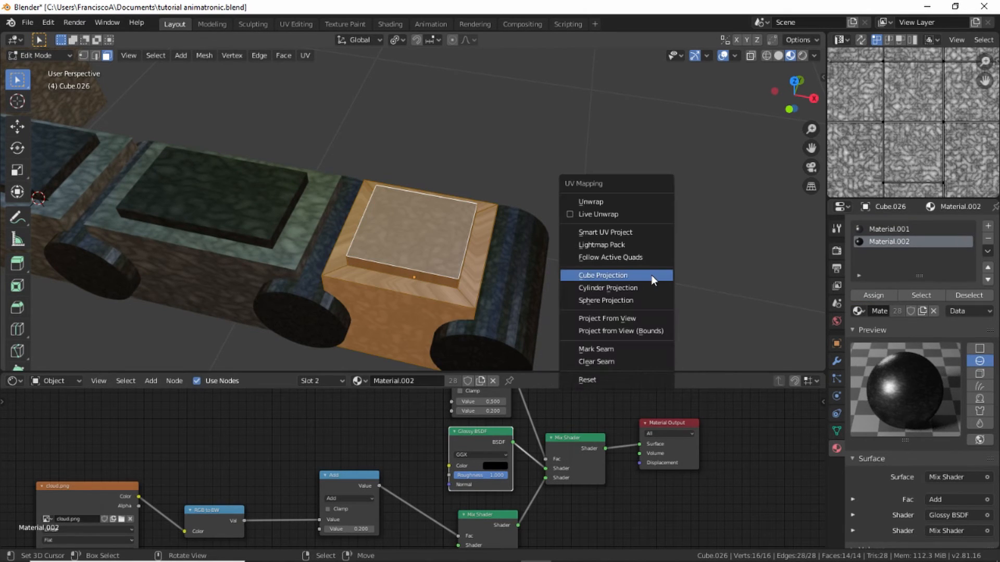
left_click(651, 278)
key("a")
key("s")
left_click(888, 135)
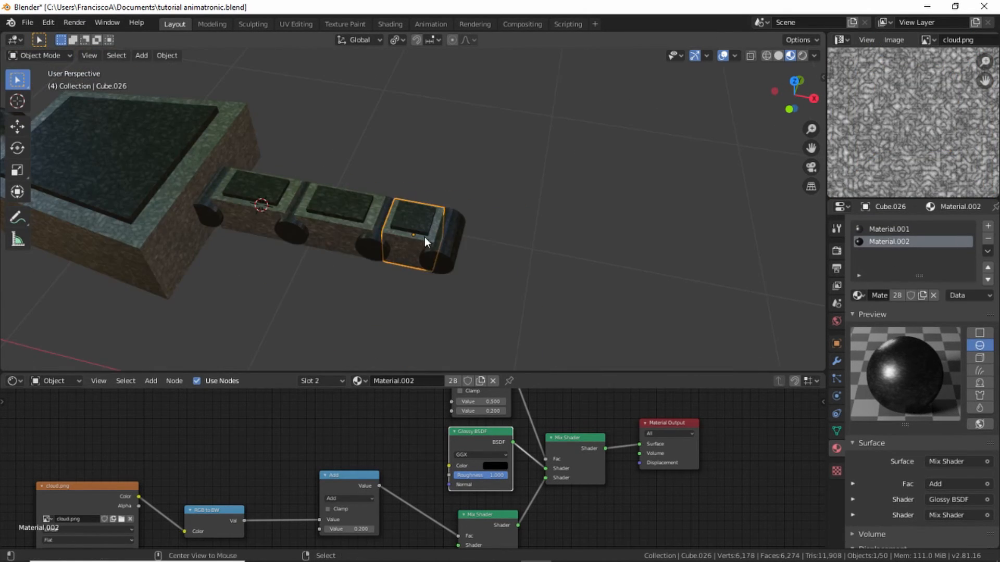
- Select the complete finger from the top view and duplicate it along Y to either side of the original
middle_click_drag(424, 236, 340, 250)
key("KP_7")
scroll(546, 165, "up", 2)
scroll(389, 260, "up", 1)
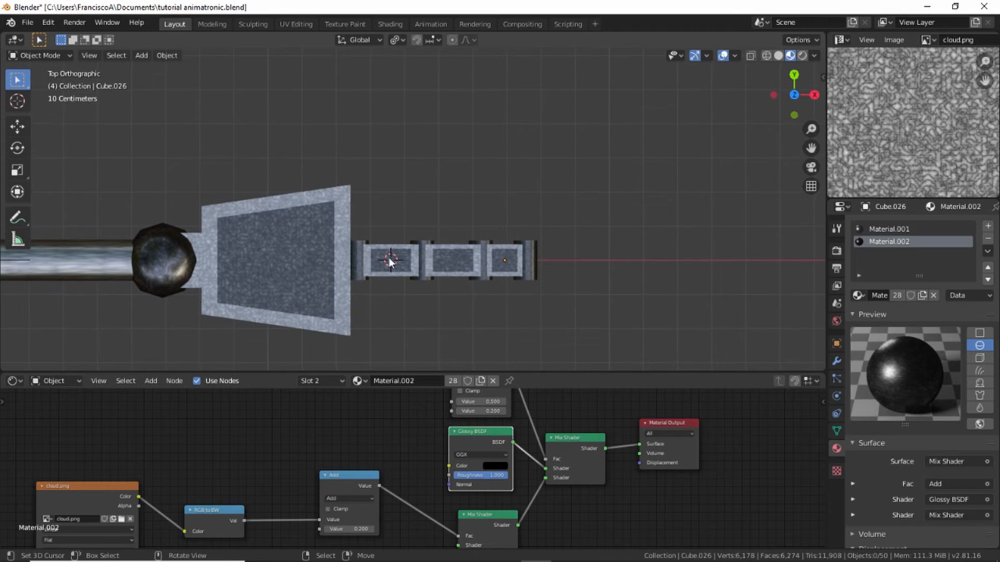
left_click_drag(387, 269, 513, 257)
right_click(514, 256)
scroll(514, 255, "up", 2)
middle_click_drag(514, 254, 502, 194, "shift")
key("shift+d")
key("y")
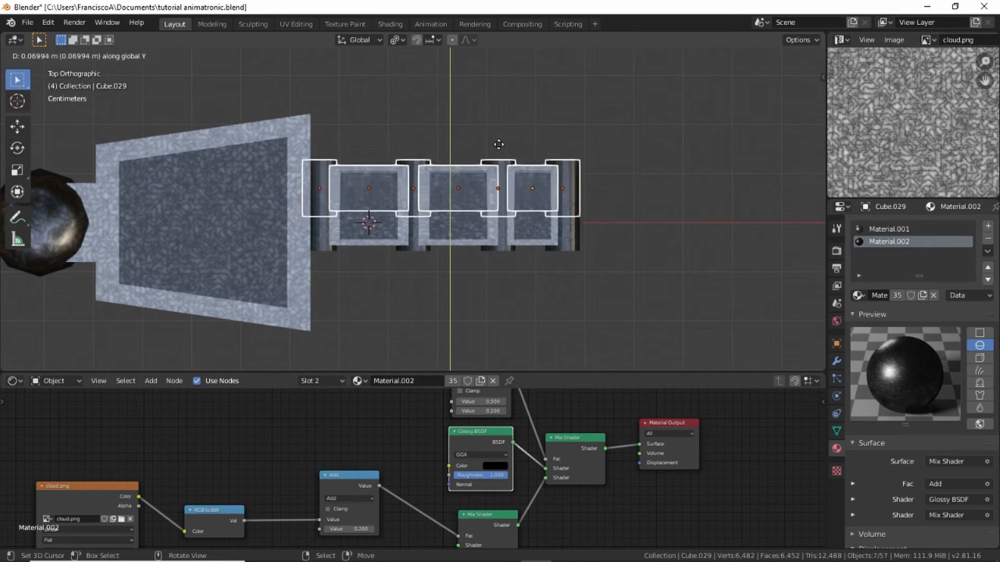
left_click(494, 119)
key("shift+d")
key("y")
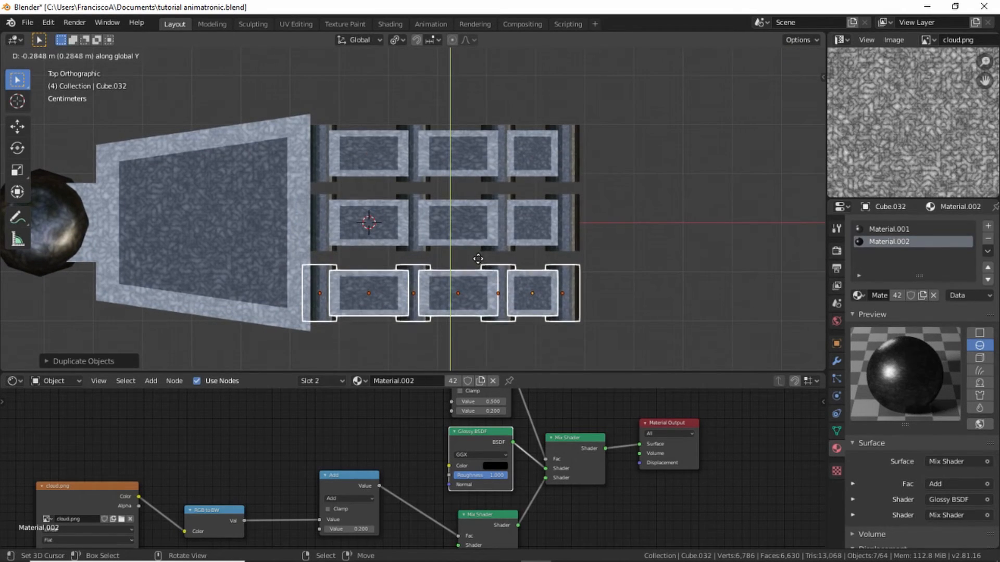
- Select the finger on the positive Y side and move it outward along Y to the palm's corner
key("c")
left_click_drag(352, 145, 552, 131)
right_click(552, 133)
key("g")
key("y")
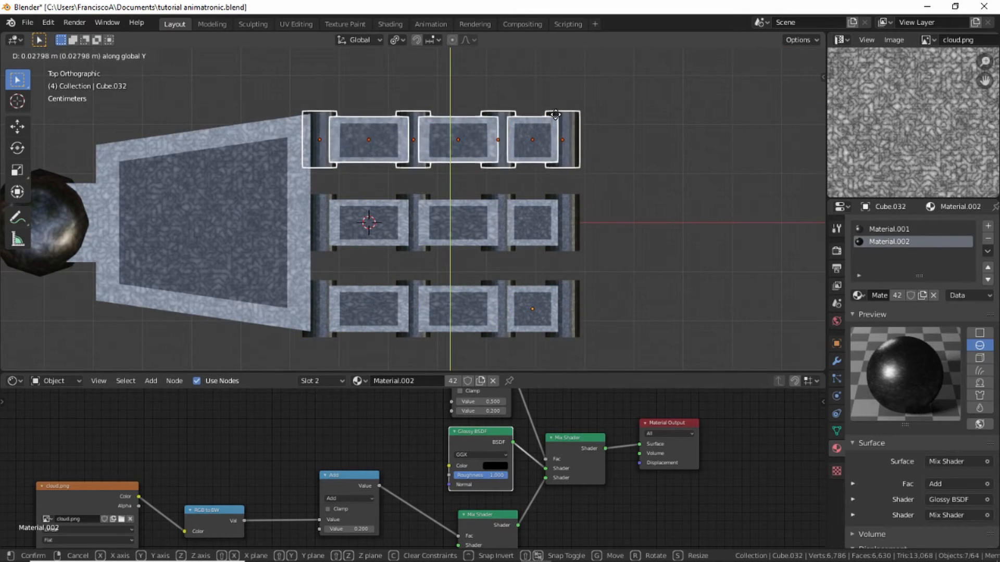
left_click(495, 139)
- Select the finger on the negative Y side from the top view and duplicate it in place
scroll(510, 233, "down", 3)
key("alt+a")
middle_click_drag(509, 231, 437, 161)
key("KP_7")
key("c")
left_click_drag(378, 308, 477, 296)
right_click(473, 292)
key("shift+d")
right_click(554, 264)
- Set the pivot to Active Element, rotate the duplicated finger 90 degrees and move it beside the palm as a thumb
left_click(396, 41)
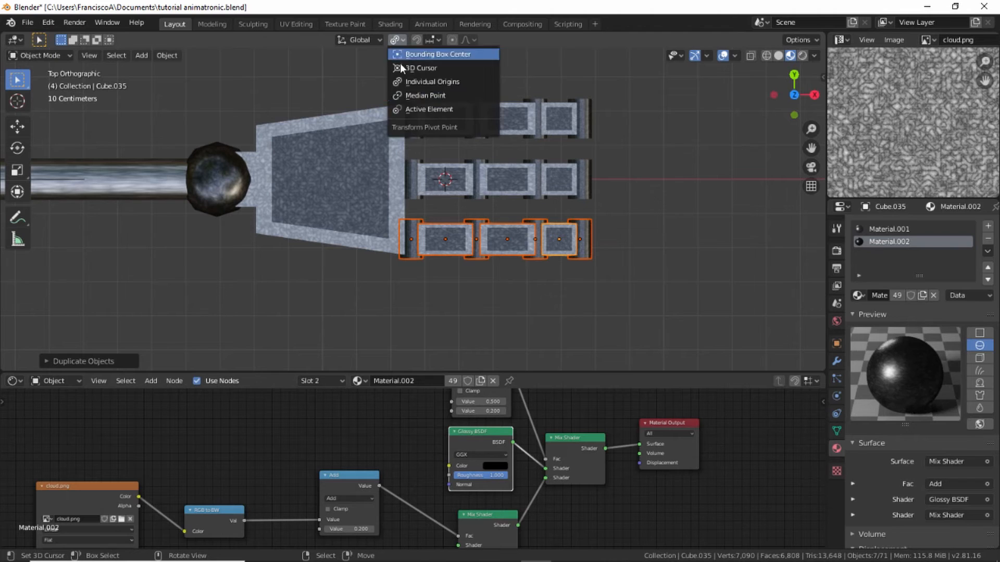
left_click(410, 109)
type("r90")
key("Return")
key("g")
left_click(451, 313)
- Select the one-sided arm, hand, leg, foot, eye and ear parts from the front view
scroll(522, 202, "down", 4)
middle_click_drag(451, 313, 462, 264)
key("alt+a")
scroll(453, 229, "down", 2)
scroll(452, 227, "down", 3)
scroll(474, 277, "up", 5)
scroll(495, 193, "down", 5)
key("KP_1")
scroll(458, 248, "down", 2)
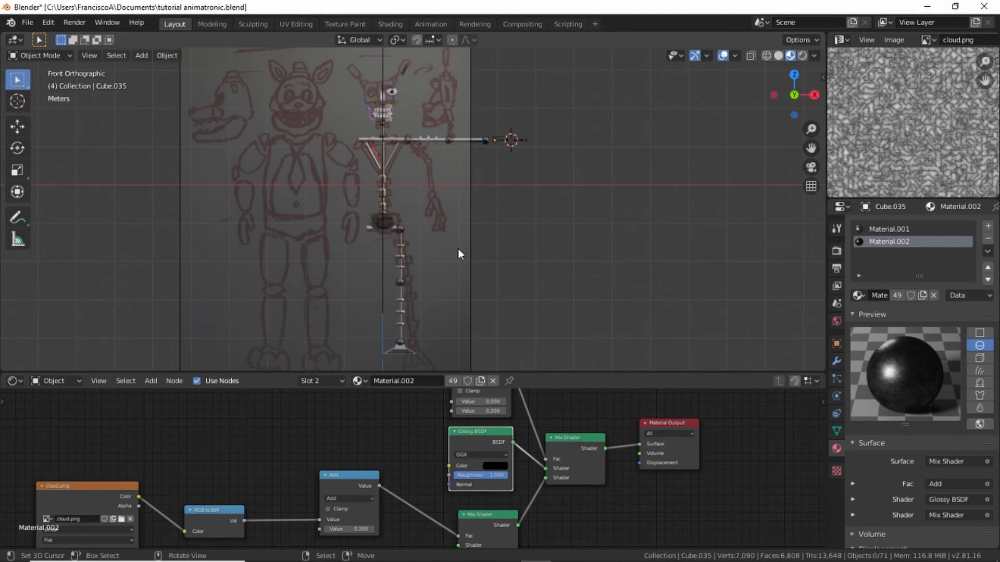
left_click_drag(444, 267, 501, 149)
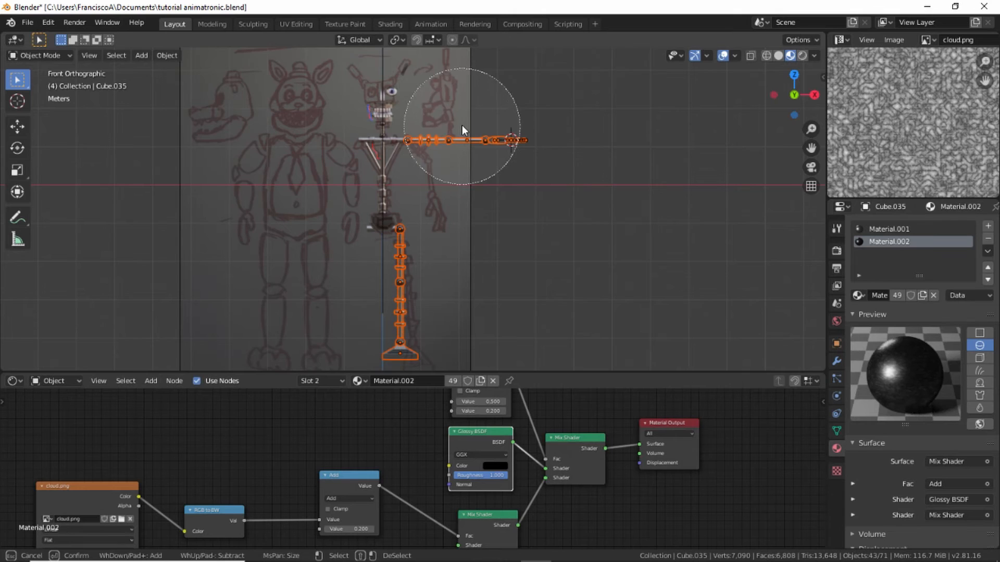
scroll(462, 125, "up", 6)
key("Escape")
scroll(448, 187, "down", 3)
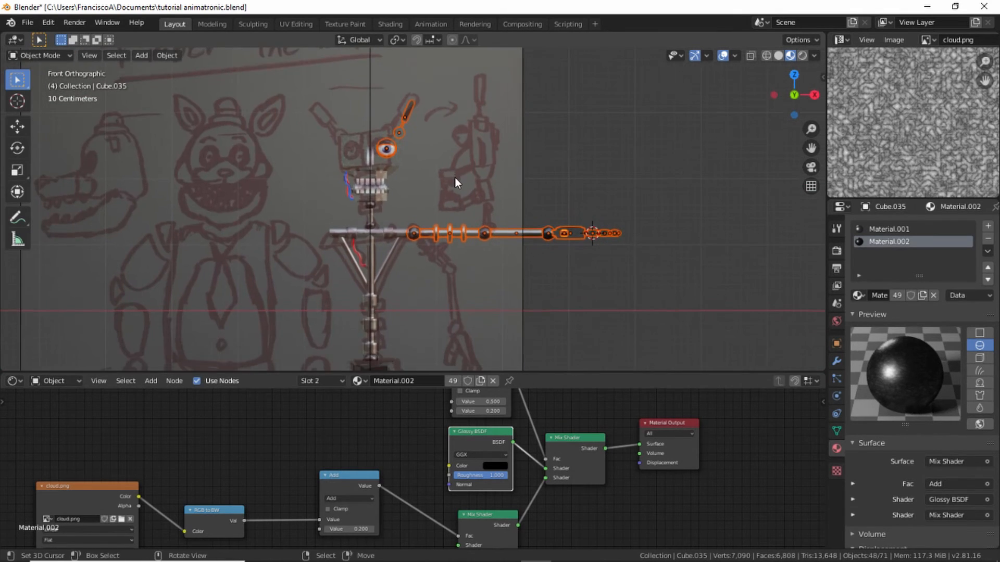
- Duplicate the selected parts in place and snap the 3D cursor to the world origin
key("shift+d")
right_click(454, 176)
key("shift+s")
left_click(353, 221)
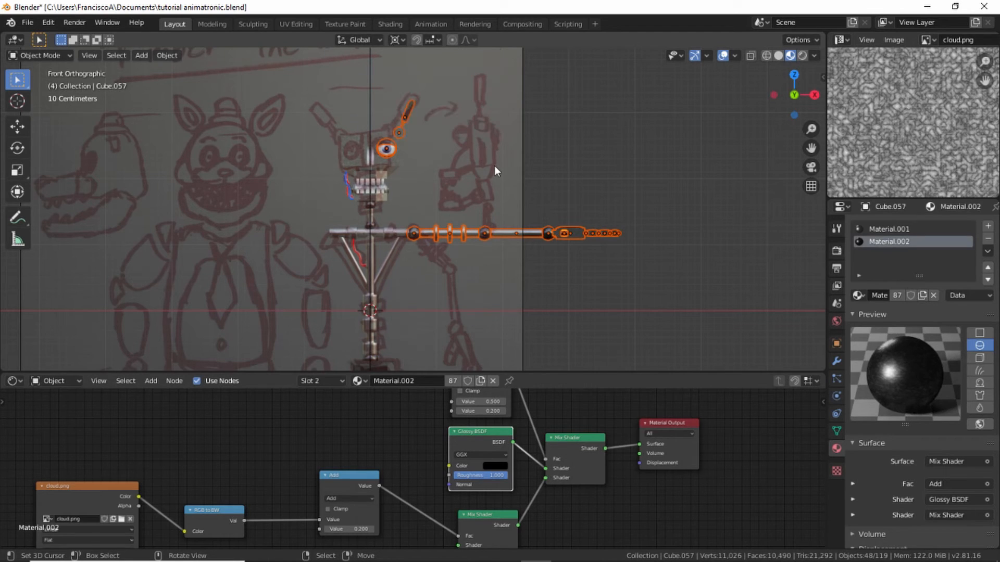
- Mirror the duplicated parts along X around the 3D cursor onto the opposite side of the endoskeleton
key("ctrl+m")
key("x")
key("Return")
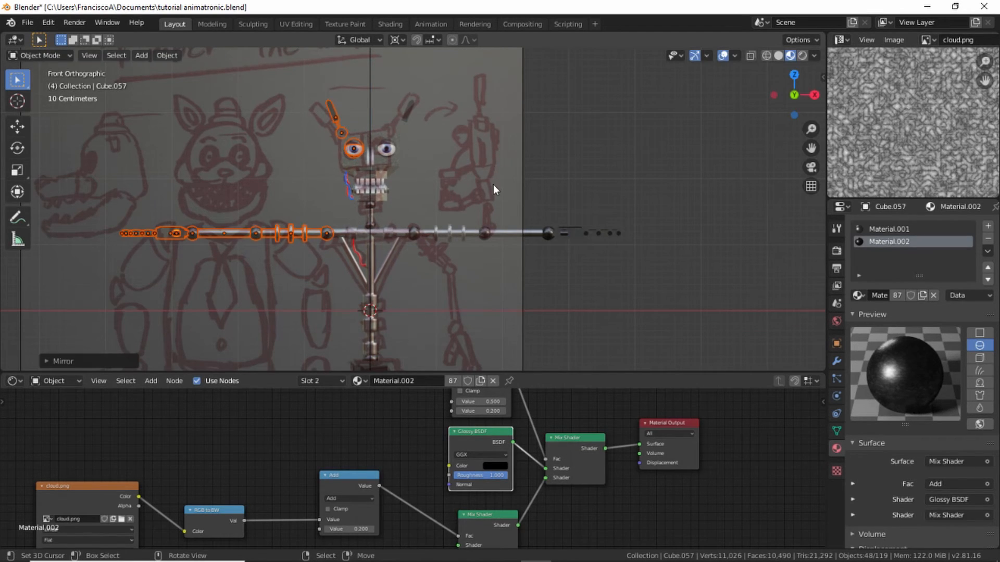
scroll(445, 233, "up", 2)
key("alt+a")
- Enlarge the 3D viewport over the node editor and open the World settings
middle_click_drag(447, 232, 509, 248)
scroll(507, 249, "down", 4)
middle_click_drag(492, 300, 460, 219, "shift")
mouse_move(460, 219)
middle_mouse_down()
mouse_move(537, 291)
mouse_move(499, 180)
mouse_move(461, 221)
middle_mouse_up()
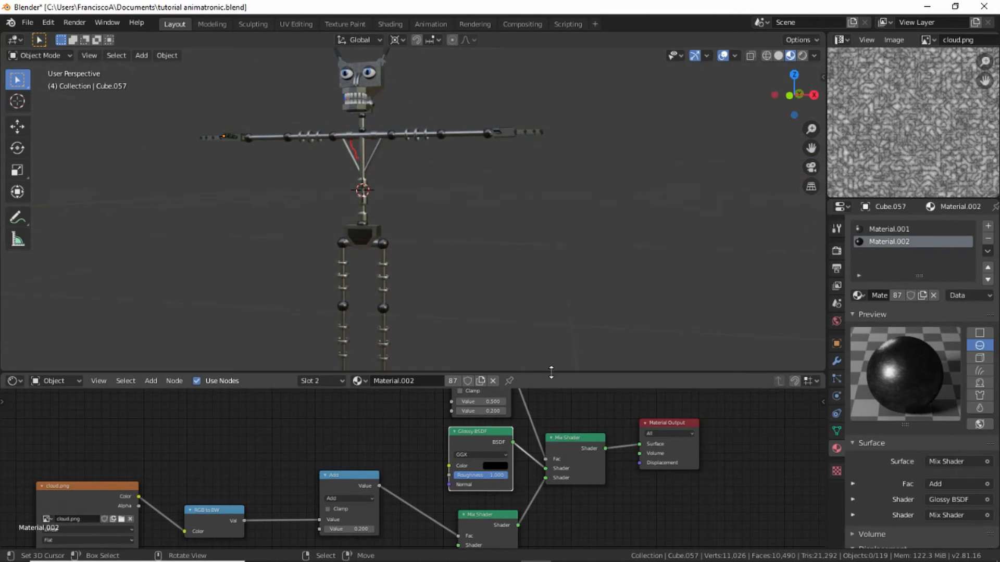
left_click_drag(555, 371, 555, 536)
middle_click_drag(555, 536, 767, 388)
left_click(836, 321)
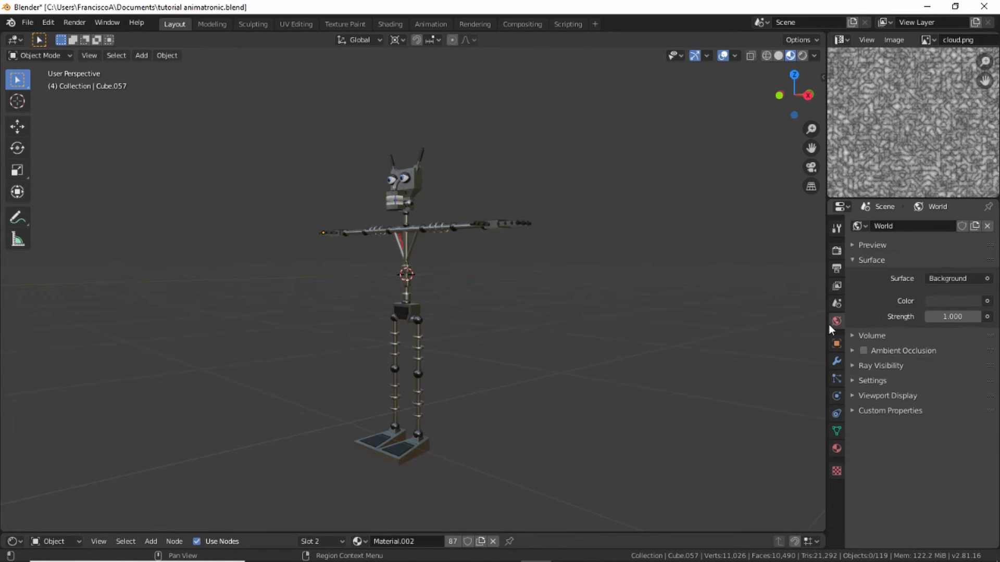
- Remove the world's background lighting by setting its surface to None
left_click(947, 278)
left_click(940, 306)
middle_click_drag(477, 313, 532, 323)
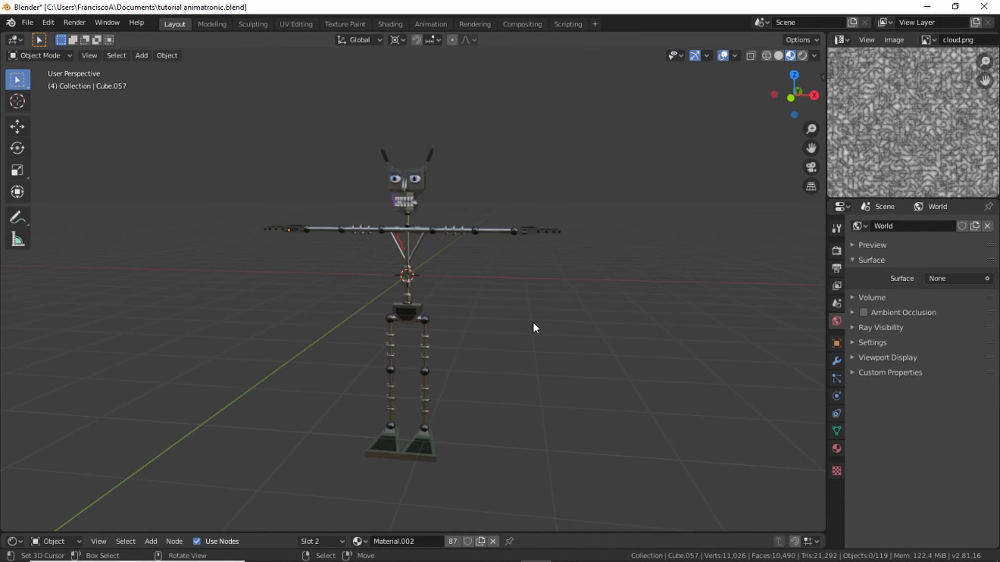
- Add a spot light and move it above and in front of the endoskeleton in the side view
key("shift+a")
mouse_move(482, 462)
left_click(581, 488)
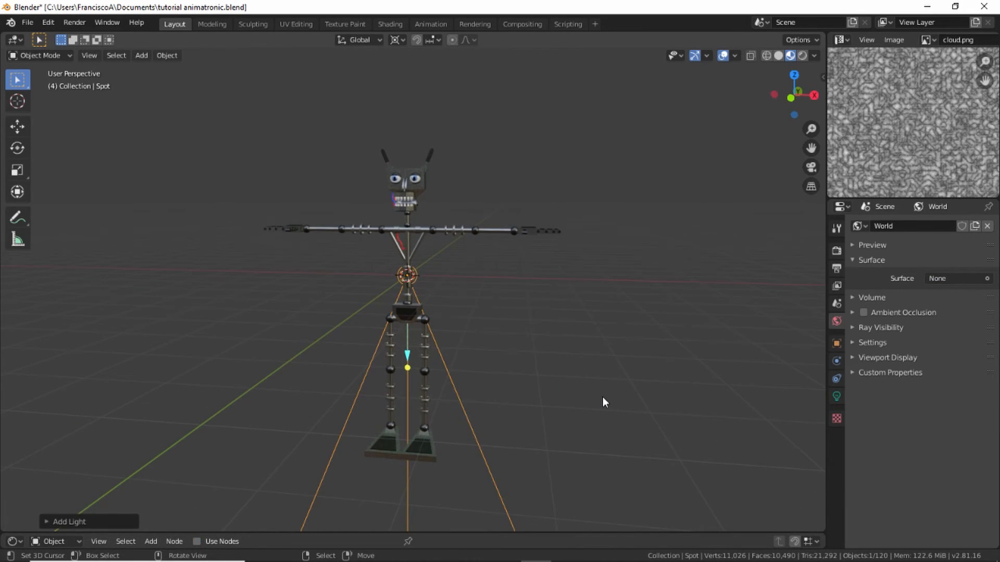
key("KP_3")
key("g")
left_click(400, 210)
- Rotate the spot light in the side view so its cone aims at the endoskeleton
key("r")
right_click(532, 248)
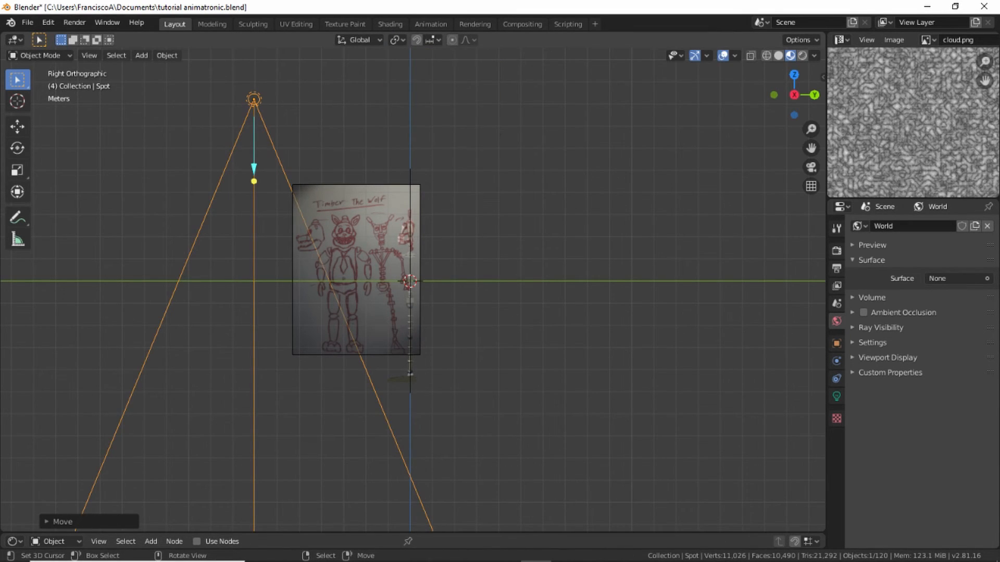
key("r")
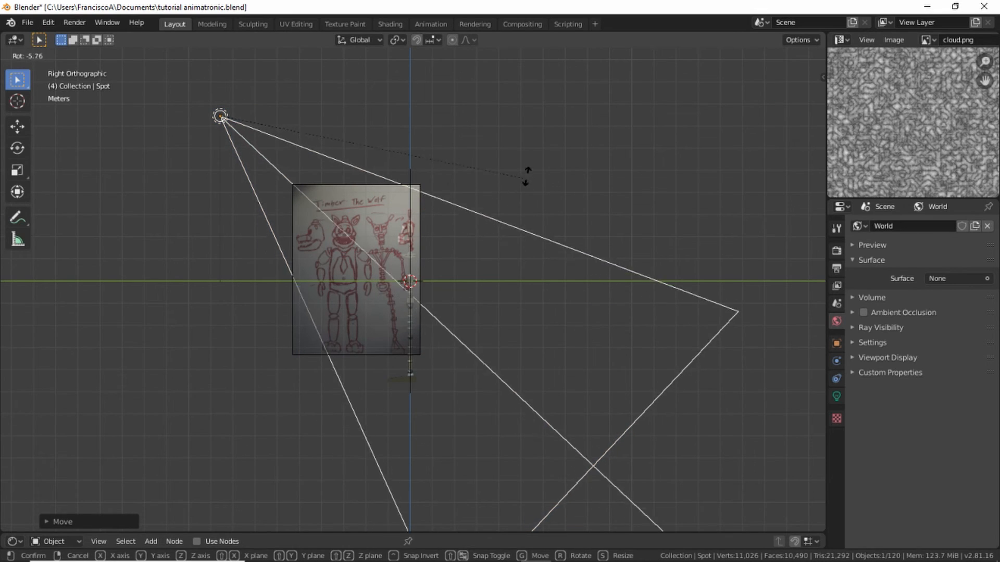
left_click(526, 176)
middle_click_drag(408, 295, 596, 345)
- Give the spot light a pale yellow color and set its power to 1500 W
scroll(595, 346, "up", 2)
left_click(837, 397)
left_click(906, 246)
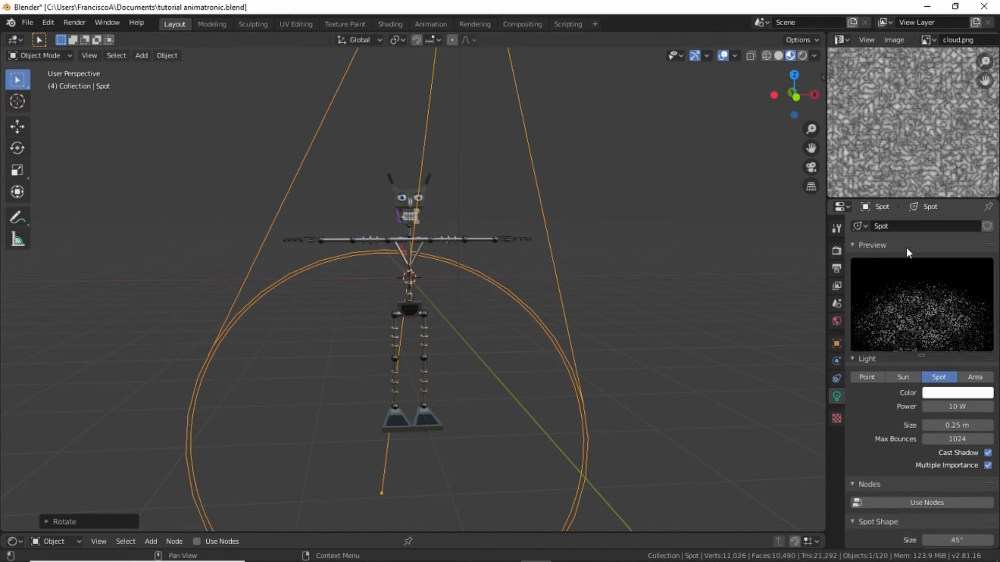
left_click(957, 404)
left_click(915, 292)
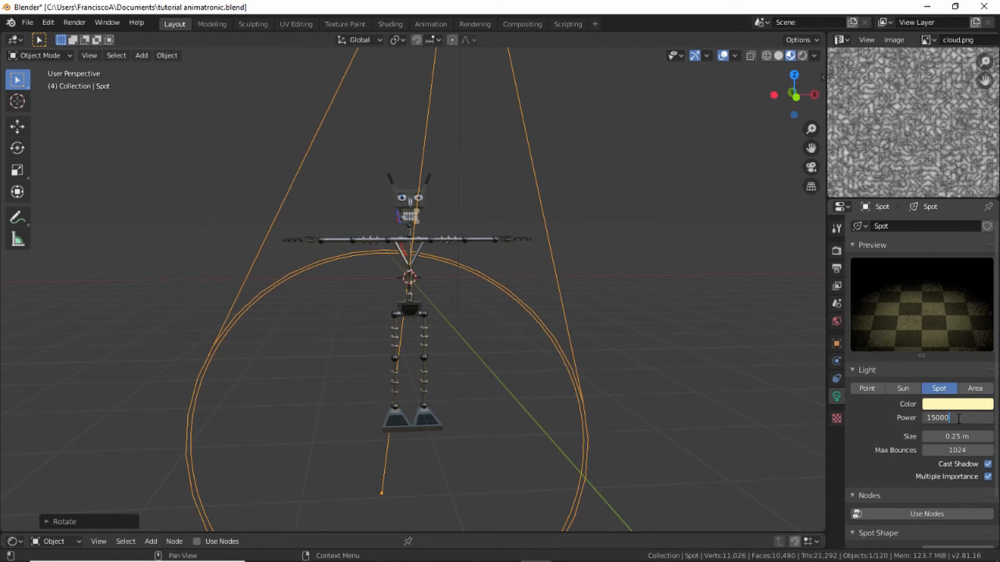
key("Return")
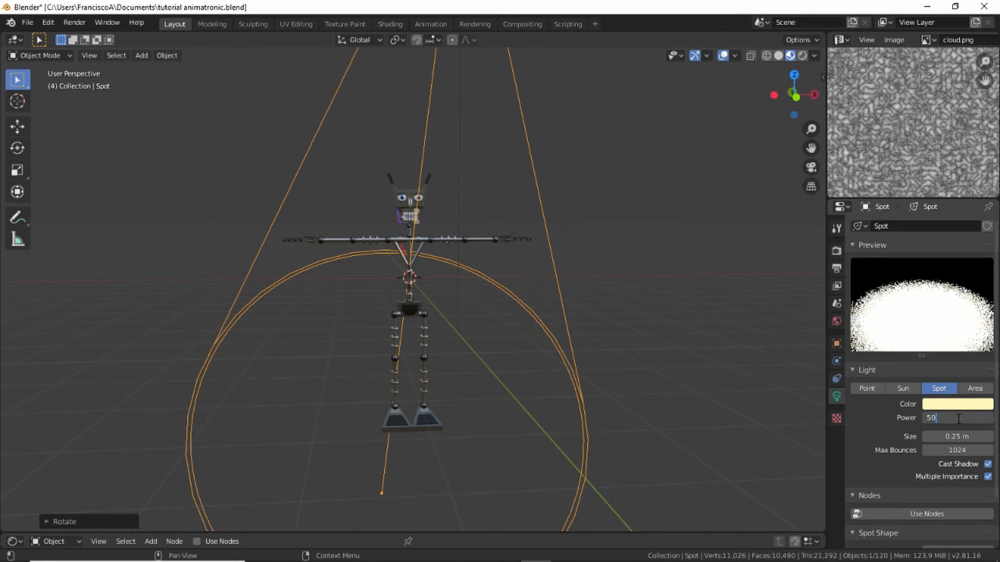
type("00")
key("Return")
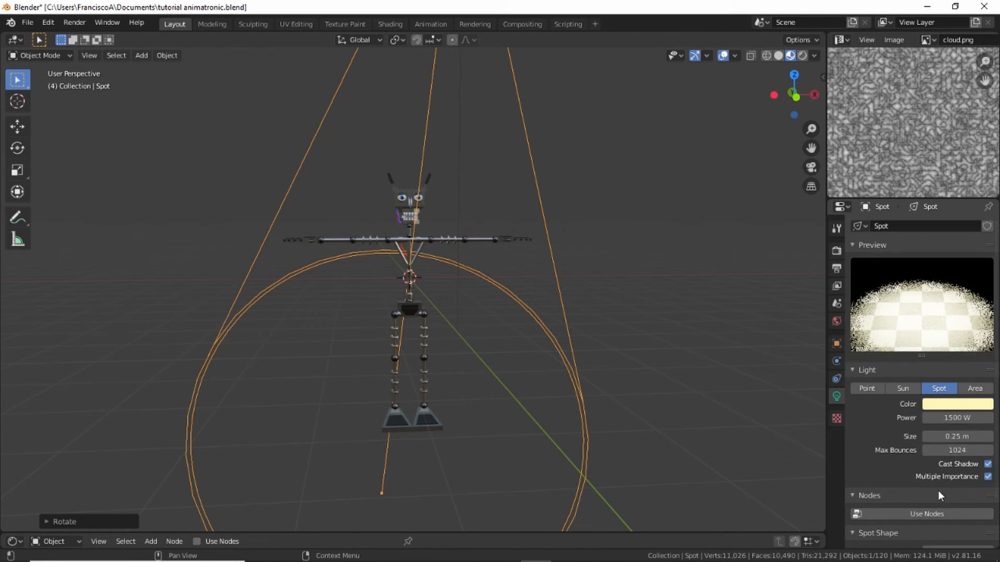
scroll(964, 468, "down", 2)
- Set the transform pivot point to the 3D Cursor while viewing the scene from above
mouse_move(598, 299)
middle_mouse_down()
mouse_move(500, 319)
mouse_move(565, 328)
mouse_move(614, 318)
mouse_move(554, 295)
middle_mouse_up()
key("KP_7")
scroll(551, 295, "down", 3)
left_click(397, 39)
left_click(412, 72)
- Rotate a duplicate of the spot light around the 3D cursor to the figure's +X side and color it light blue
key("shift+d")
key("Escape")
key("r")
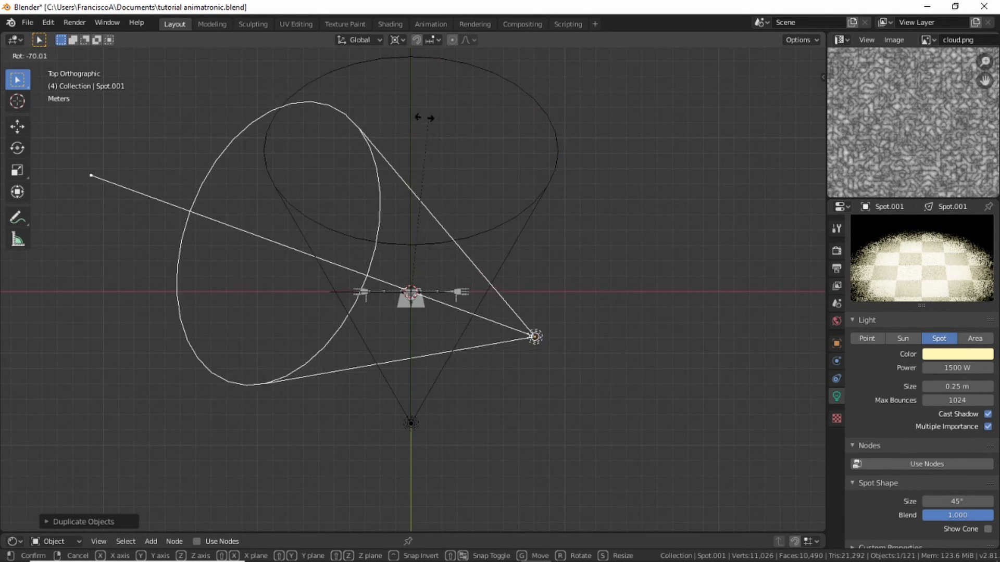
left_click(392, 130)
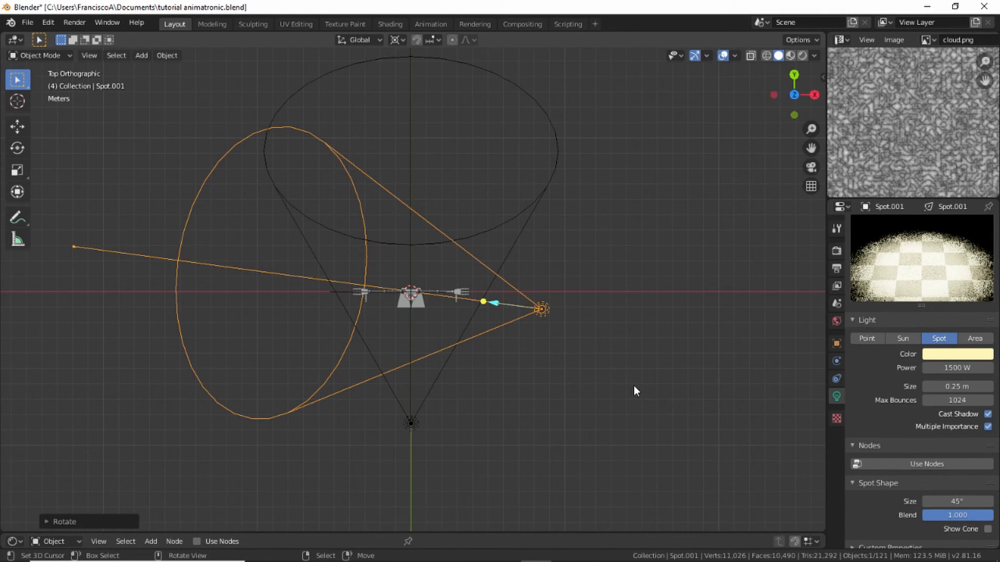
left_click(943, 355)
left_click(940, 213)
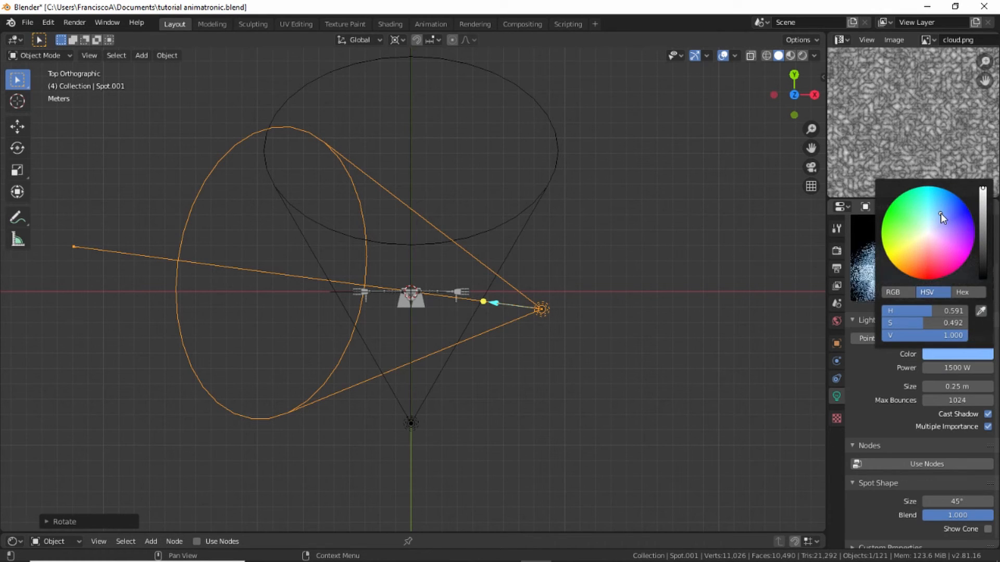
- Rotate a duplicate of the blue spot light around the 3D cursor to the -X side and color it pale pink
key("shift+d")
key("r")
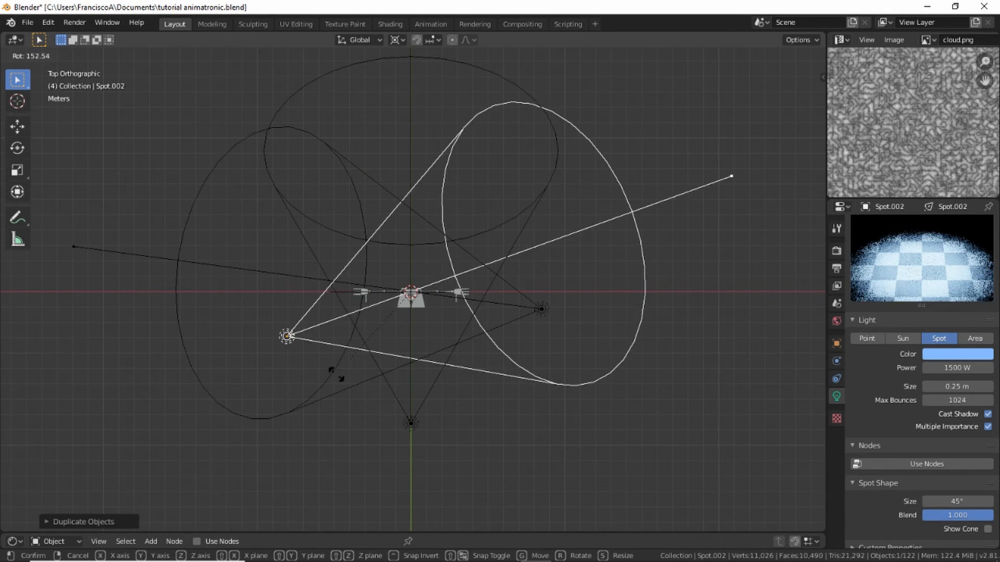
left_click(323, 345)
left_click(945, 351)
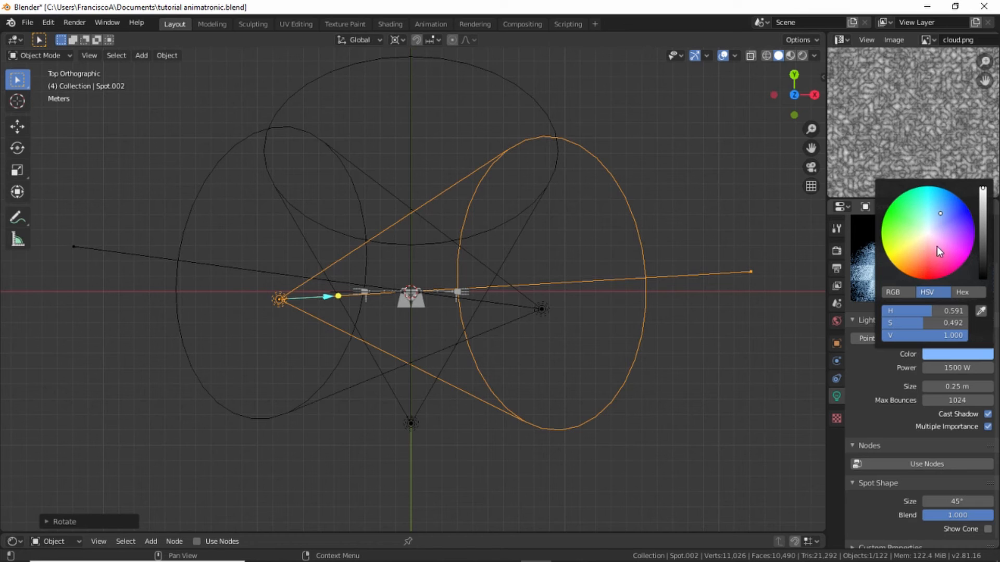
left_click(934, 238)
- Rotate a duplicate of the pink spot light behind the endoskeleton and color it teal with a value of 0.640
key("shift+d")
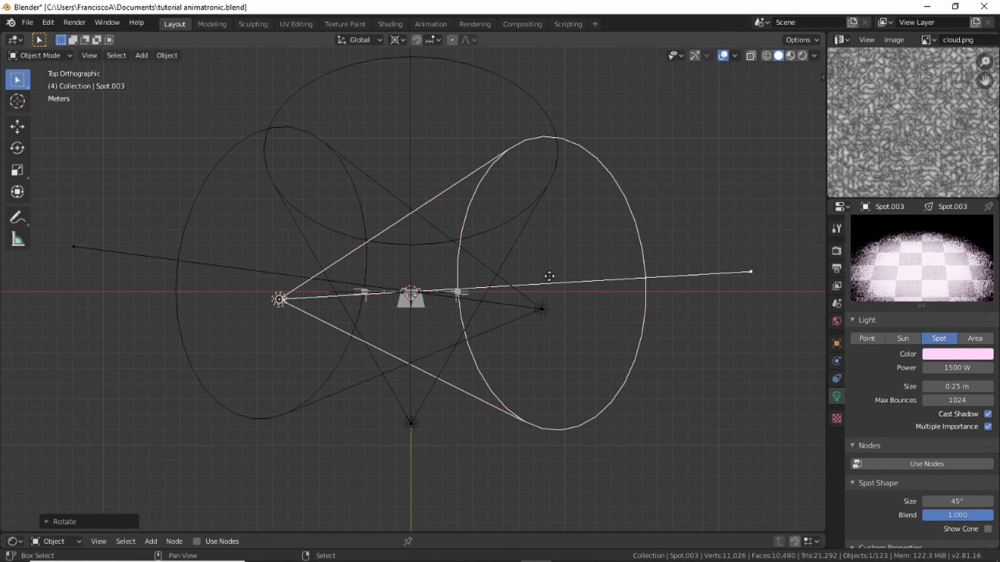
key("r")
left_click(518, 411)
left_click(957, 354)
left_click(919, 192)
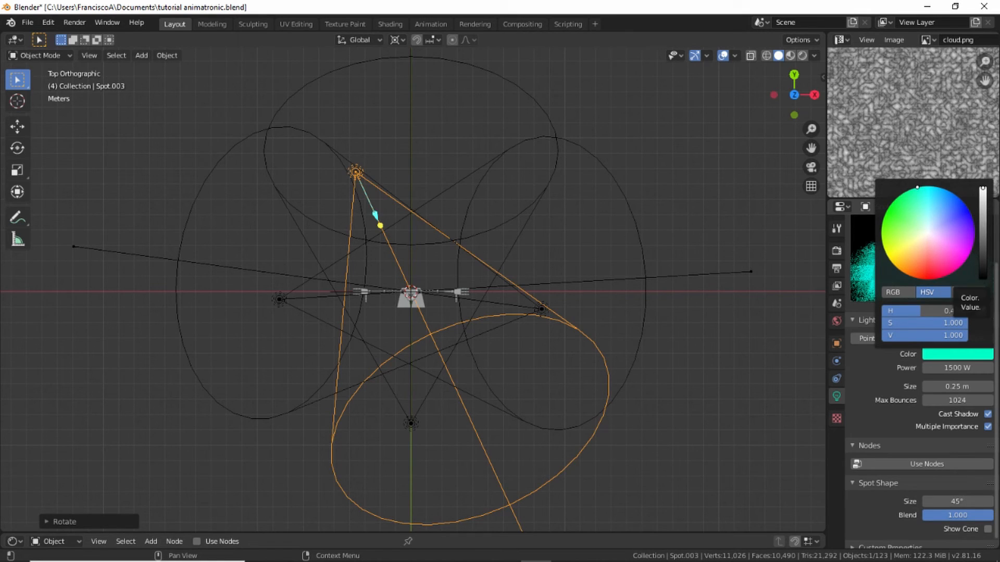
left_click_drag(982, 190, 982, 219)
left_click(937, 356)
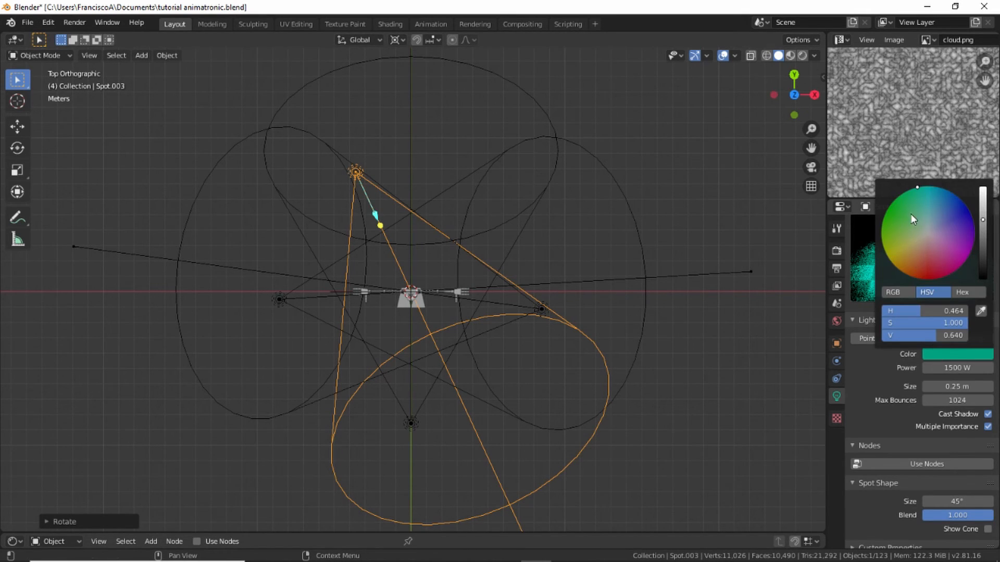
- Duplicate the teal spot light and rotate the copy around the 3D cursor to a low position in front on the -X side
key("shift+d")
key("r")
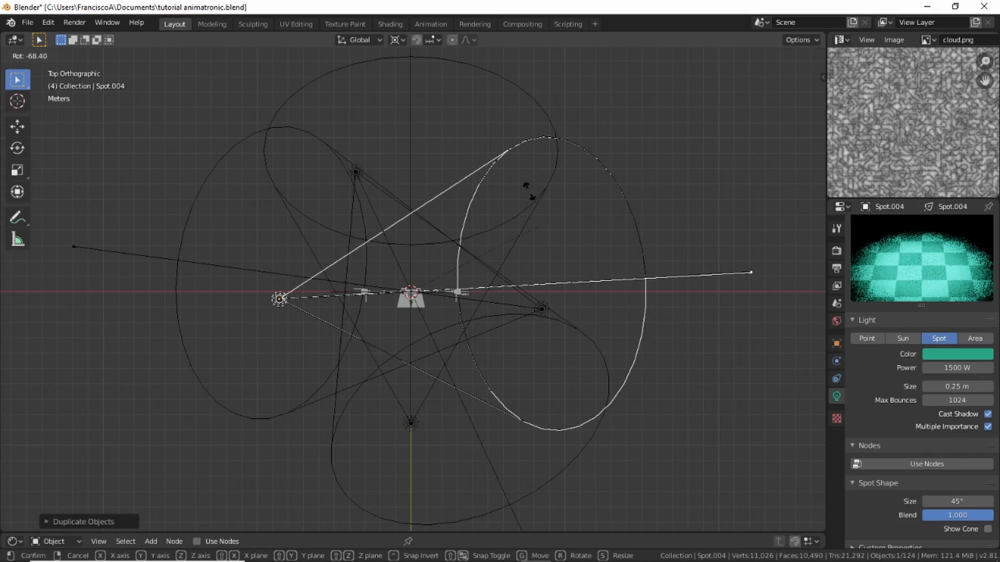
left_click(452, 142)
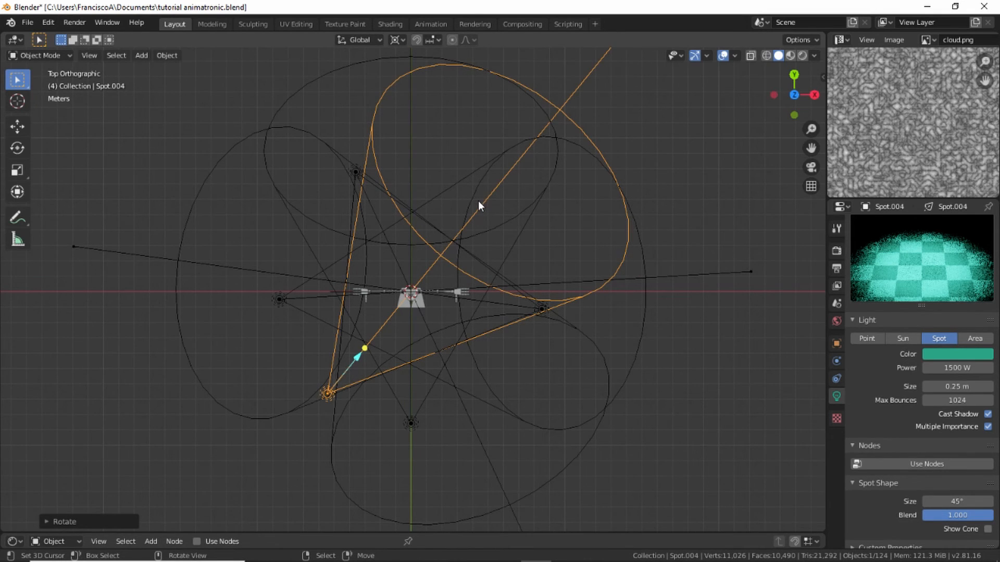
key("KP_1")
middle_click_drag(551, 349, 532, 327)
key("r")
left_click(446, 328)
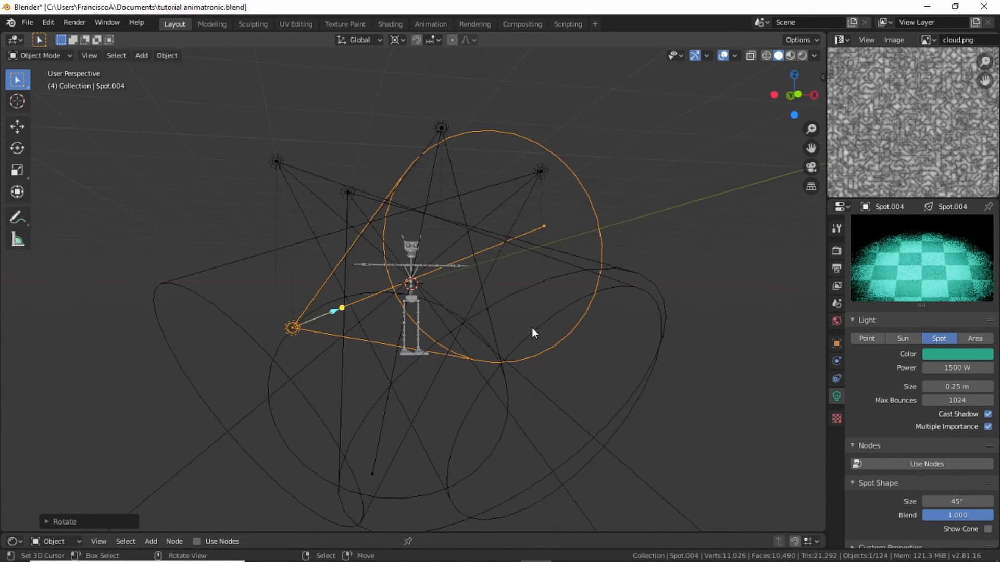
key("KP_1")
- Change the low front spot light's color to a dark red
left_click(933, 355)
left_click(927, 279)
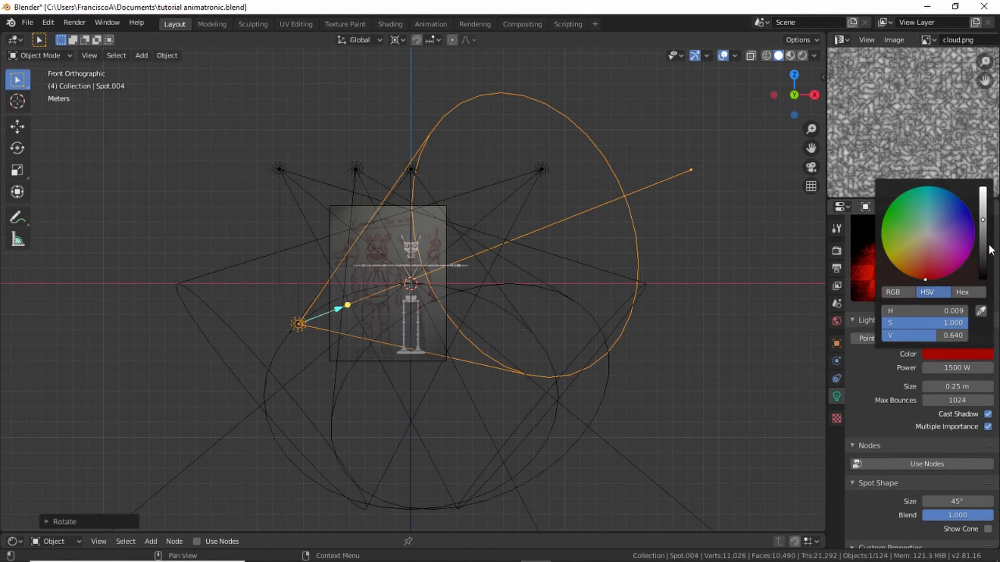
left_click(983, 245)
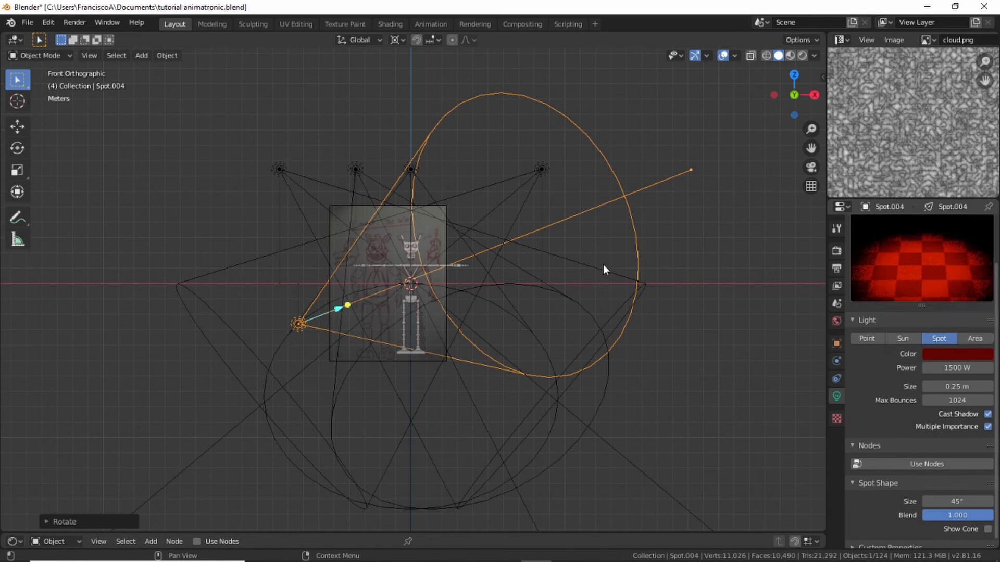
- Switch the viewport to Rendered shading to preview the colored lights on the endoskeleton
scroll(447, 311, "up", 1)
scroll(448, 311, "up", 2)
key("z")
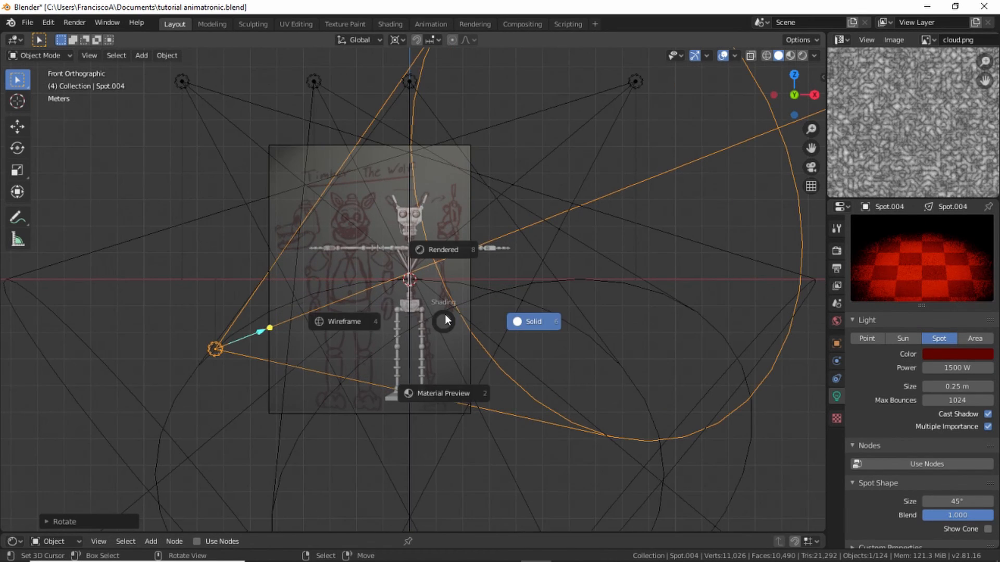
left_click(454, 231)
scroll(448, 258, "up", 4)
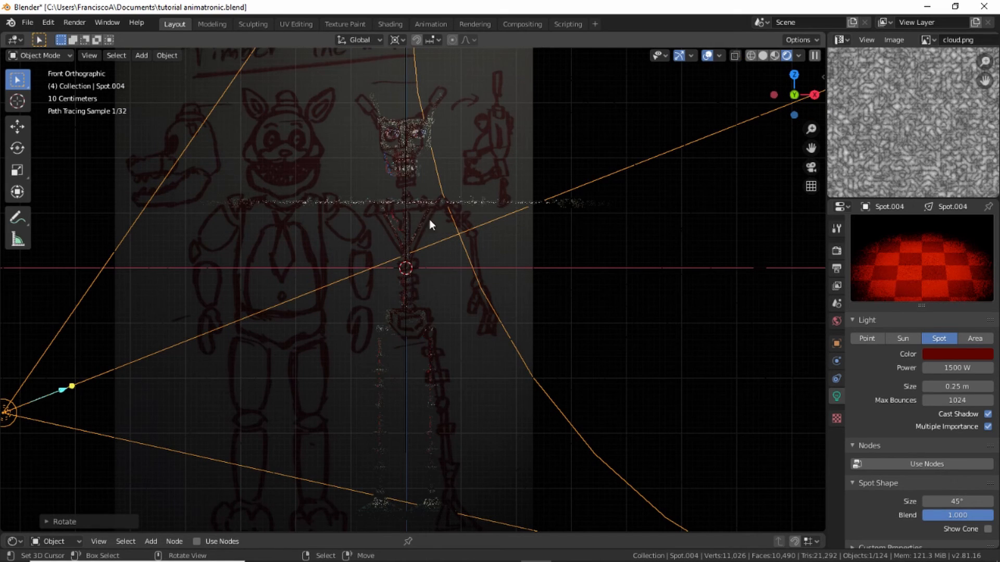
mouse_move(602, 254)
middle_mouse_down()
mouse_move(638, 259)
mouse_move(644, 273)
mouse_move(629, 293)
middle_mouse_up()
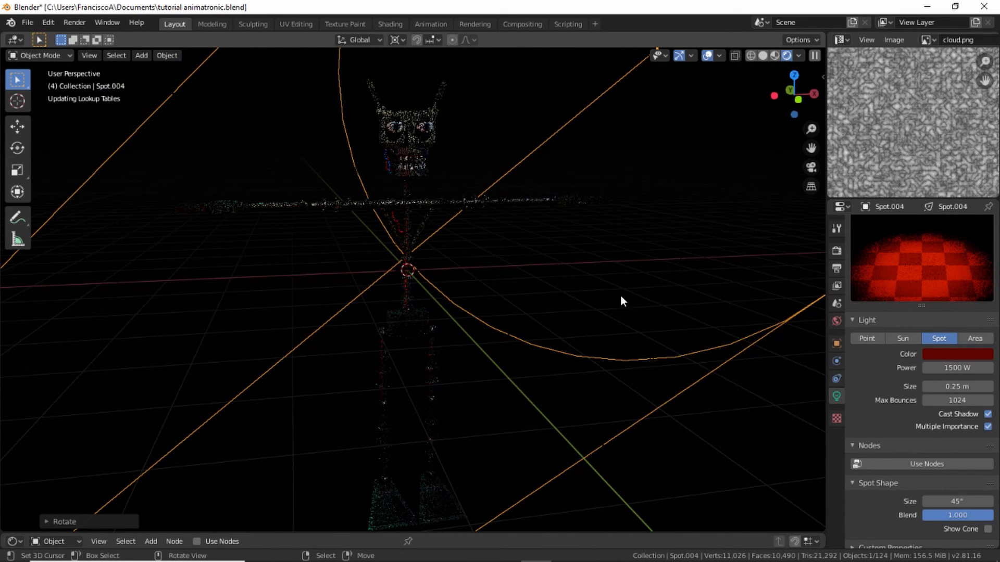
- Change the scene's render engine to Eevee
left_click(834, 251)
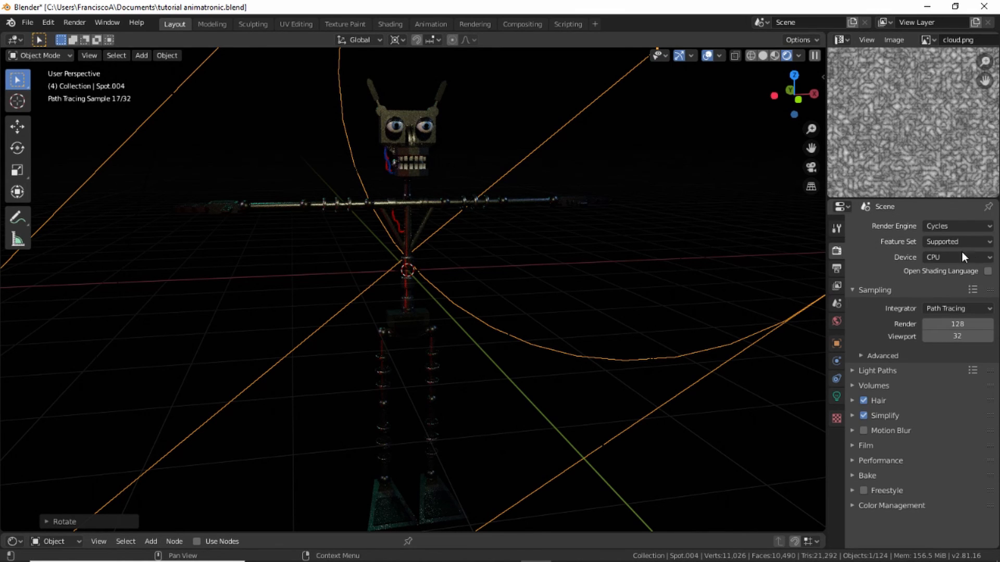
left_click(960, 227)
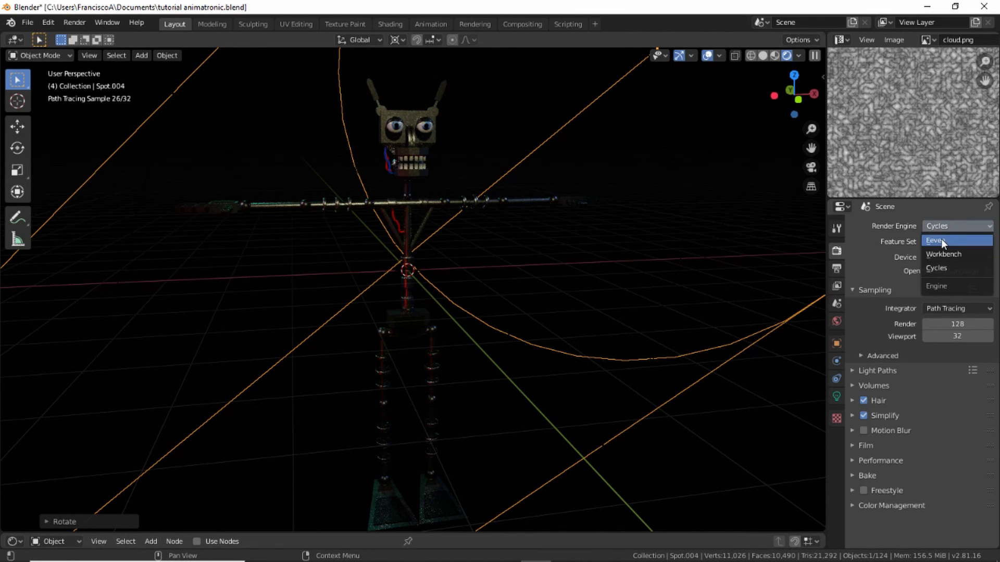
left_click(941, 240)
- Examine the lit endoskeleton's head, arms and full body in the Eevee preview
middle_click_drag(648, 247, 540, 293)
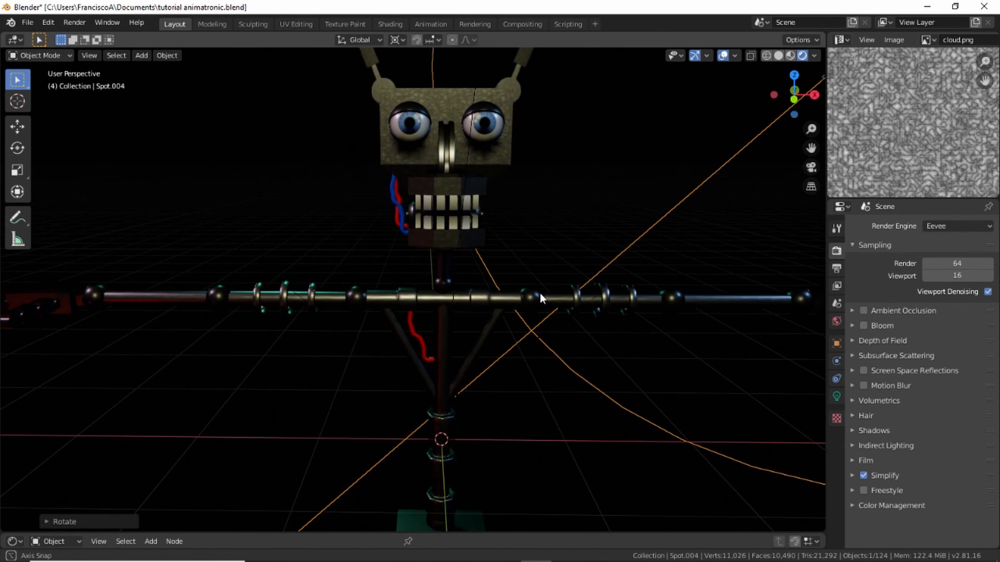
scroll(540, 219, "up", 2)
middle_click_drag(525, 225, 461, 397, "shift")
scroll(484, 360, "up", 1)
middle_click_drag(496, 341, 395, 234)
scroll(516, 326, "down", 4)
scroll(374, 373, "down", 5)
scroll(395, 234, "down", 2)
middle_click_drag(424, 274, 510, 228)
scroll(438, 270, "up", 2)
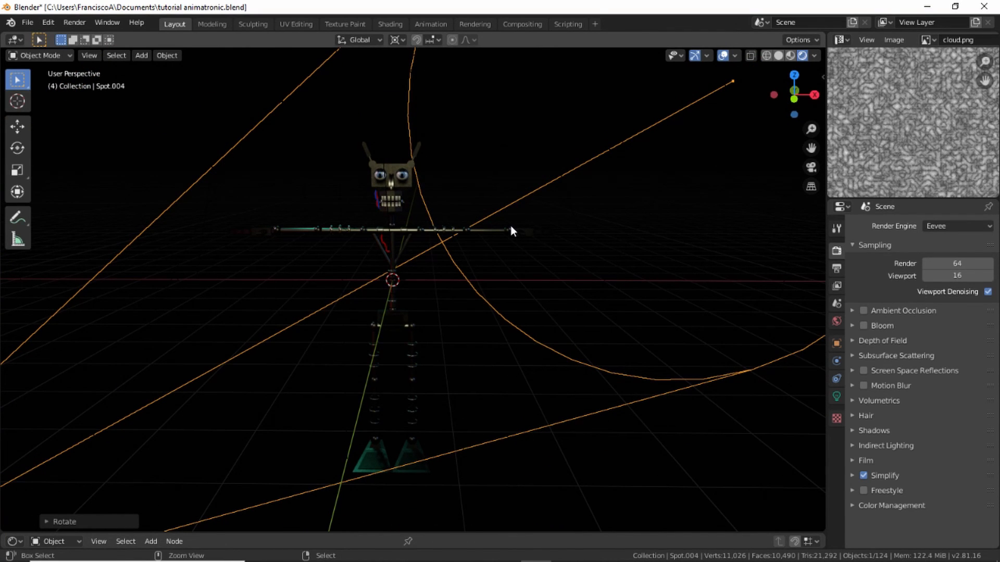
- Save the file, and deselect all objects in Wireframe shading
key("ctrl+s")
key("z")
left_click(506, 228)
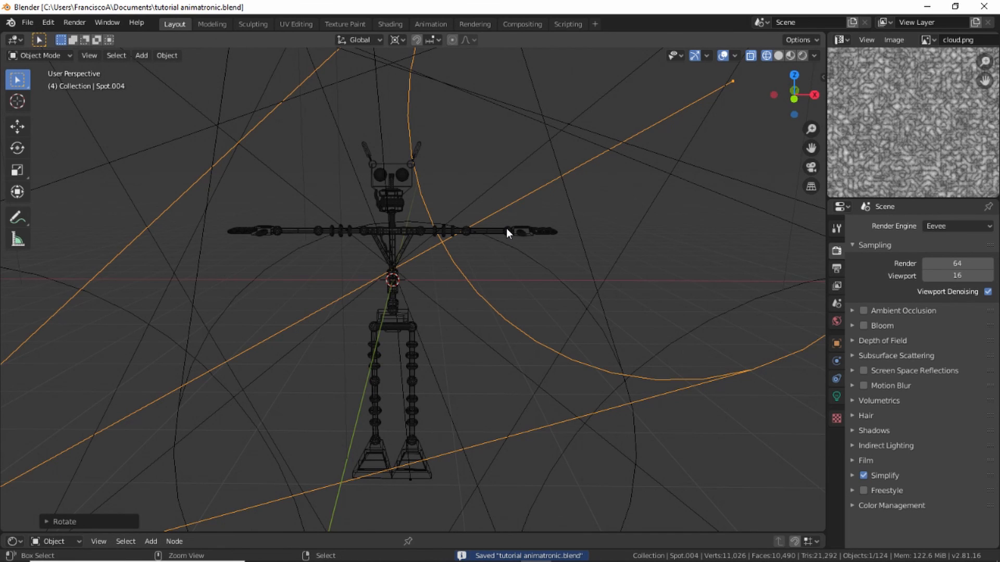
key("alt+a")
- Return to Rendered shading and bring the endoskeleton's head and arms into close view
key("z")
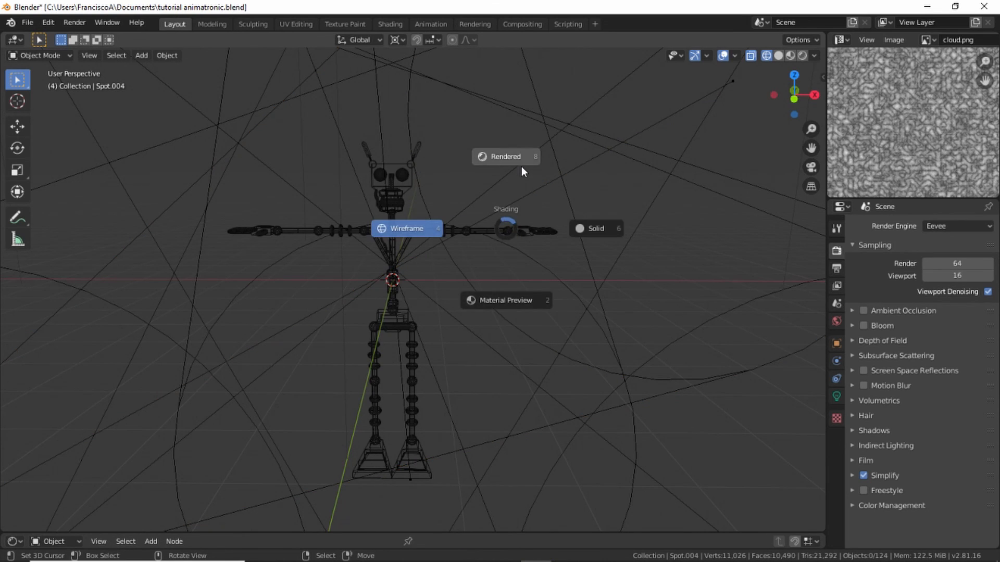
left_click(521, 166)
scroll(523, 216, "up", 3)
scroll(545, 308, "up", 2)
middle_click_drag(507, 185, 490, 332, "shift")
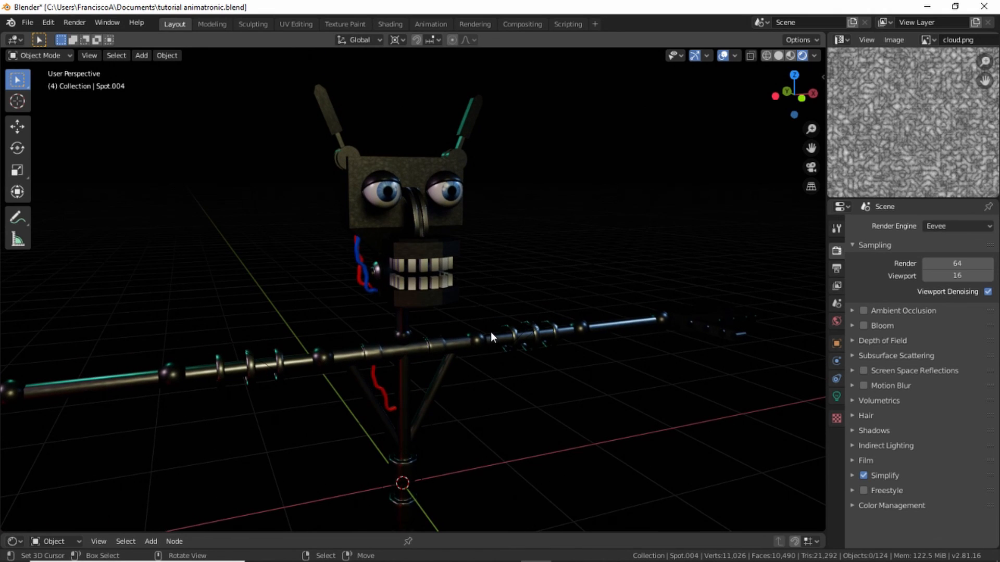